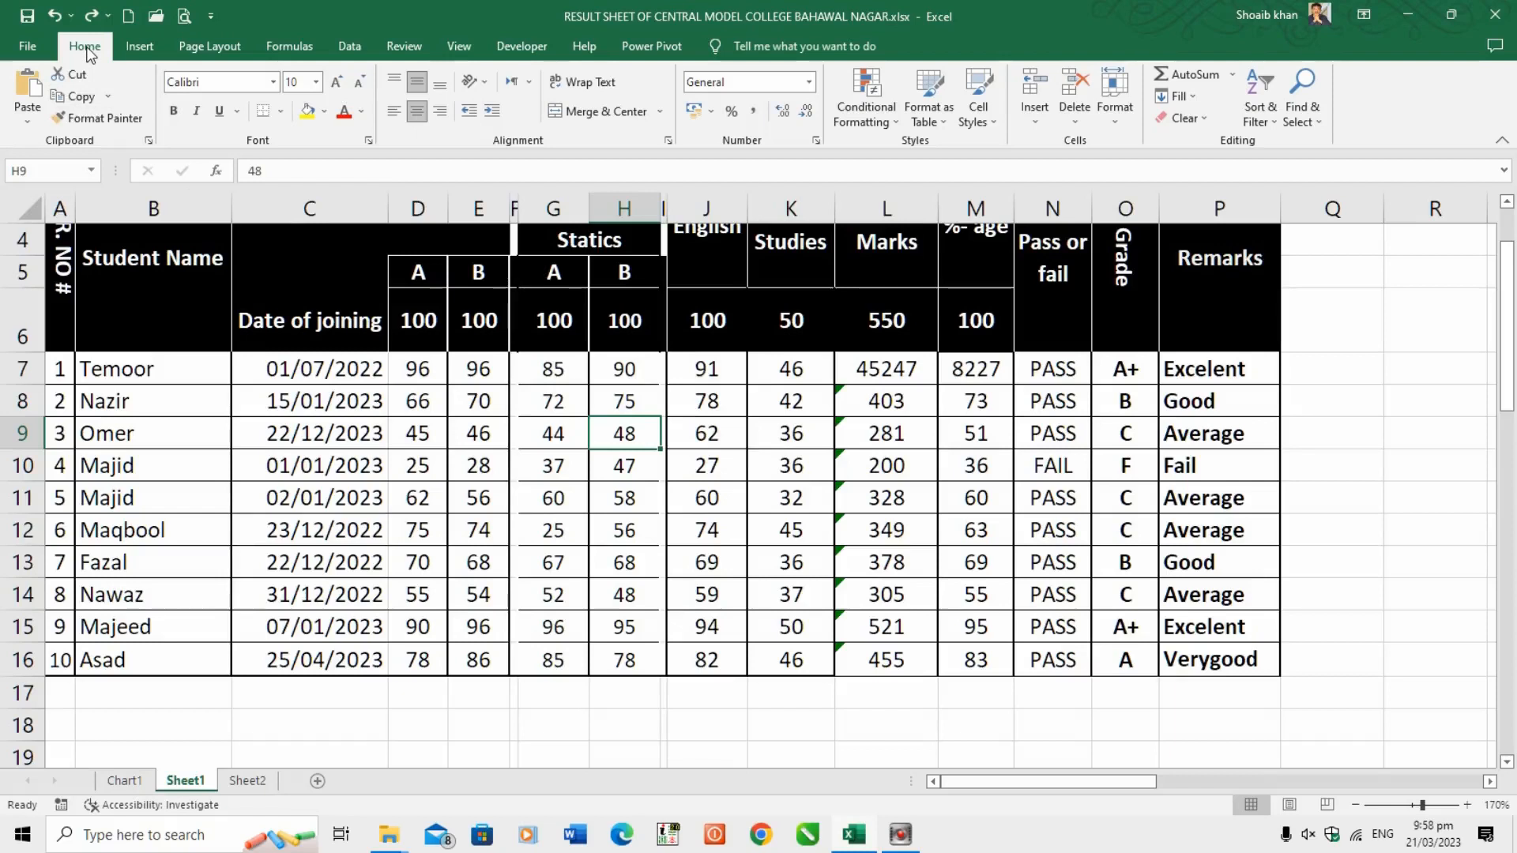
pyautogui.click(893, 120)
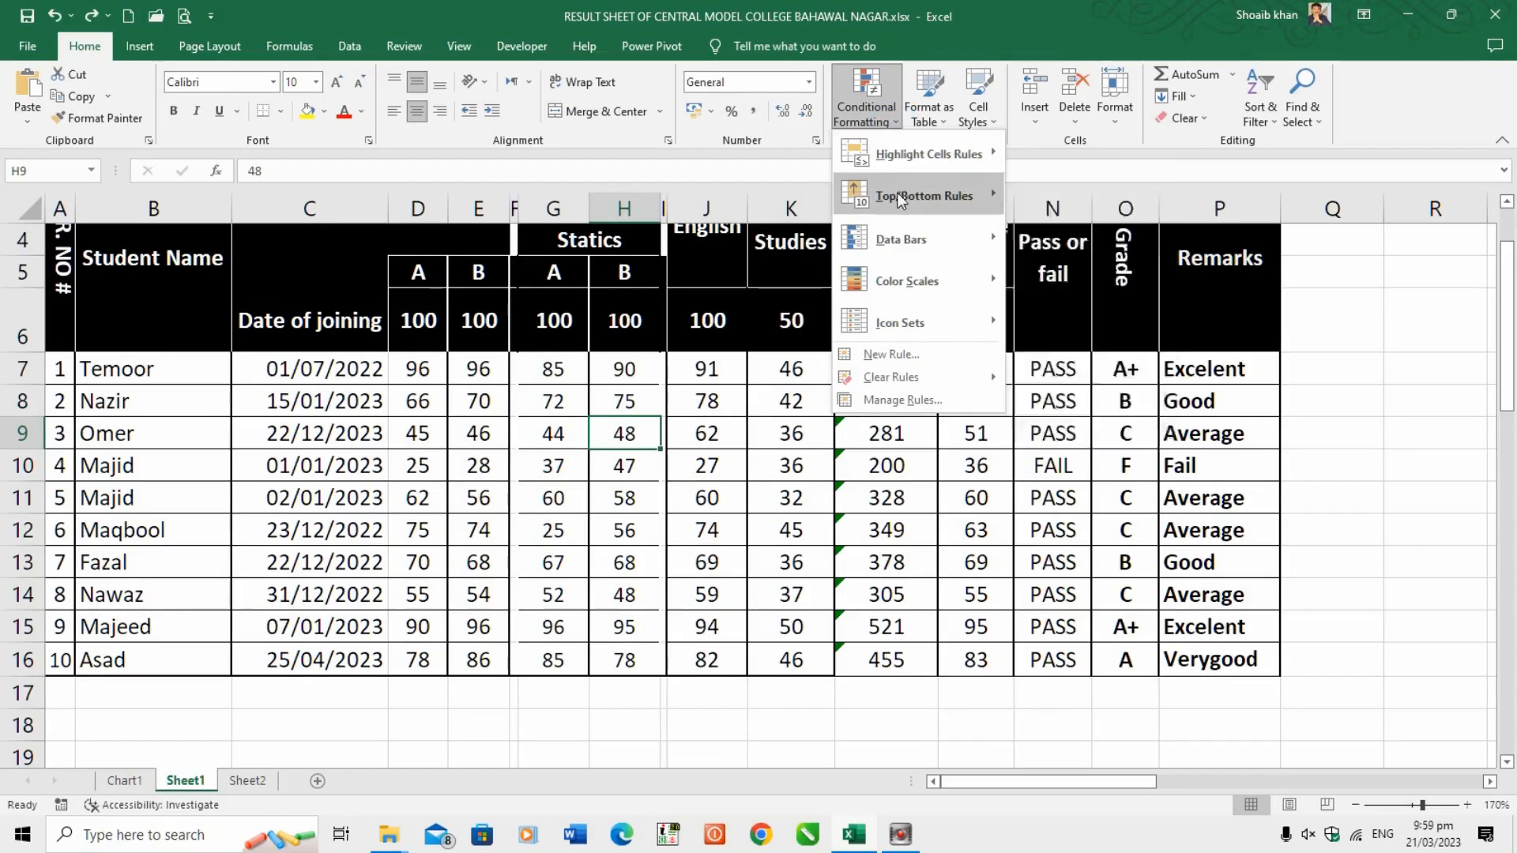
pyautogui.moveTo(898, 162)
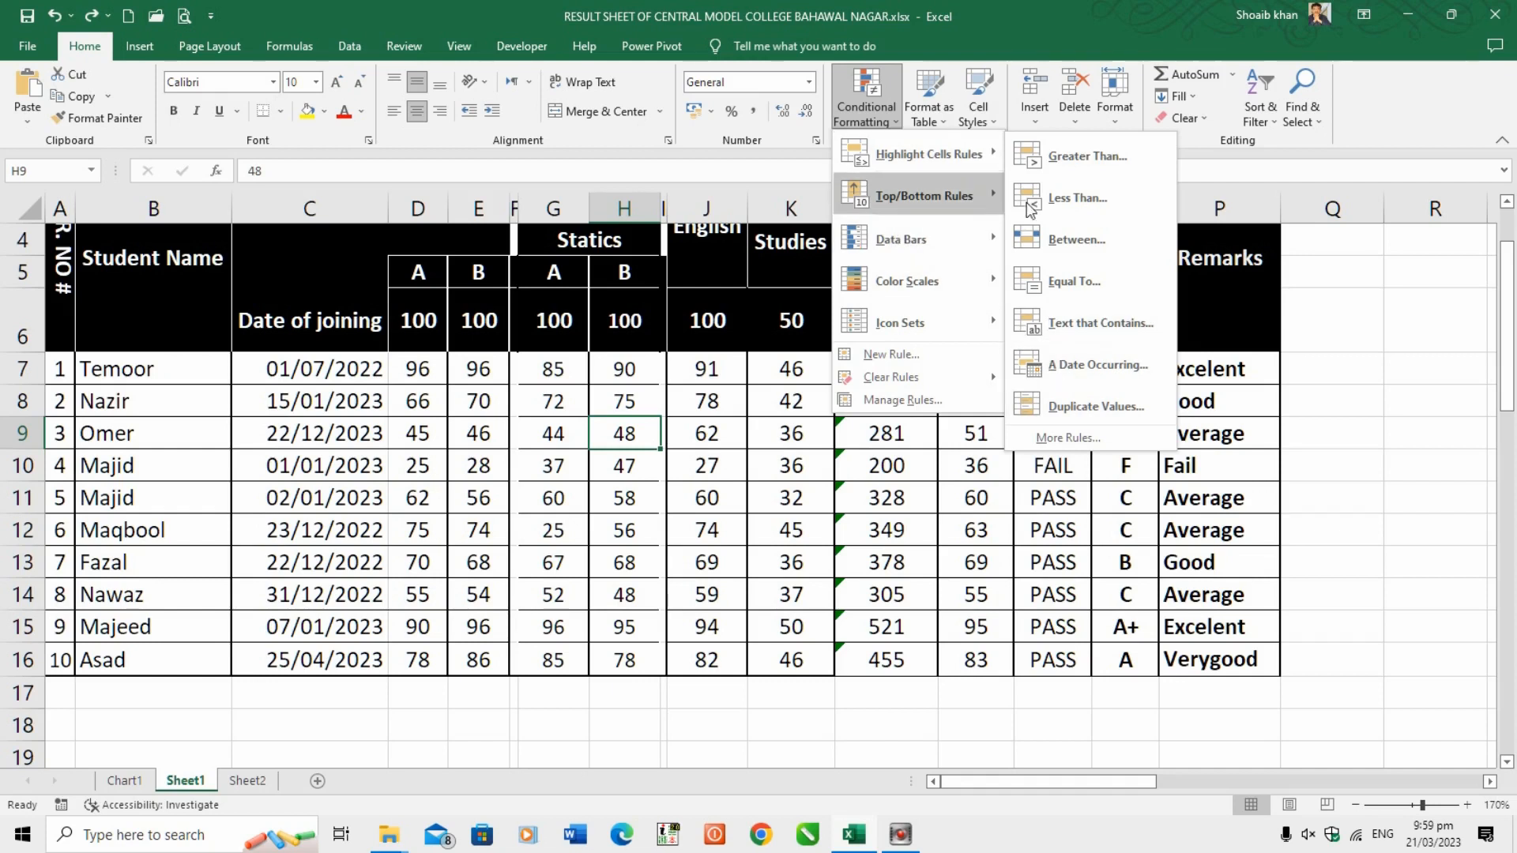
pyautogui.click(780, 178)
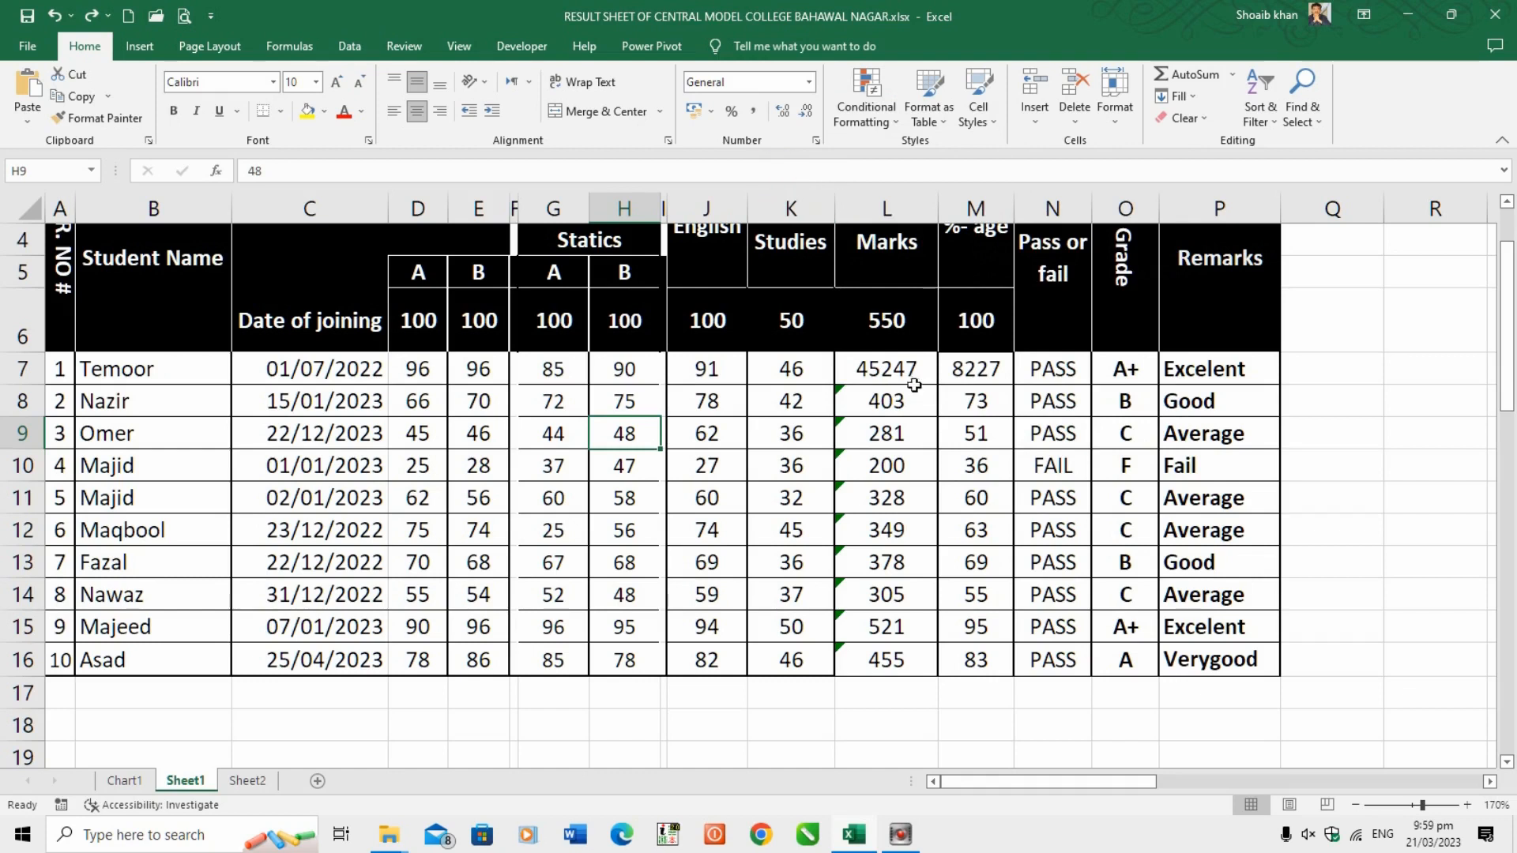
pyautogui.click(882, 372)
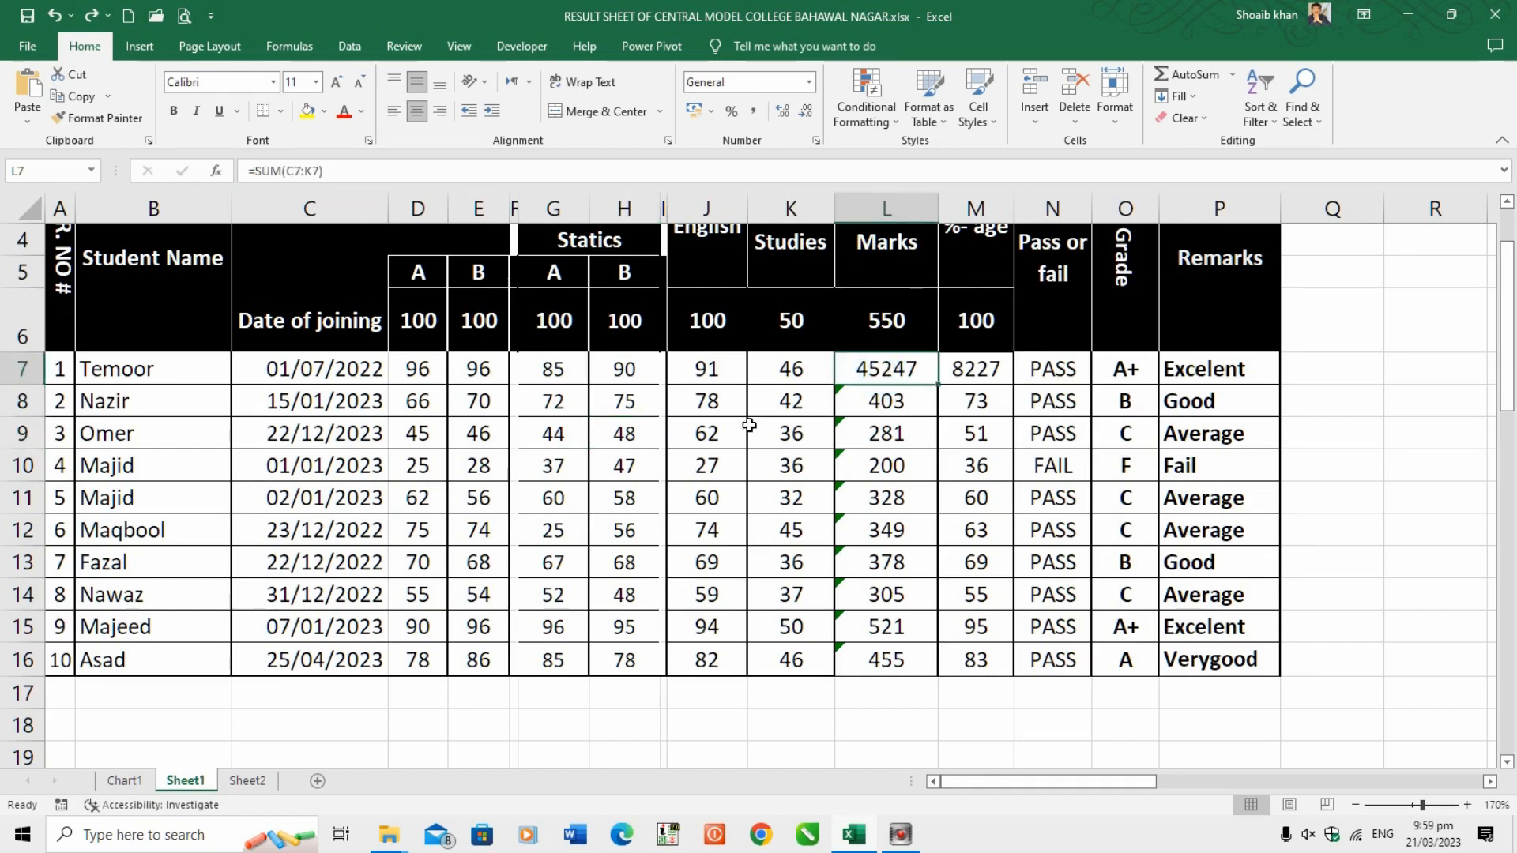
# Start a Greater Than highlight rule for the marks in D7:D16 with 50 as the threshold.
pyautogui.moveTo(421, 369); pyautogui.dragTo(417, 661)
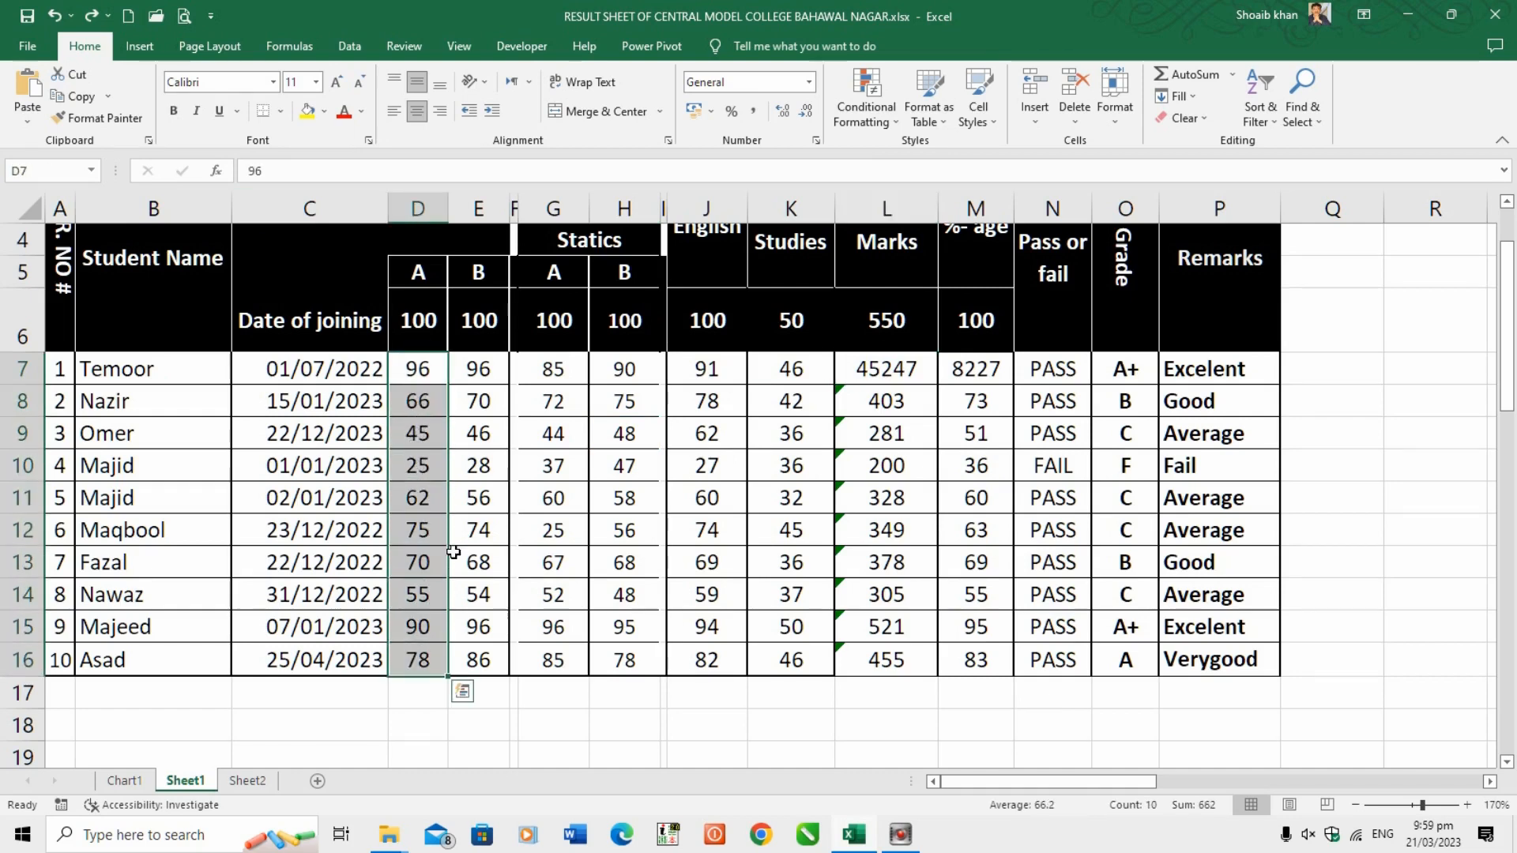
pyautogui.click(886, 123)
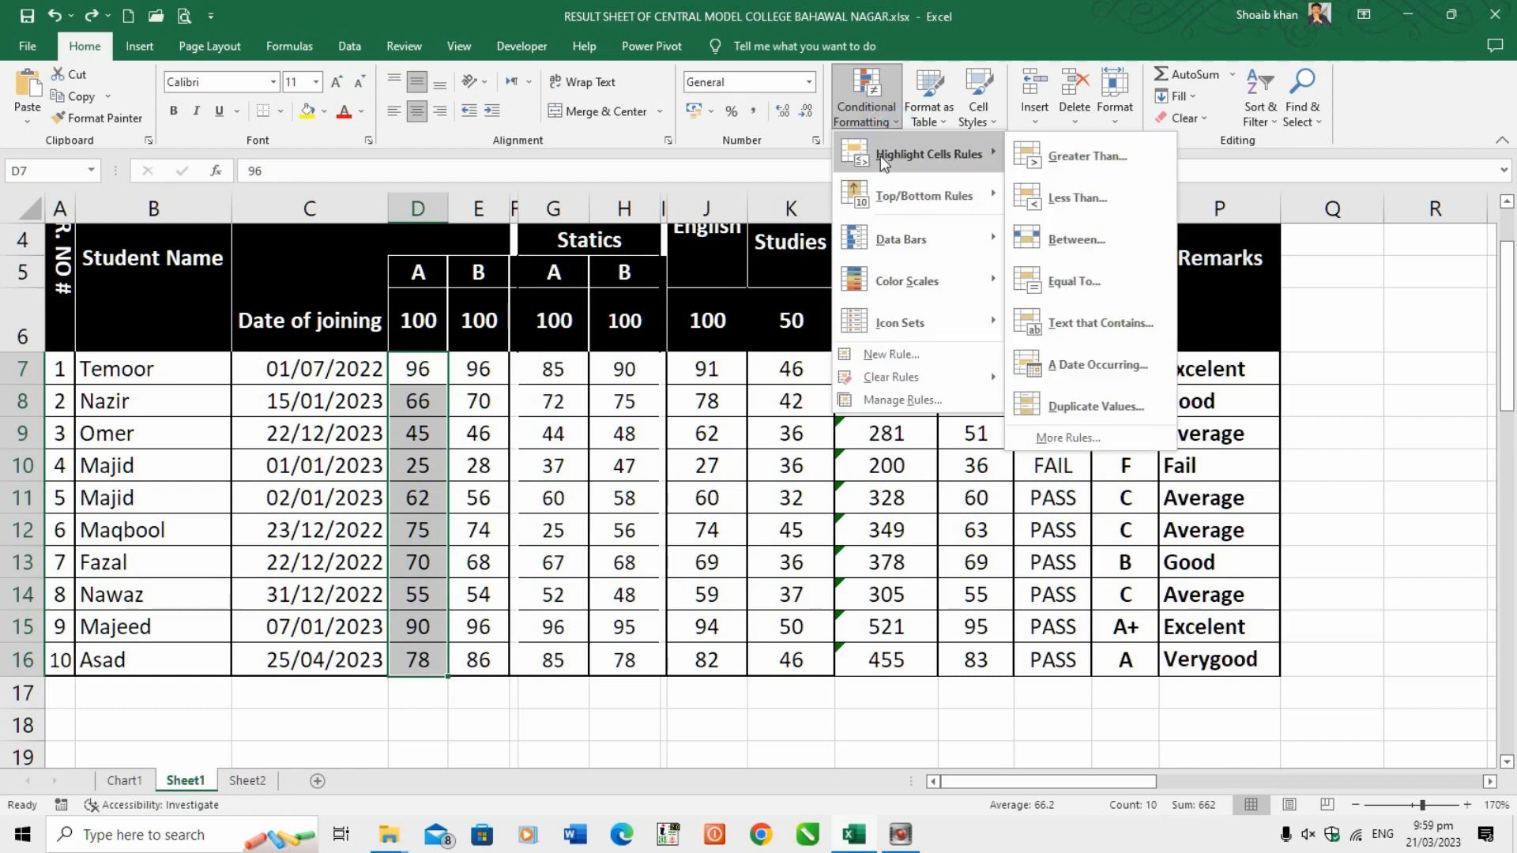
pyautogui.click(1079, 158)
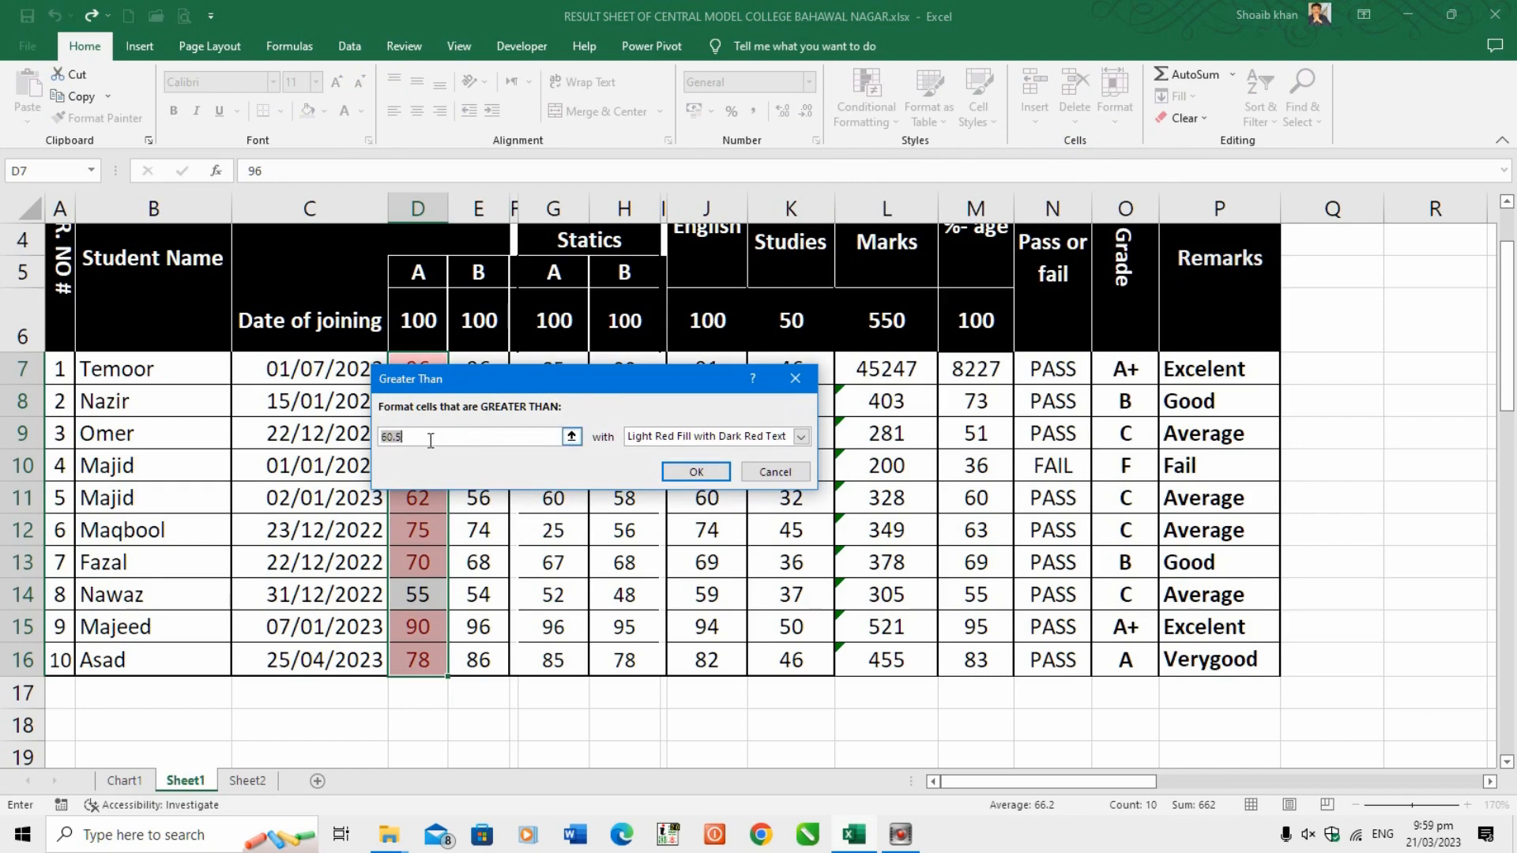
pyautogui.click(447, 436)
pyautogui.moveTo(413, 437); pyautogui.dragTo(380, 438)
pyautogui.click(435, 437)
pyautogui.moveTo(434, 436); pyautogui.dragTo(376, 442)
pyautogui.write('50')
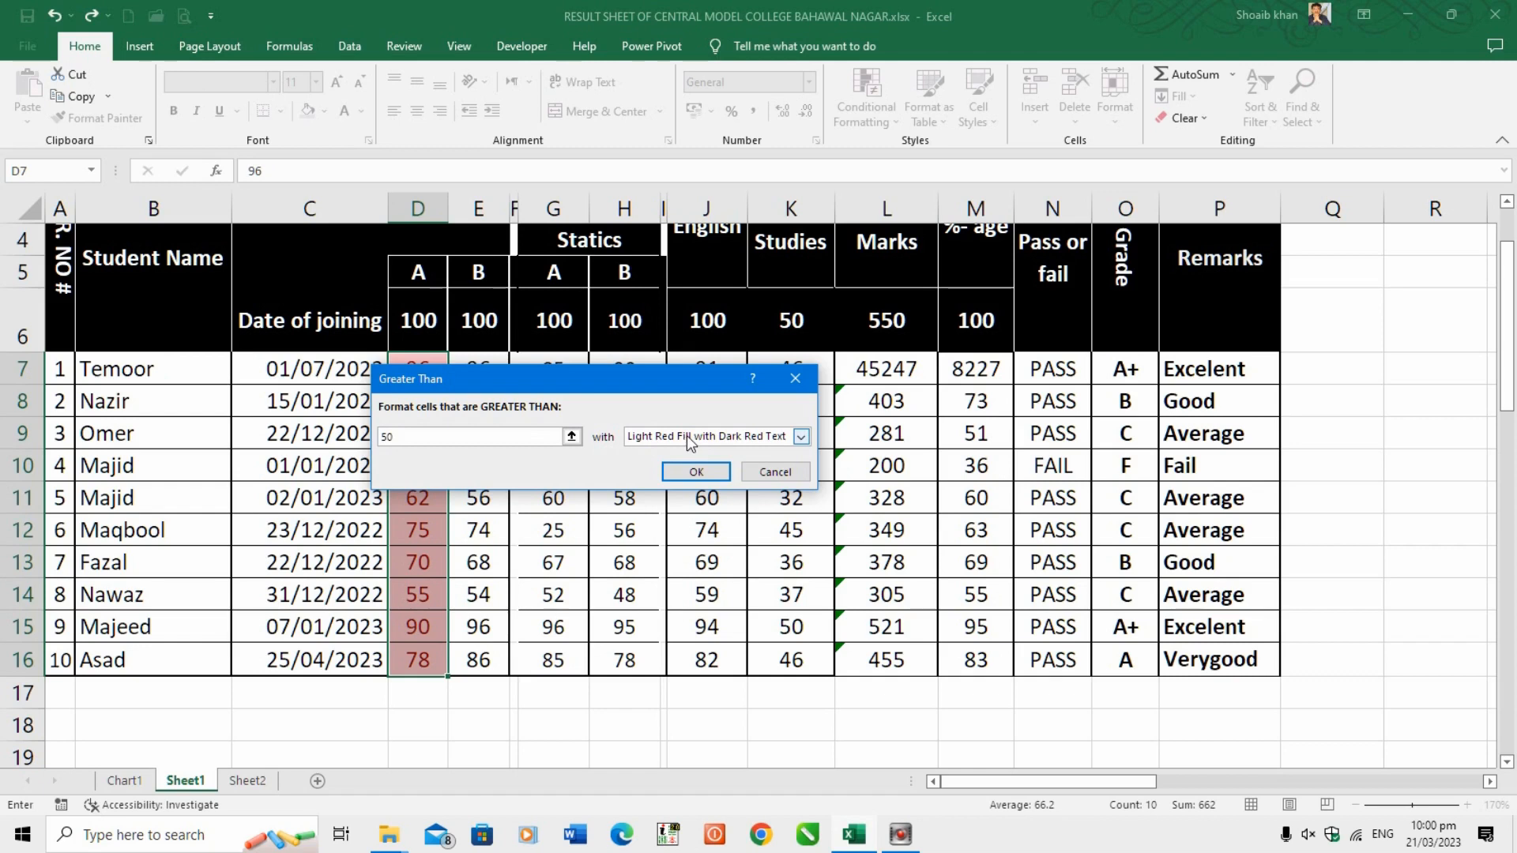
# Choose a custom format for the Greater Than rule with bold style and blue font colour.
pyautogui.click(800, 437)
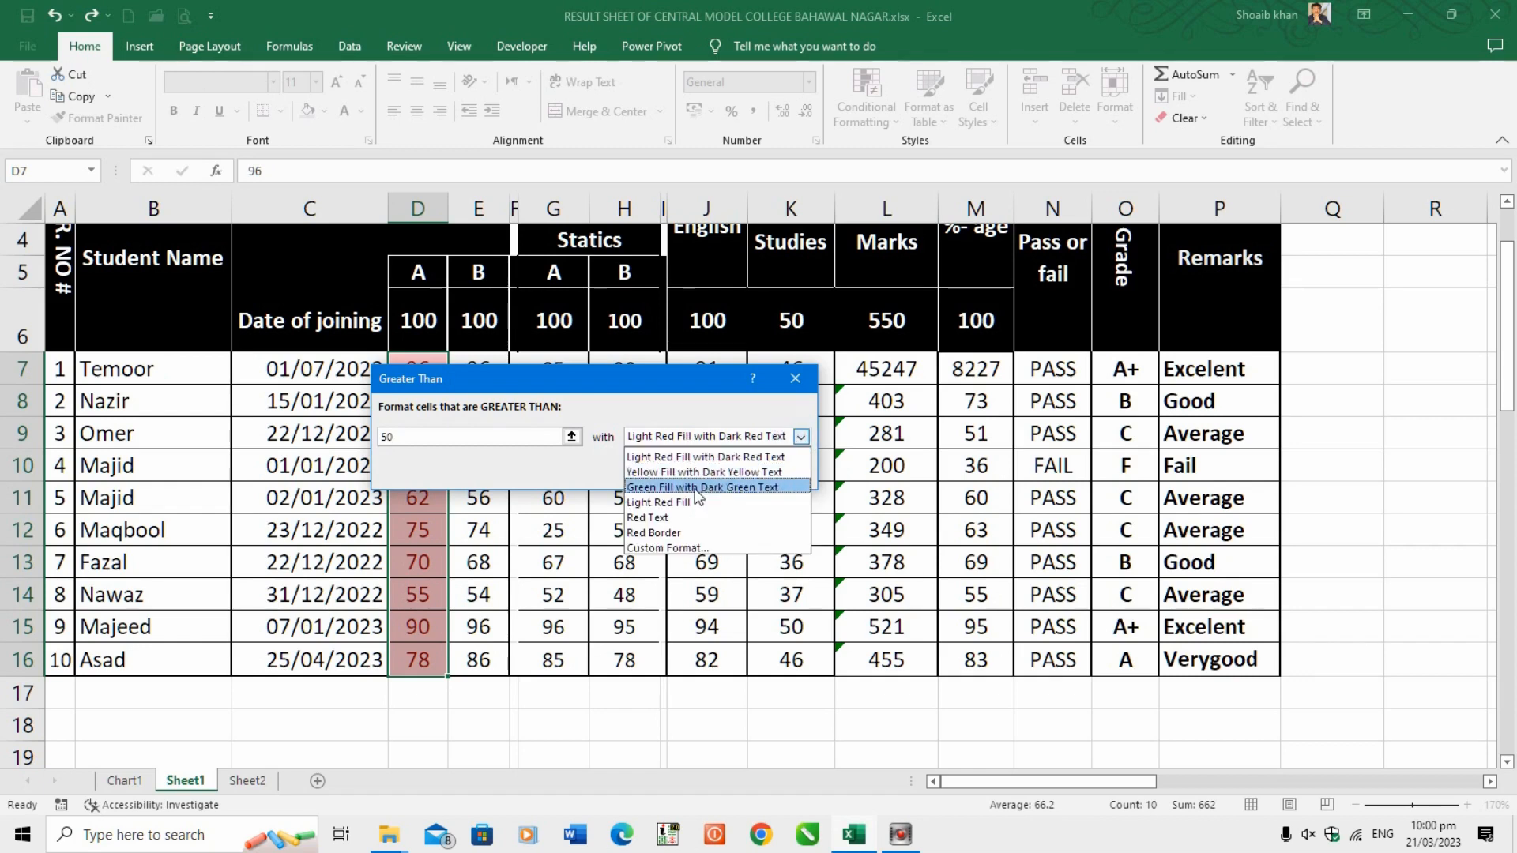
pyautogui.click(685, 488)
pyautogui.click(790, 436)
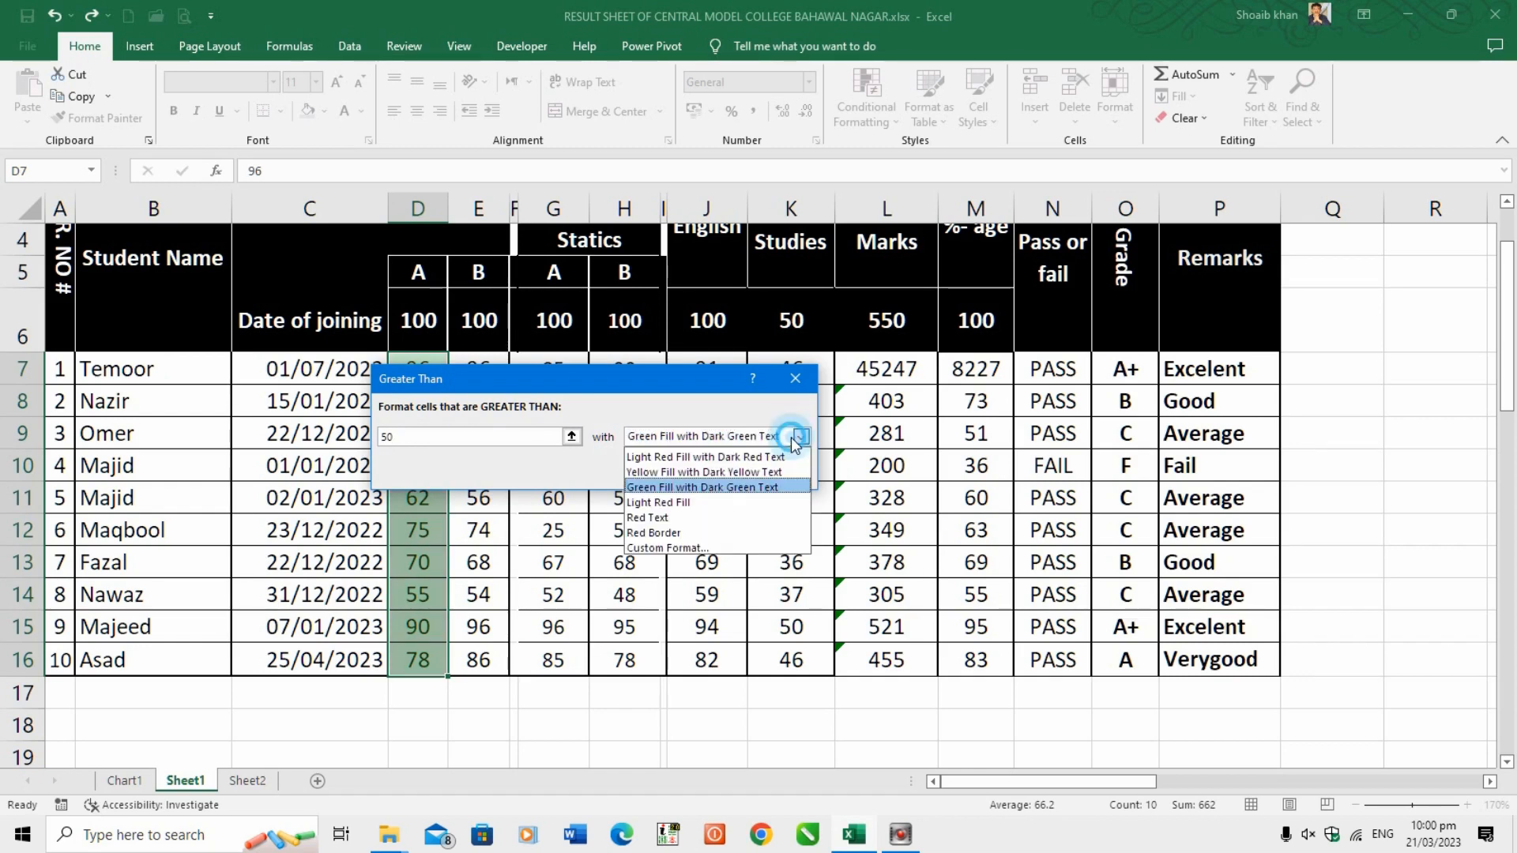
pyautogui.click(690, 551)
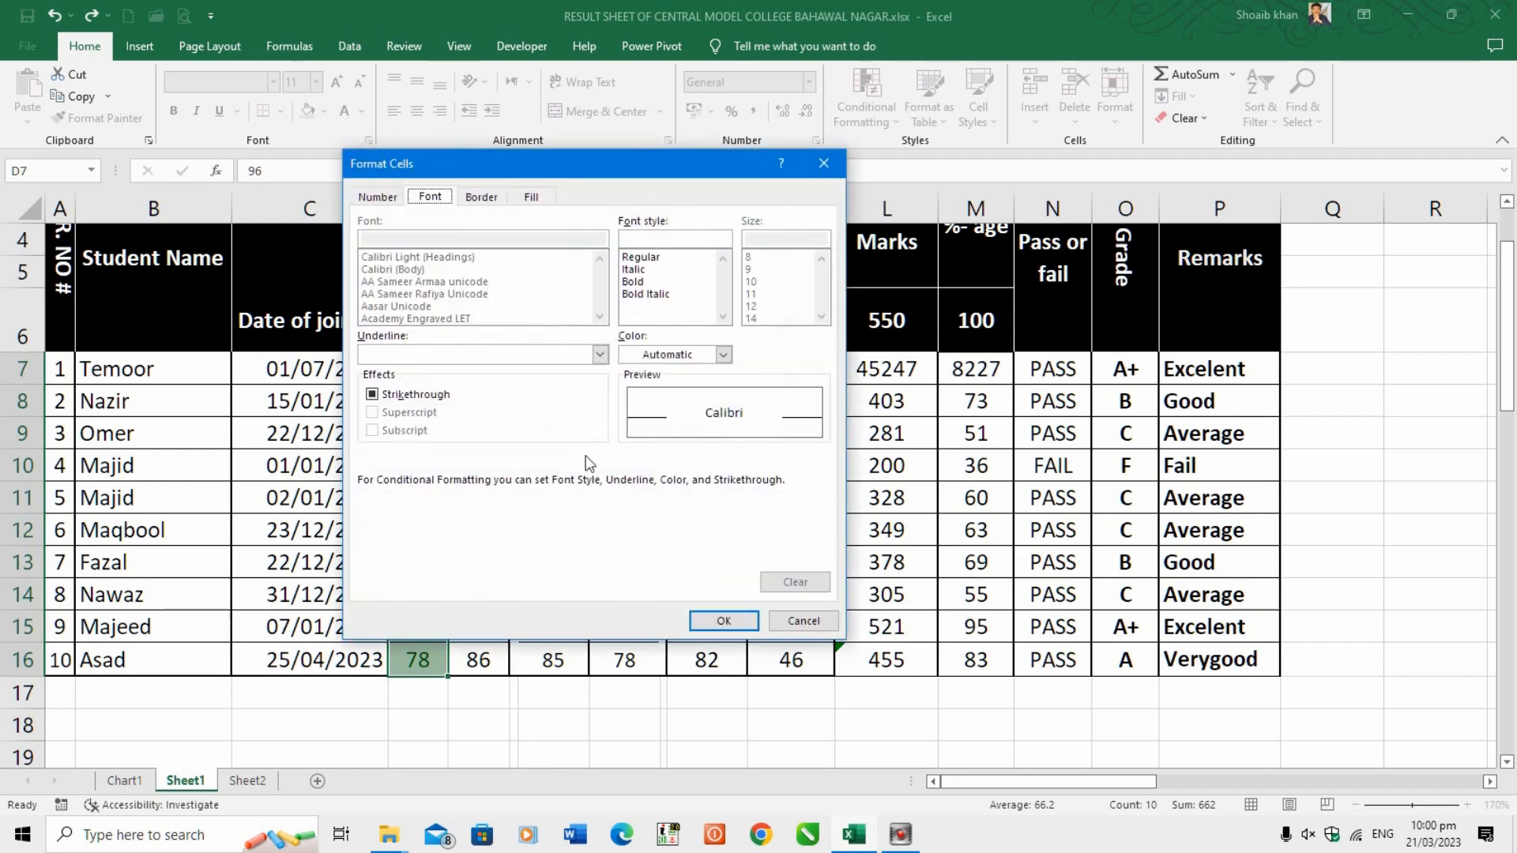
pyautogui.click(702, 283)
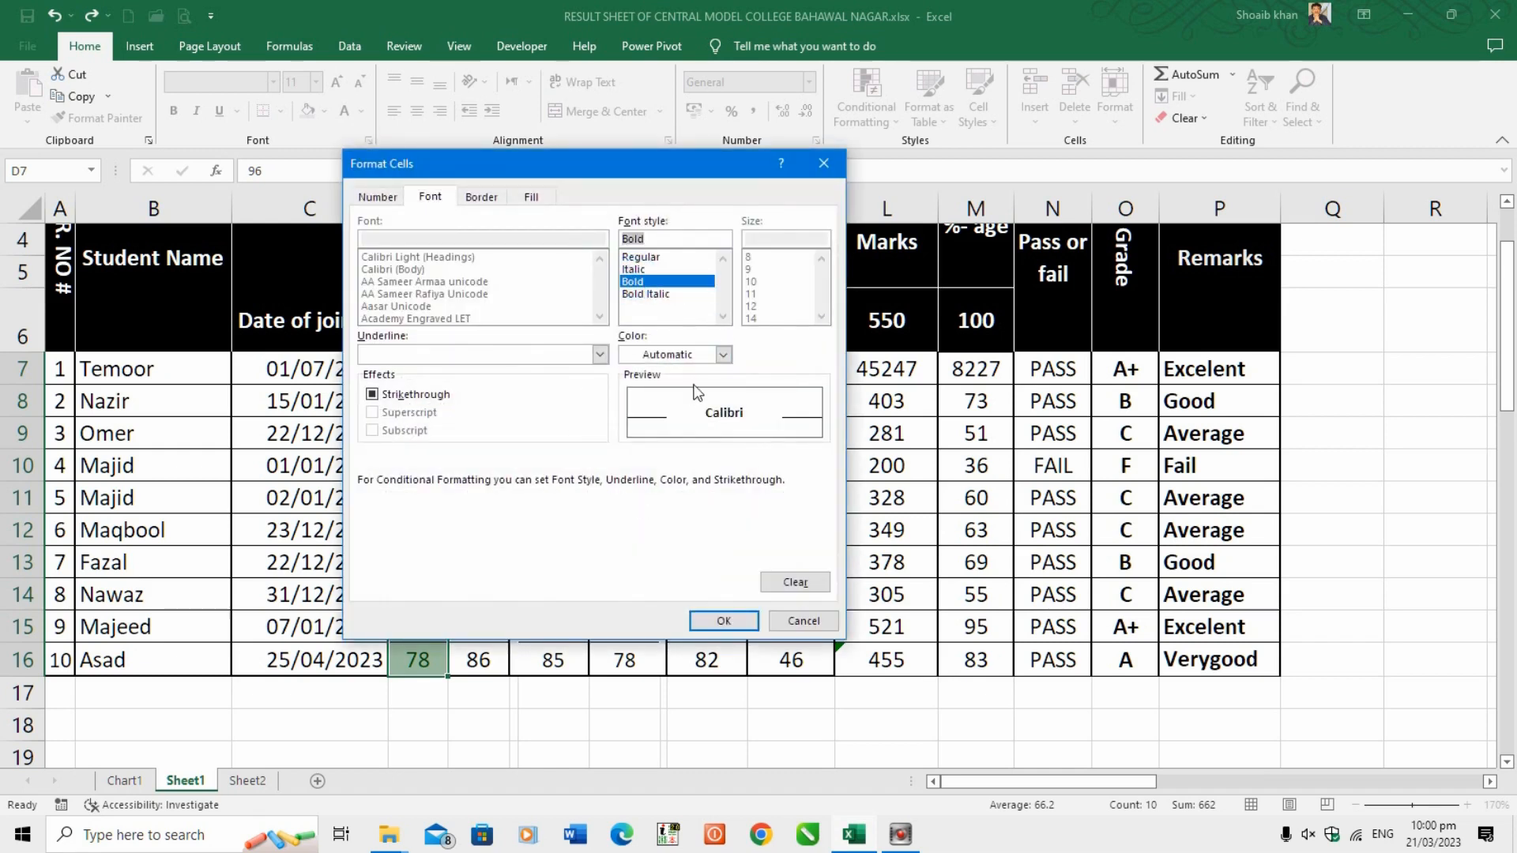
pyautogui.click(722, 355)
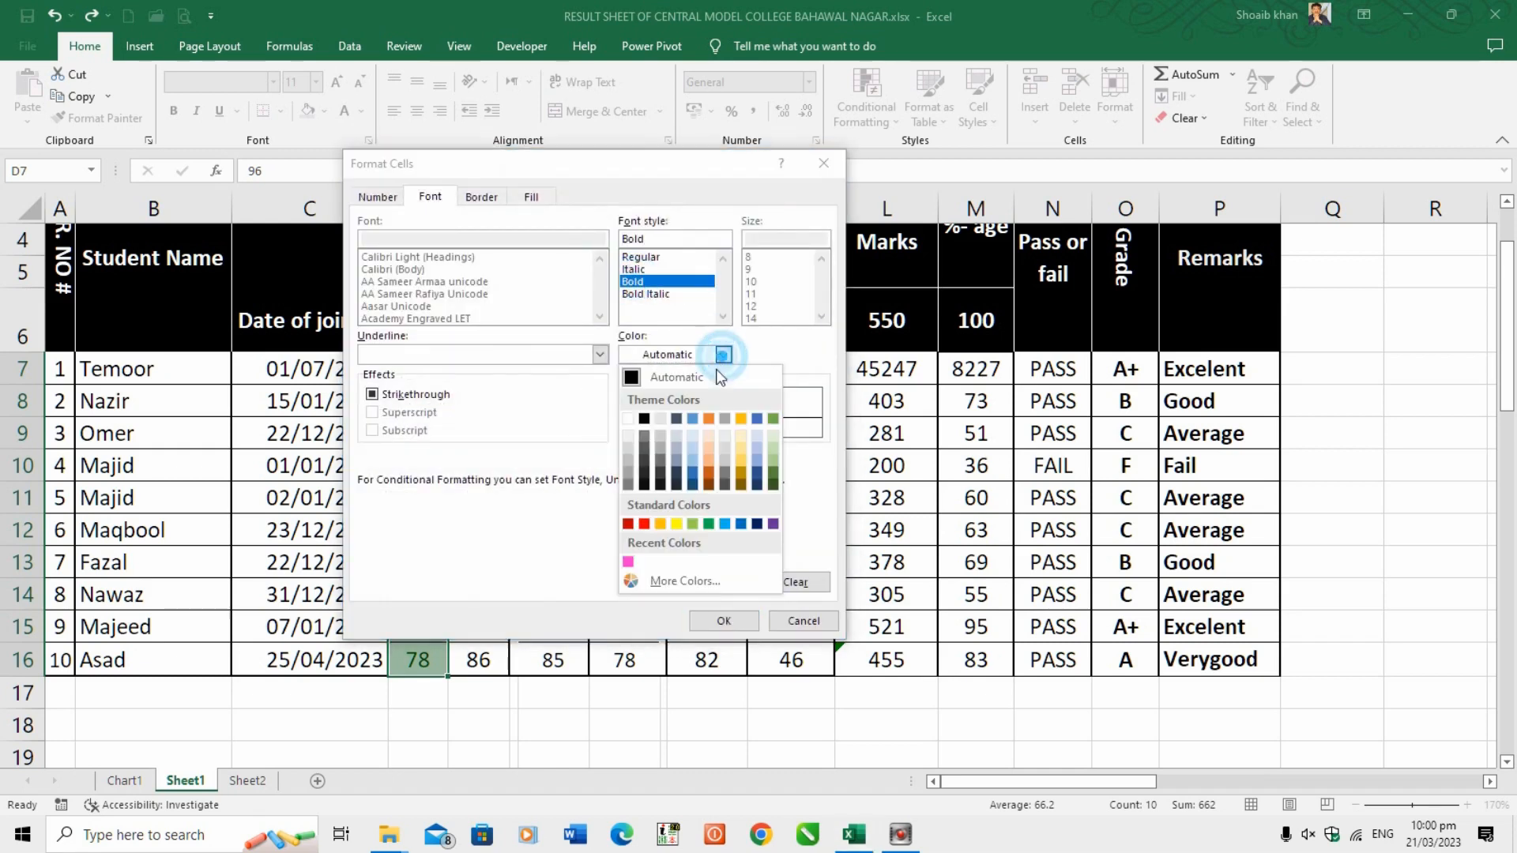
pyautogui.click(692, 474)
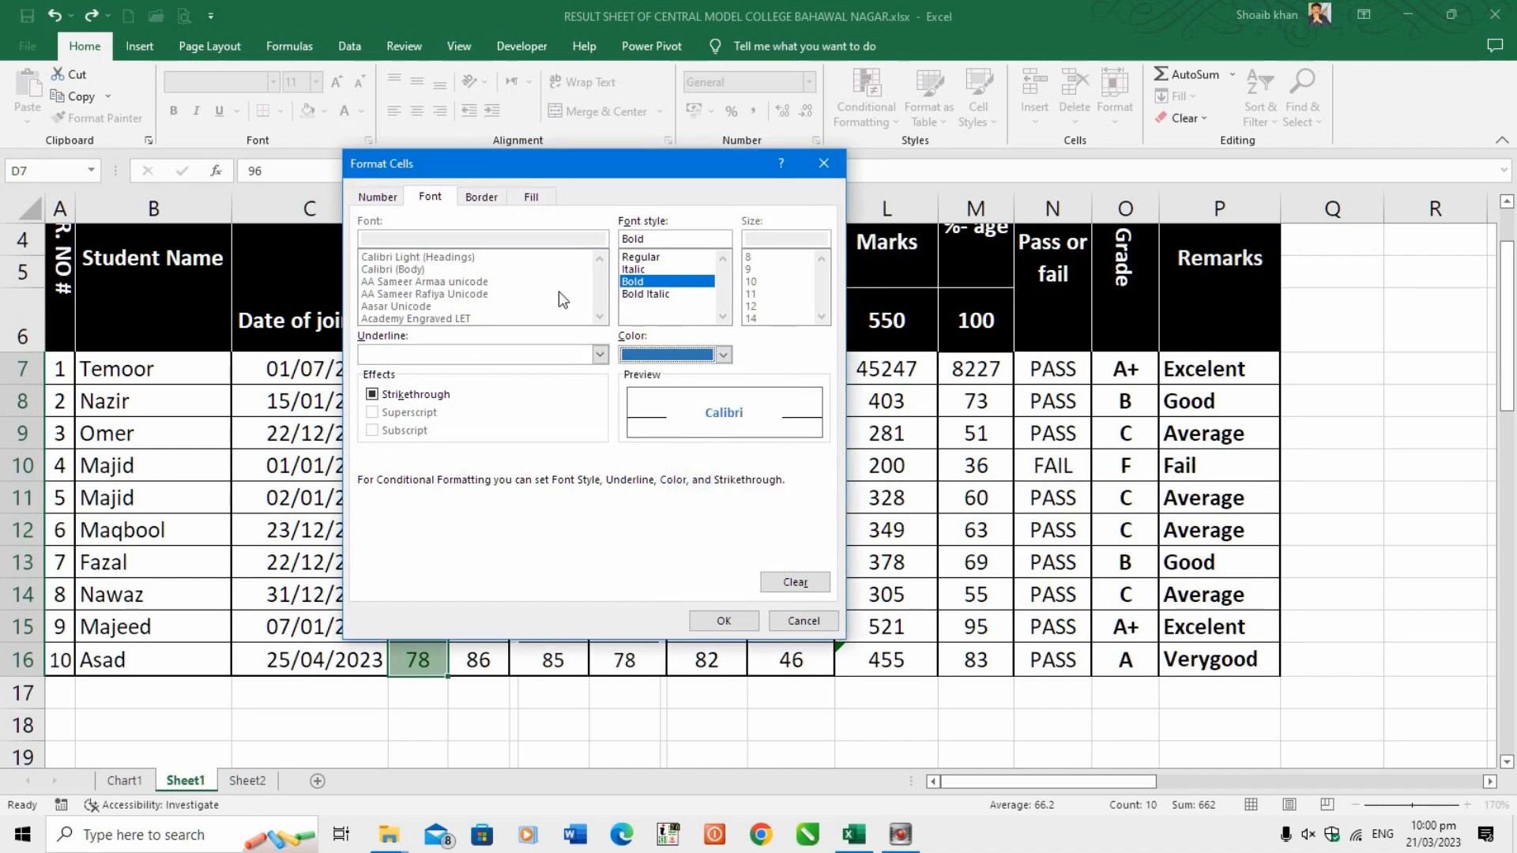
# Add a light orange background fill to the custom format and apply the Greater Than rule to D7:D16.
pyautogui.click(482, 196)
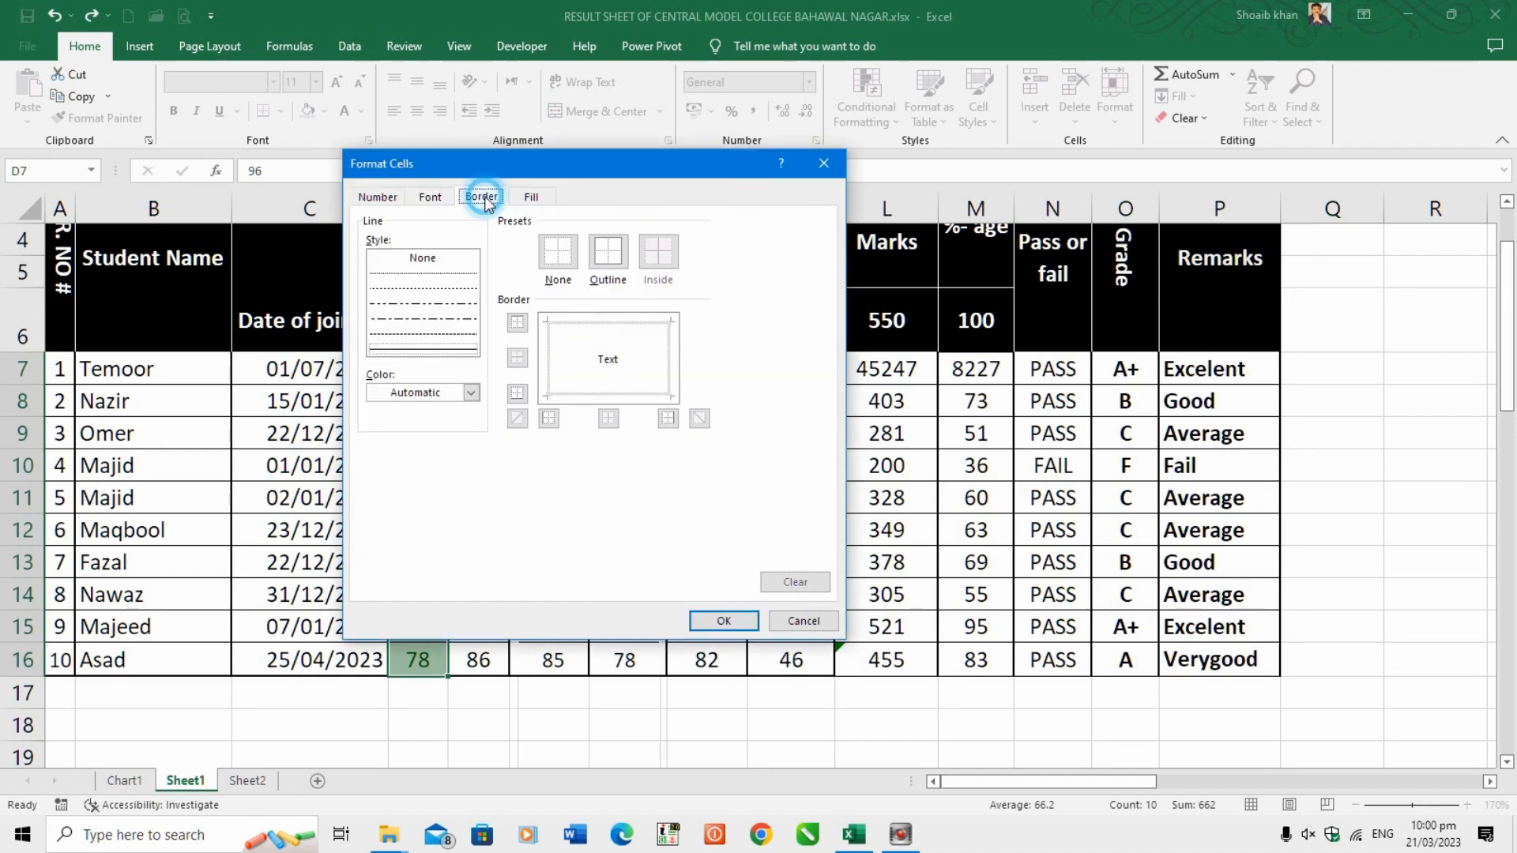
pyautogui.click(532, 197)
pyautogui.click(461, 324)
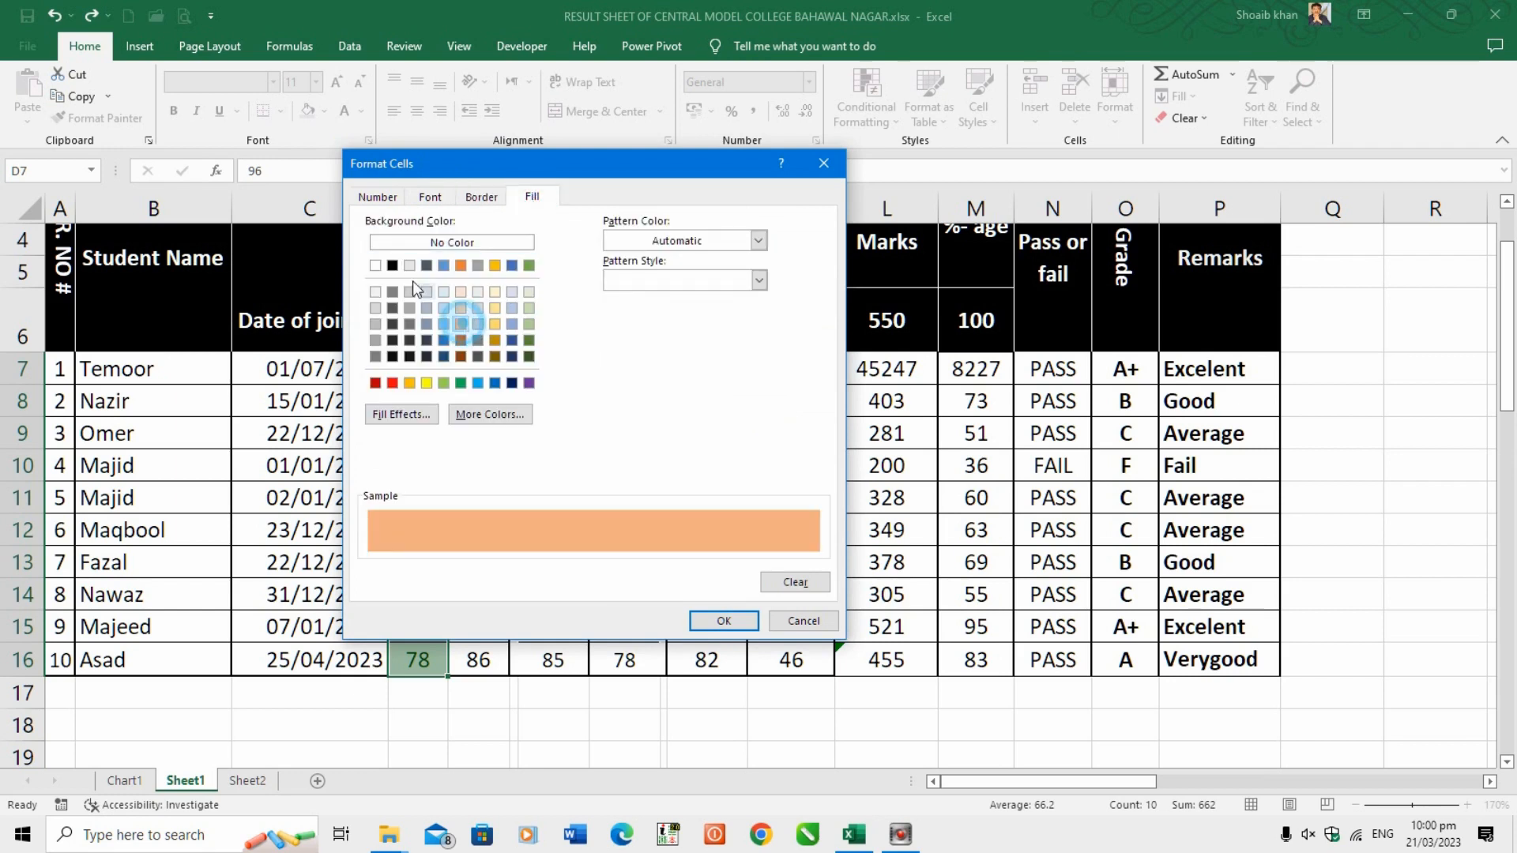
pyautogui.click(381, 197)
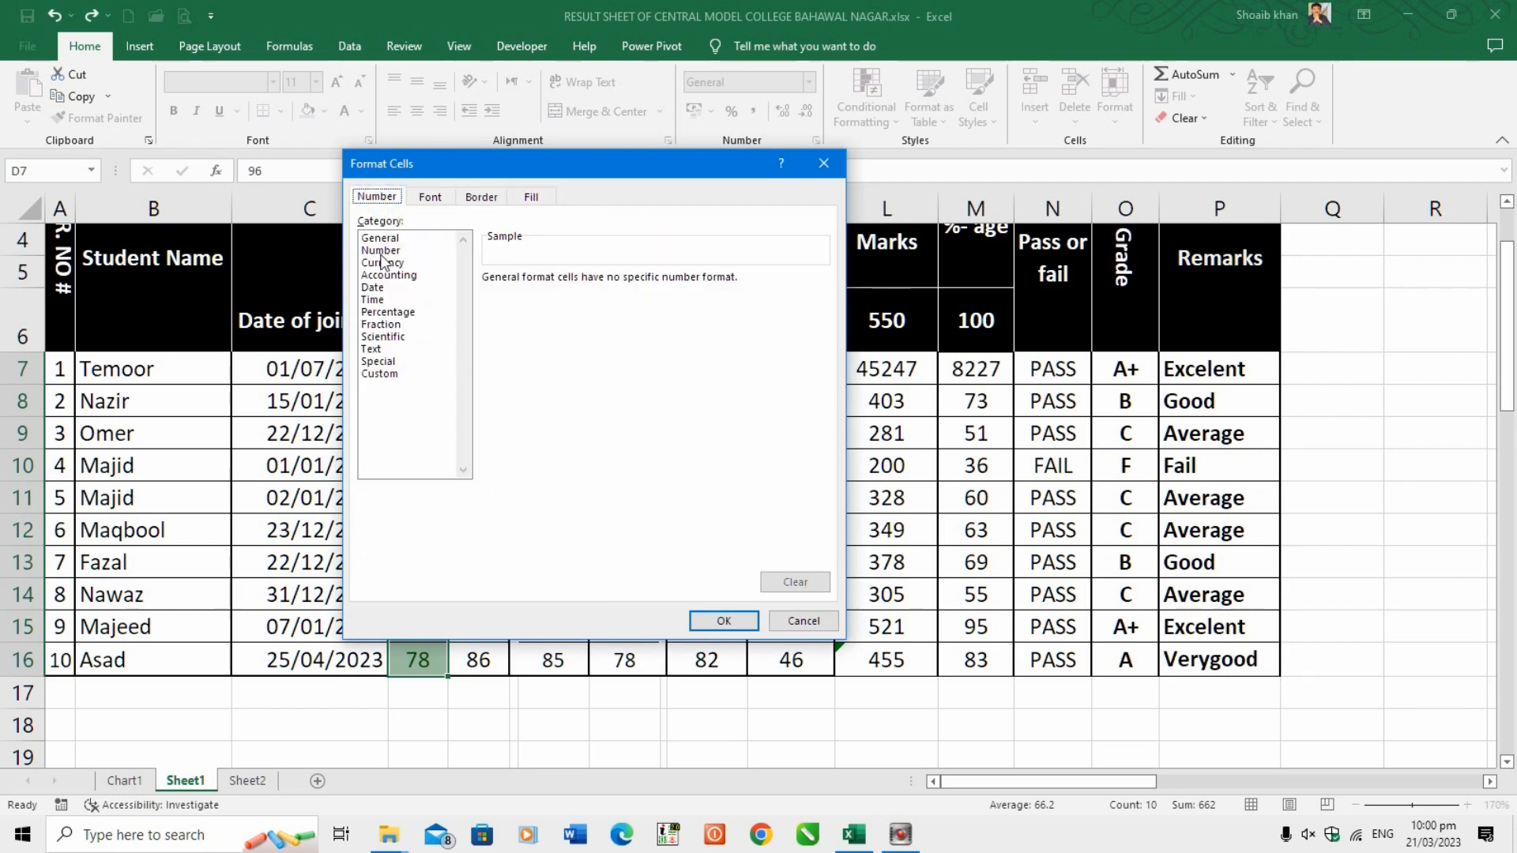
pyautogui.click(720, 621)
pyautogui.click(696, 471)
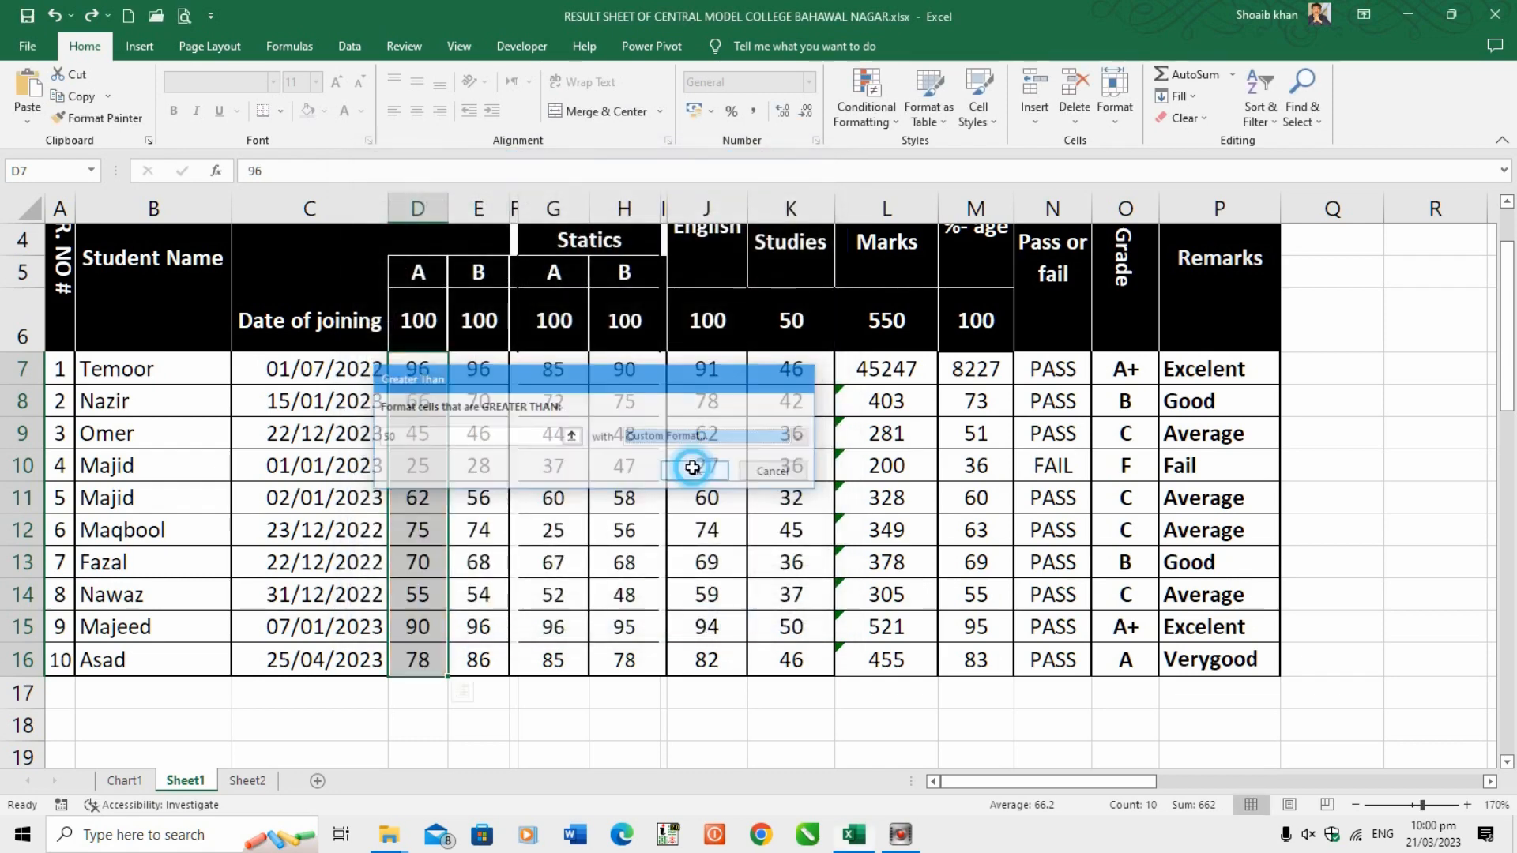
pyautogui.click(419, 465)
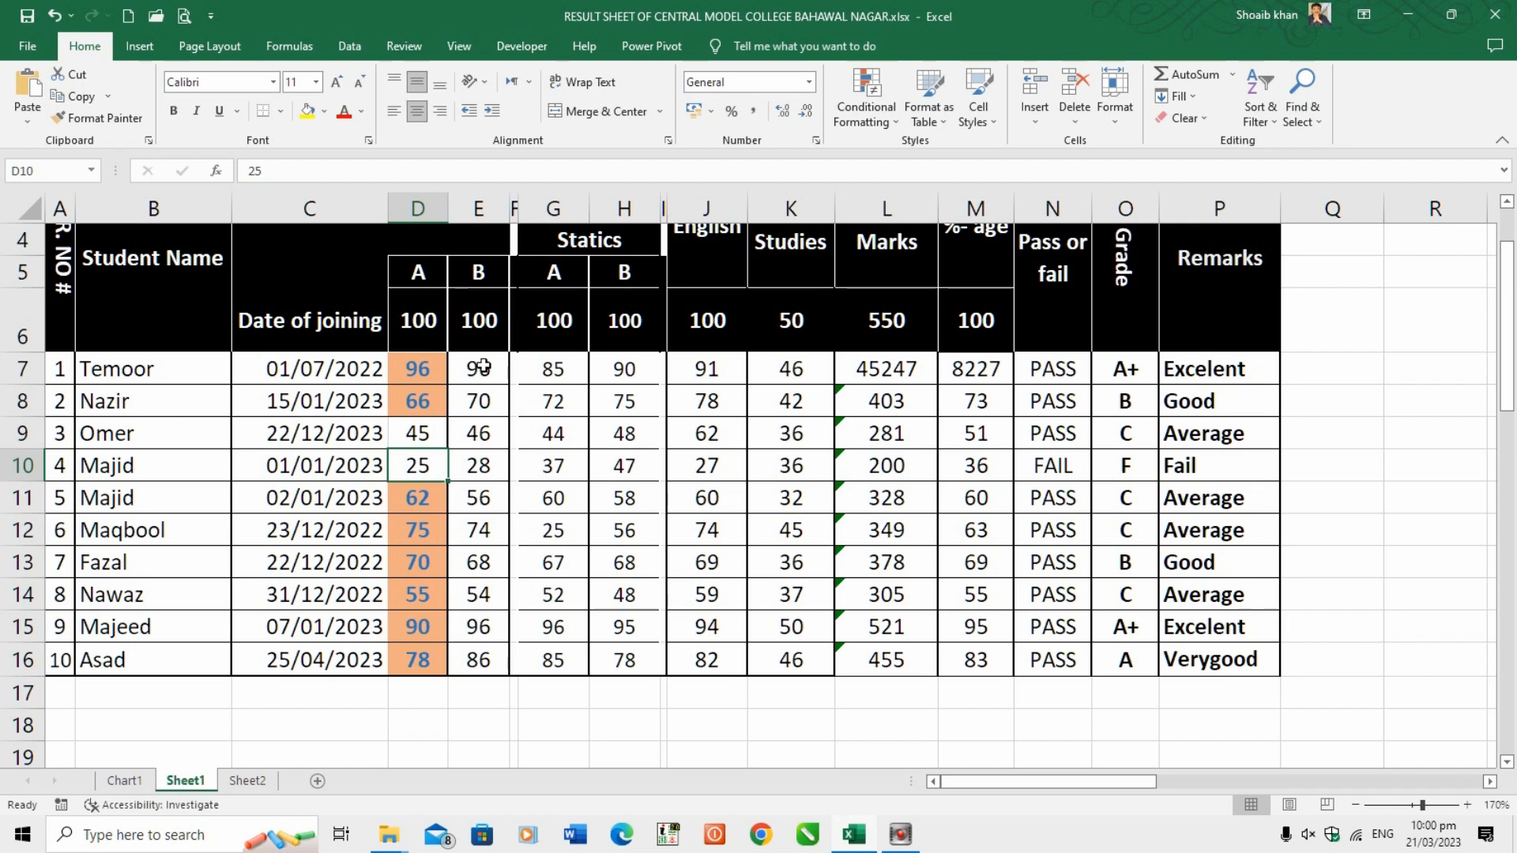
# Highlight marks less than 50 in E7:E16 using Green Fill with Dark Green Text.
pyautogui.moveTo(483, 368); pyautogui.dragTo(481, 660)
pyautogui.click(869, 111)
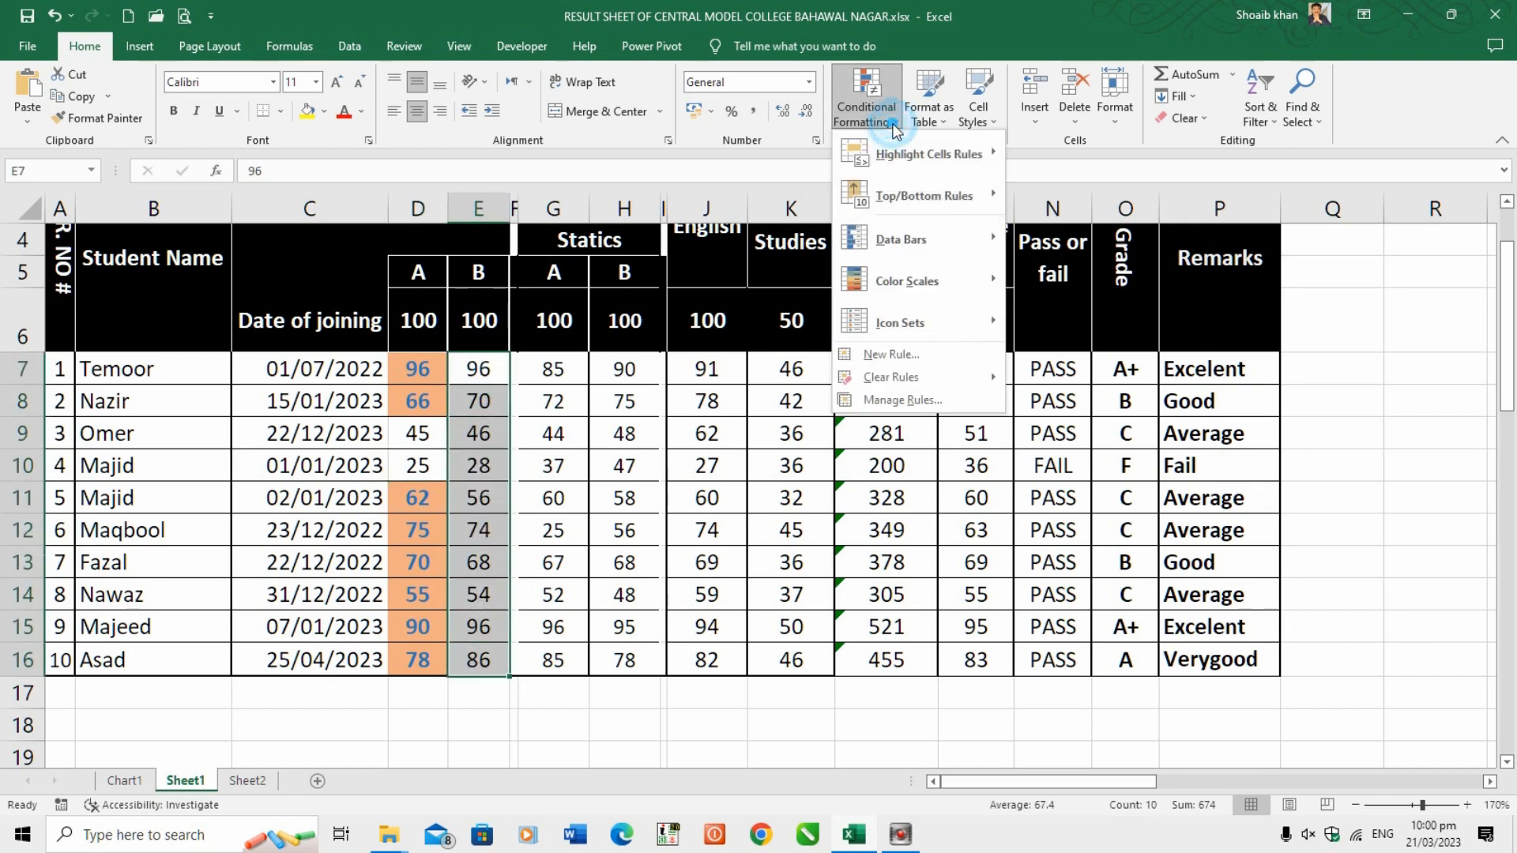
pyautogui.moveTo(907, 155)
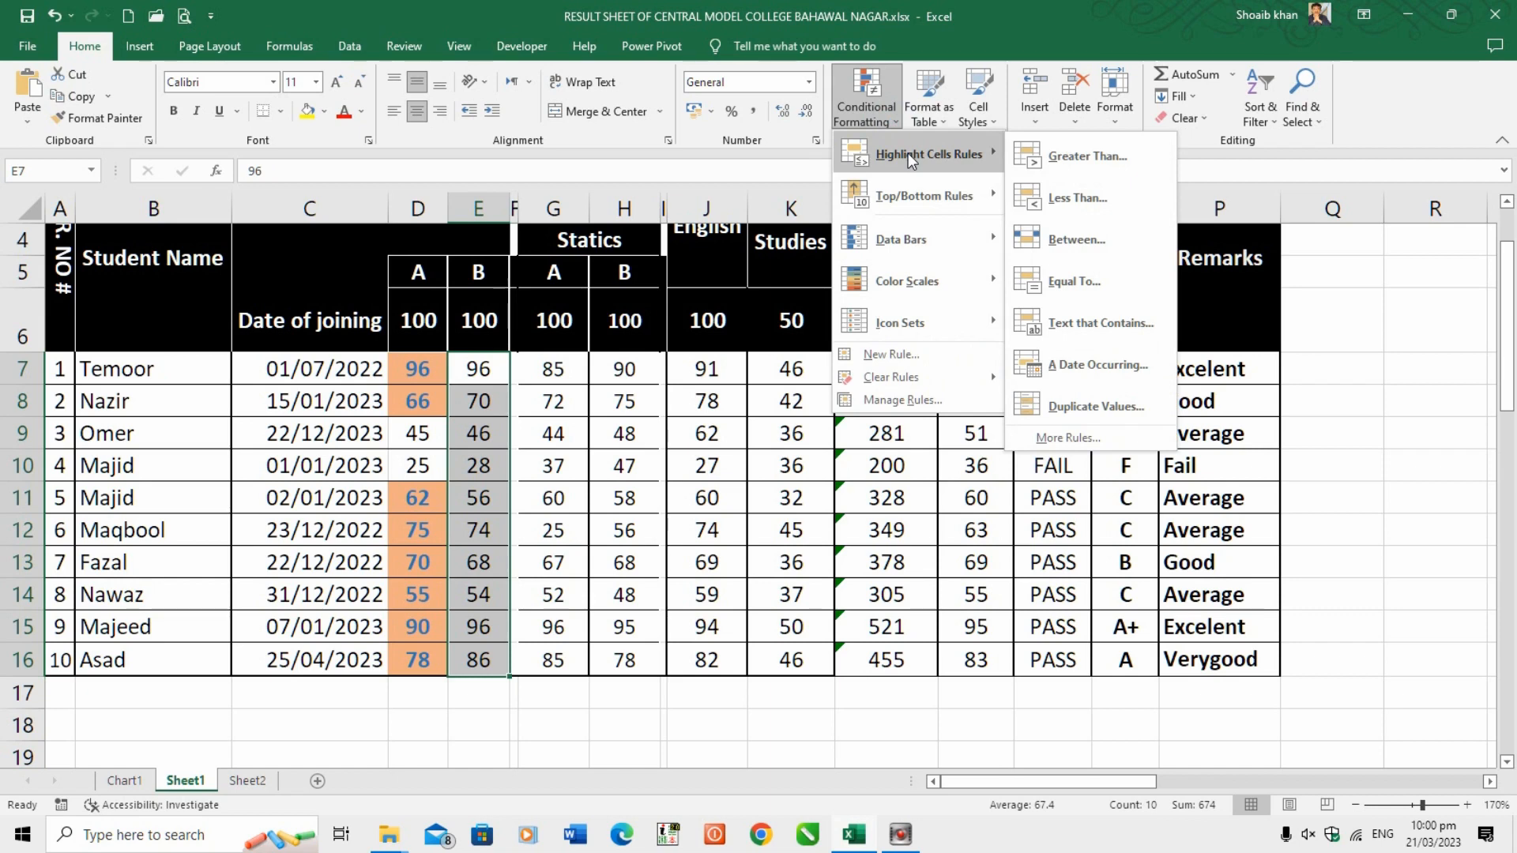
pyautogui.click(1078, 198)
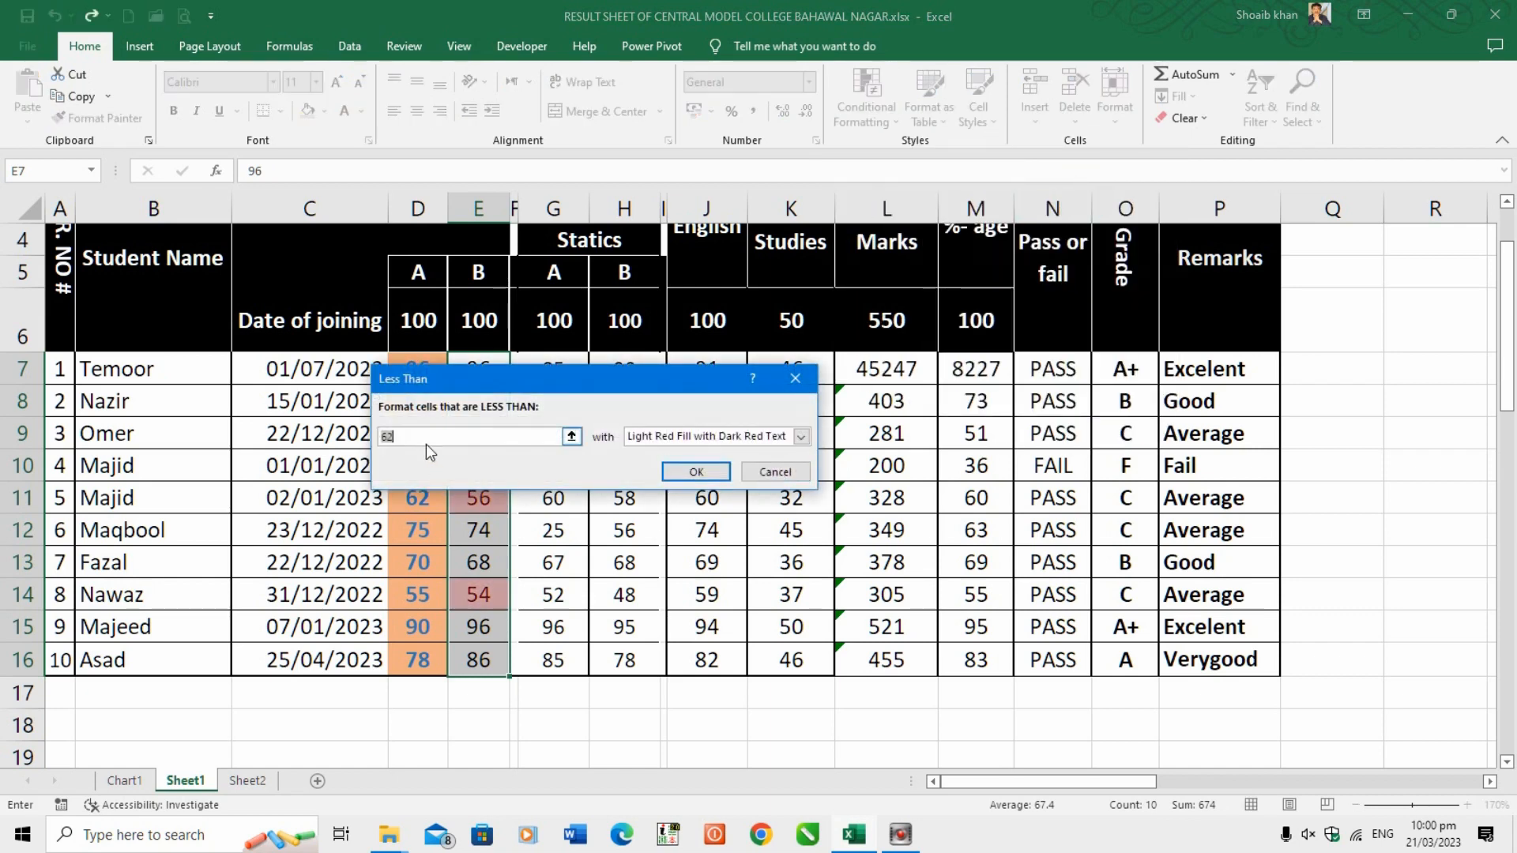
pyautogui.press('BackSpace')
pyautogui.write('50')
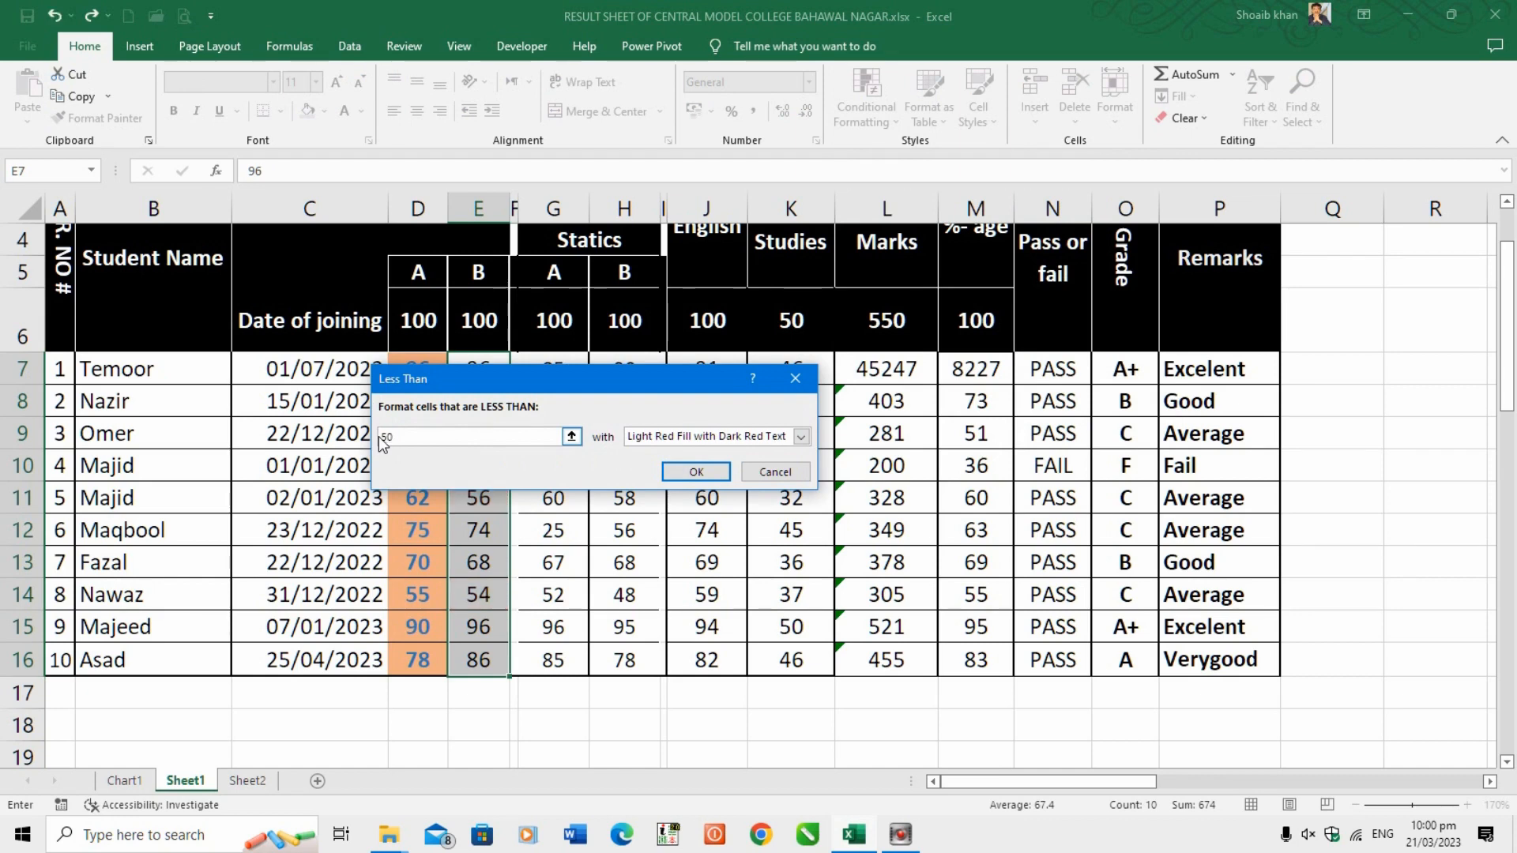
pyautogui.click(800, 436)
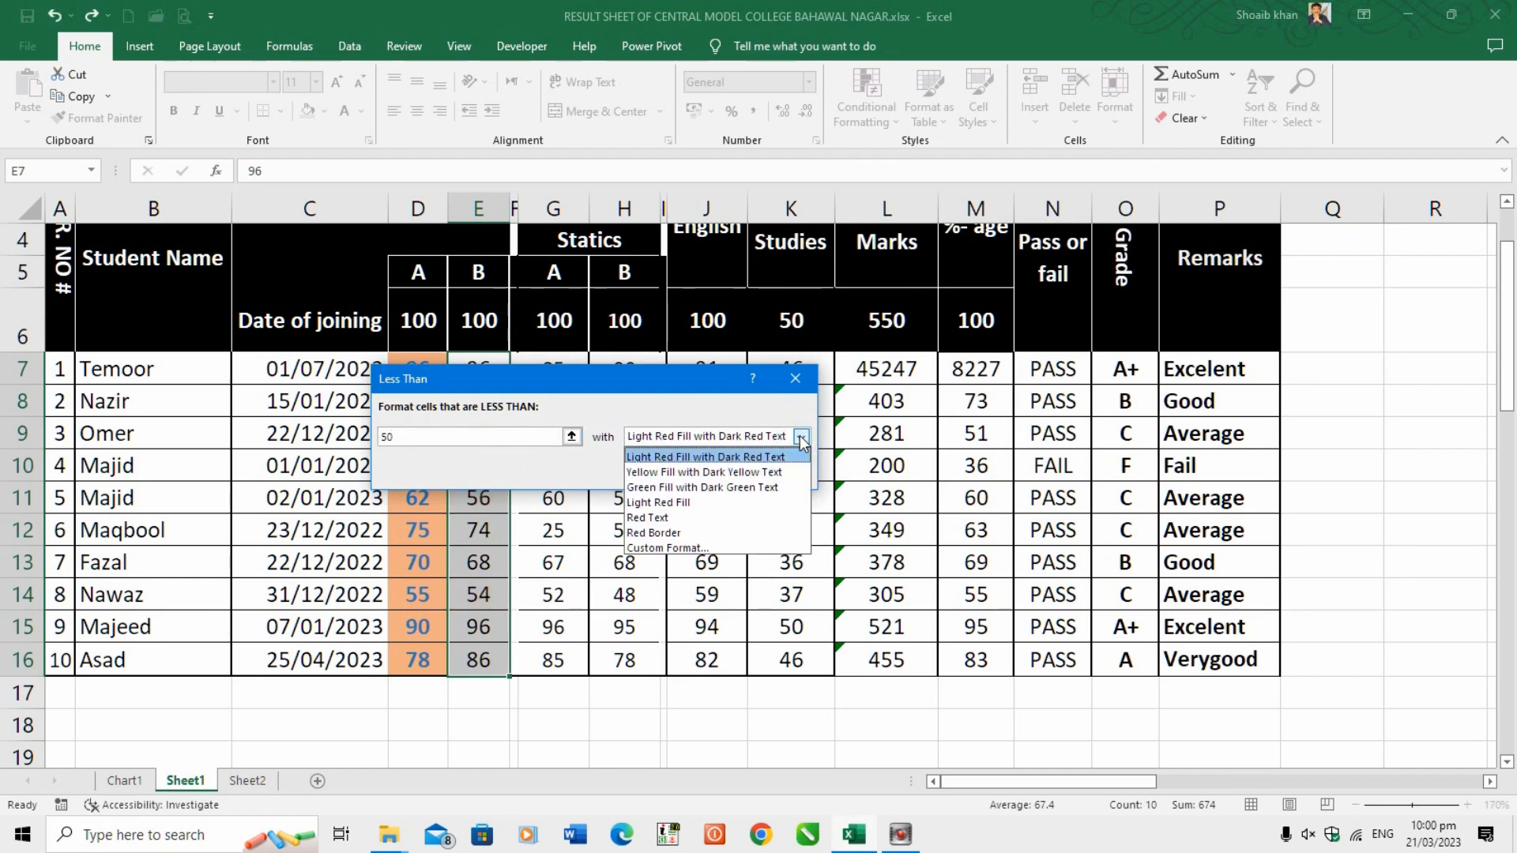
pyautogui.click(754, 488)
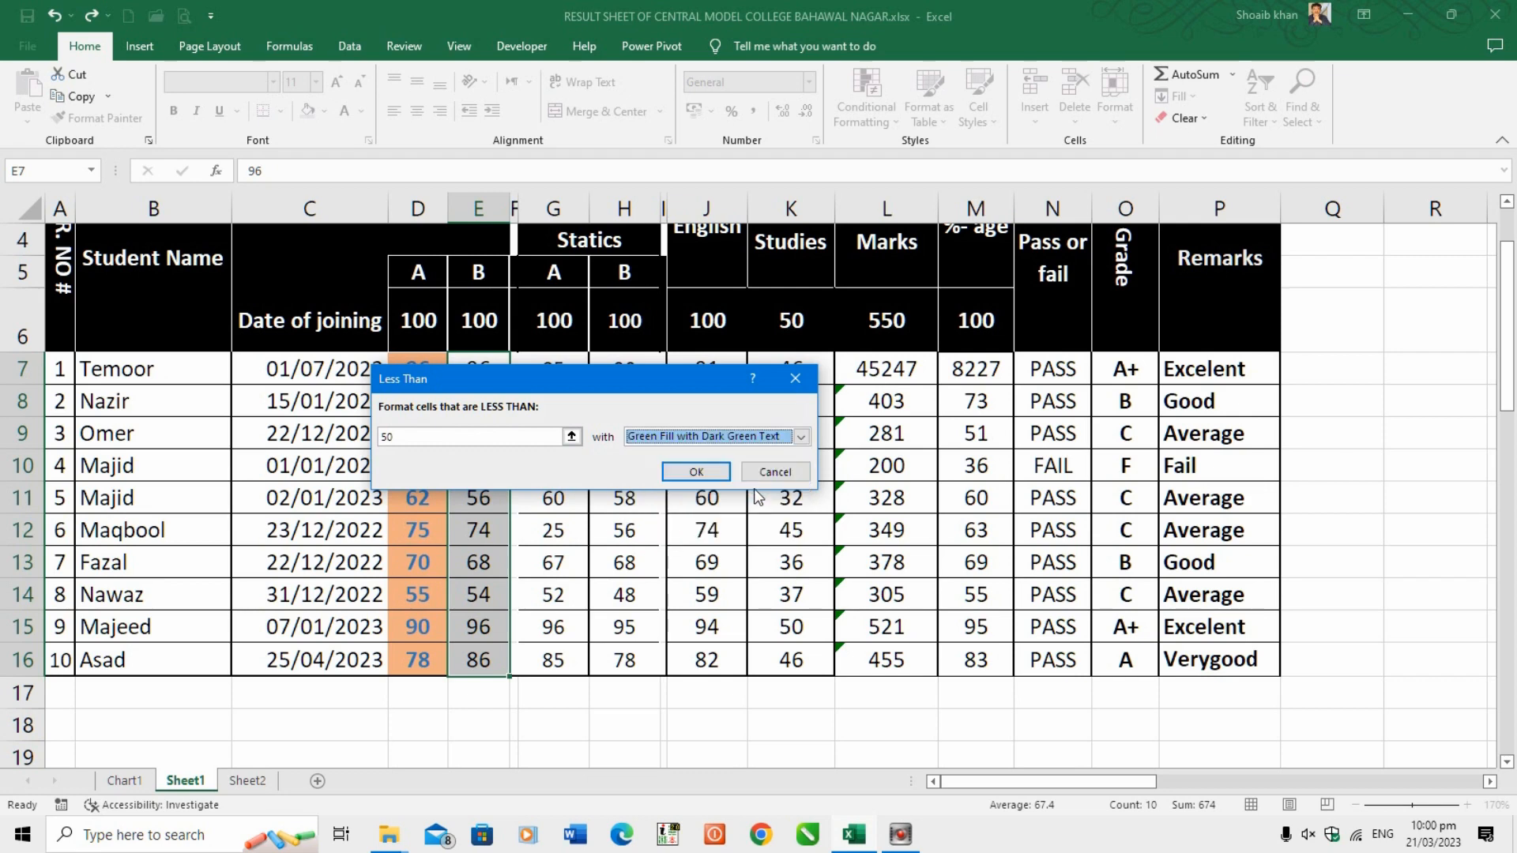
pyautogui.click(695, 473)
pyautogui.click(566, 575)
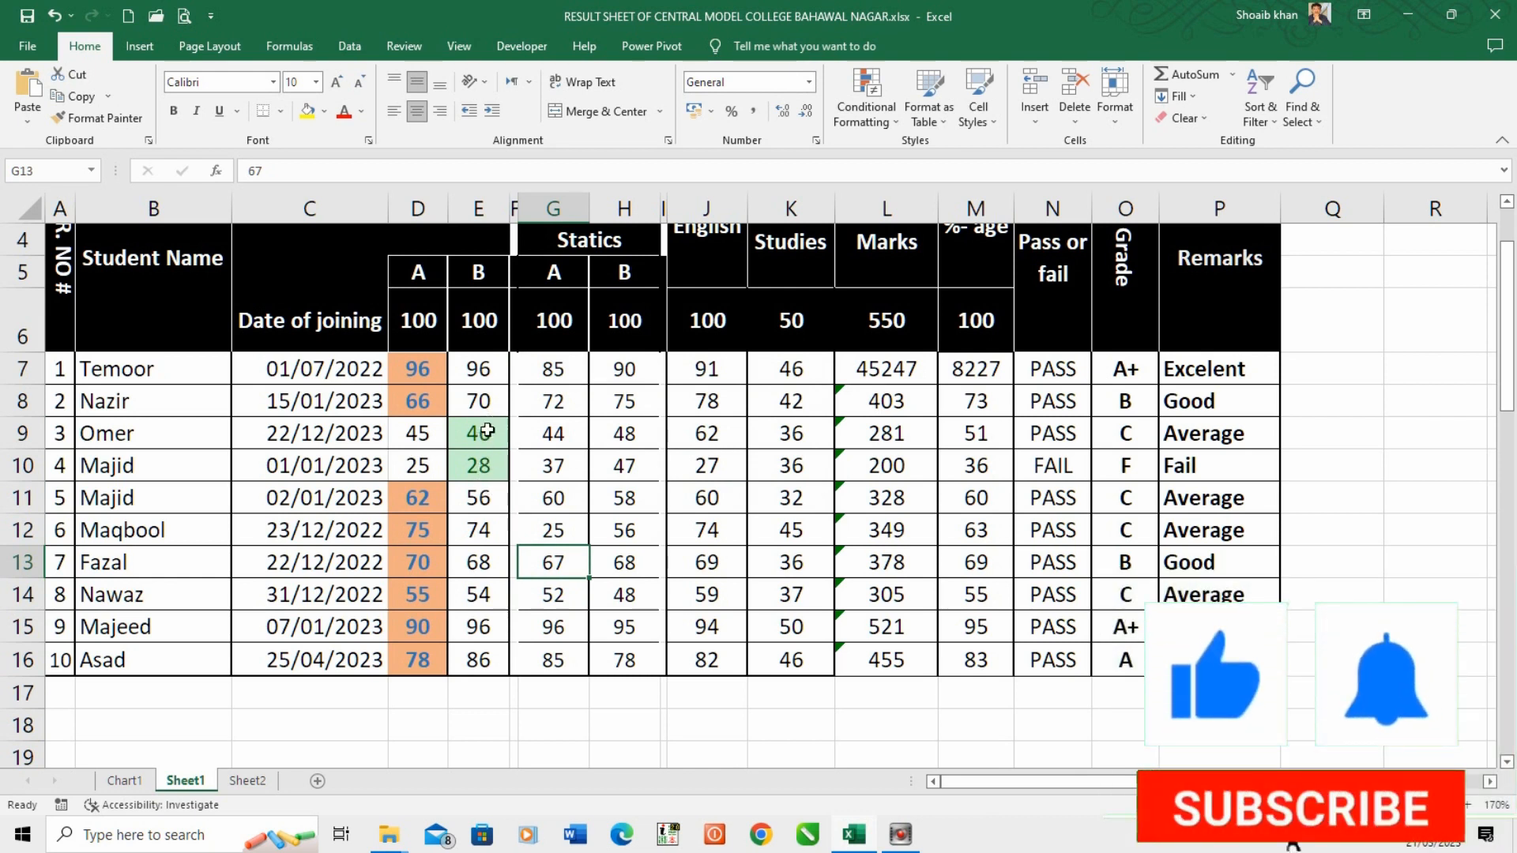
# Start a Between highlight rule for the Statics A marks in G7:G16 with limits 40 and 70.
pyautogui.moveTo(543, 370); pyautogui.dragTo(557, 663)
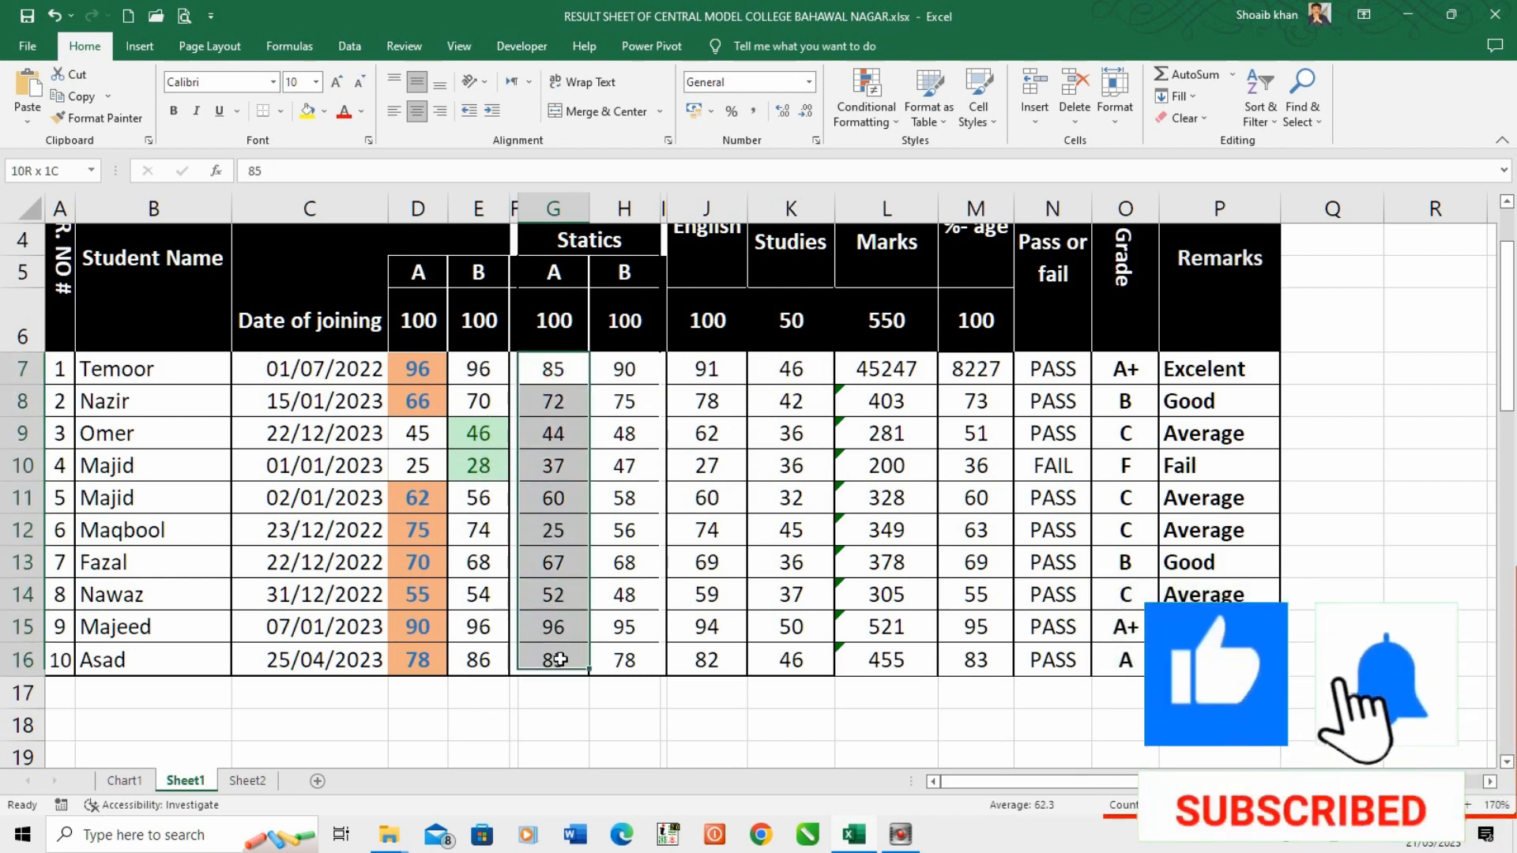
pyautogui.click(869, 111)
pyautogui.moveTo(899, 154)
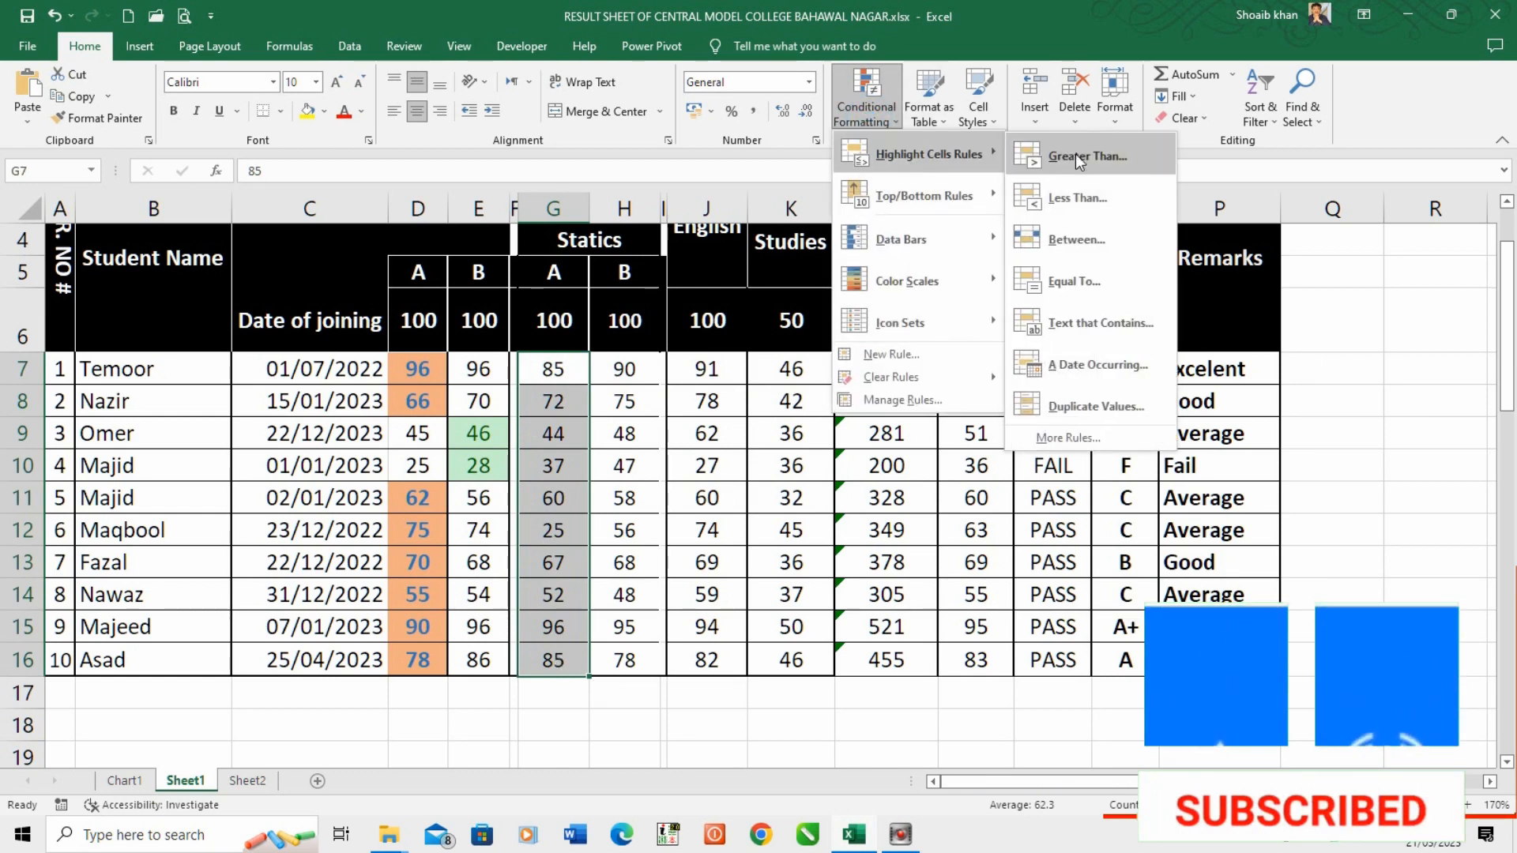
pyautogui.click(1074, 240)
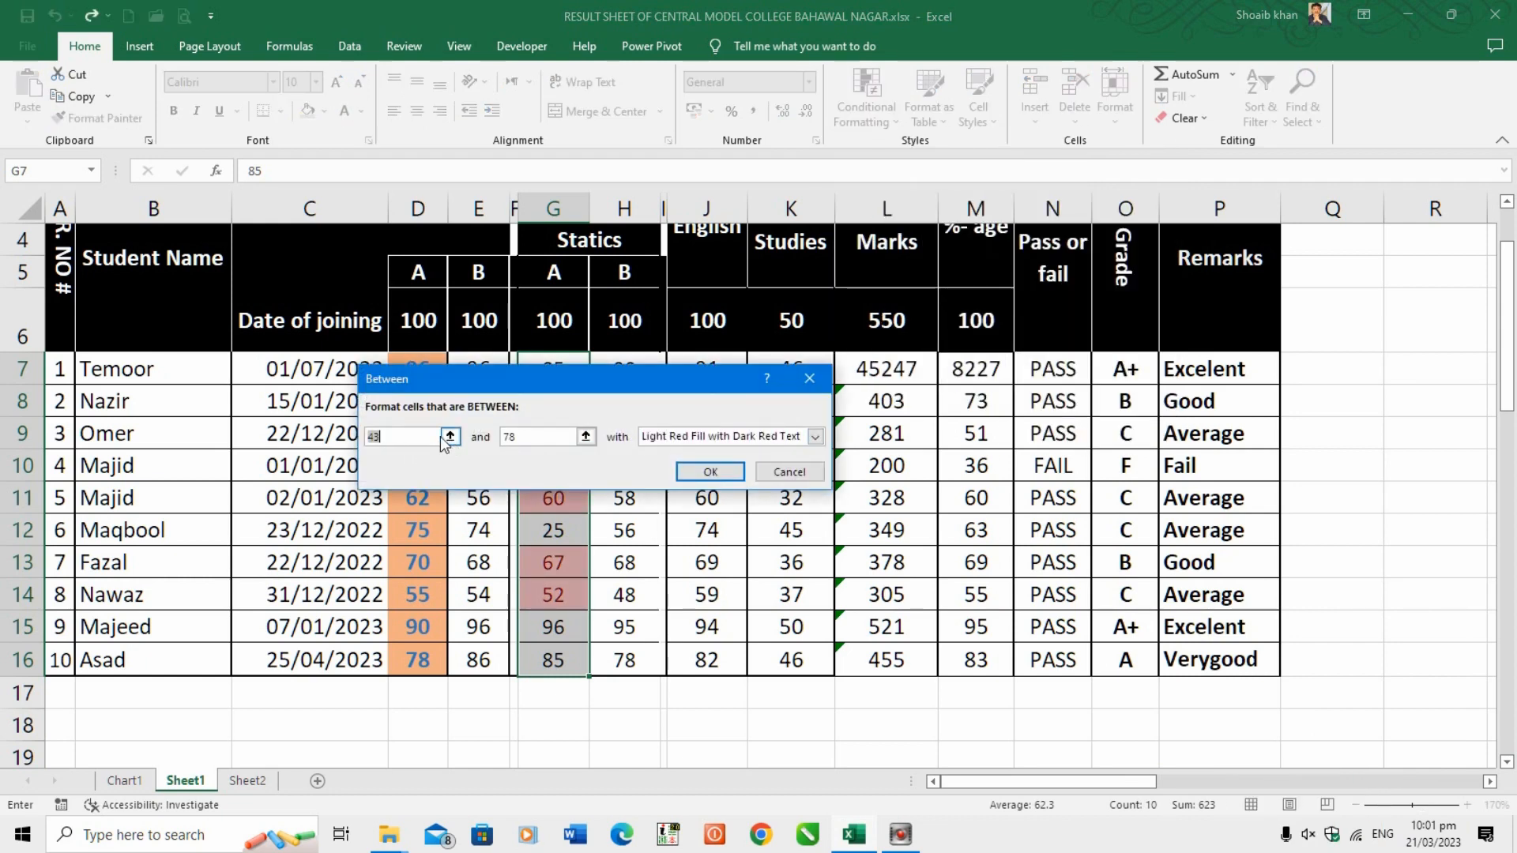
pyautogui.click(418, 435)
pyautogui.moveTo(373, 443); pyautogui.dragTo(353, 446)
pyautogui.write('40')
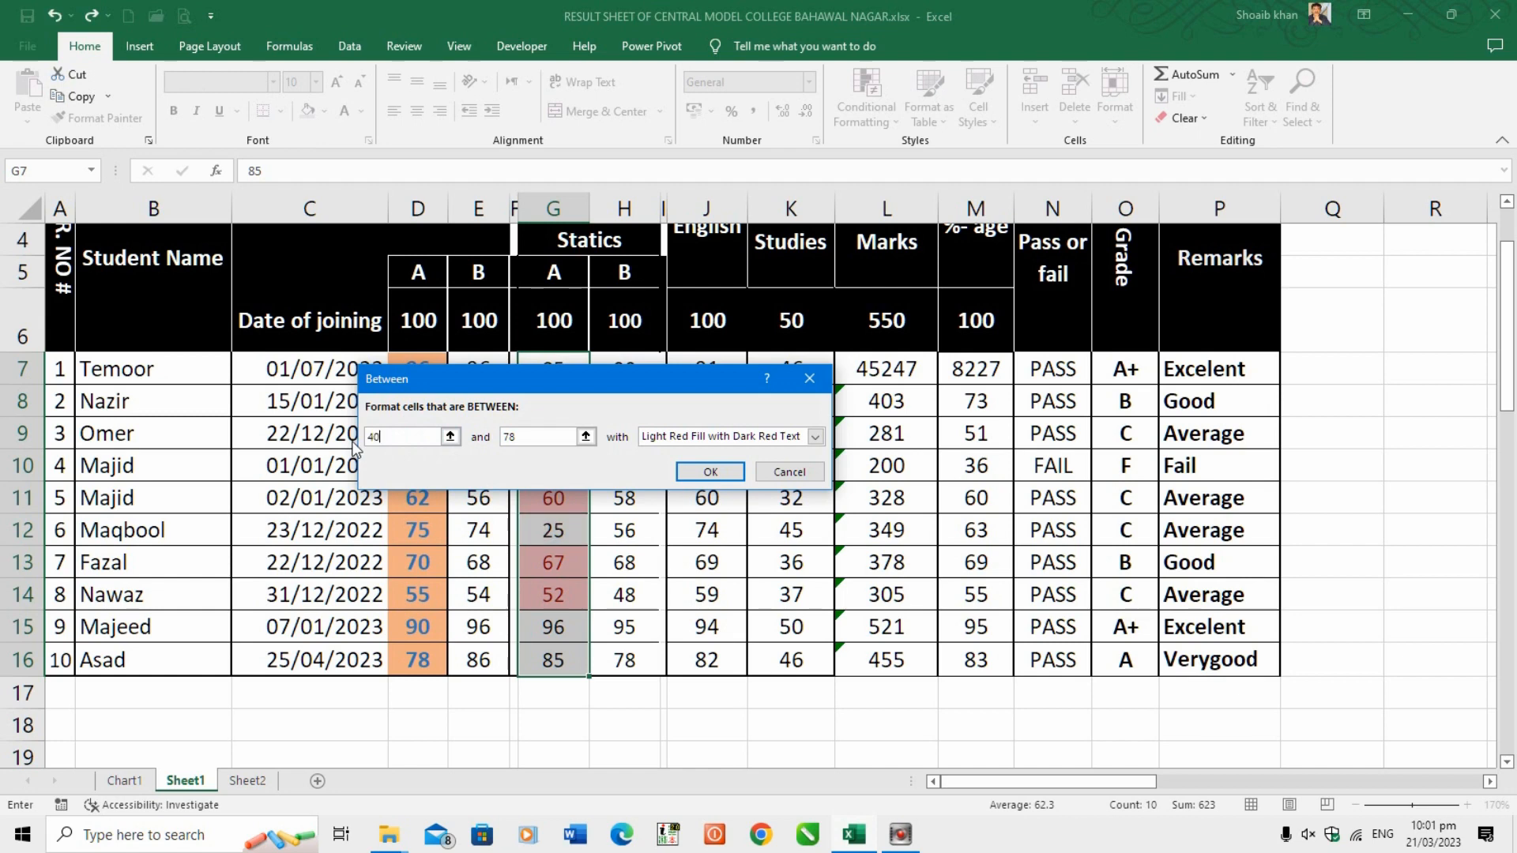
pyautogui.click(514, 441)
pyautogui.moveTo(529, 437); pyautogui.dragTo(487, 436)
pyautogui.write('70')
# Set the Between rule's format to Light Red Fill and apply it to G7:G16.
pyautogui.click(814, 436)
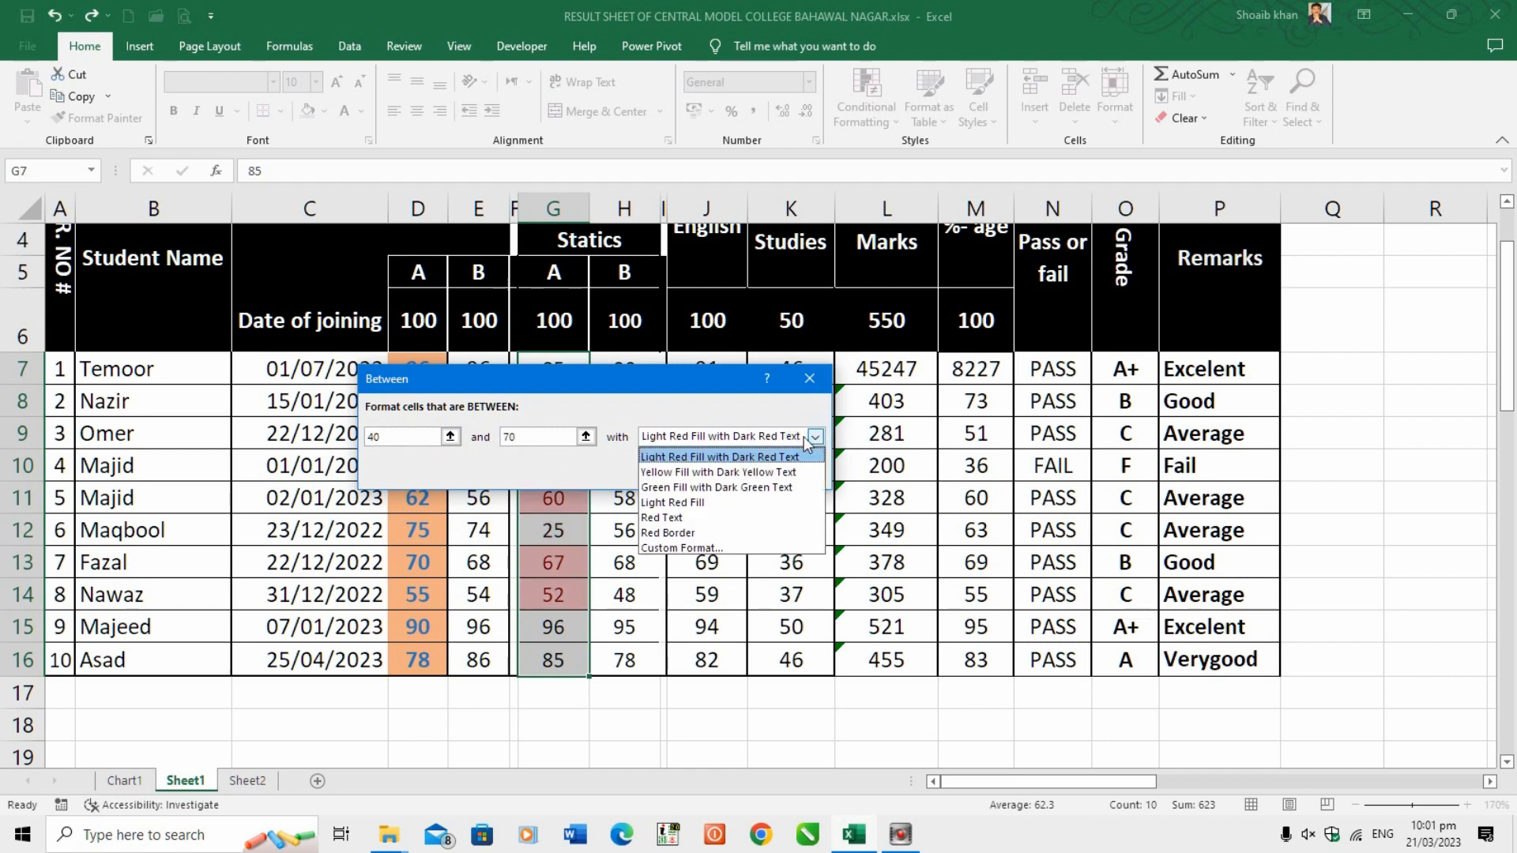
pyautogui.click(715, 502)
pyautogui.click(699, 469)
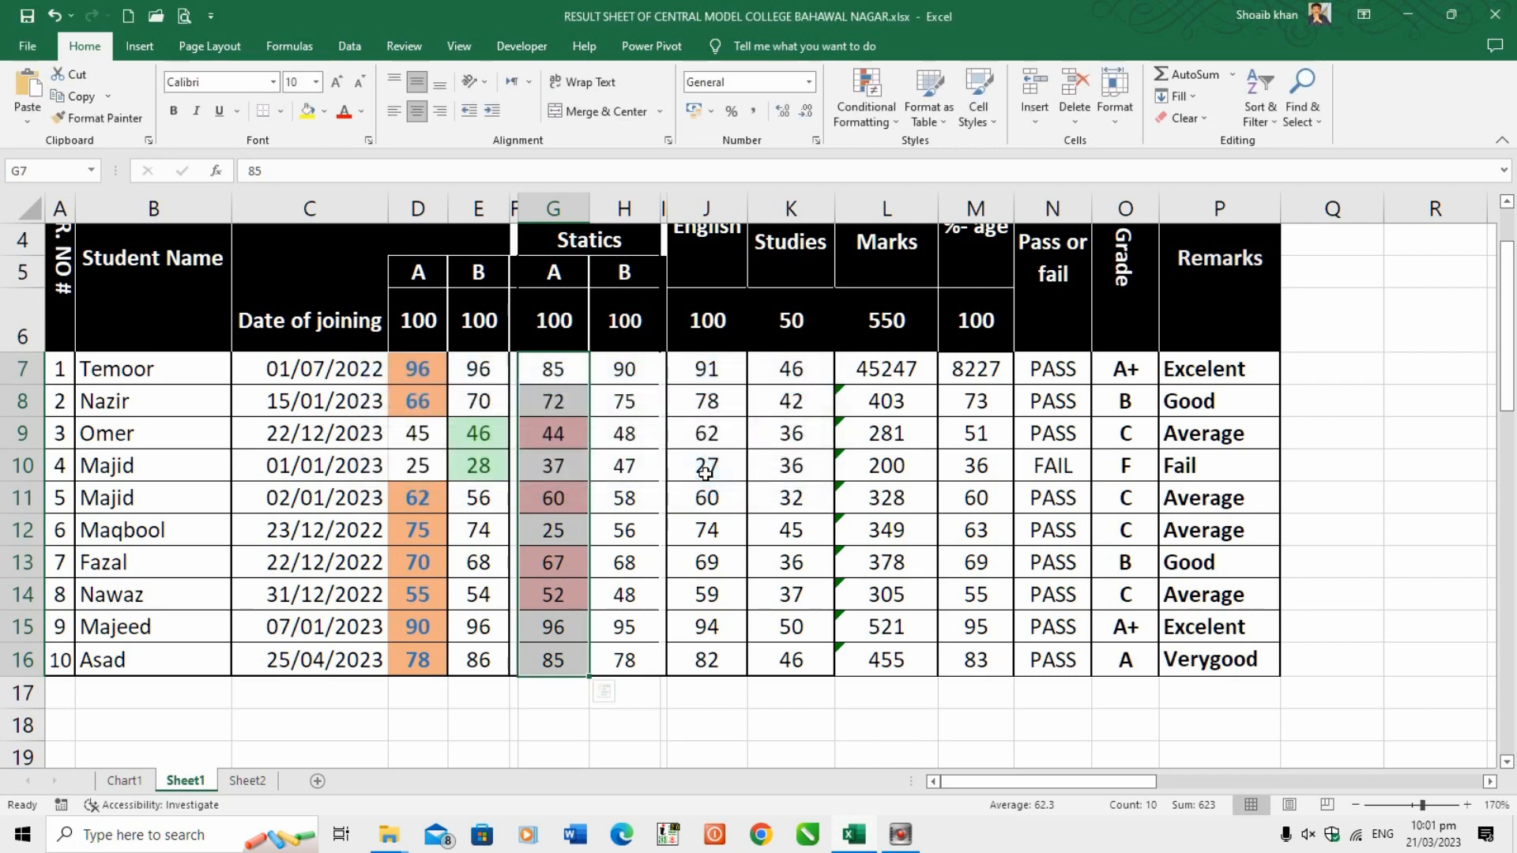
pyautogui.click(705, 562)
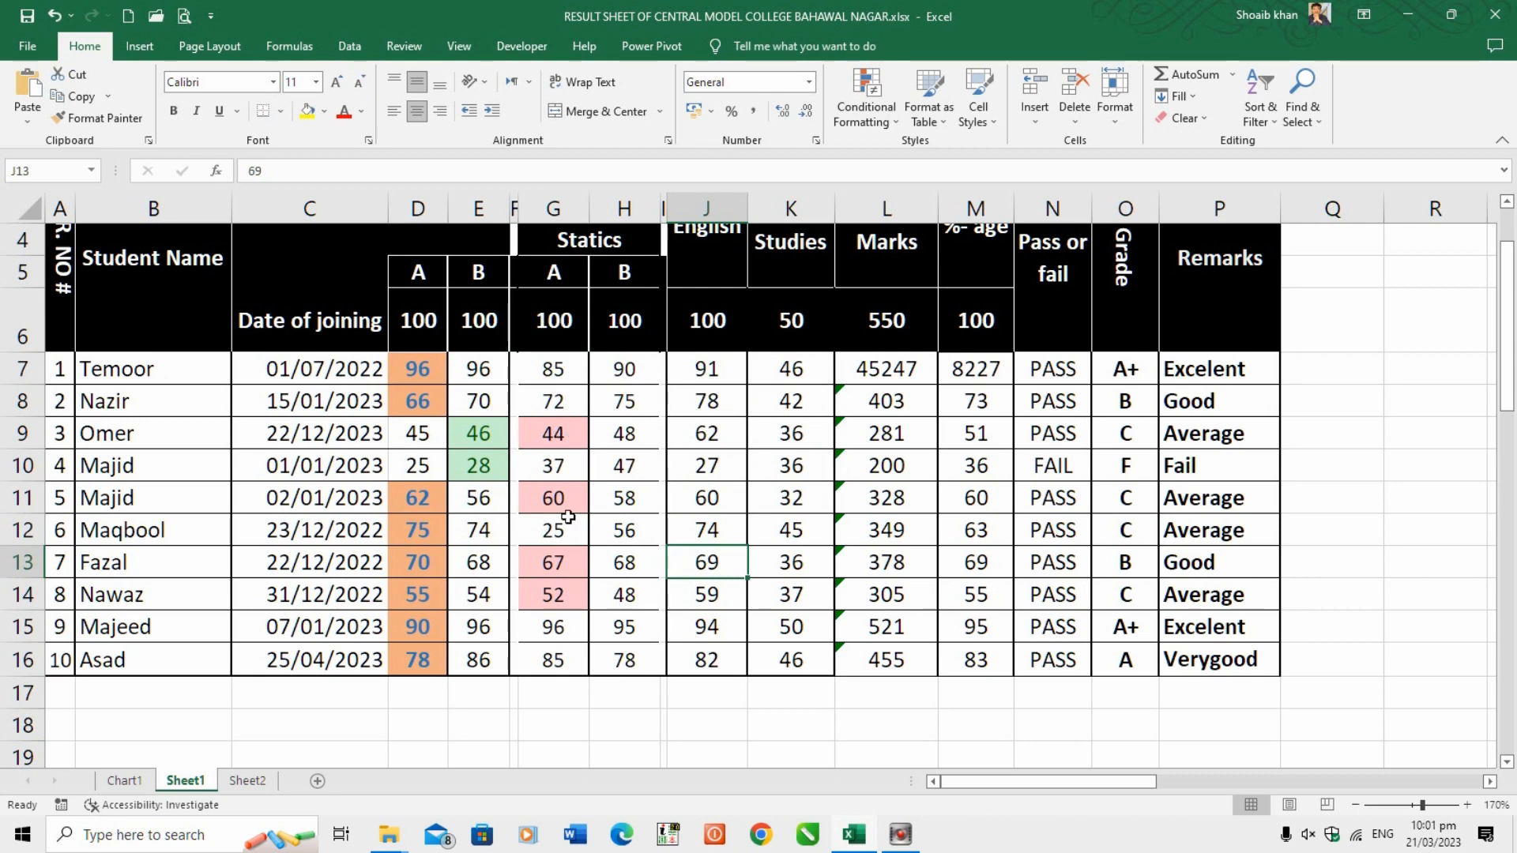
# Start an Equal To highlight rule for the Statics B marks in H7:H16 with the value 48.
pyautogui.moveTo(619, 369); pyautogui.dragTo(622, 660)
pyautogui.click(869, 124)
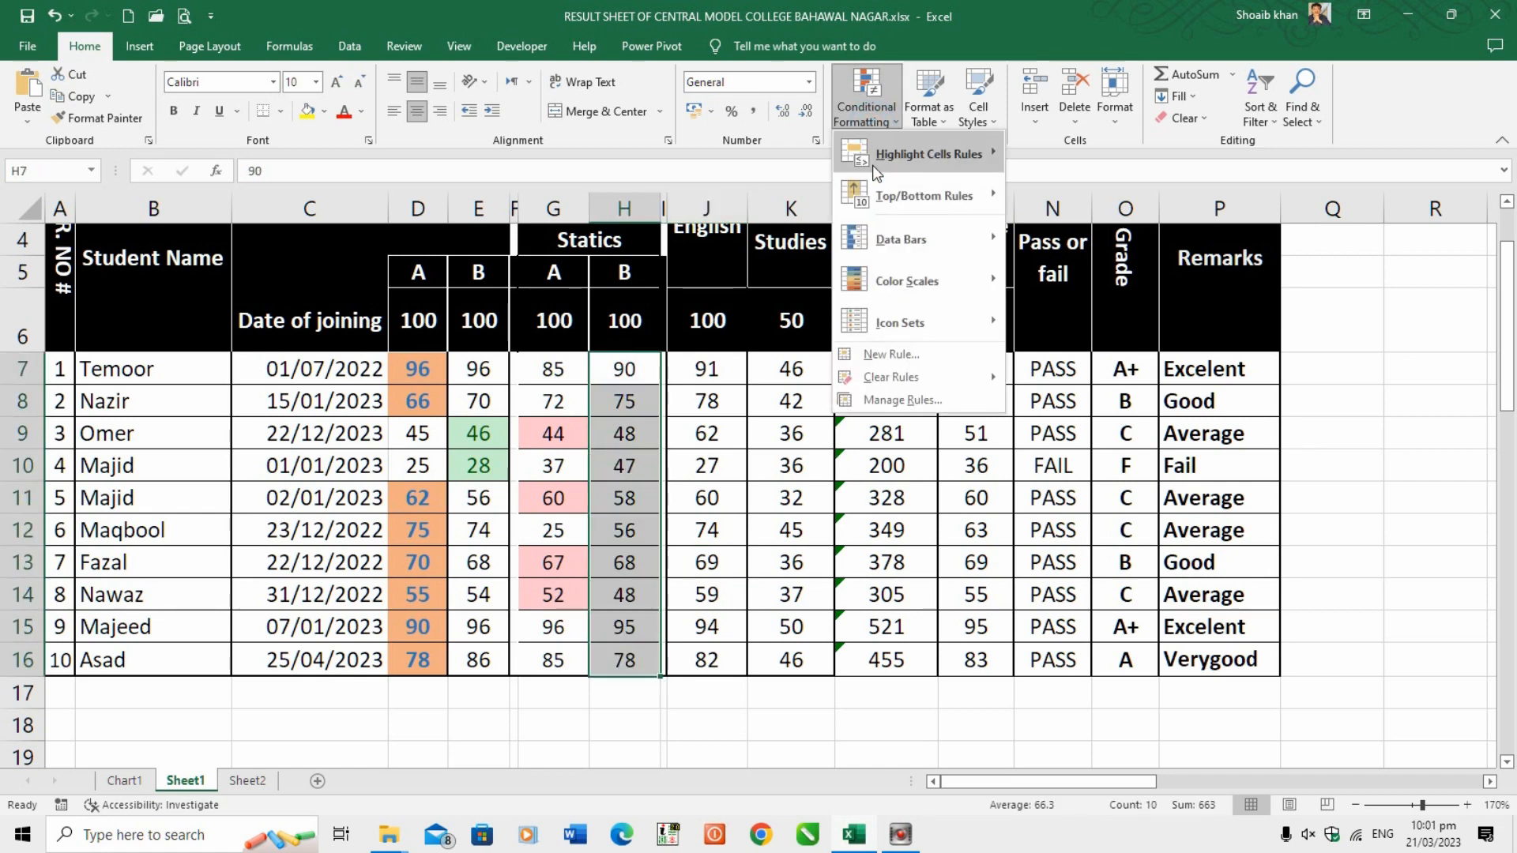
pyautogui.moveTo(896, 166)
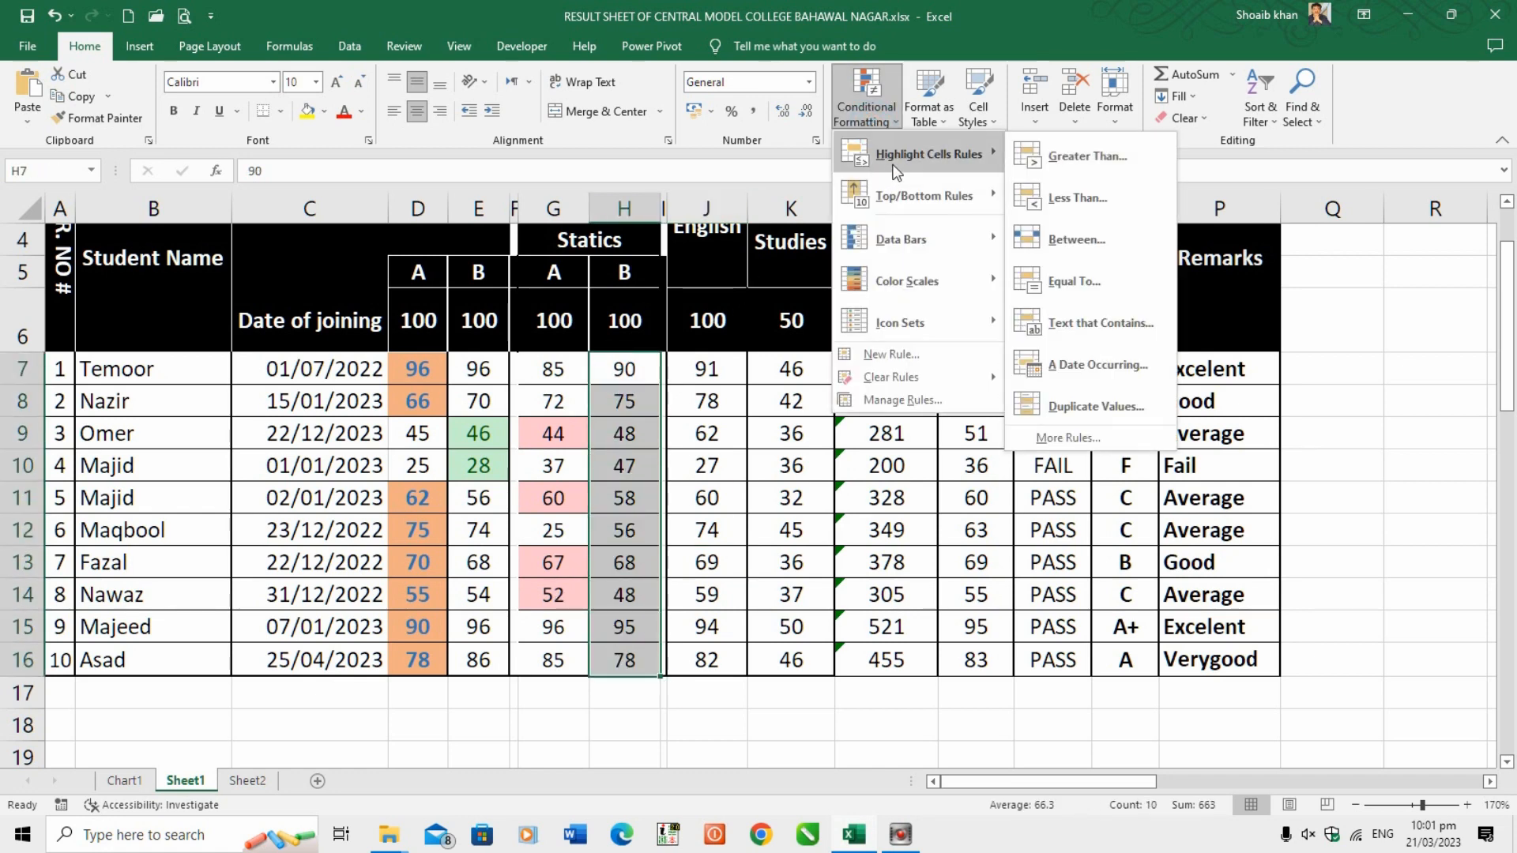
pyautogui.click(1078, 284)
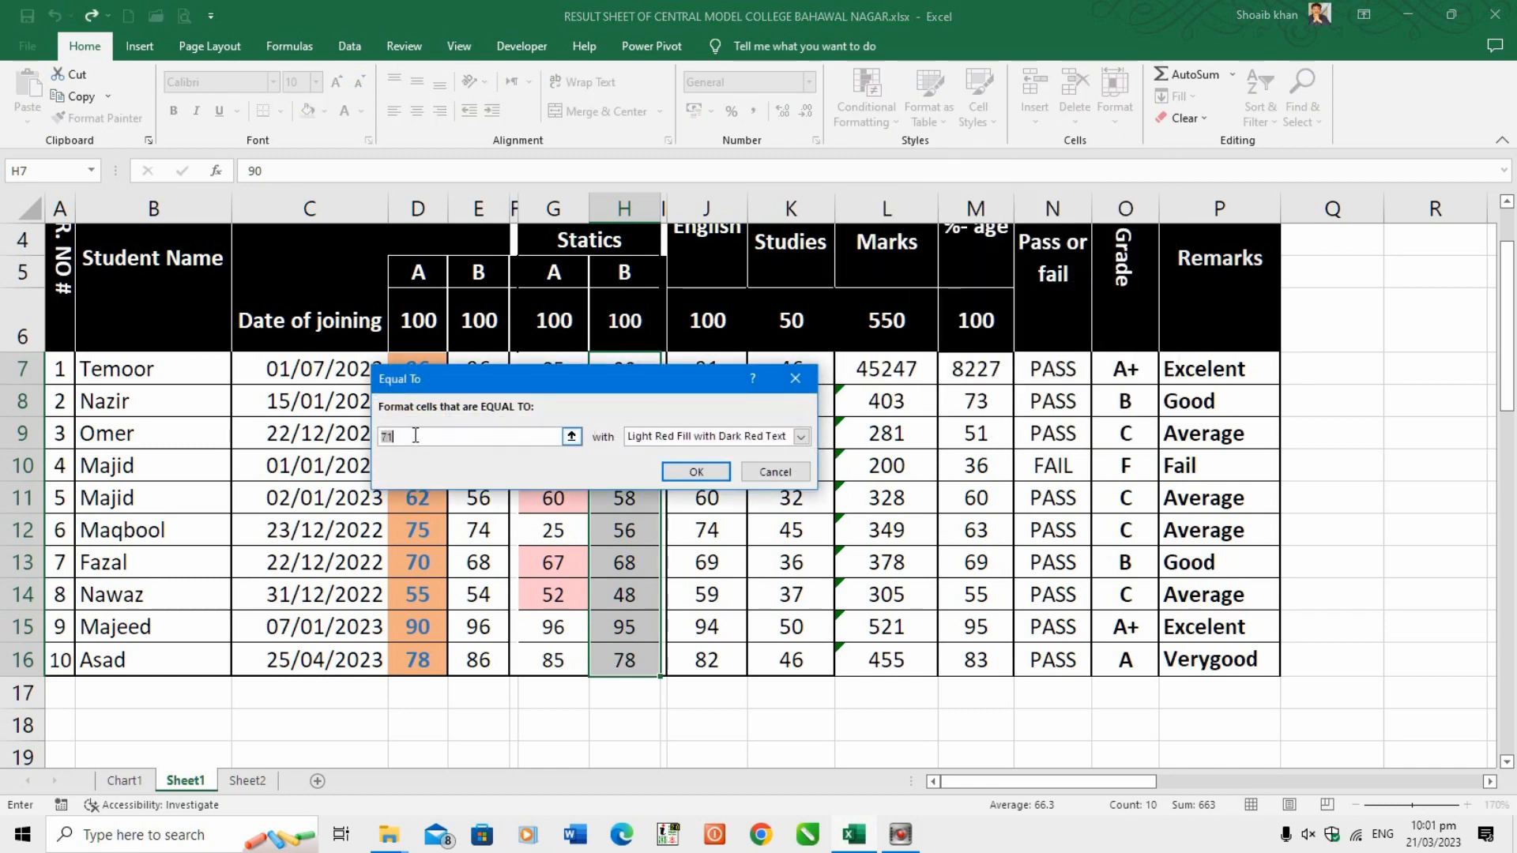
pyautogui.write('71')
pyautogui.moveTo(419, 435); pyautogui.dragTo(366, 436)
pyautogui.write('48')
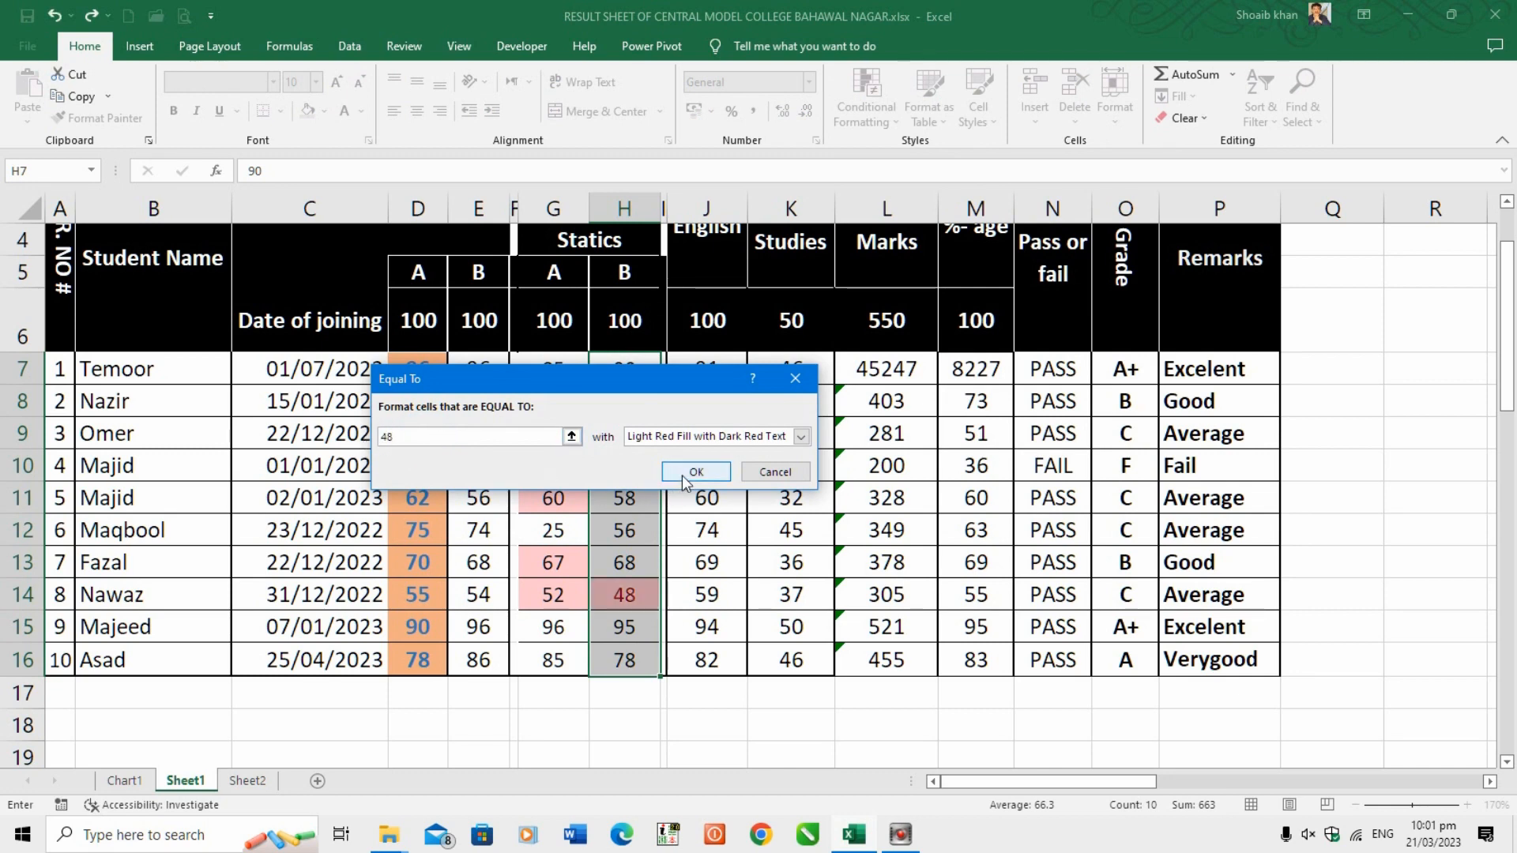
# Set the Equal To rule's format to Yellow Fill with Dark Yellow Text and apply it to H7:H16.
pyautogui.click(800, 436)
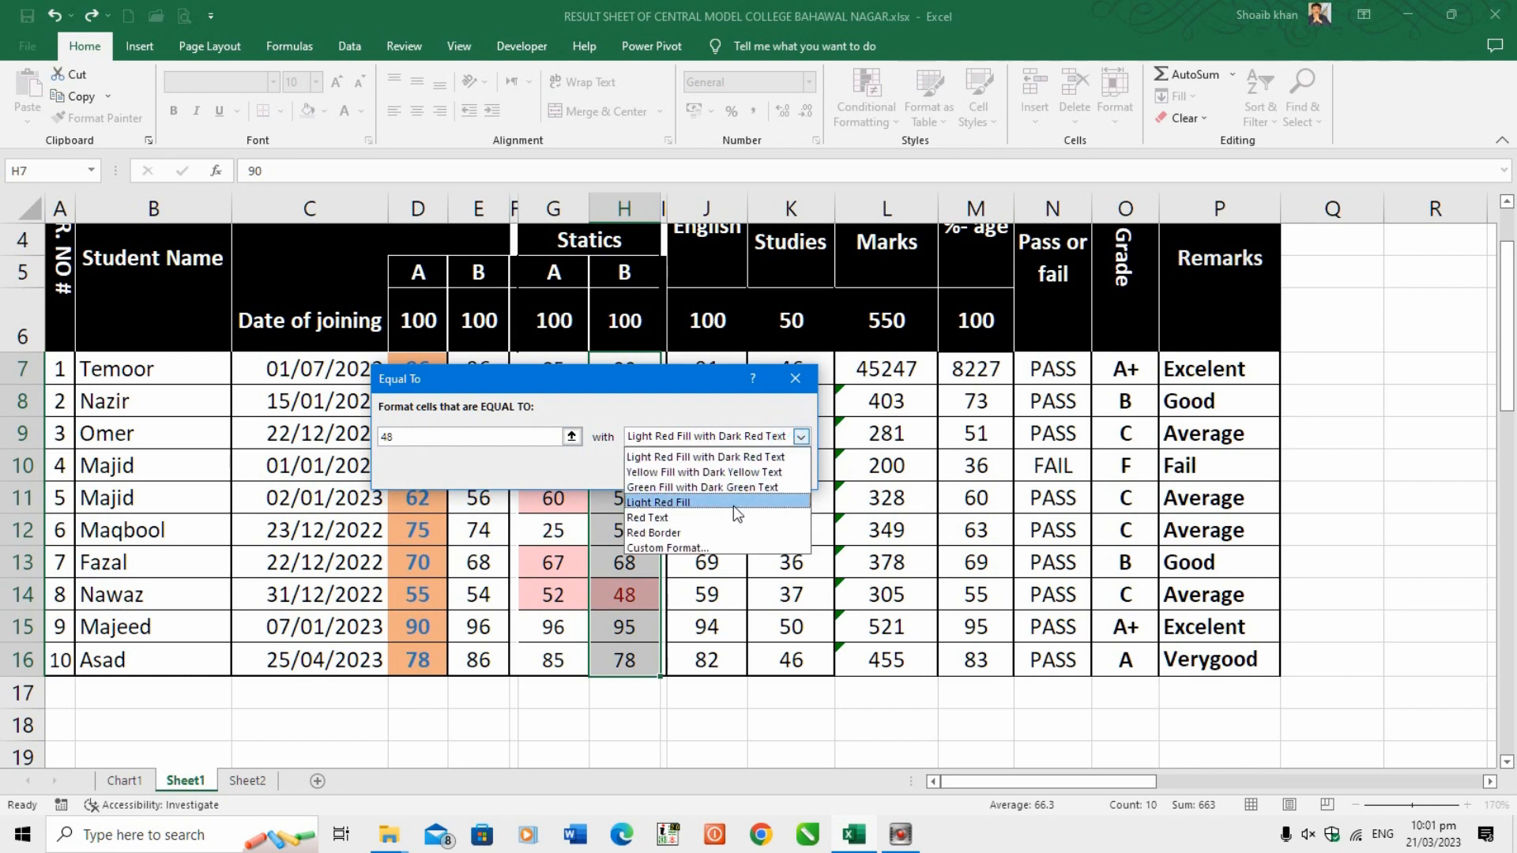
pyautogui.click(681, 533)
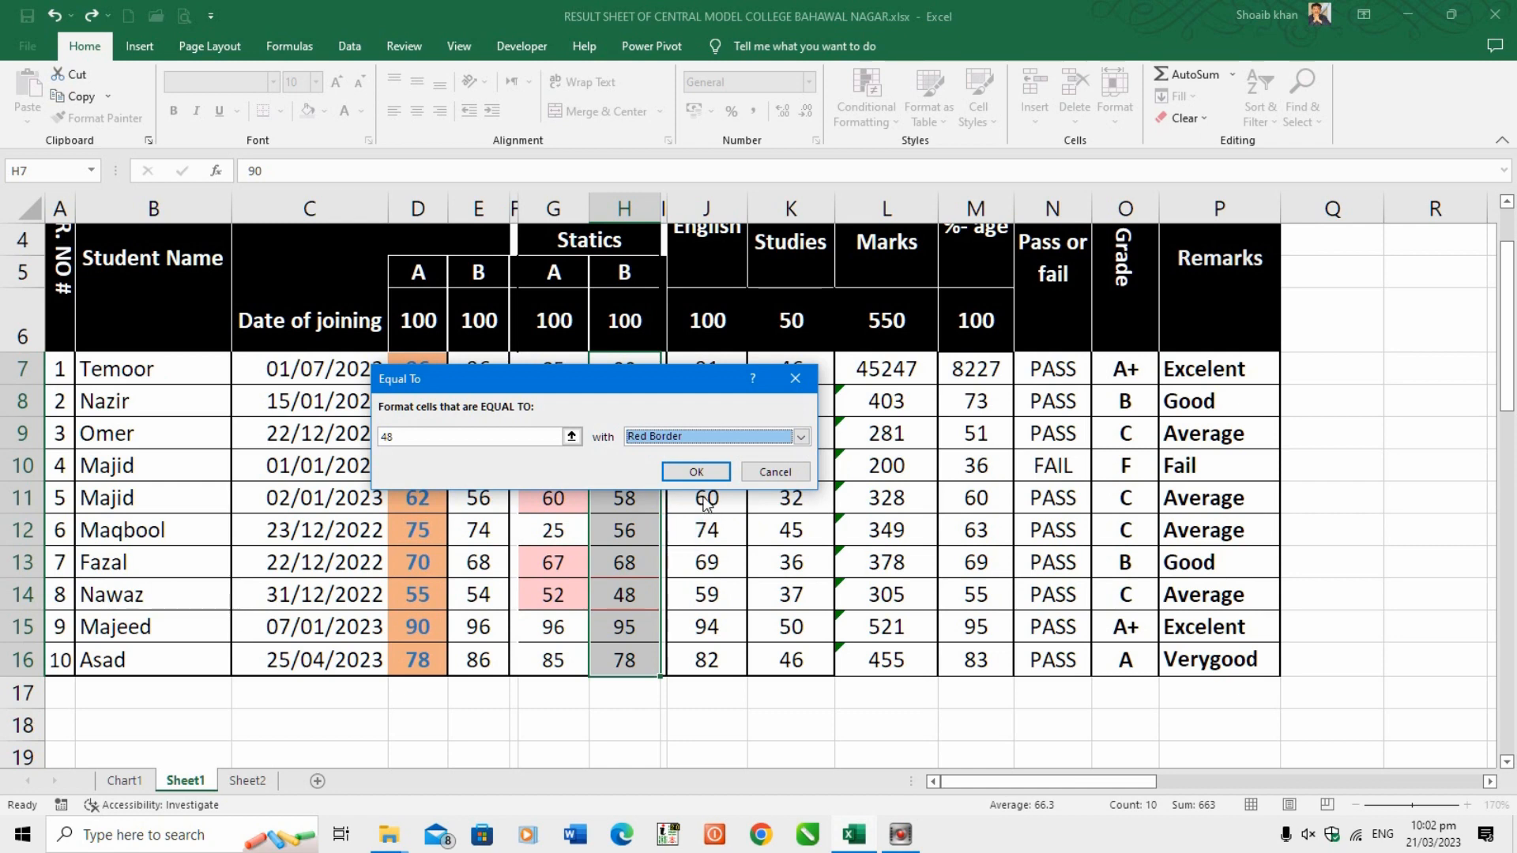
pyautogui.click(792, 438)
pyautogui.click(742, 472)
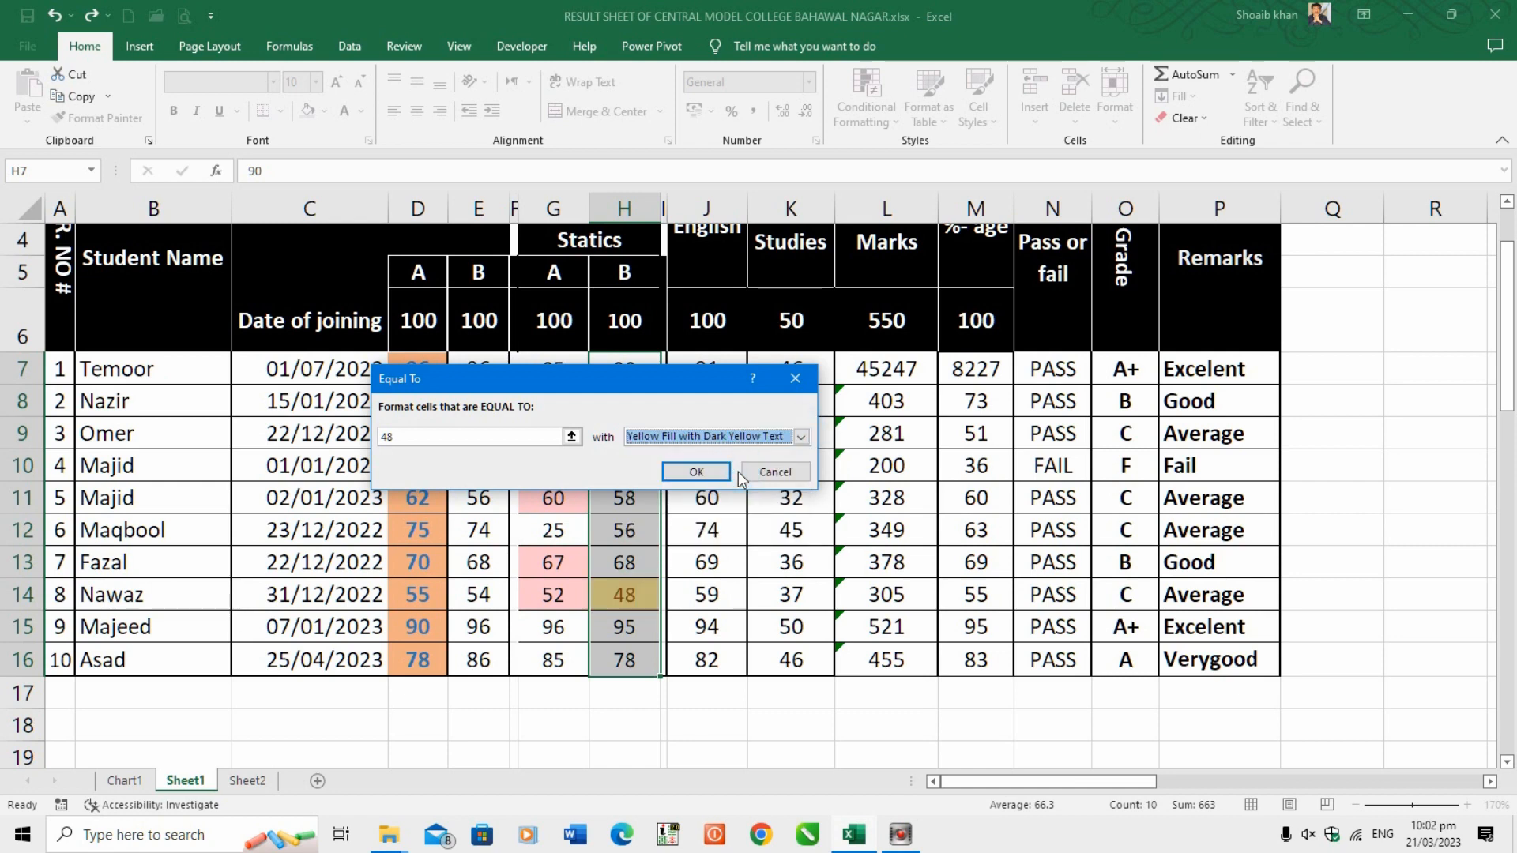
pyautogui.click(696, 472)
pyautogui.click(710, 591)
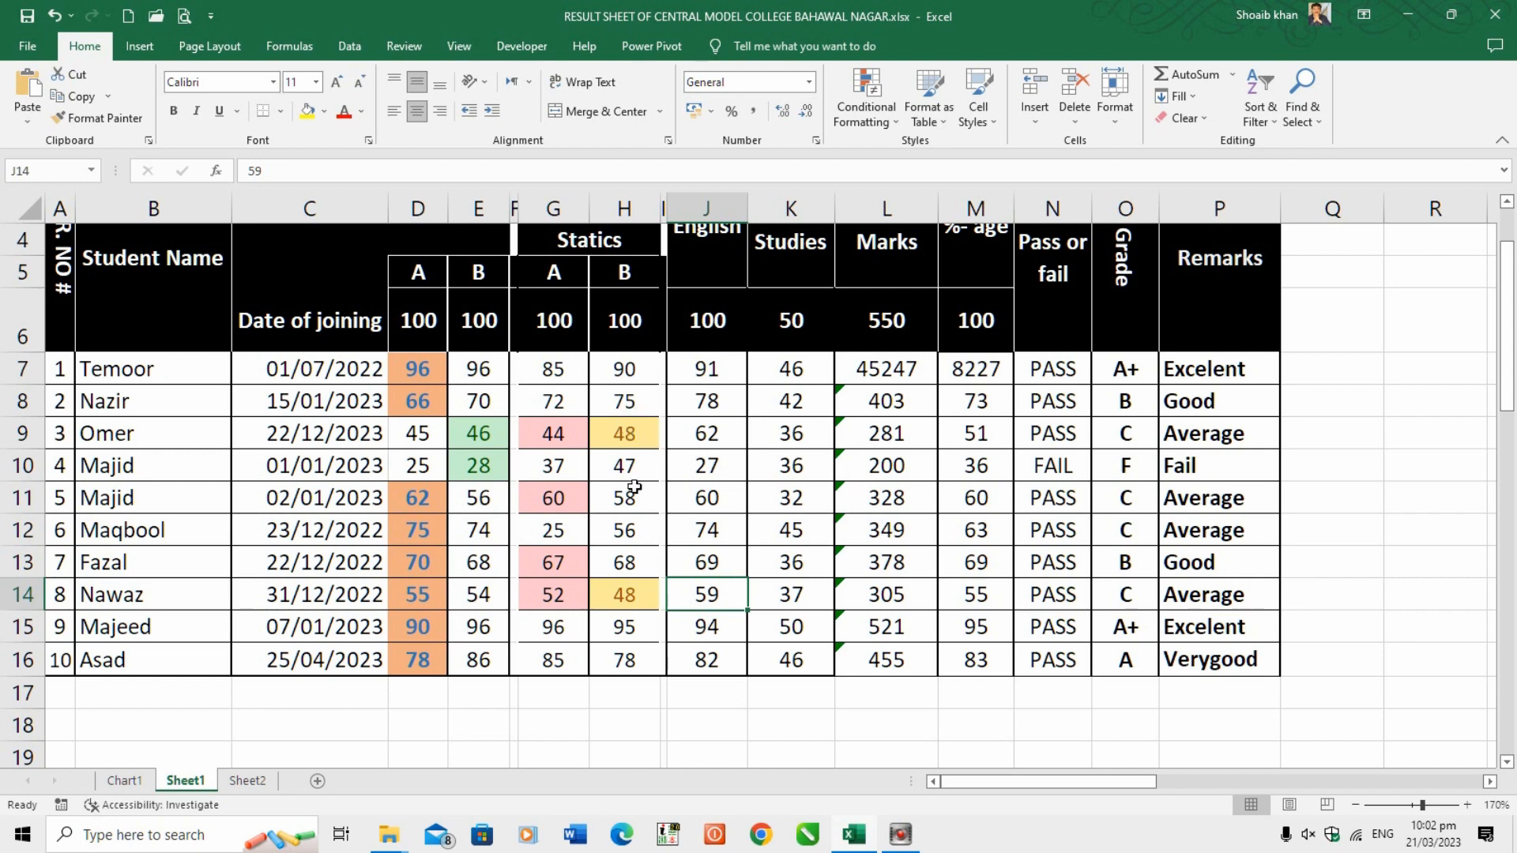
pyautogui.moveTo(716, 367); pyautogui.dragTo(709, 664)
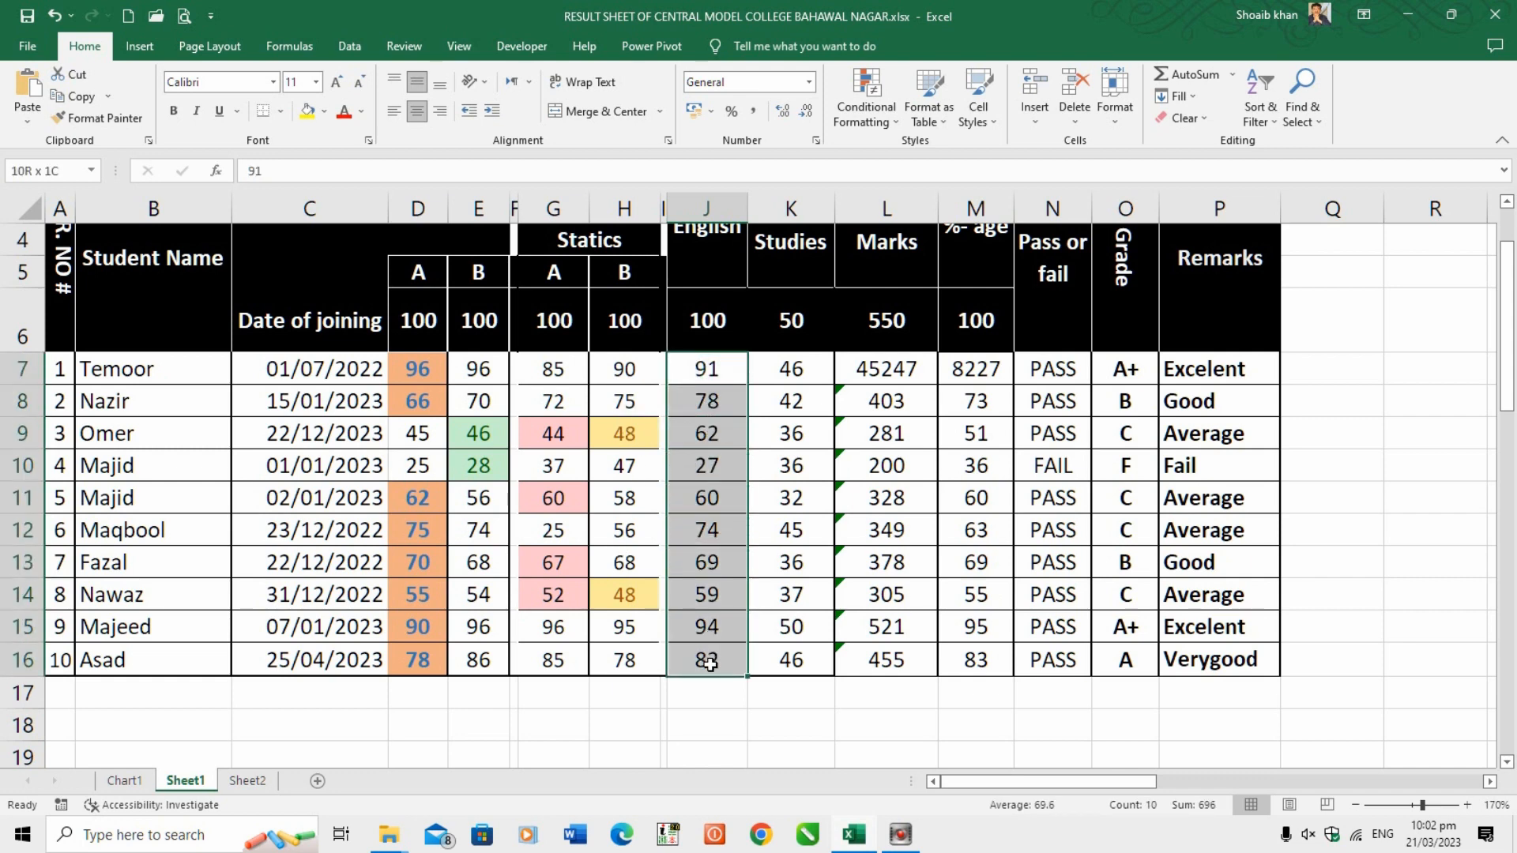
pyautogui.click(878, 115)
pyautogui.moveTo(894, 151)
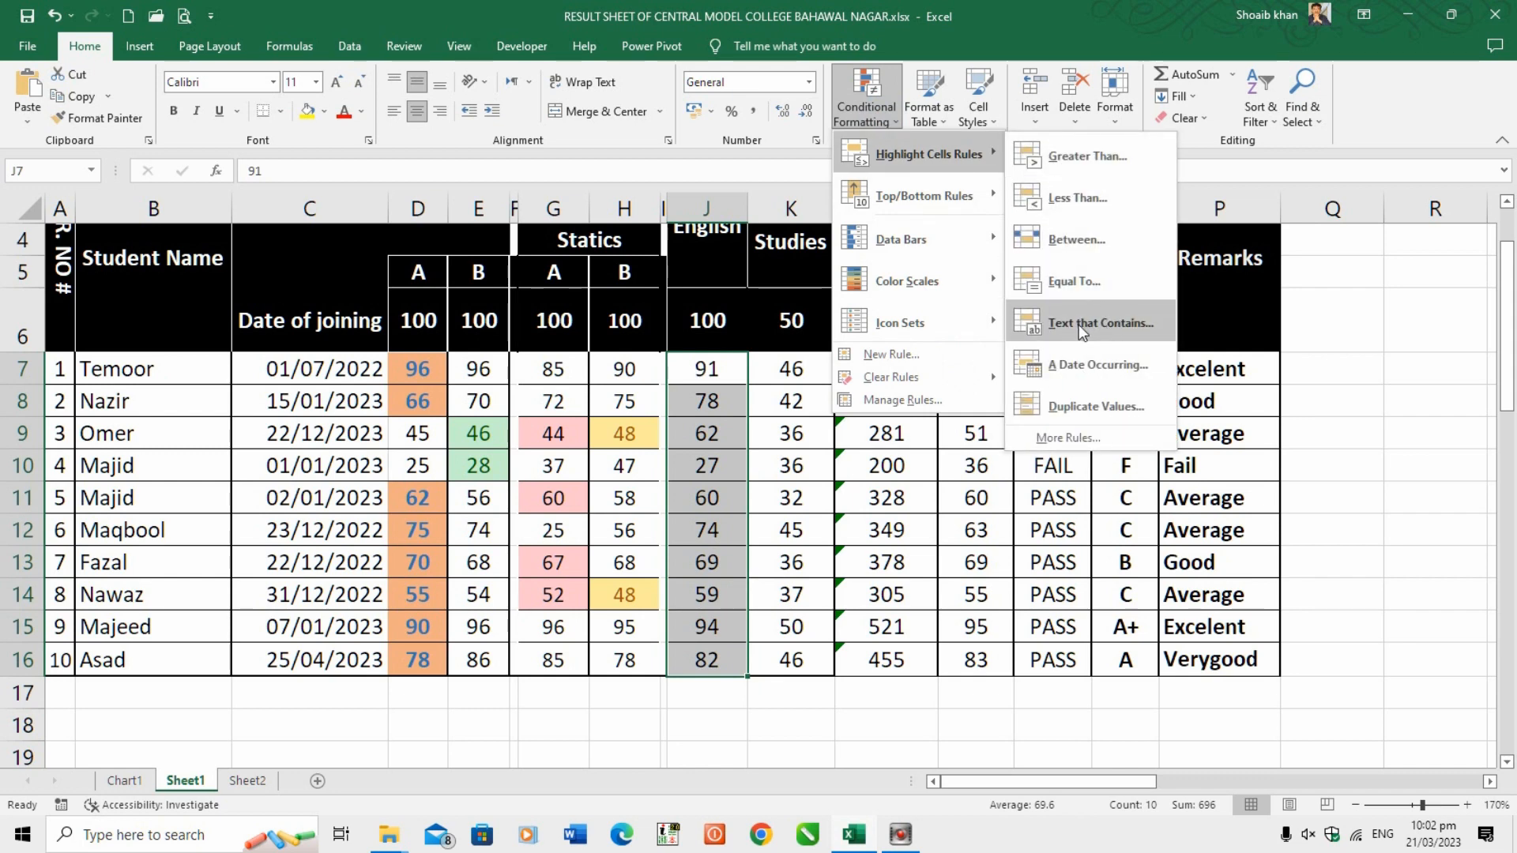
pyautogui.click(133, 366)
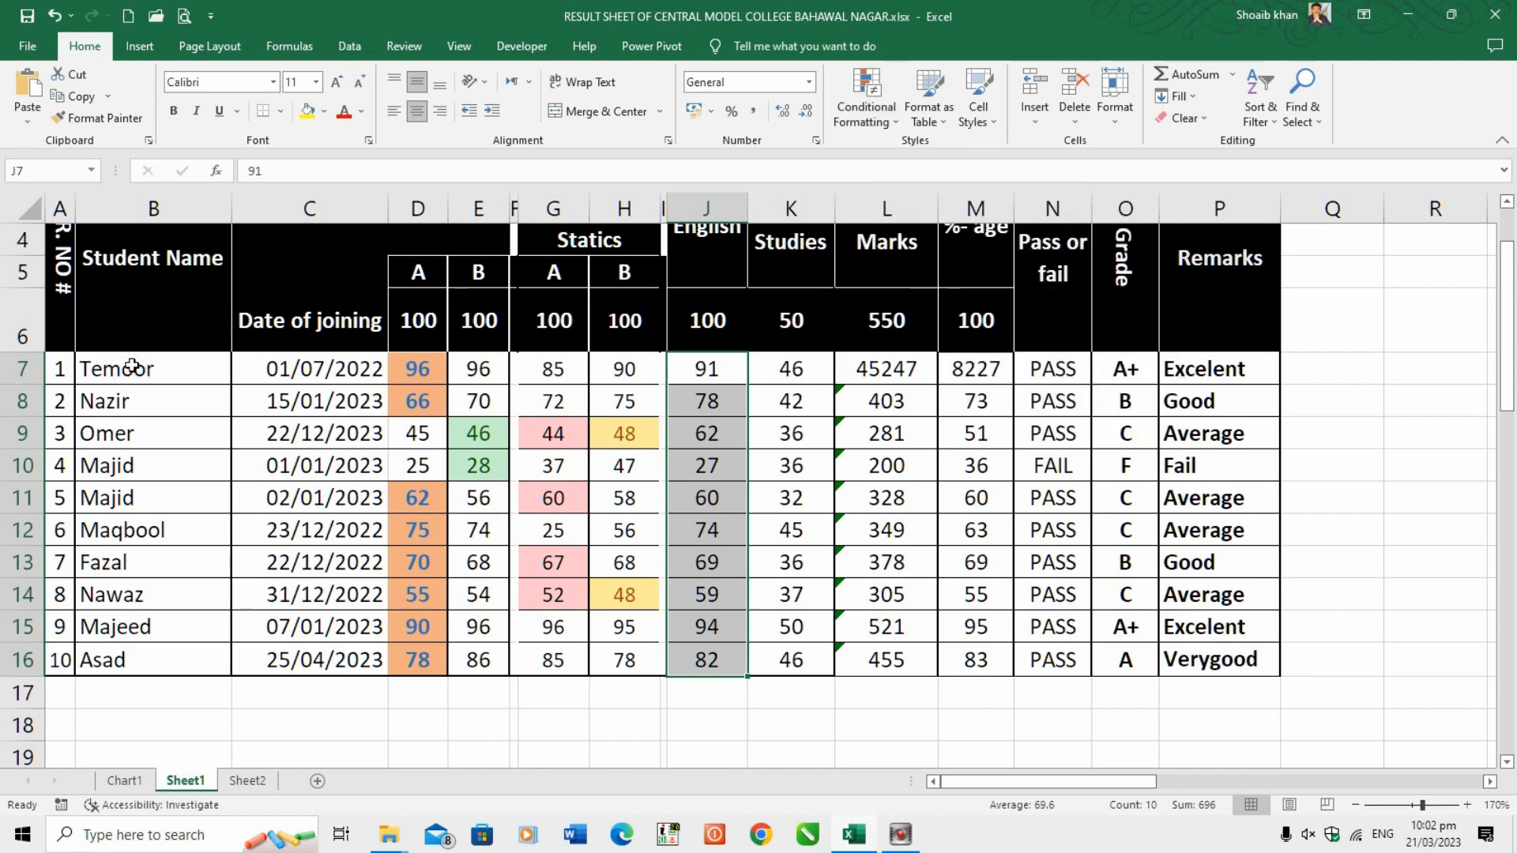
# Start a Text that Contains highlight rule for the student names in B7:B16, entering the name of the student in row 13.
pyautogui.moveTo(133, 365); pyautogui.dragTo(118, 660)
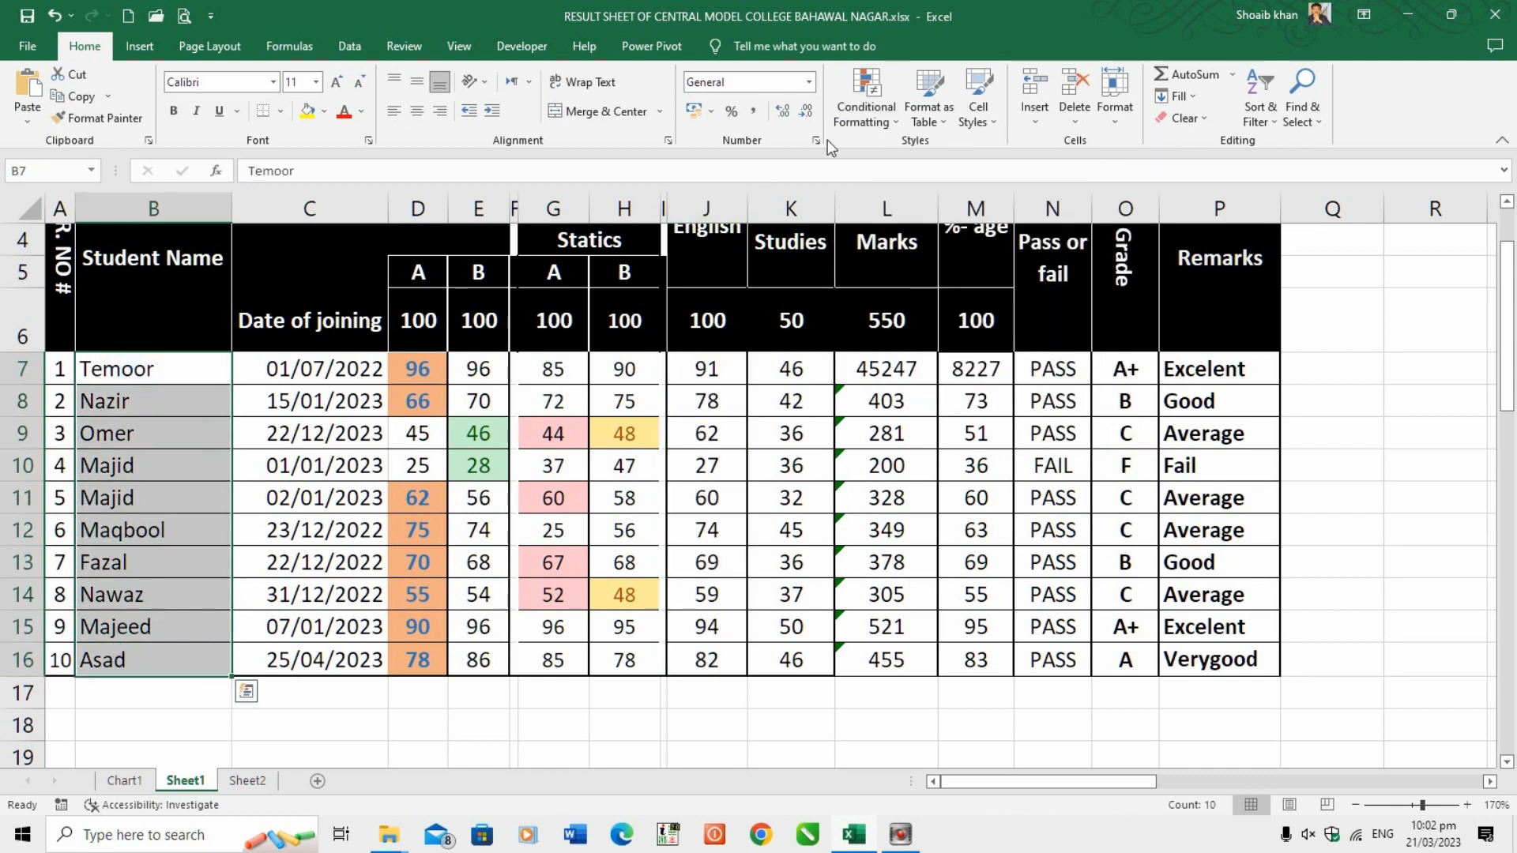
pyautogui.click(866, 107)
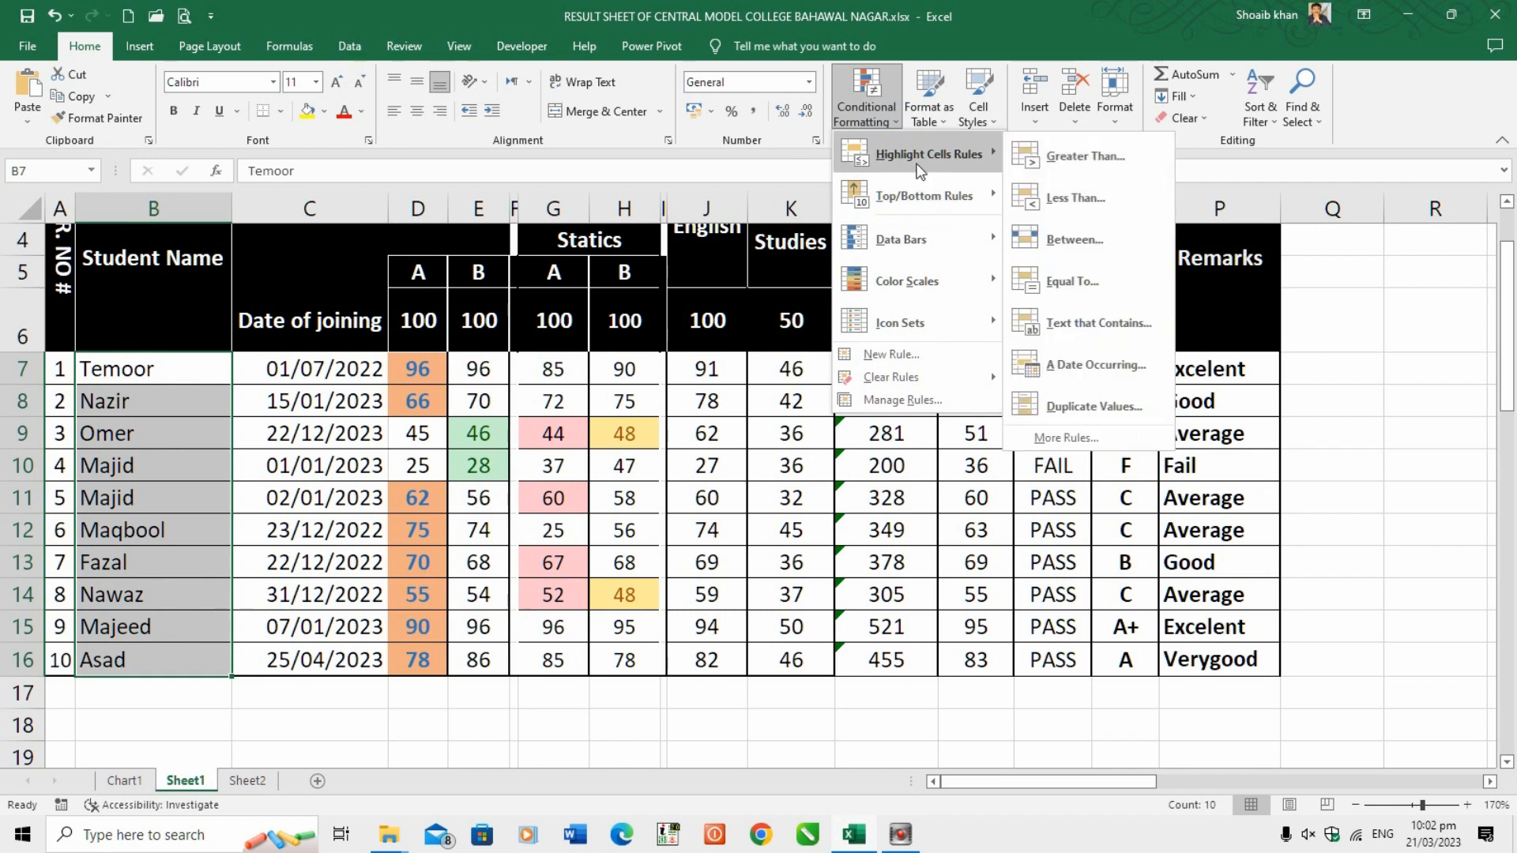
pyautogui.click(1104, 333)
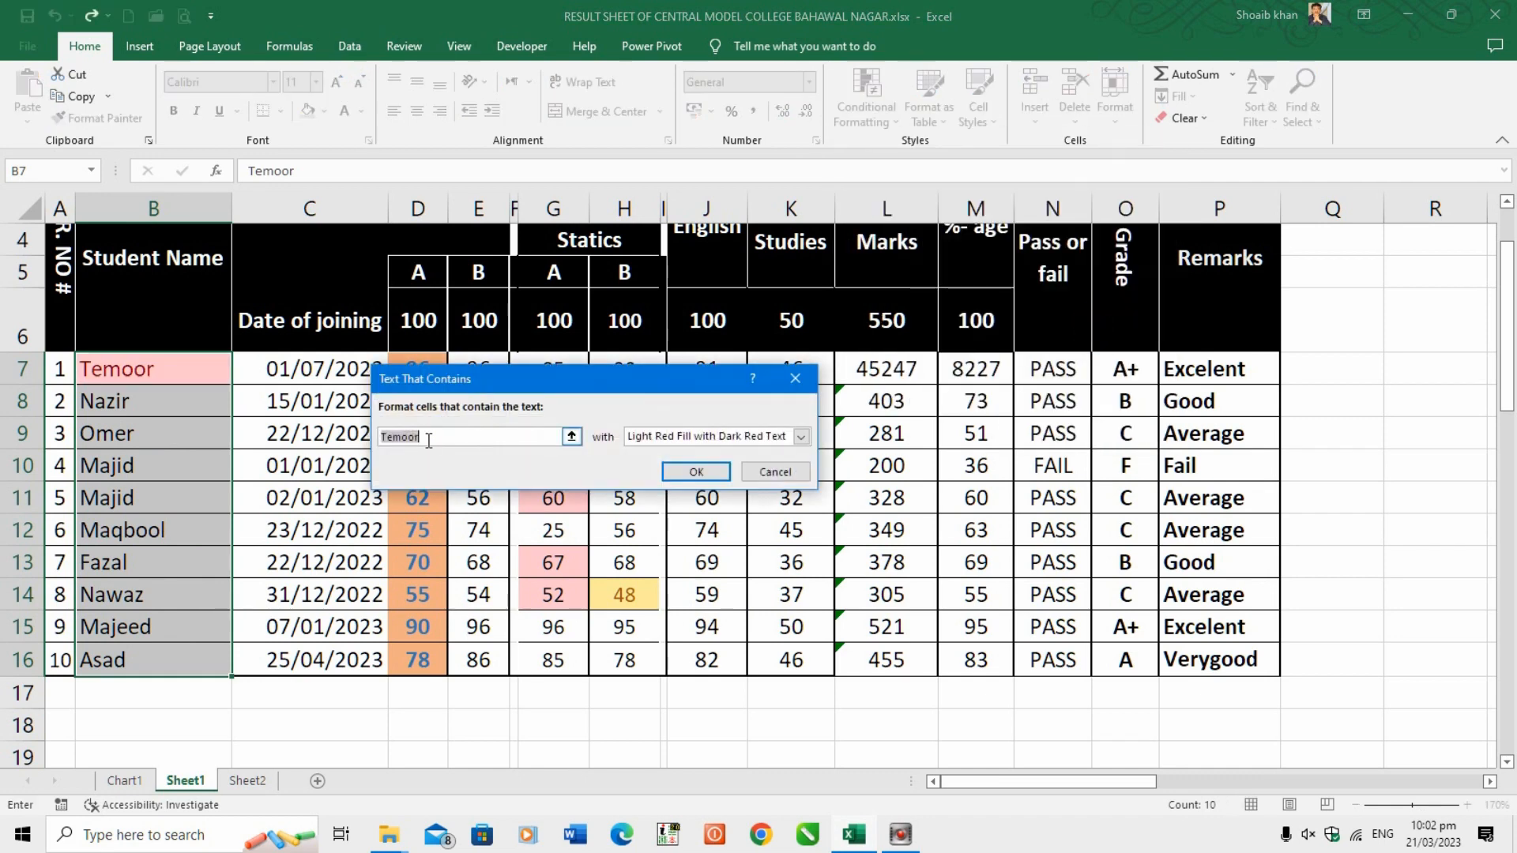
pyautogui.moveTo(462, 438); pyautogui.dragTo(377, 441)
pyautogui.write('Fazal')
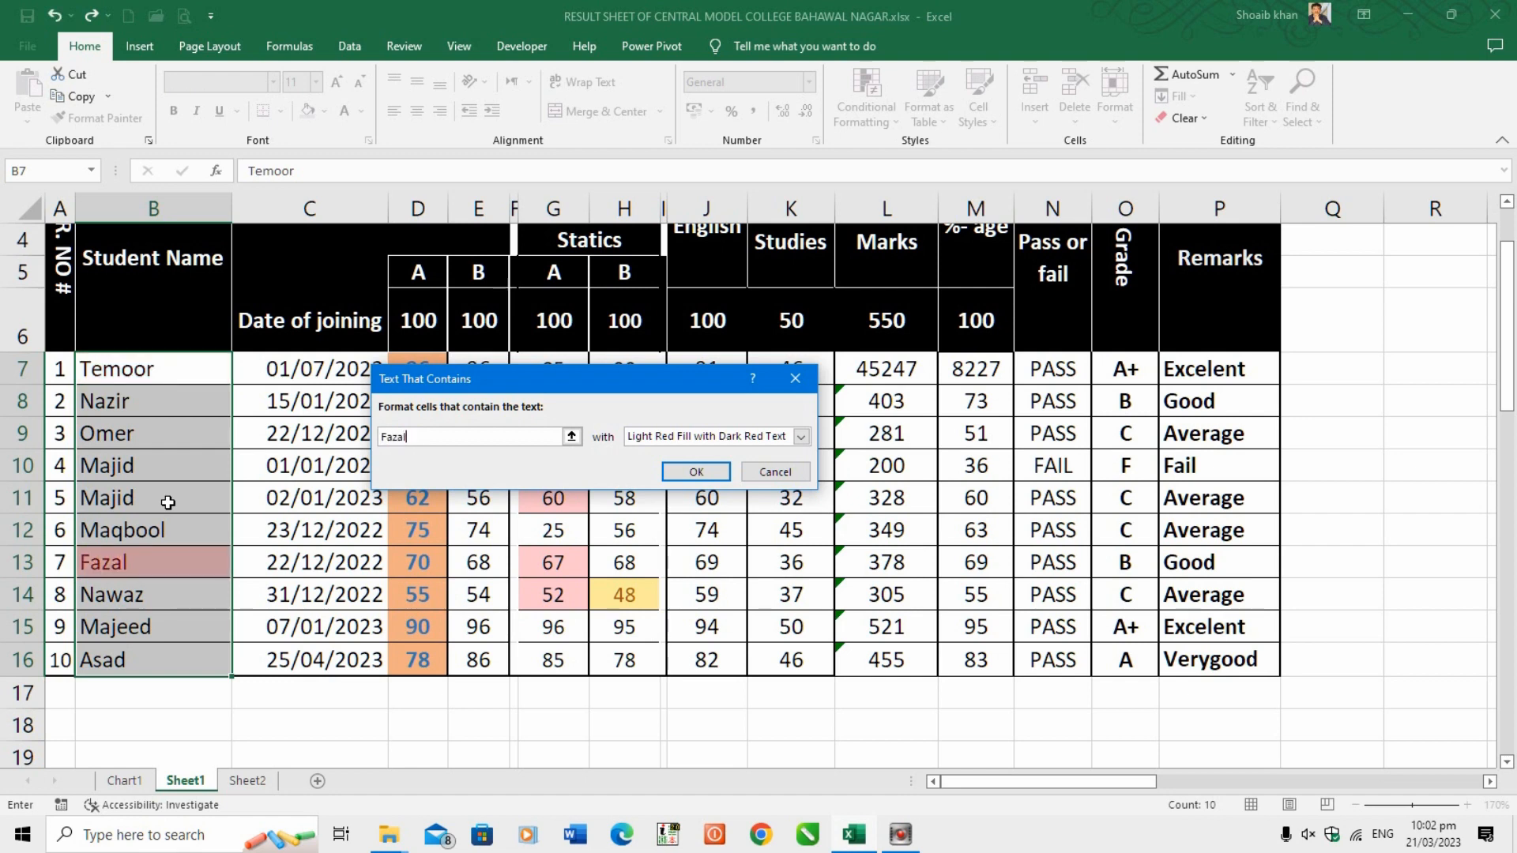
# Choose a custom format for the text rule and set its font color to black.
pyautogui.click(800, 436)
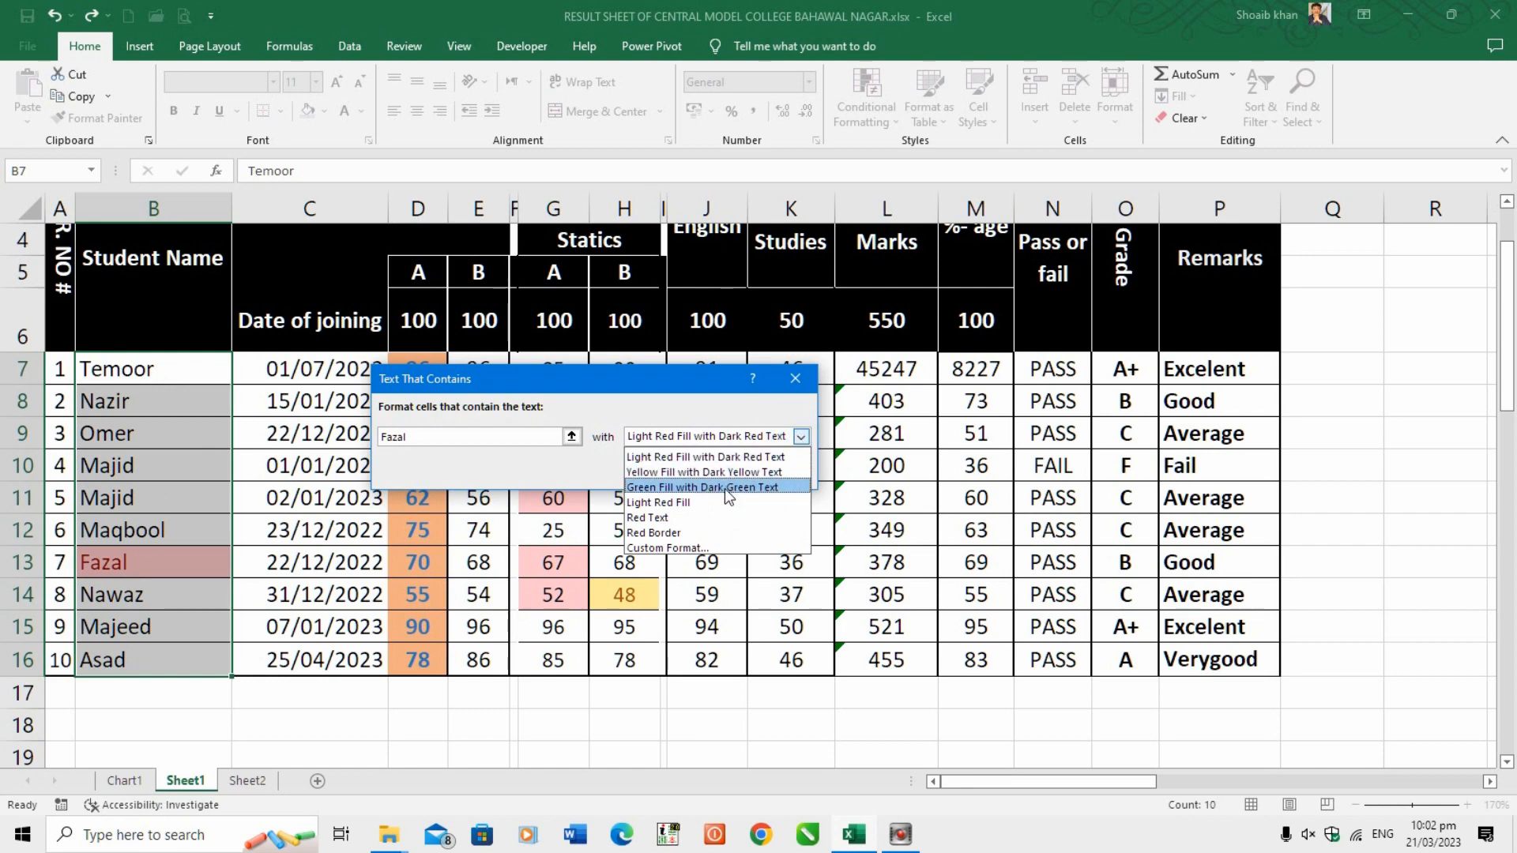
pyautogui.click(704, 547)
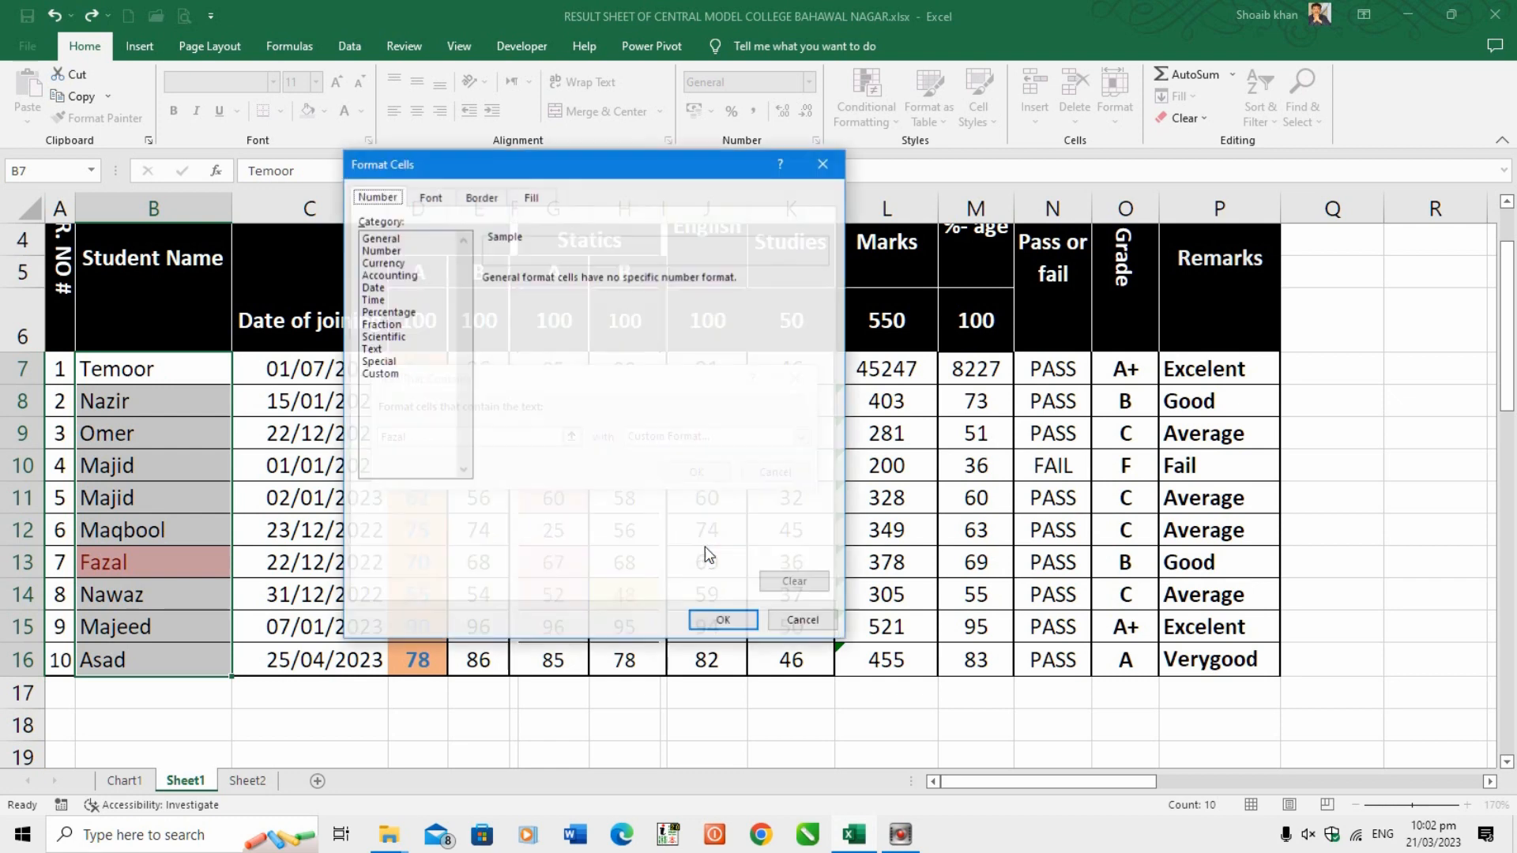
pyautogui.click(439, 199)
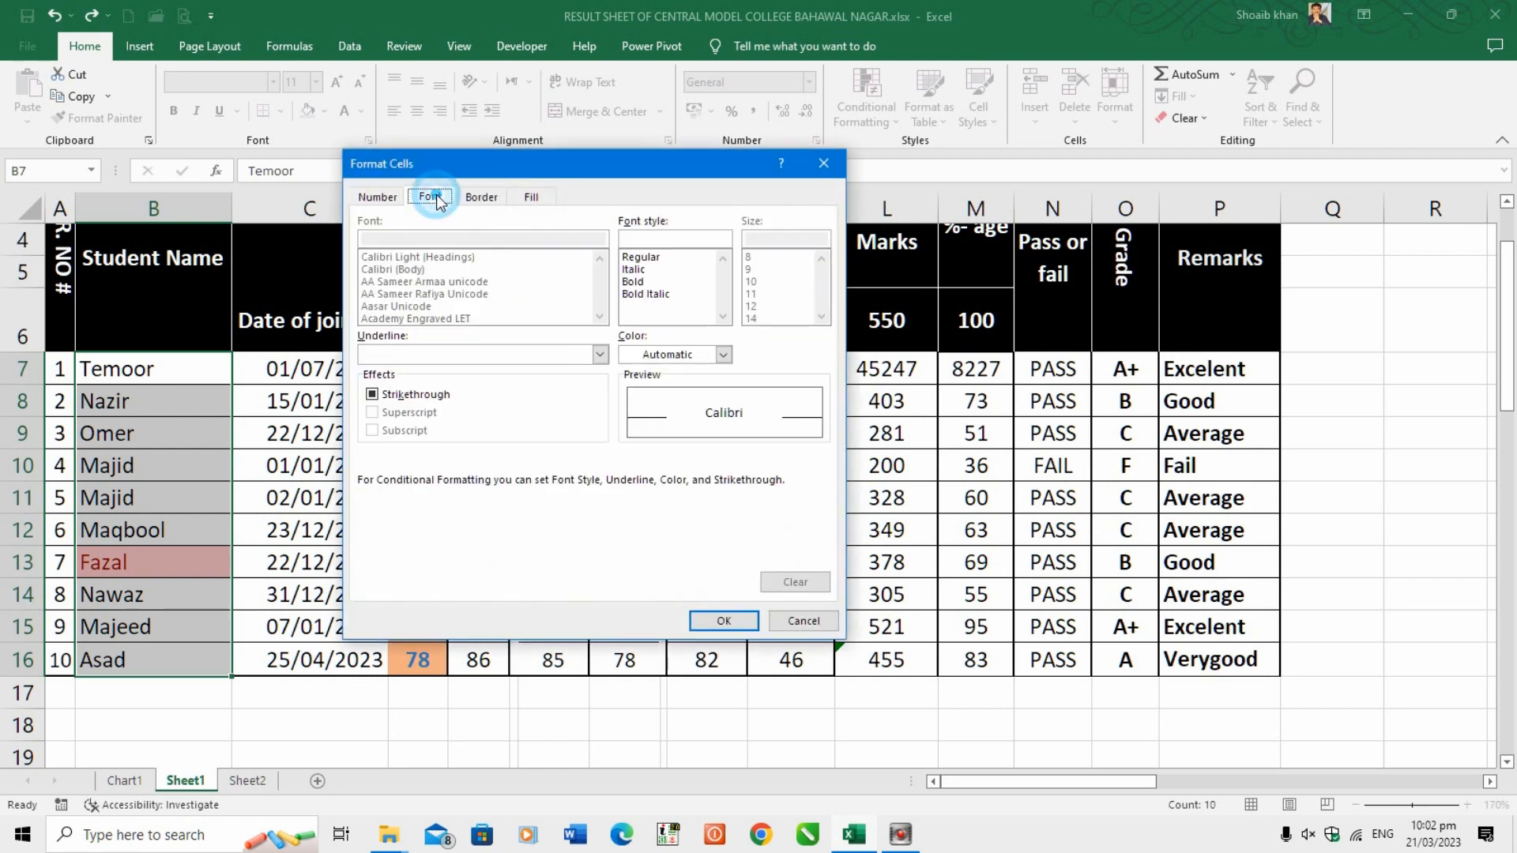
pyautogui.click(721, 355)
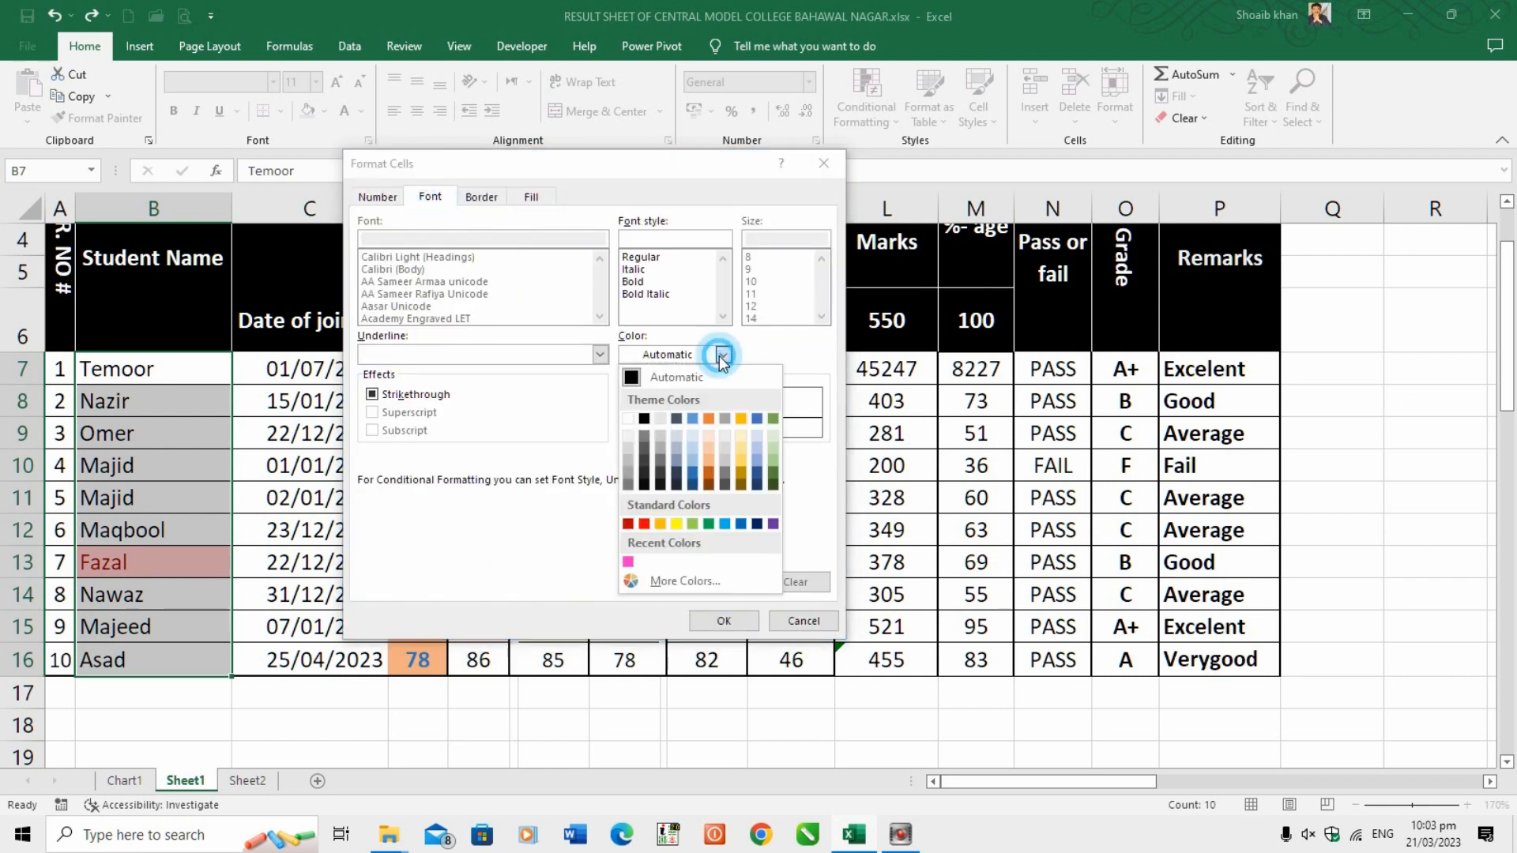
pyautogui.click(648, 411)
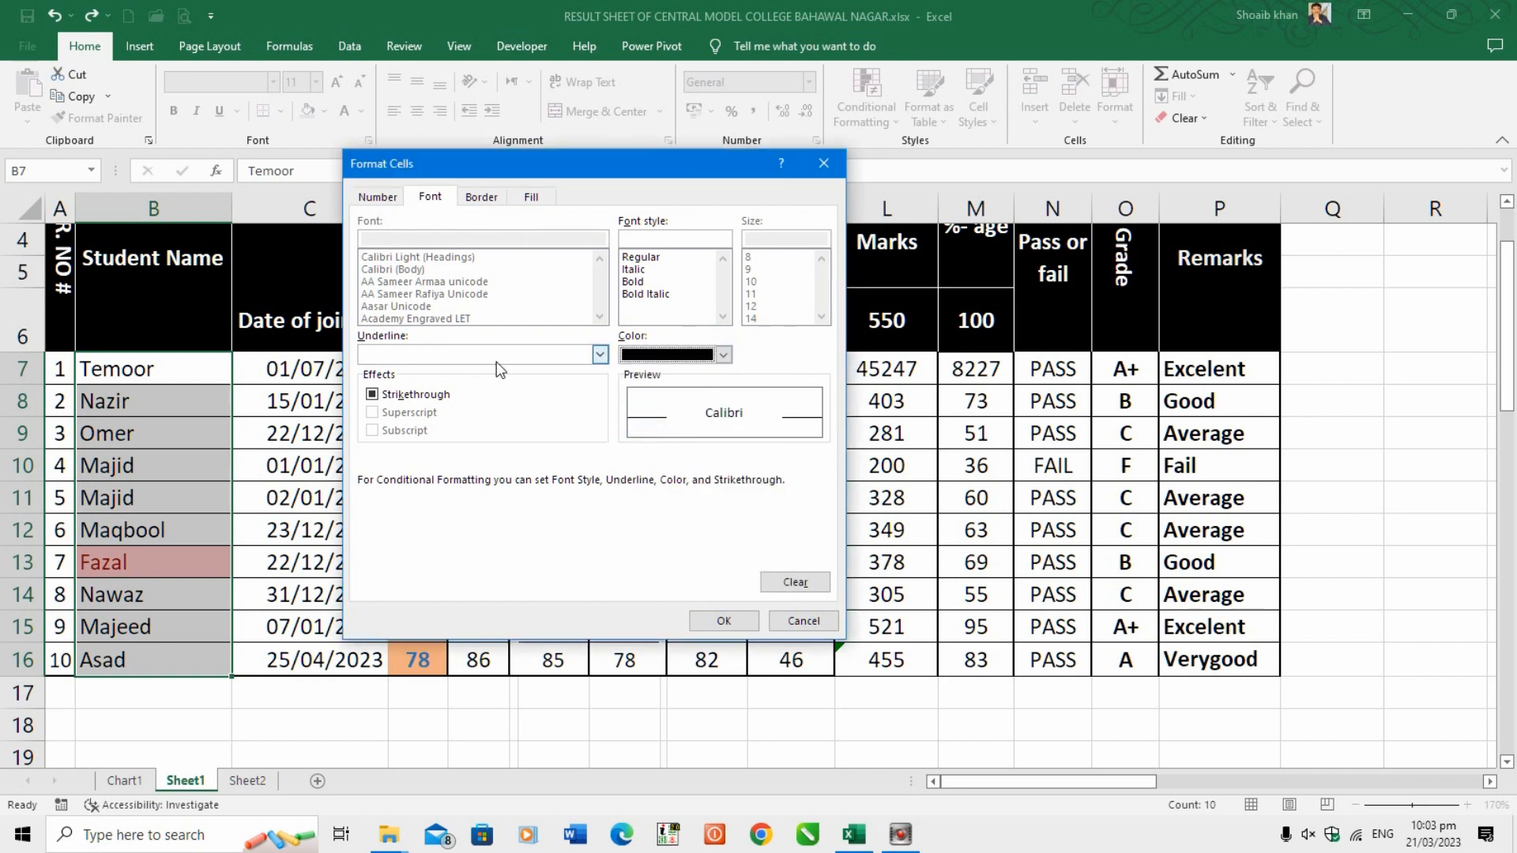
# Add a yellow background fill to the custom format and apply the Text that Contains rule to B7:B16.
pyautogui.click(531, 199)
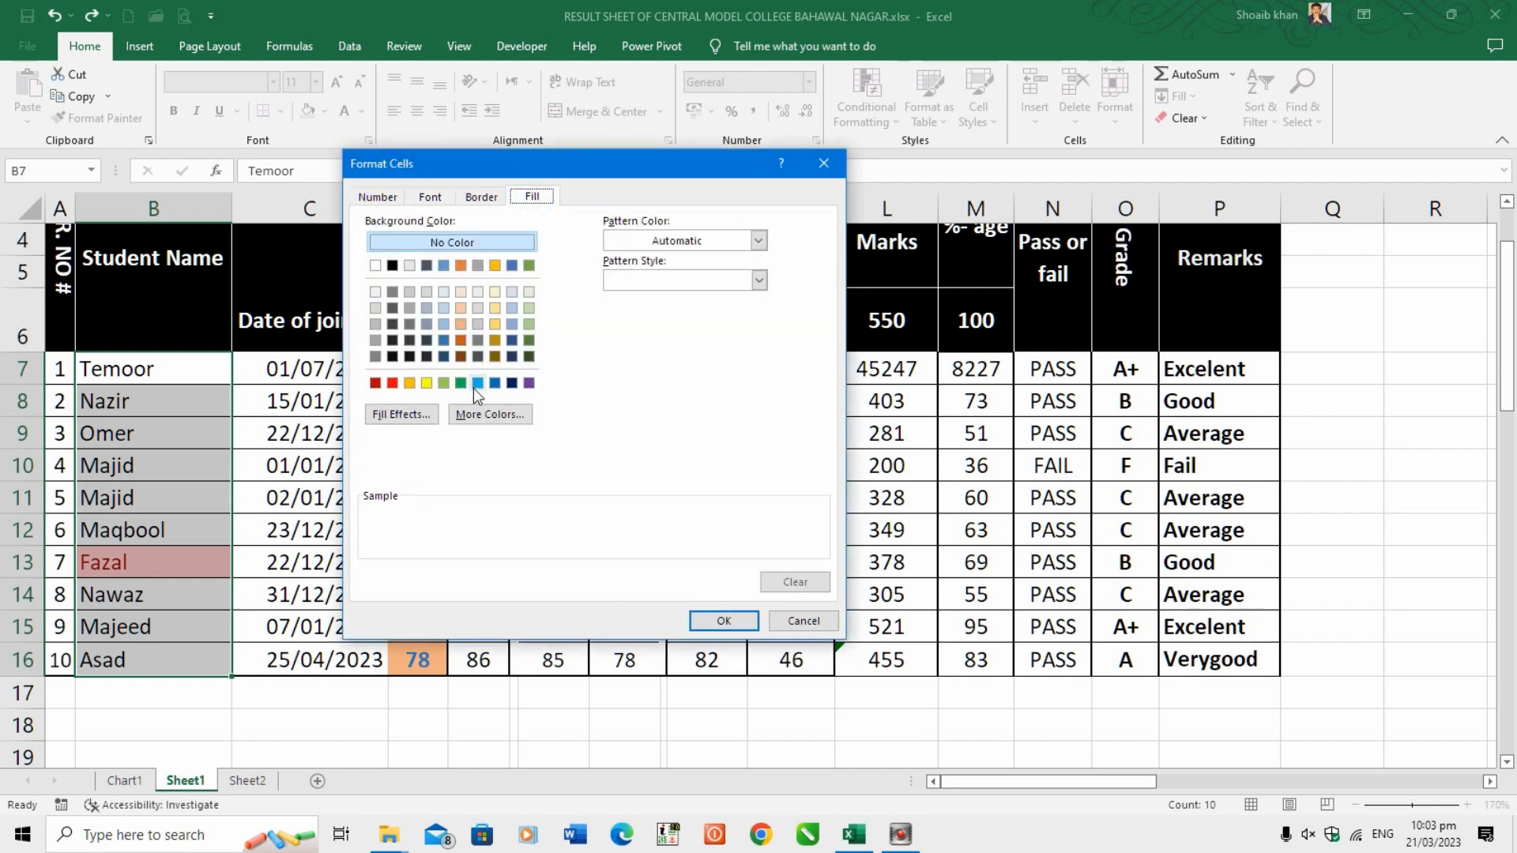
pyautogui.click(428, 383)
pyautogui.click(722, 620)
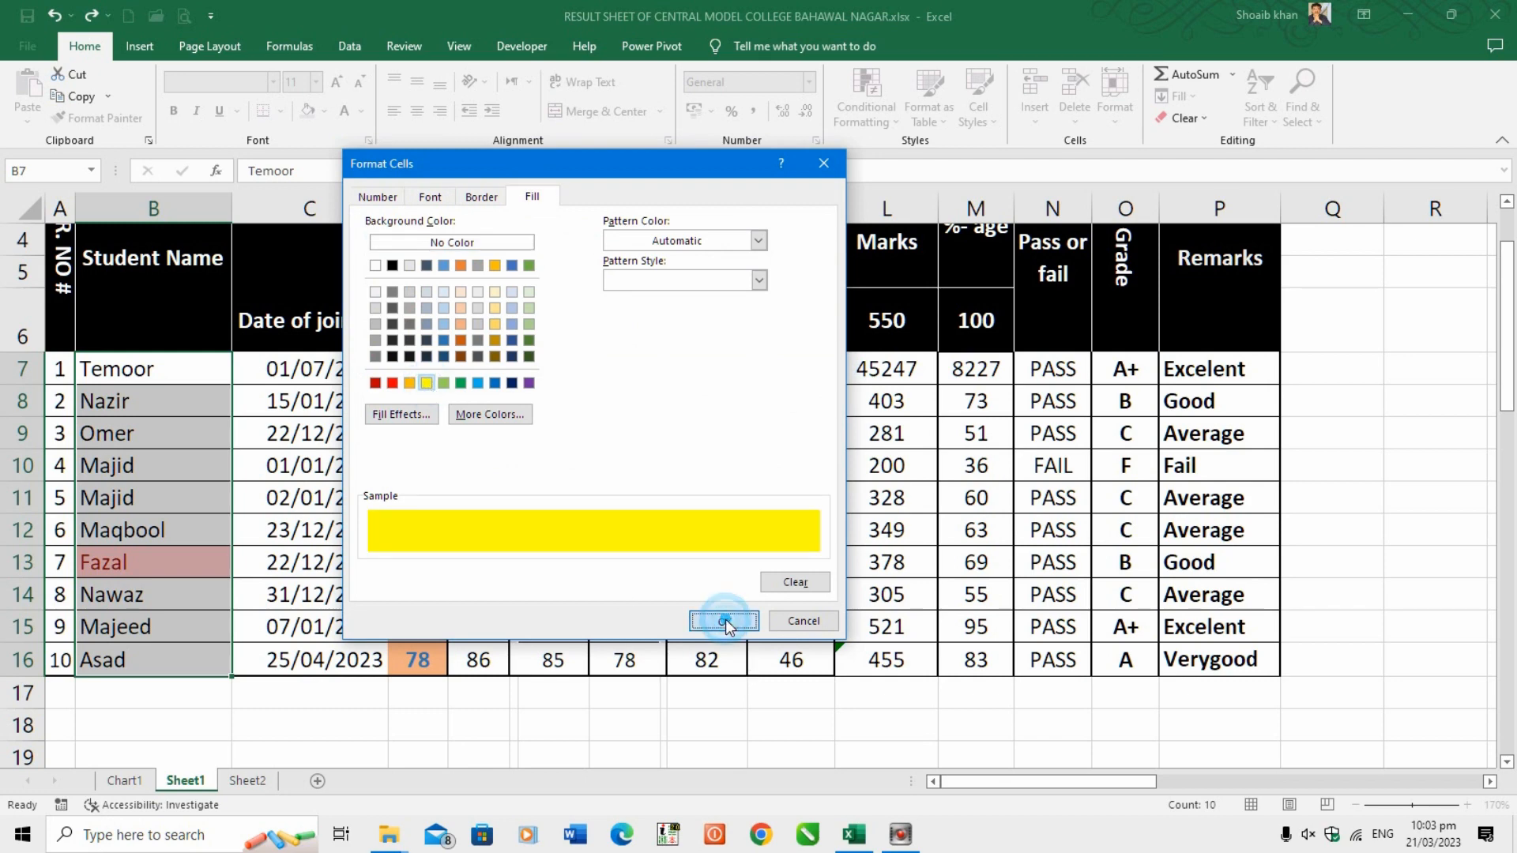
pyautogui.click(696, 471)
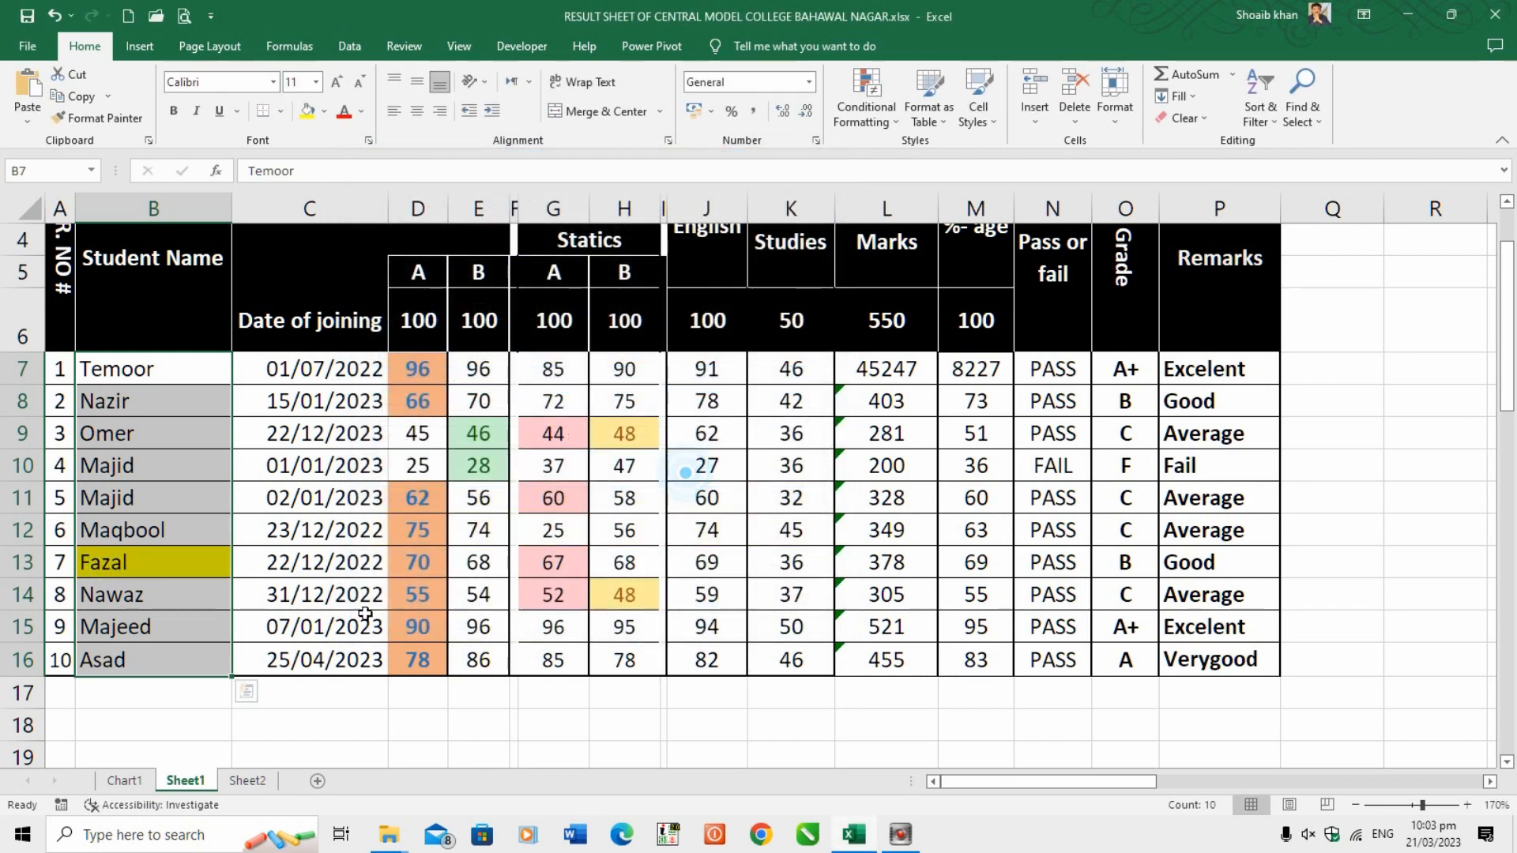
pyautogui.click(190, 619)
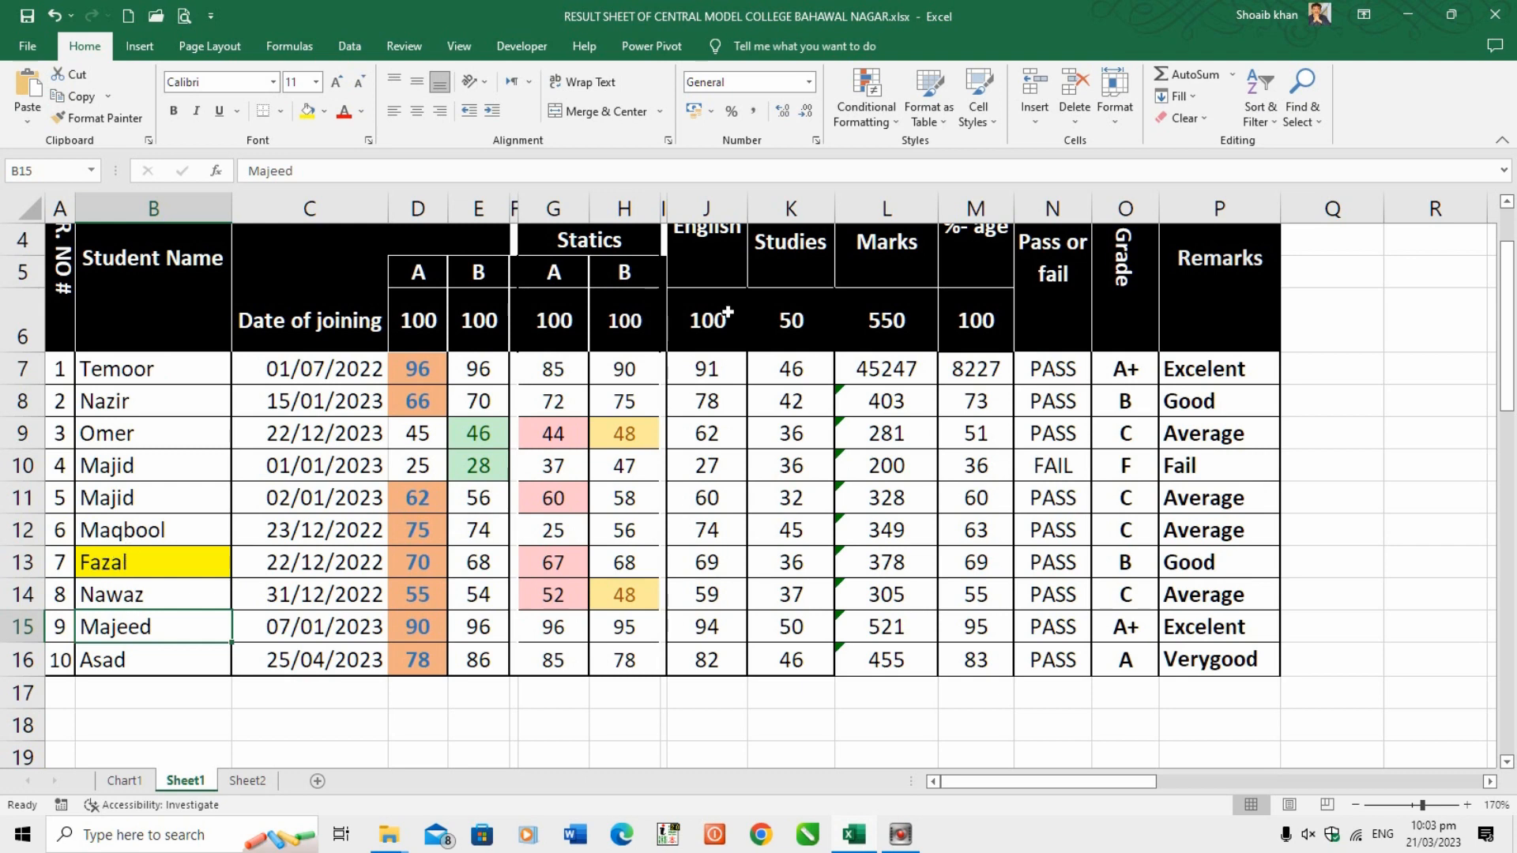
pyautogui.click(889, 122)
pyautogui.moveTo(932, 158)
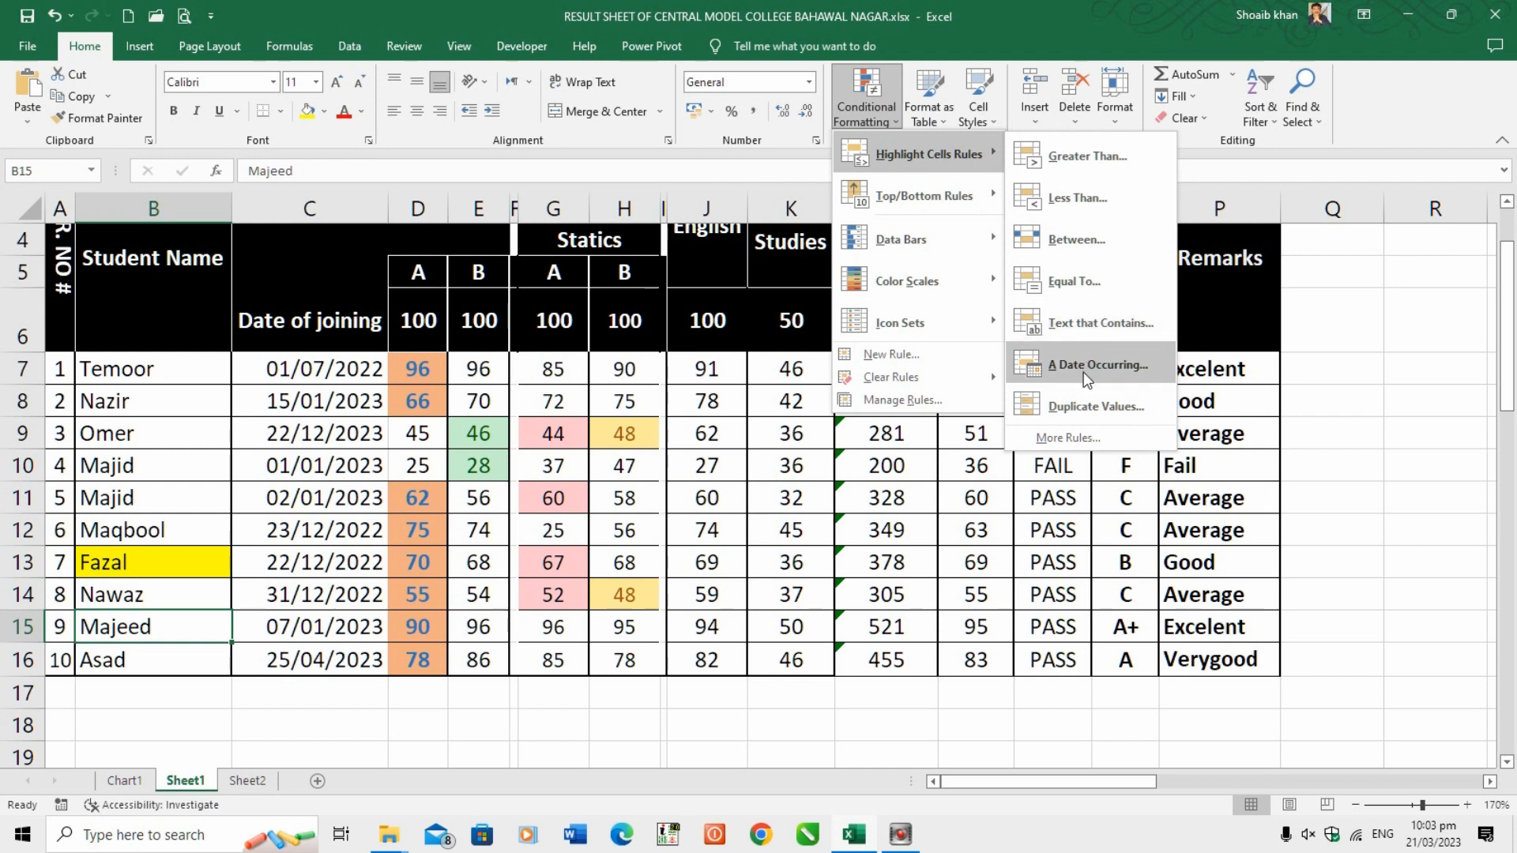
pyautogui.click(316, 372)
# Highlight joining dates in C7:C16 that occur next month using Light Red Fill with Dark Red Text.
pyautogui.moveTo(317, 372); pyautogui.dragTo(294, 660)
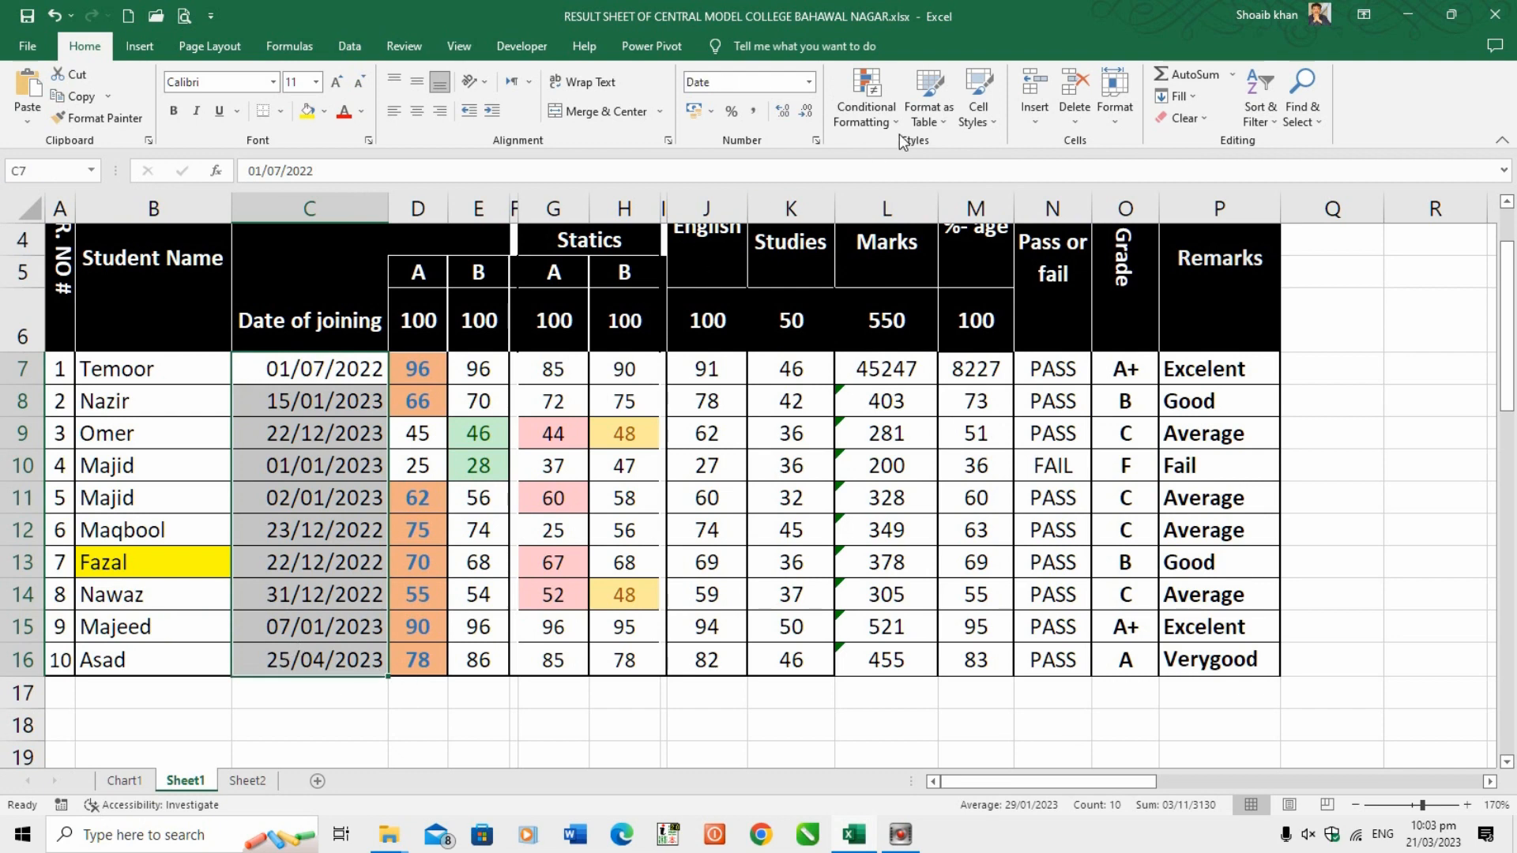
pyautogui.click(866, 99)
pyautogui.moveTo(903, 155)
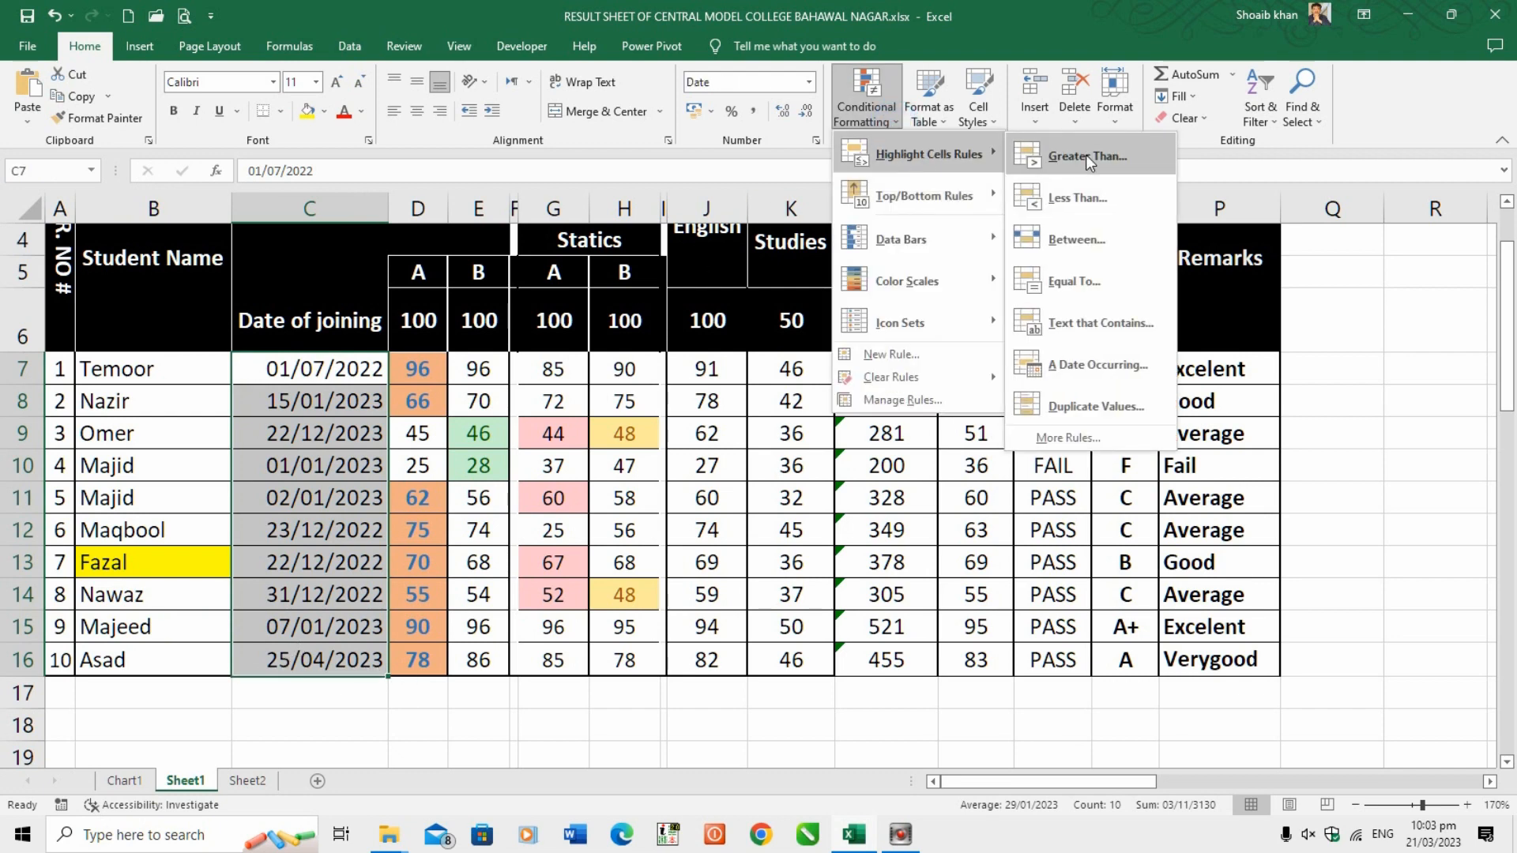
pyautogui.click(1098, 365)
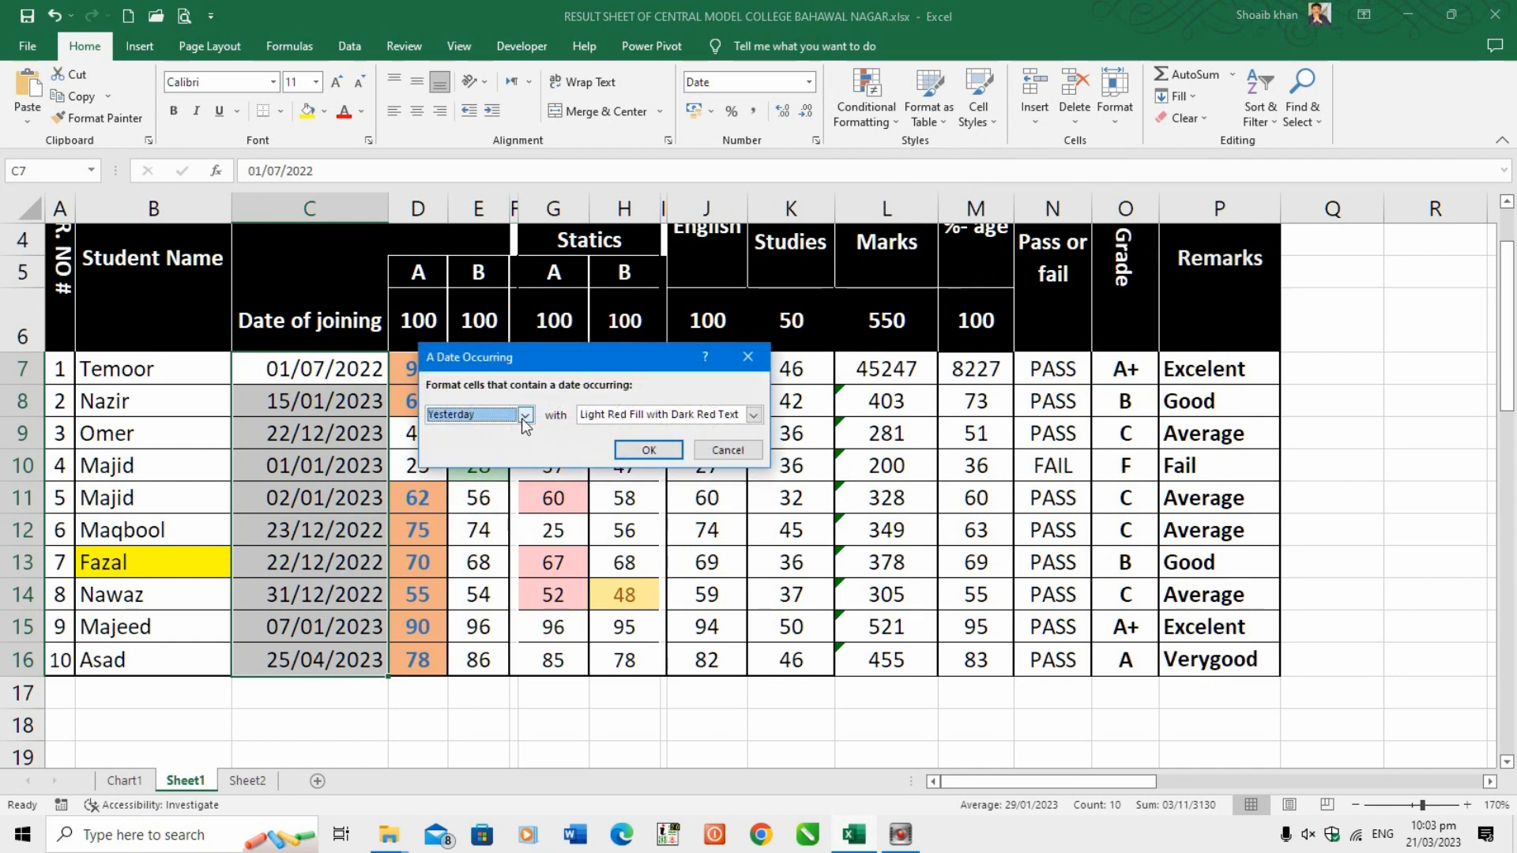
pyautogui.click(525, 417)
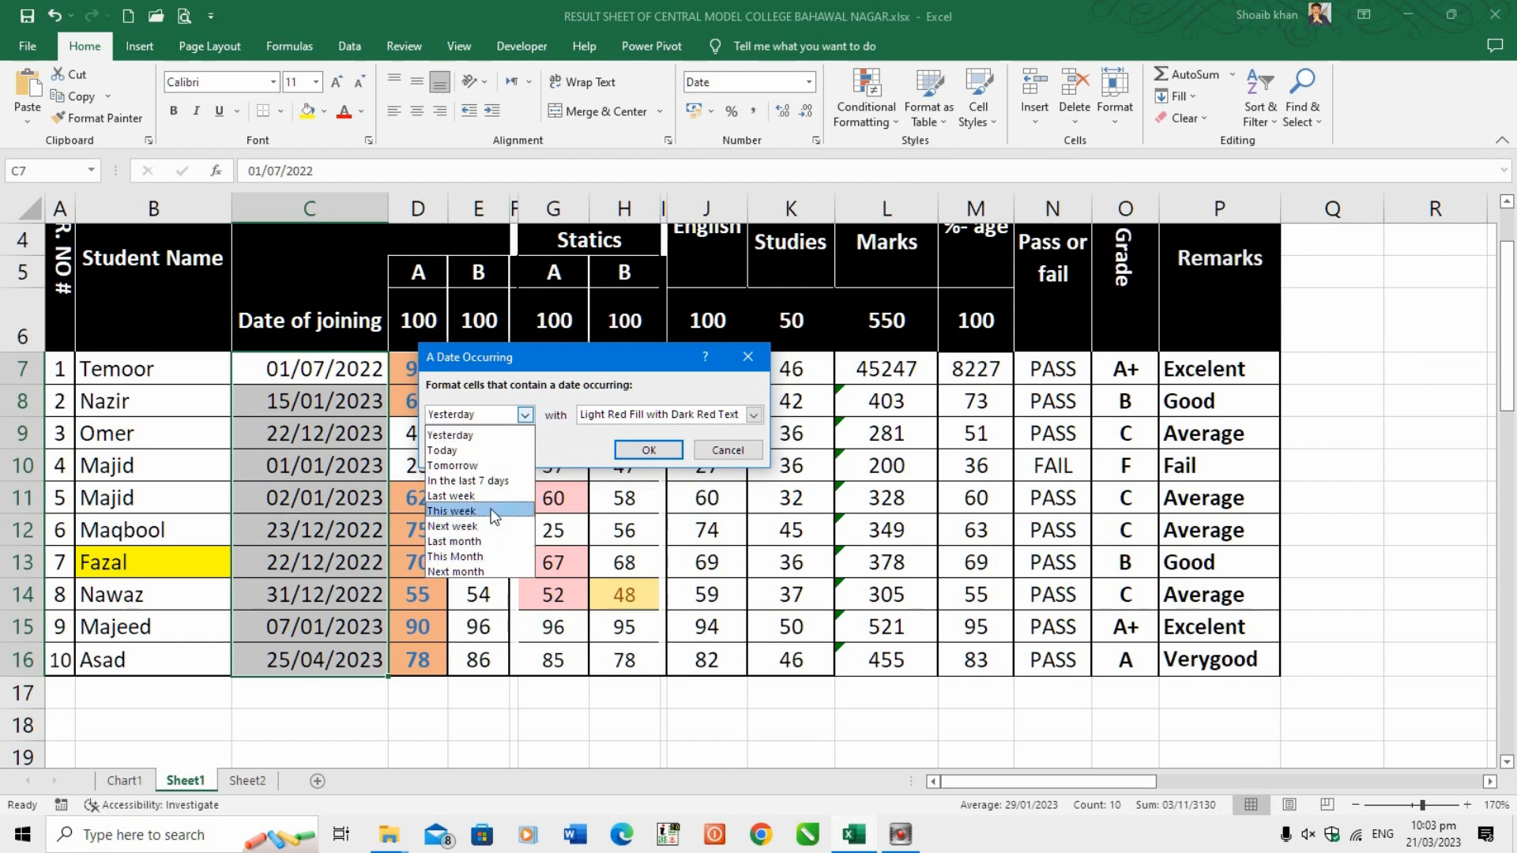
pyautogui.click(488, 569)
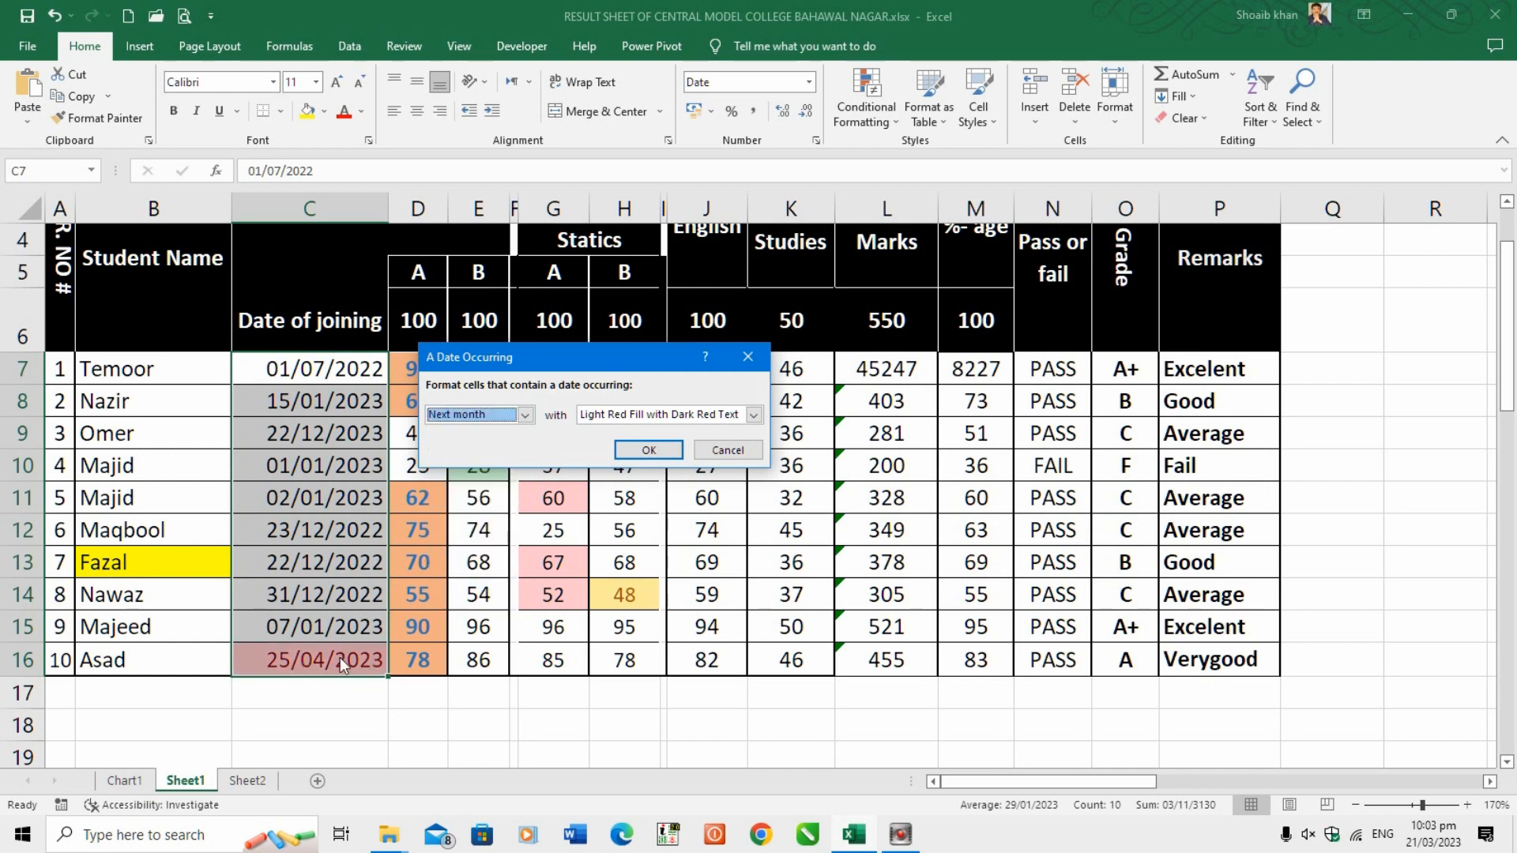
pyautogui.click(646, 450)
pyautogui.click(330, 562)
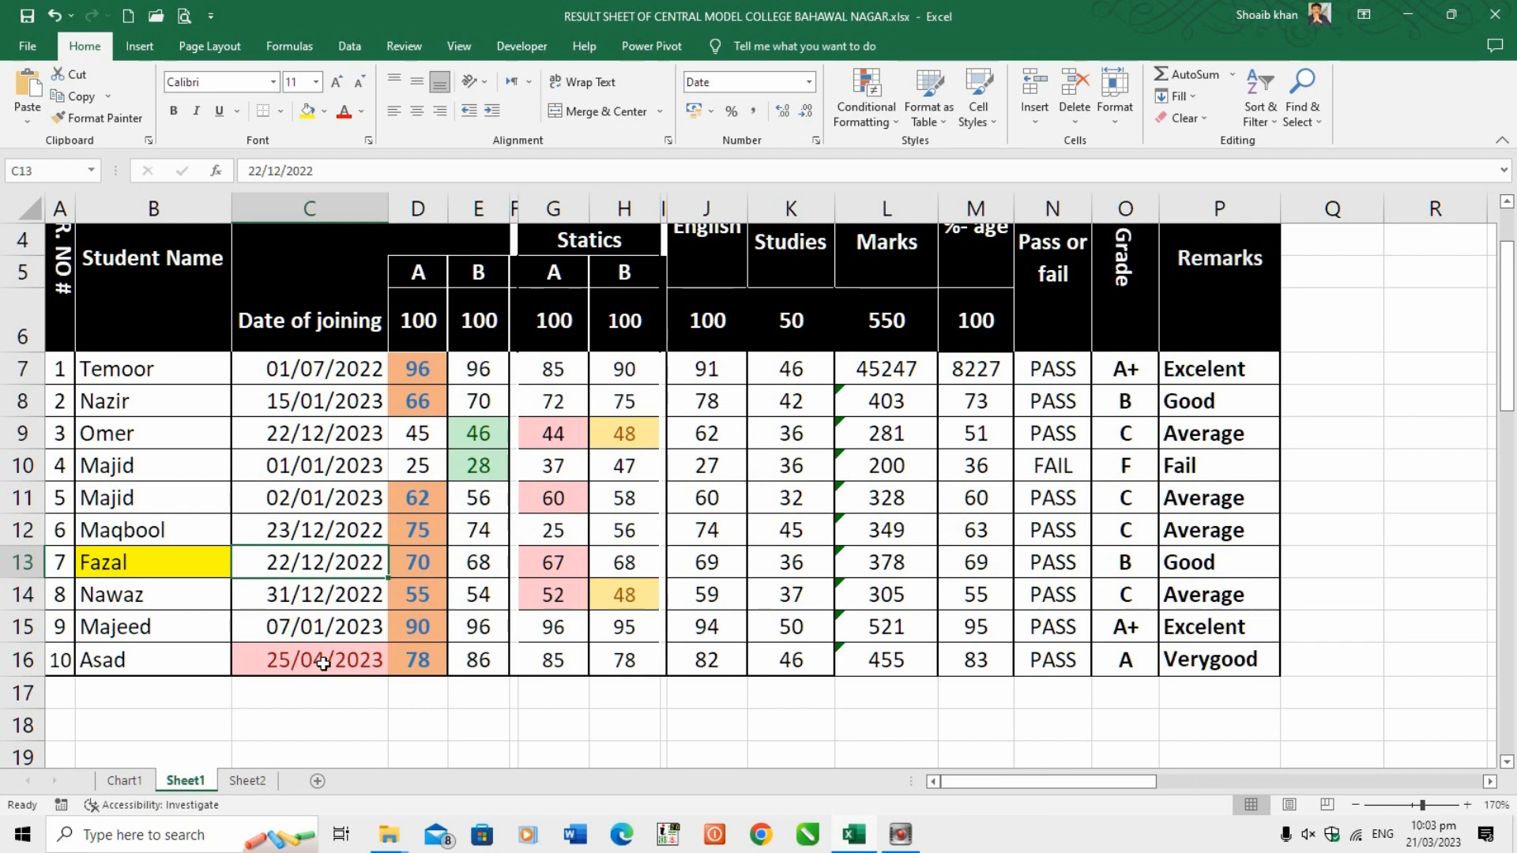
pyautogui.click(875, 116)
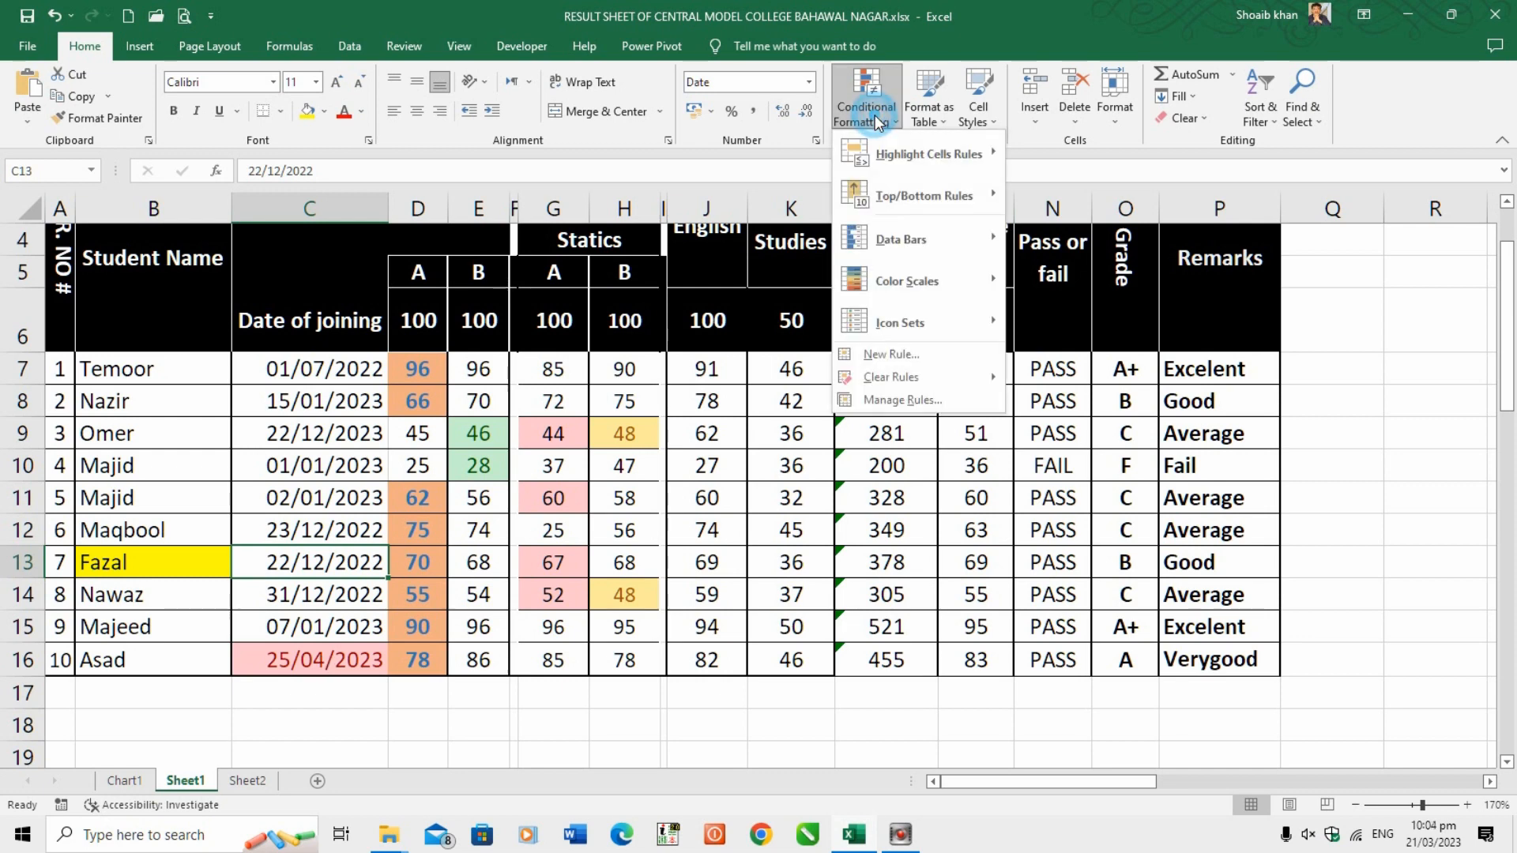
pyautogui.moveTo(913, 155)
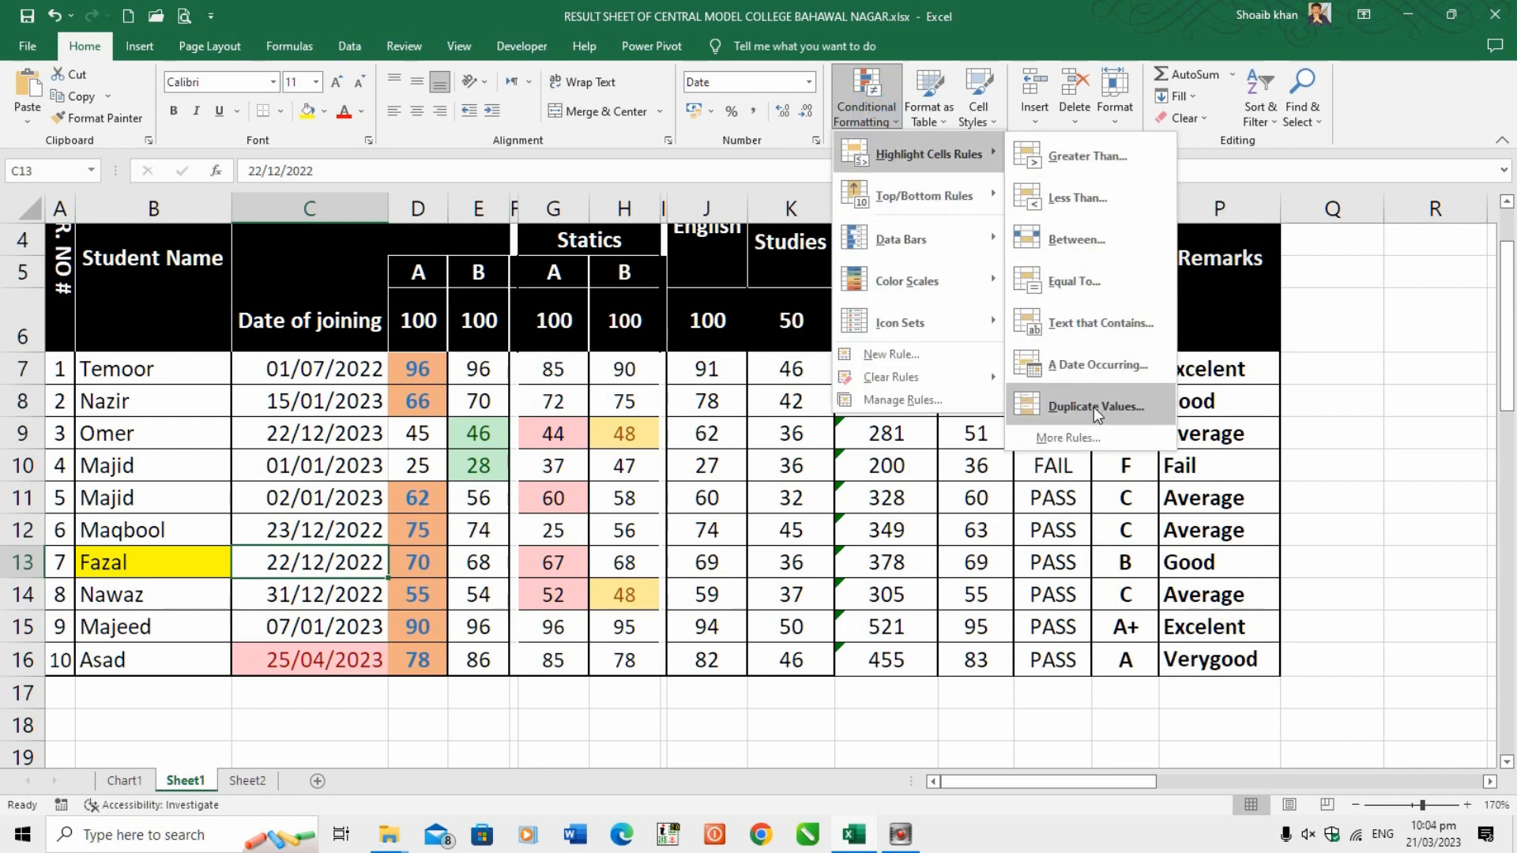
pyautogui.click(320, 399)
# Highlight duplicate joining dates in C7:C16 using Green Fill with Dark Green Text.
pyautogui.moveTo(312, 367); pyautogui.dragTo(312, 654)
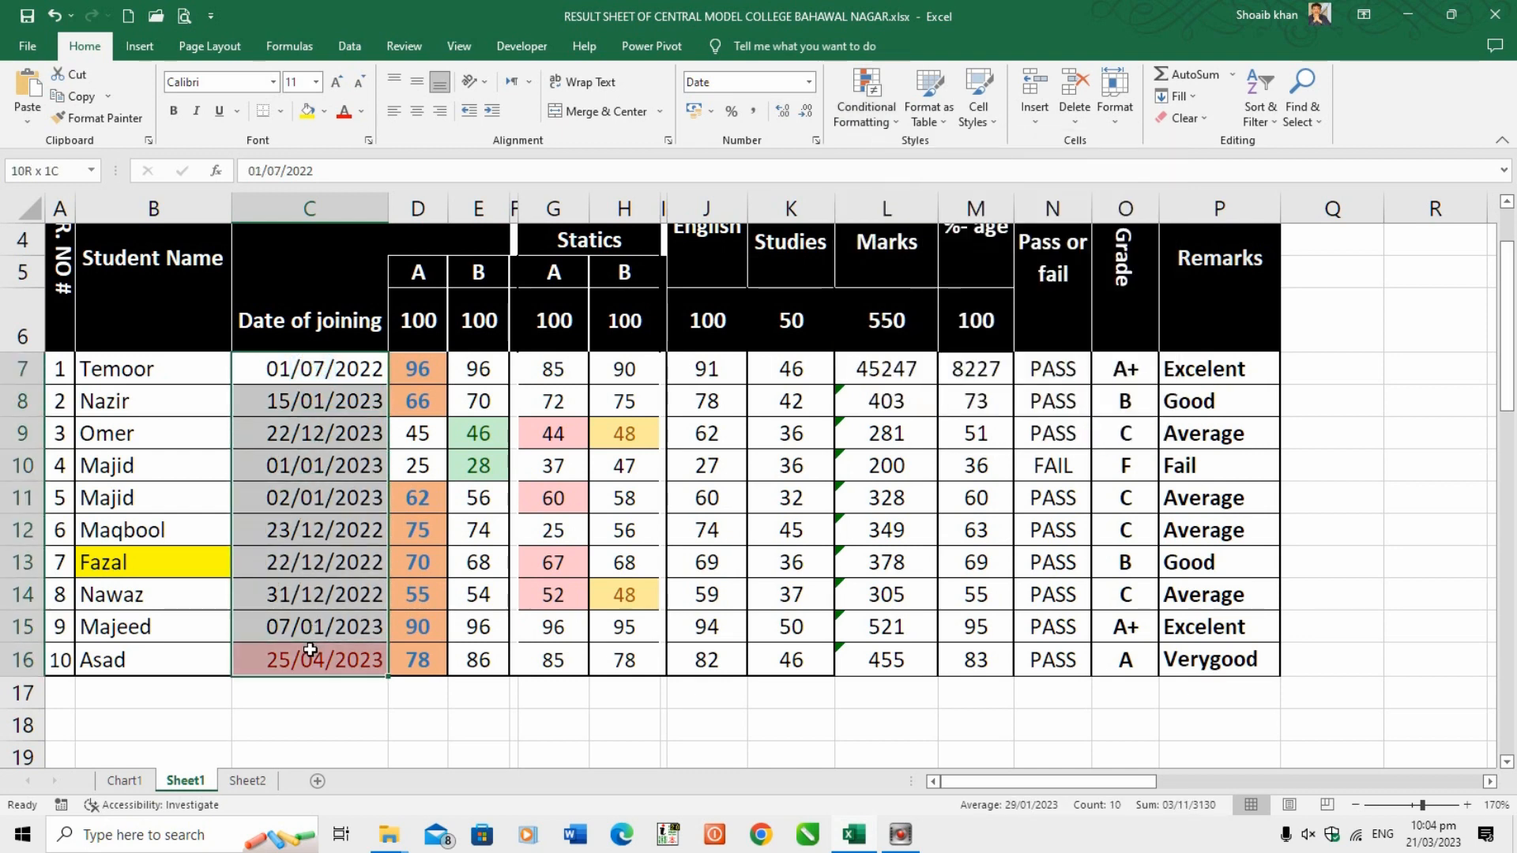
pyautogui.click(893, 119)
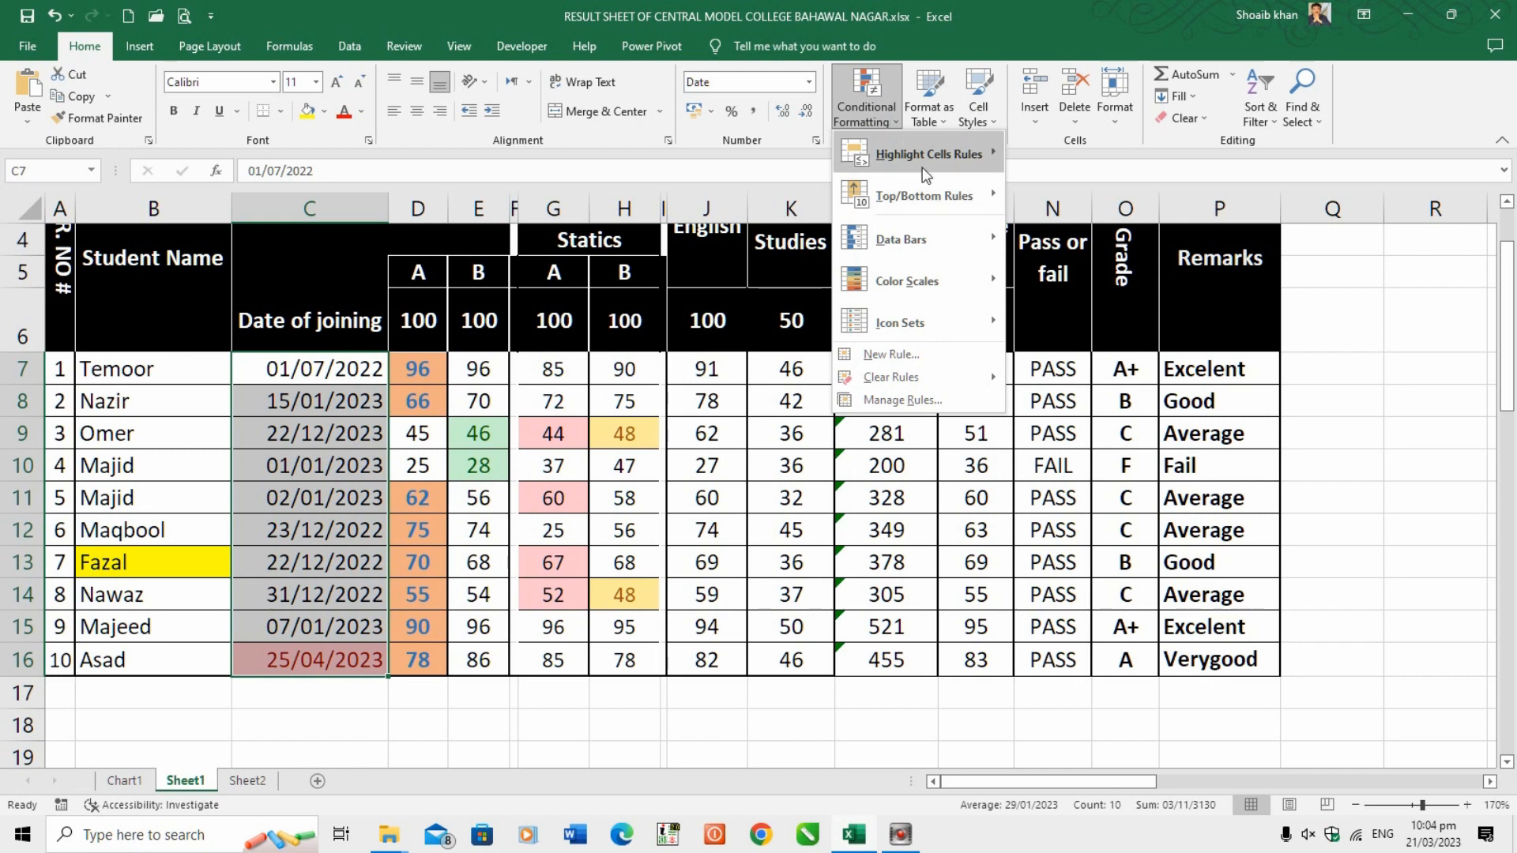
pyautogui.click(1114, 404)
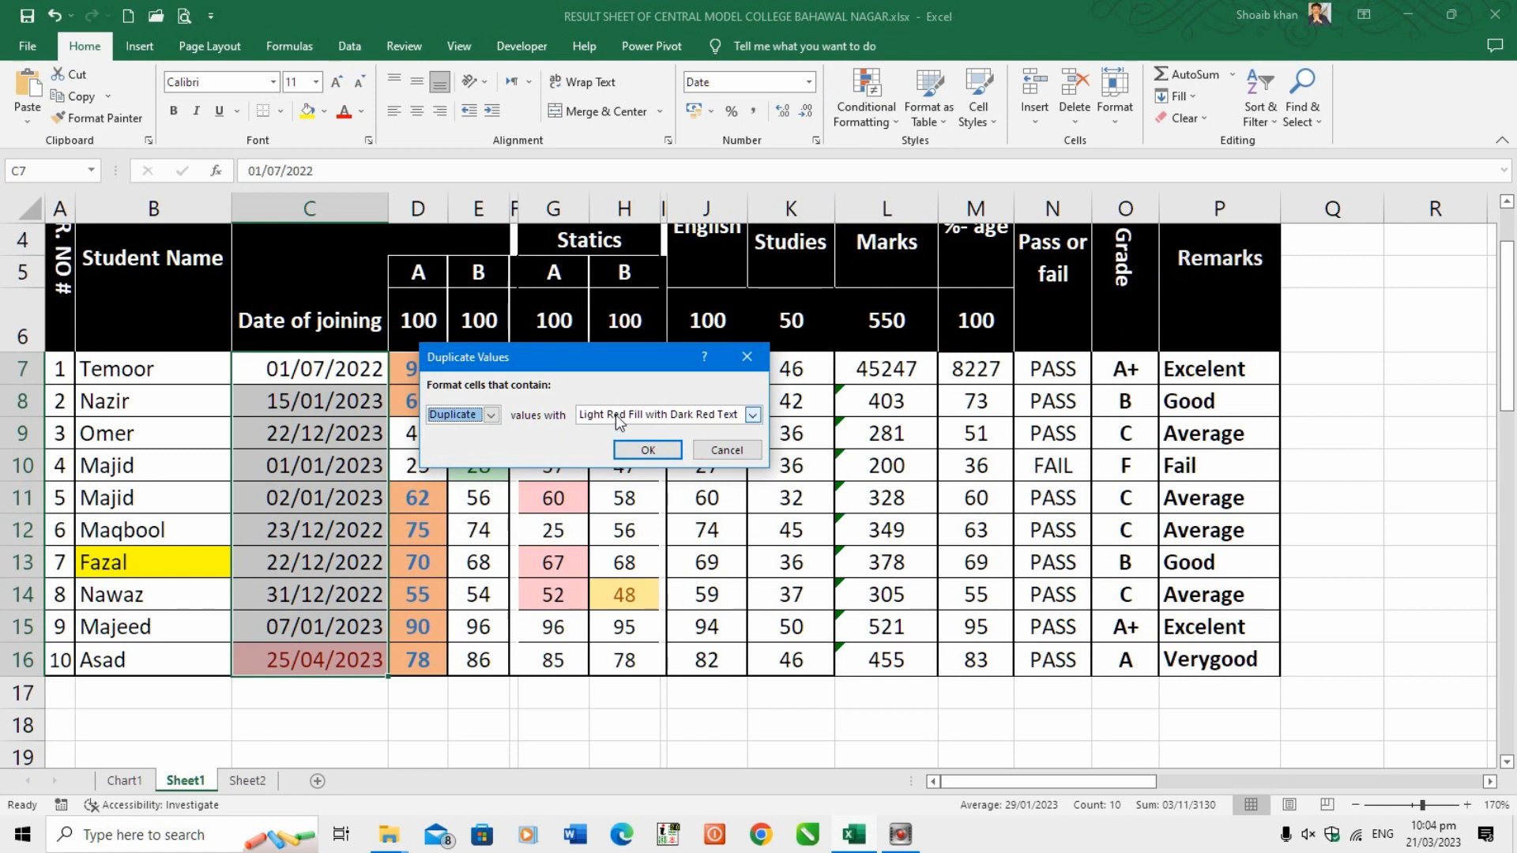
pyautogui.click(752, 414)
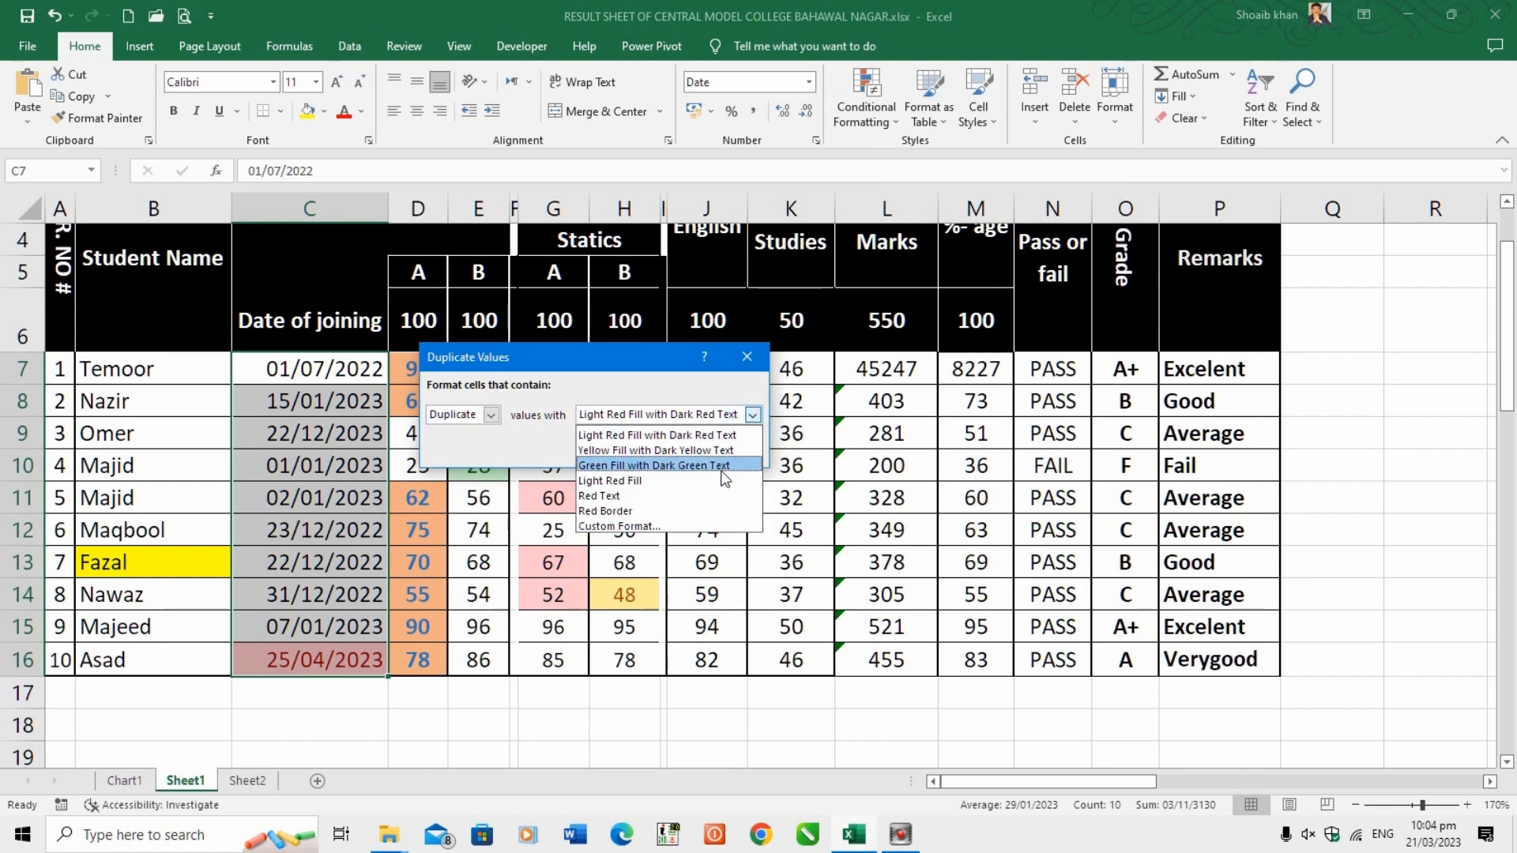
pyautogui.click(679, 472)
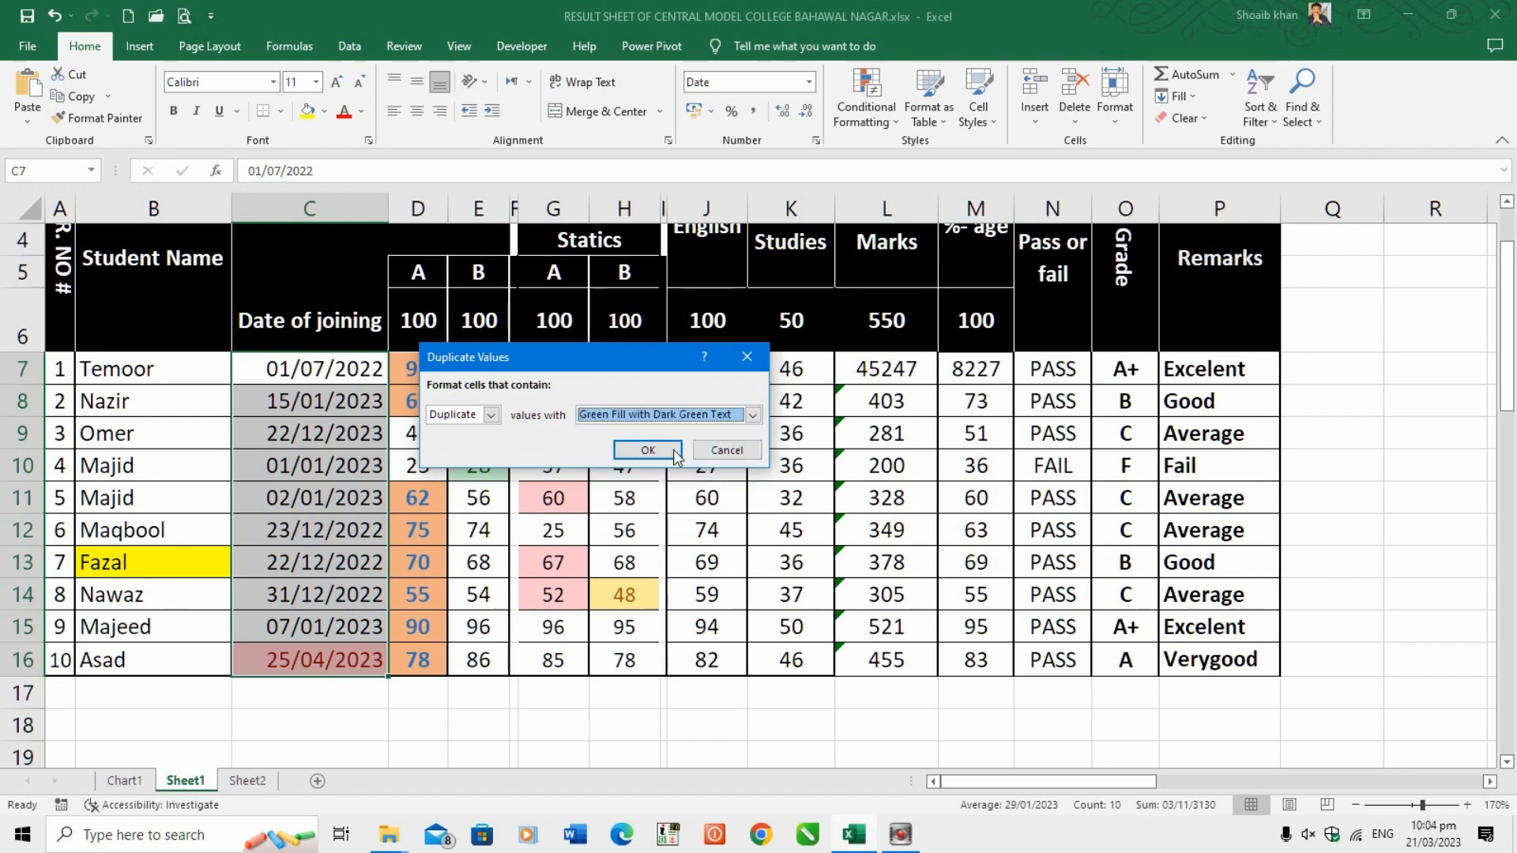
pyautogui.click(662, 448)
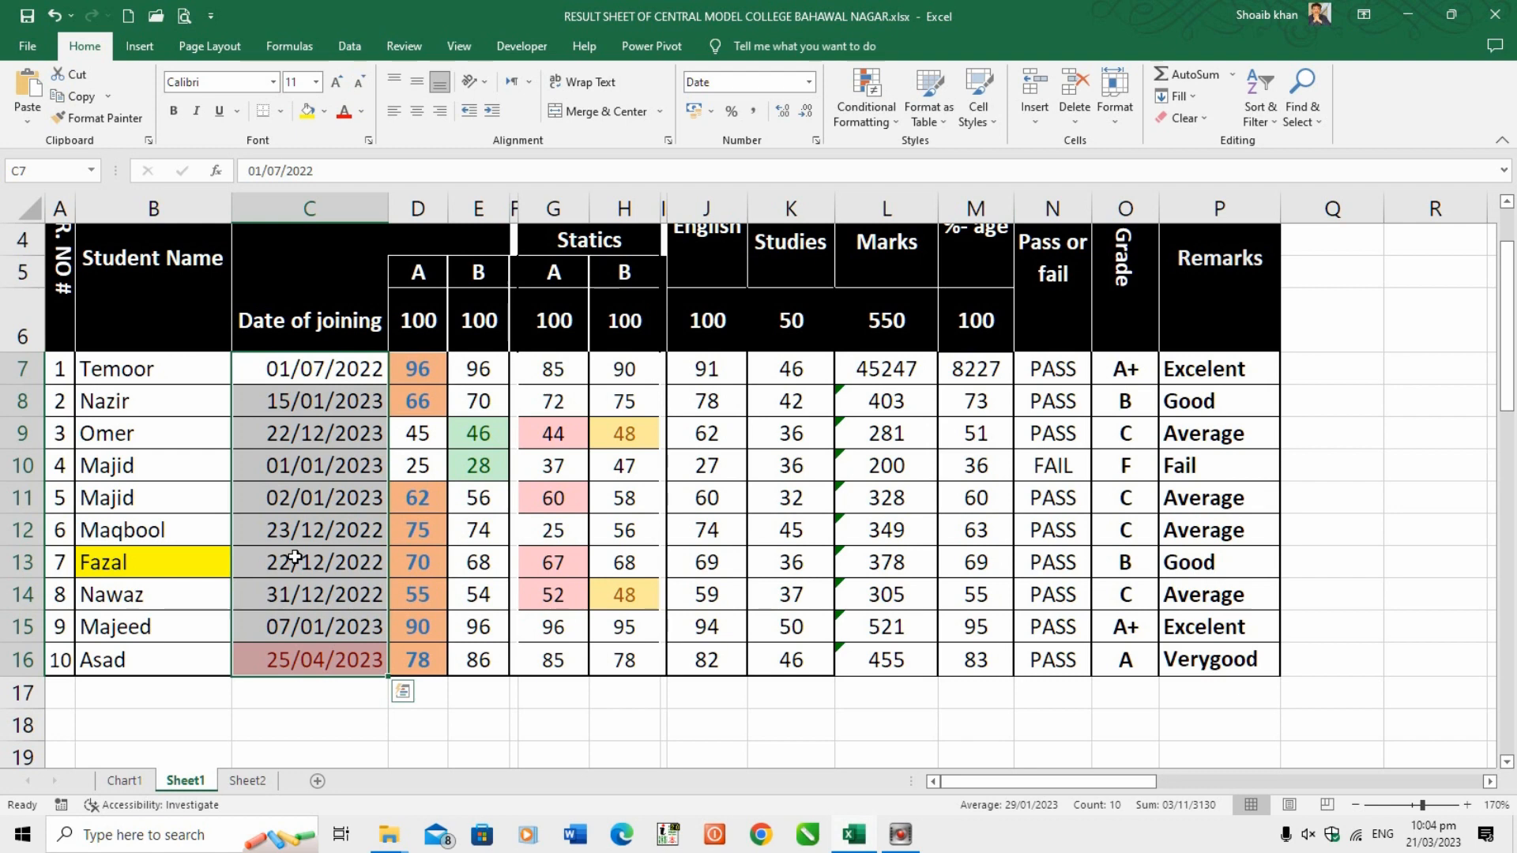
# Change the joining date in C13 to 22/12/2023 and compare it with the date in C9.
pyautogui.click(371, 568)
pyautogui.click(327, 173)
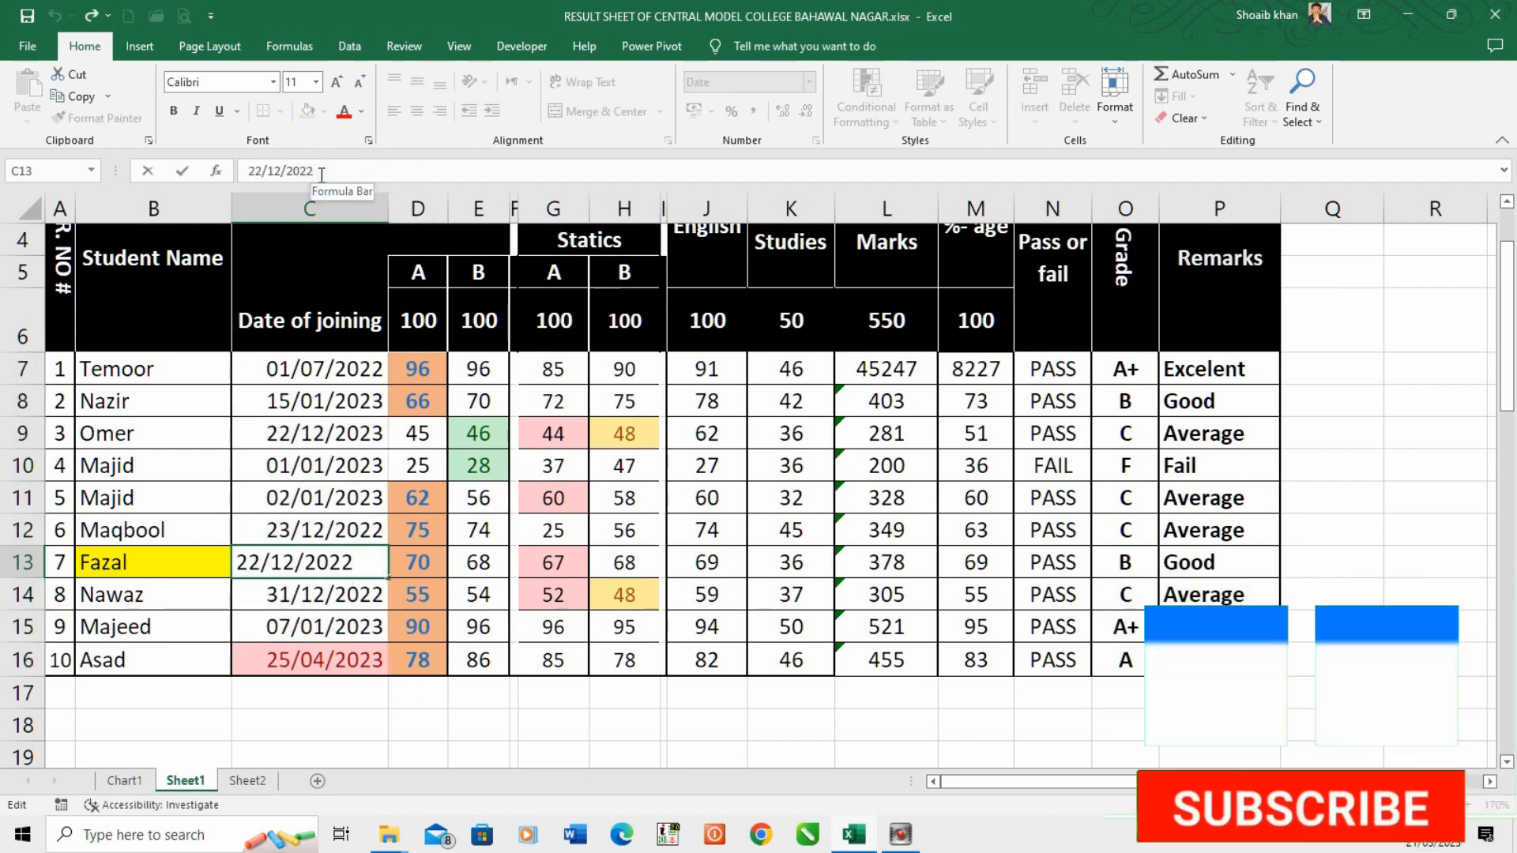
pyautogui.press('BackSpace')
pyautogui.write('3')
pyautogui.press('Return')
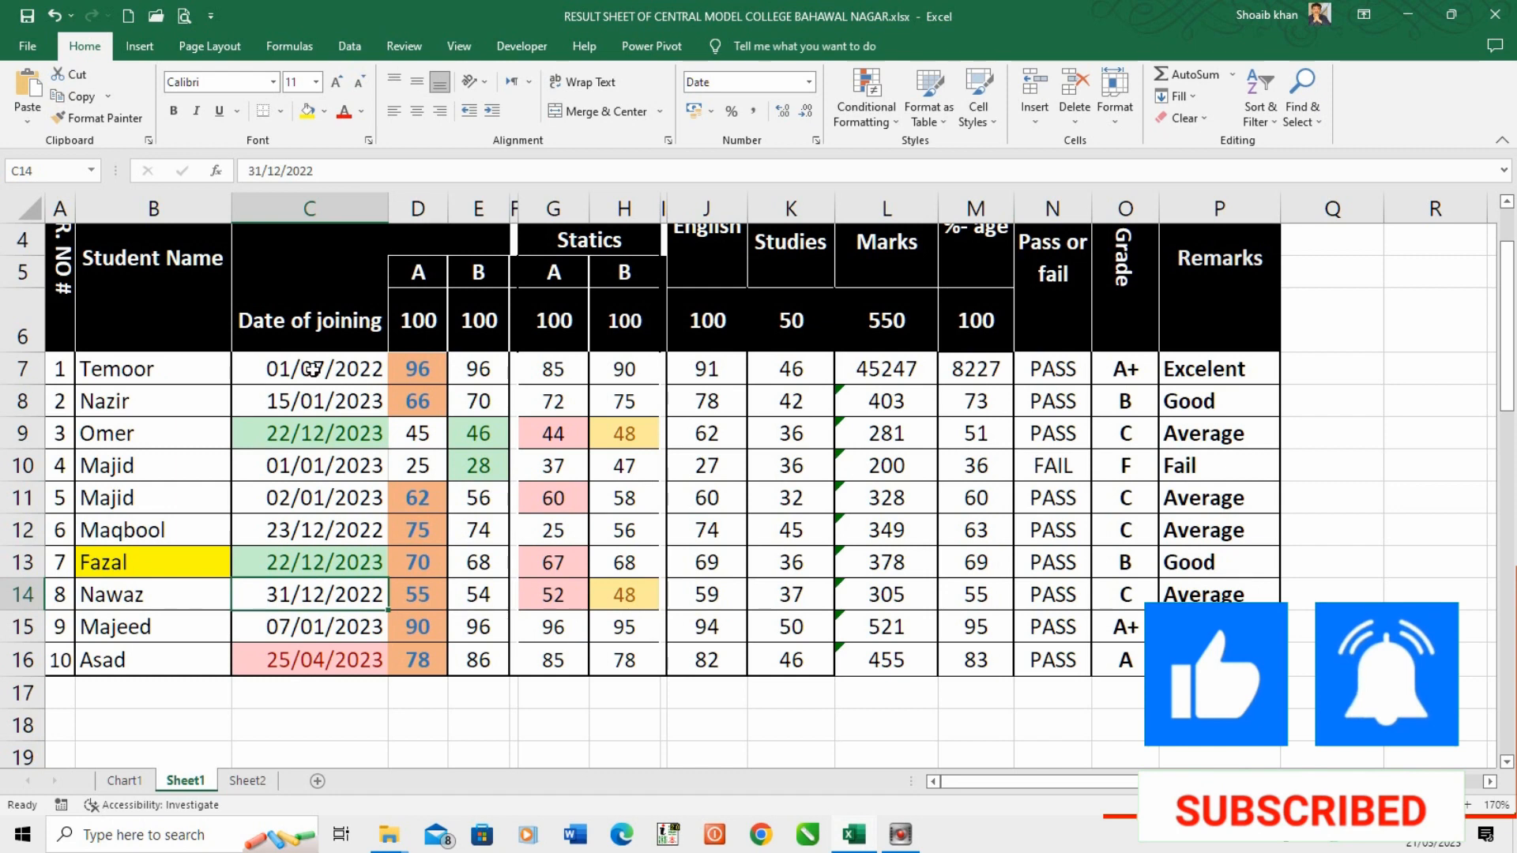
pyautogui.click(308, 440)
pyautogui.click(330, 563)
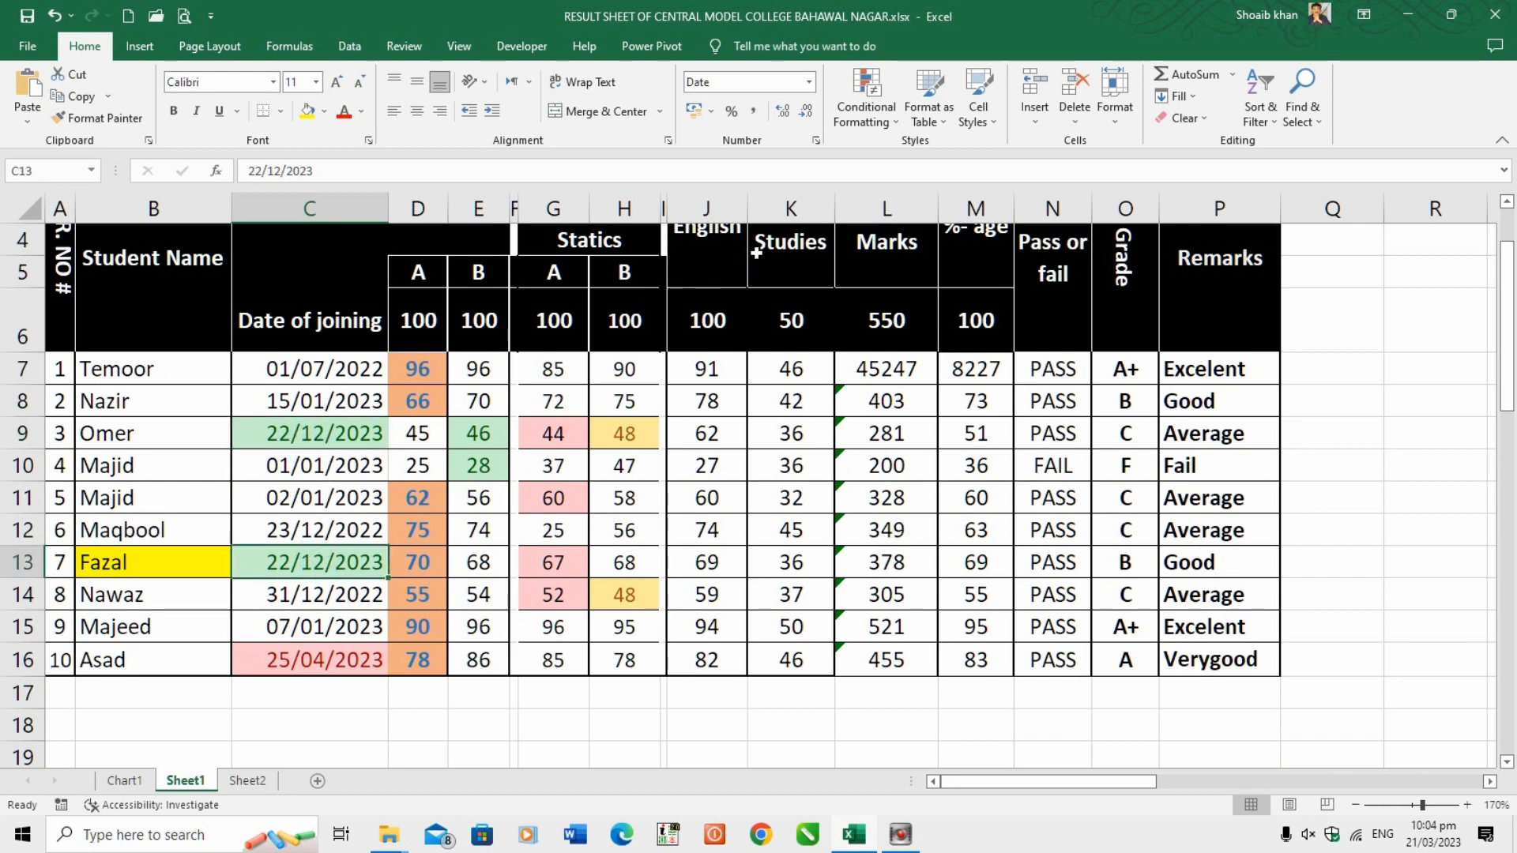
pyautogui.click(894, 120)
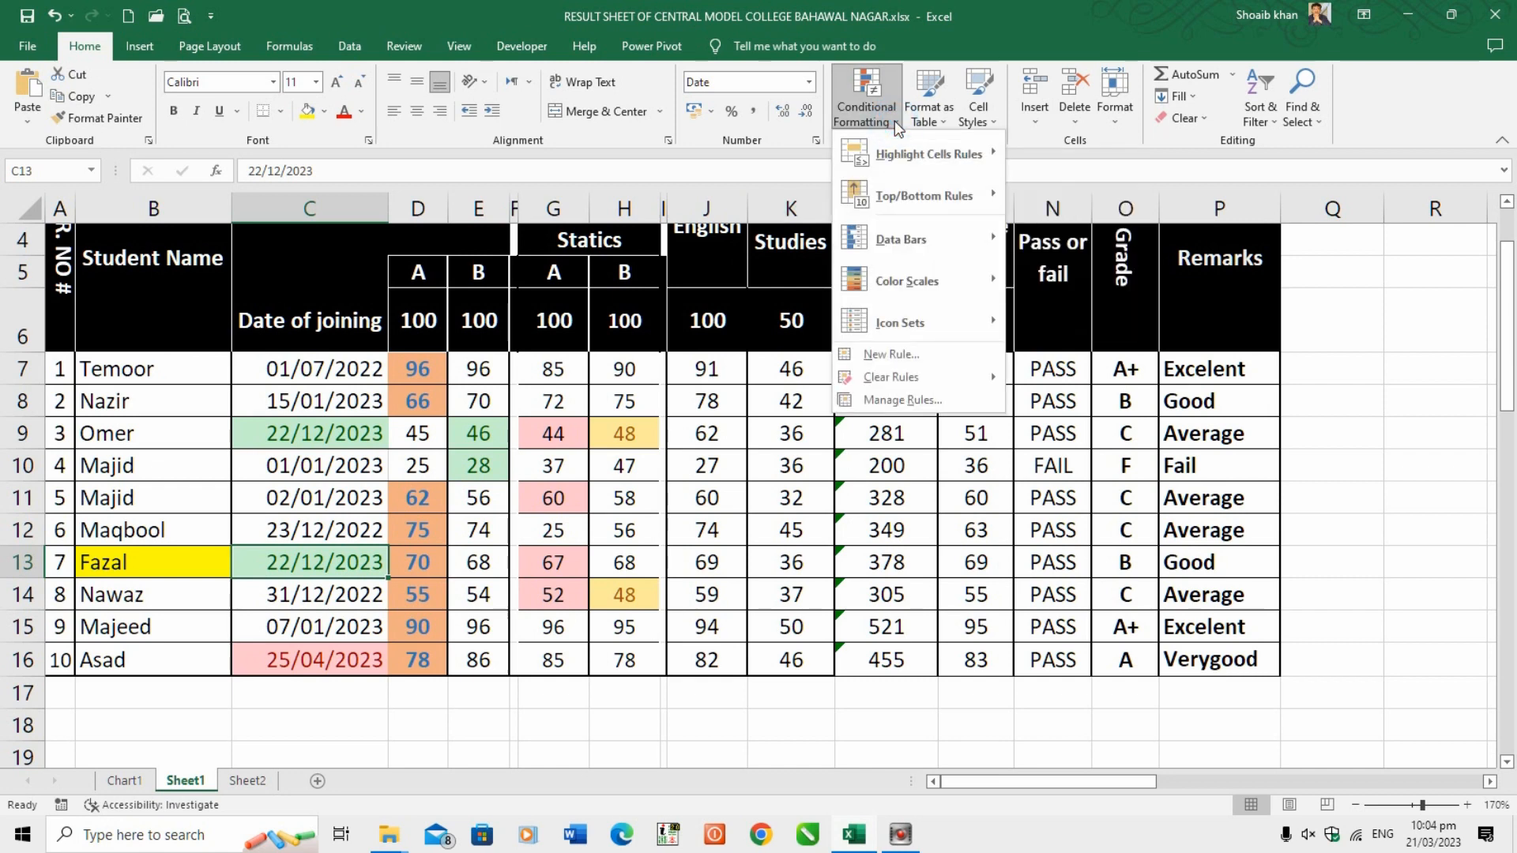
pyautogui.moveTo(907, 199)
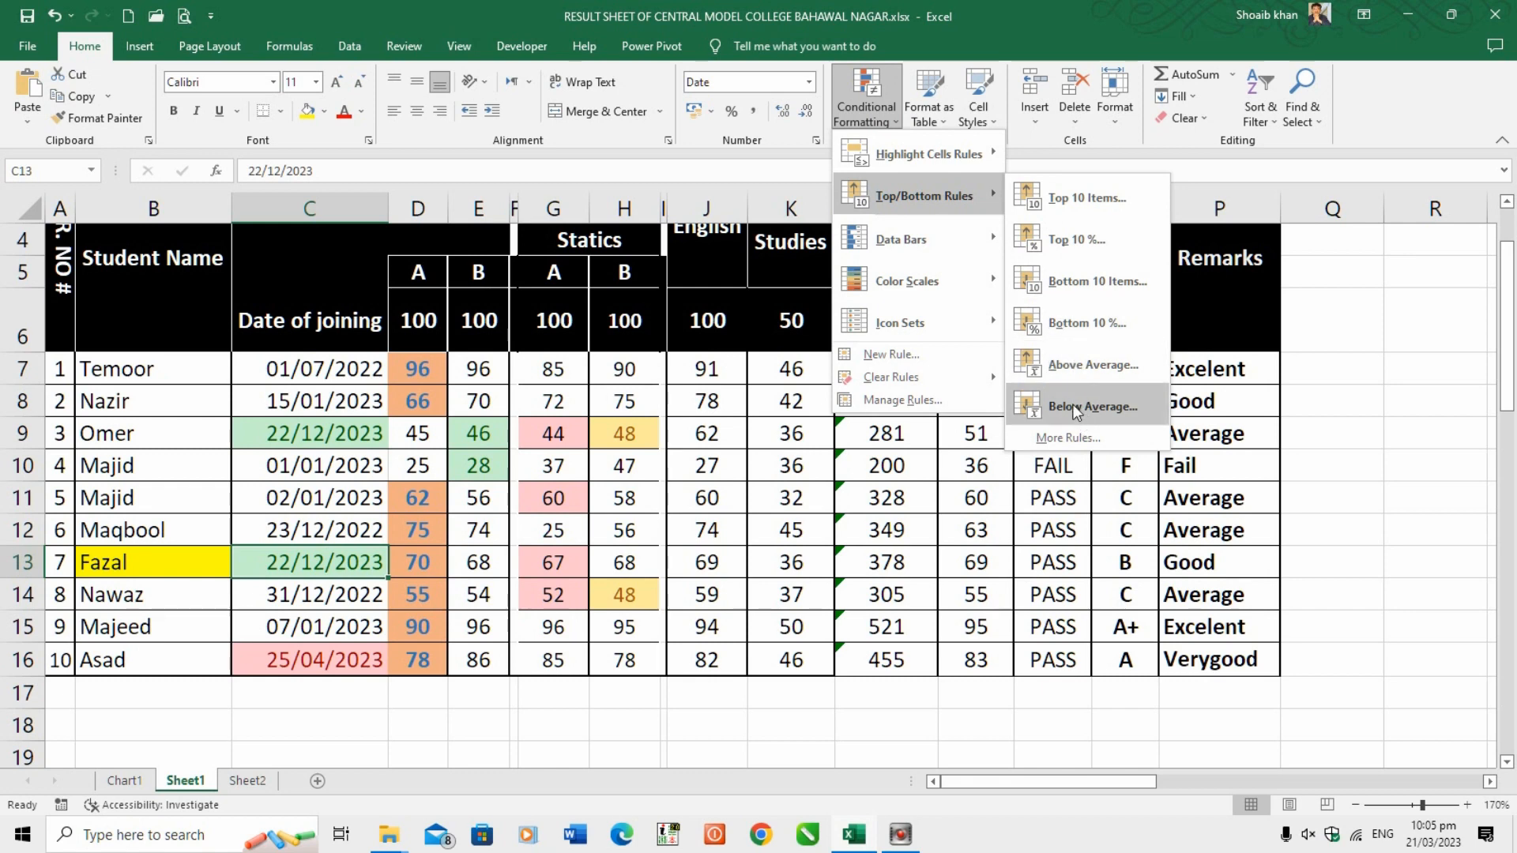
pyautogui.click(746, 439)
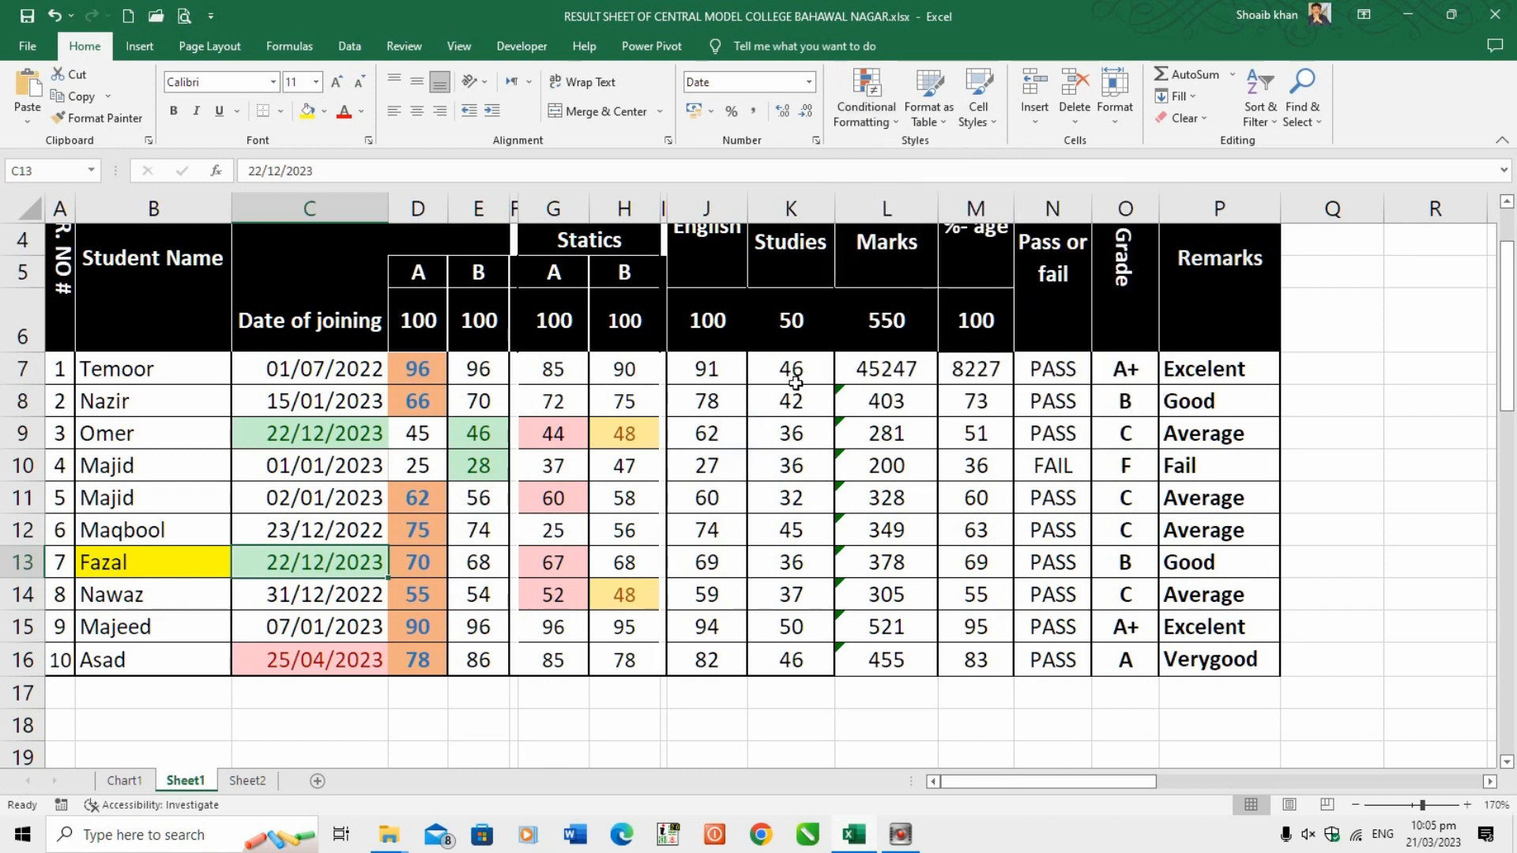
# Highlight the top 3 marks in K7:K16 with a Top 10 Items rule using Light Red Fill with Dark Red Text.
pyautogui.moveTo(796, 383); pyautogui.dragTo(784, 677)
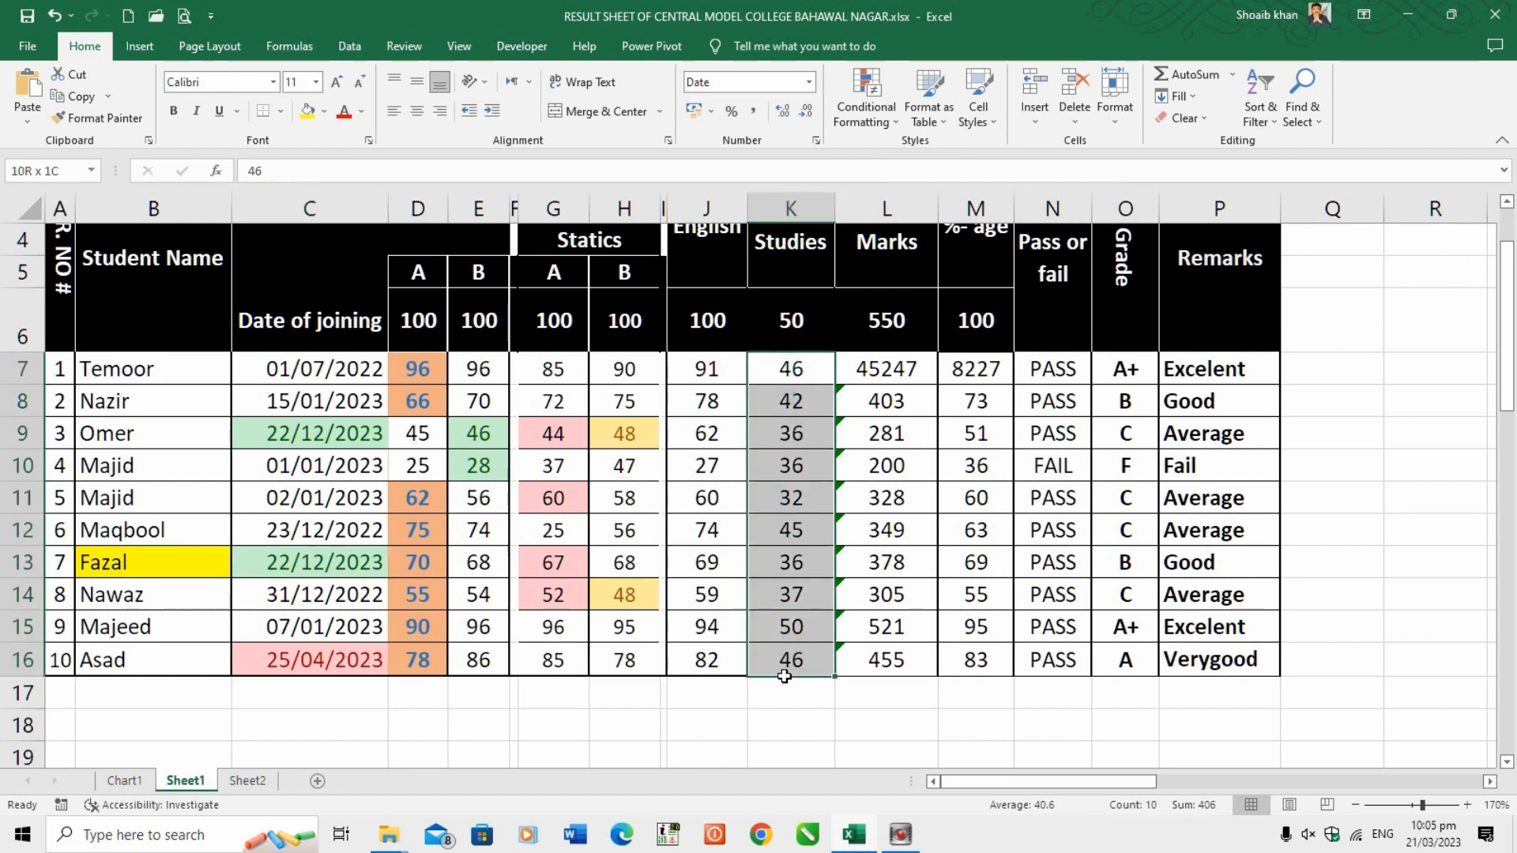
pyautogui.click(888, 121)
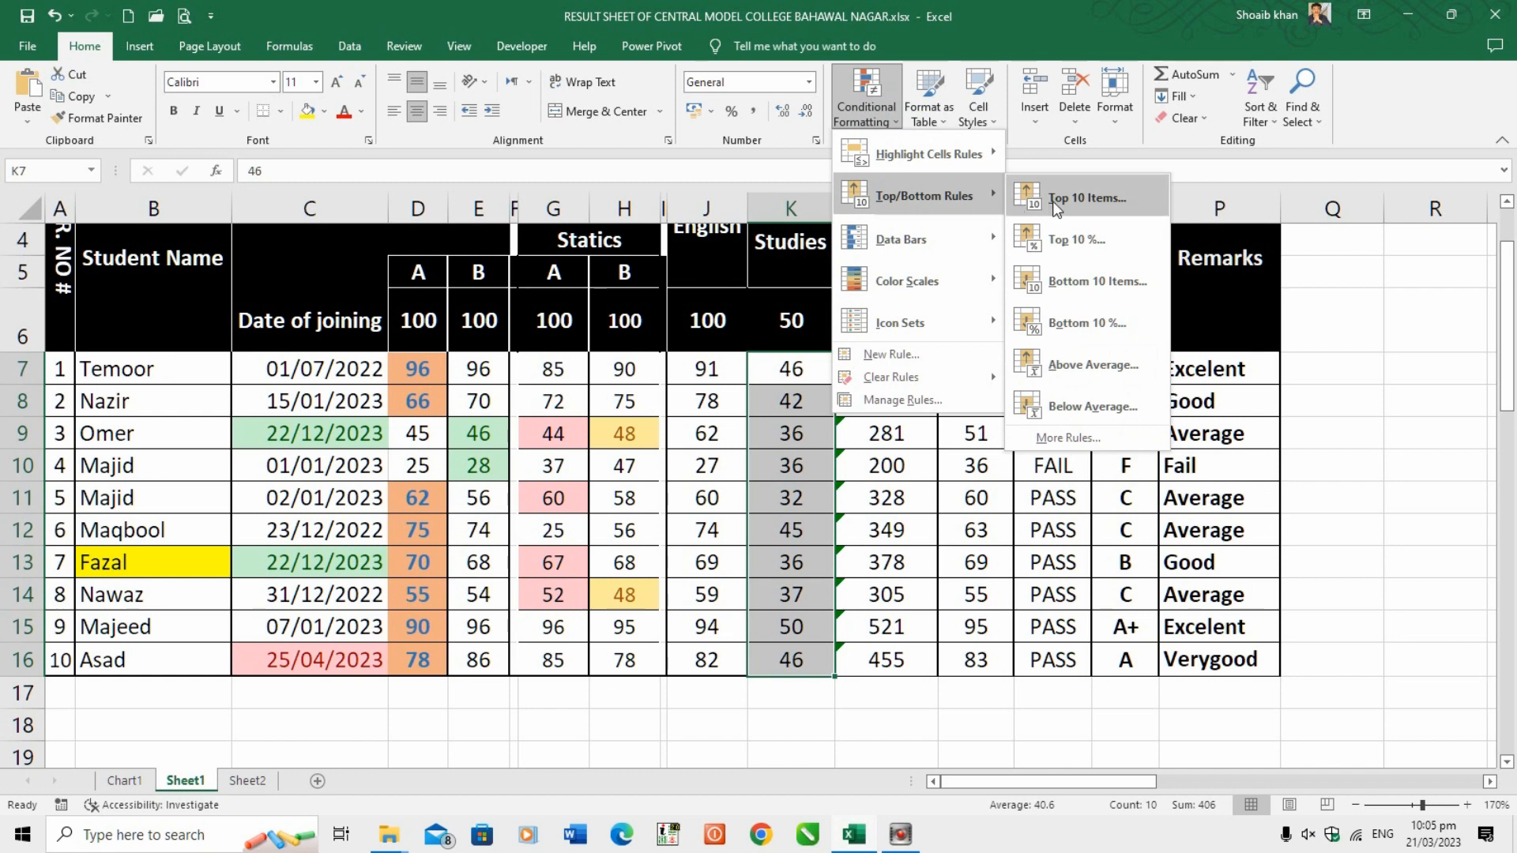
pyautogui.click(1056, 202)
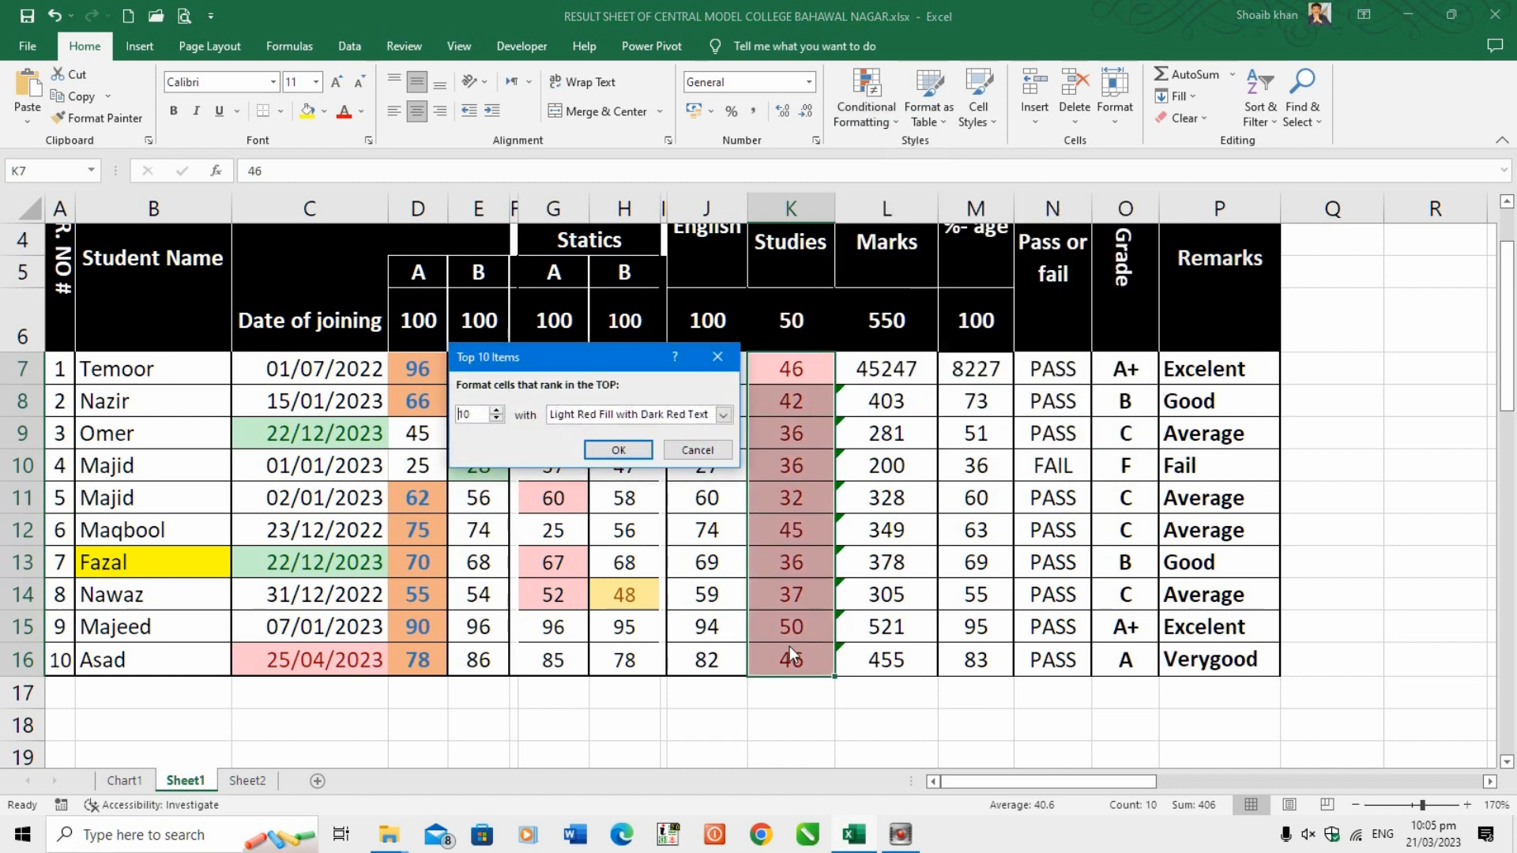
pyautogui.click(499, 420)
pyautogui.click(500, 420)
pyautogui.click(498, 421)
pyautogui.click(498, 420)
pyautogui.click(498, 420)
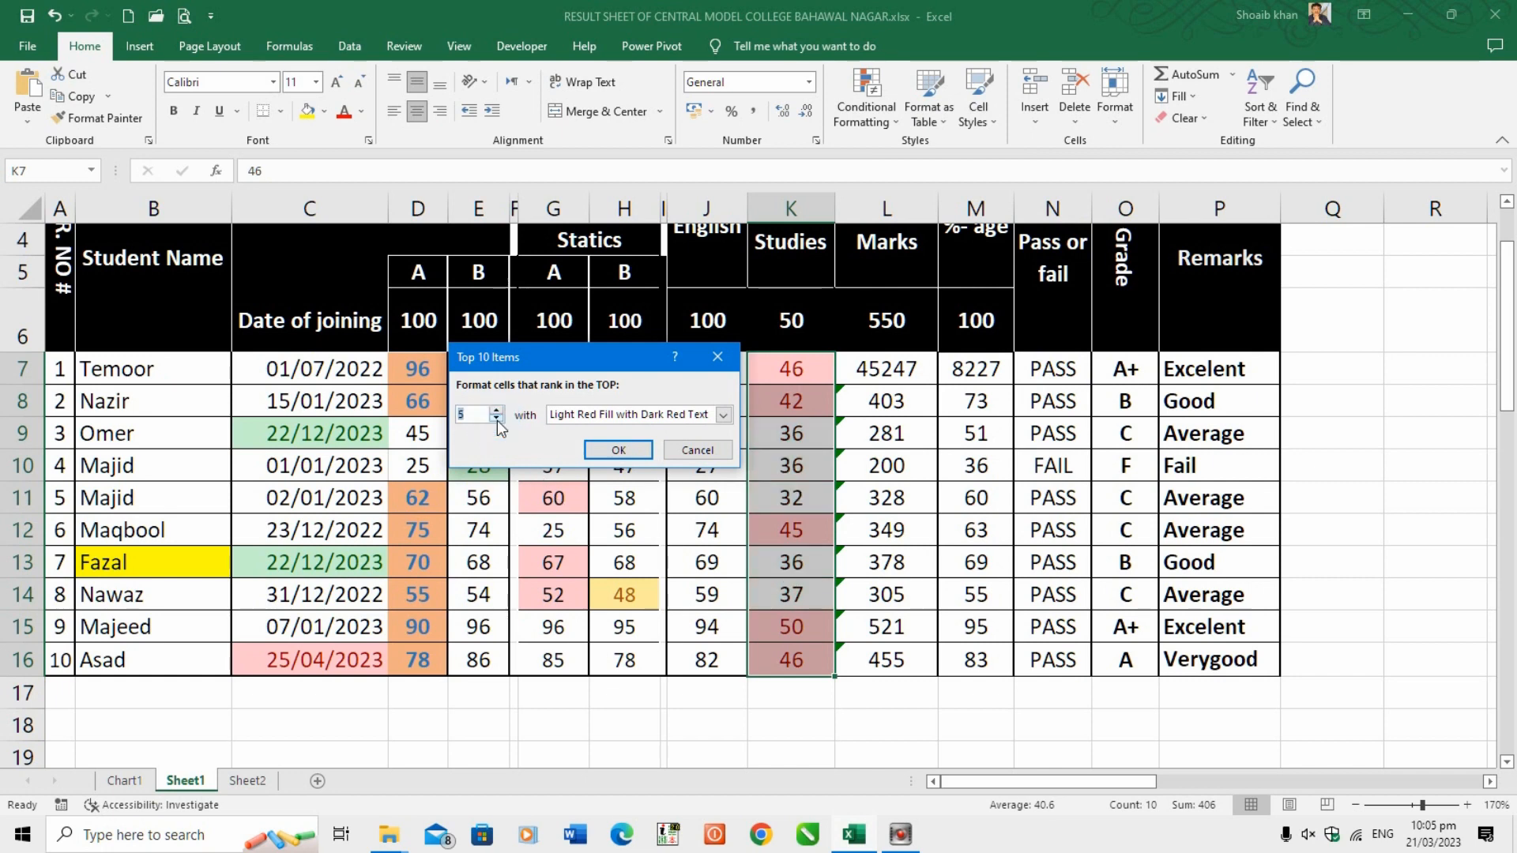
pyautogui.click(497, 421)
pyautogui.click(497, 421)
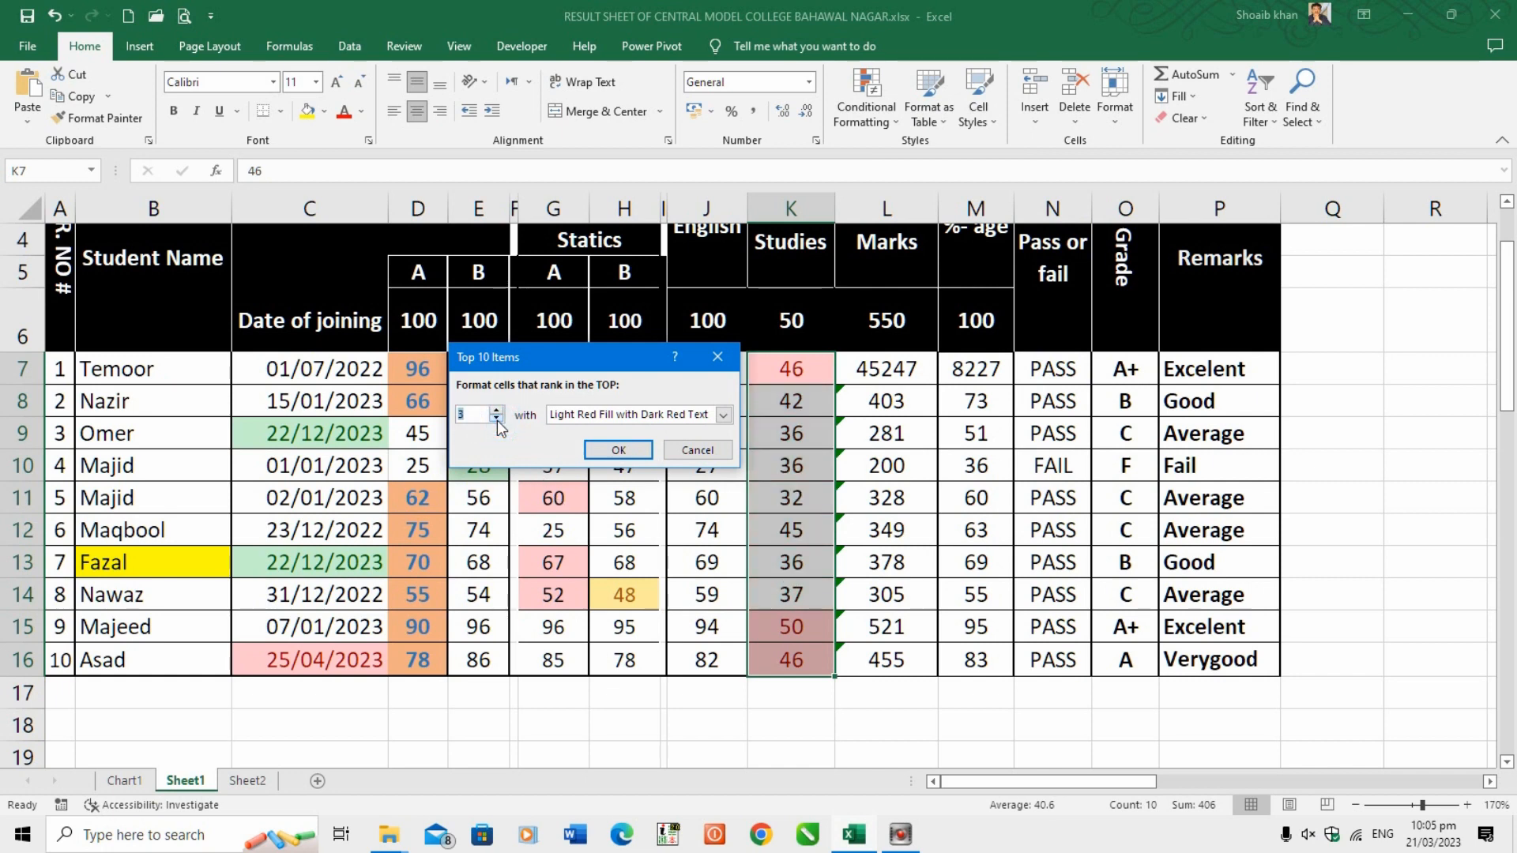
pyautogui.click(617, 451)
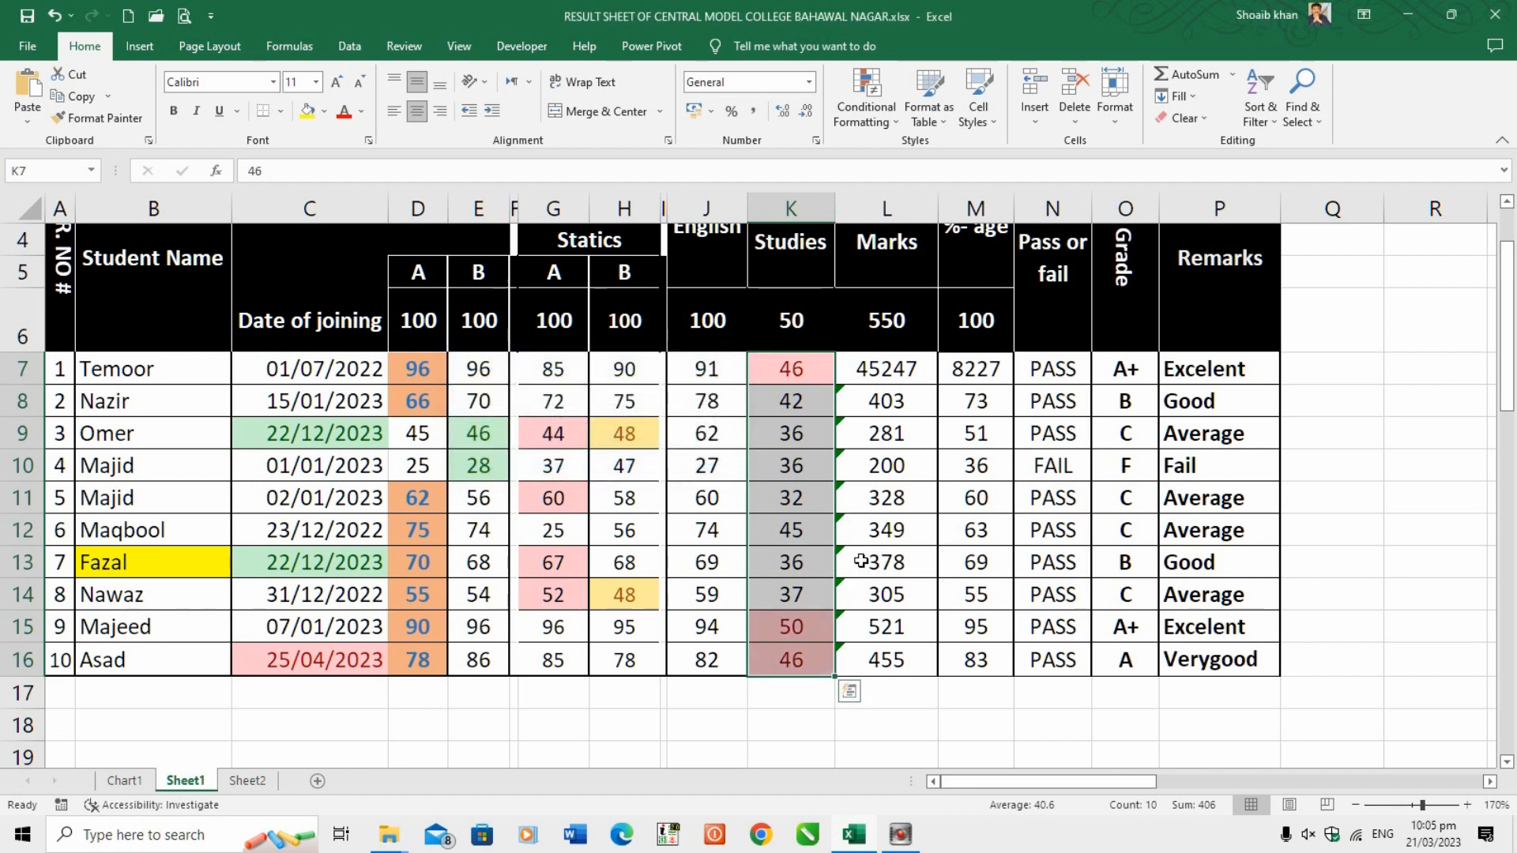
pyautogui.click(819, 555)
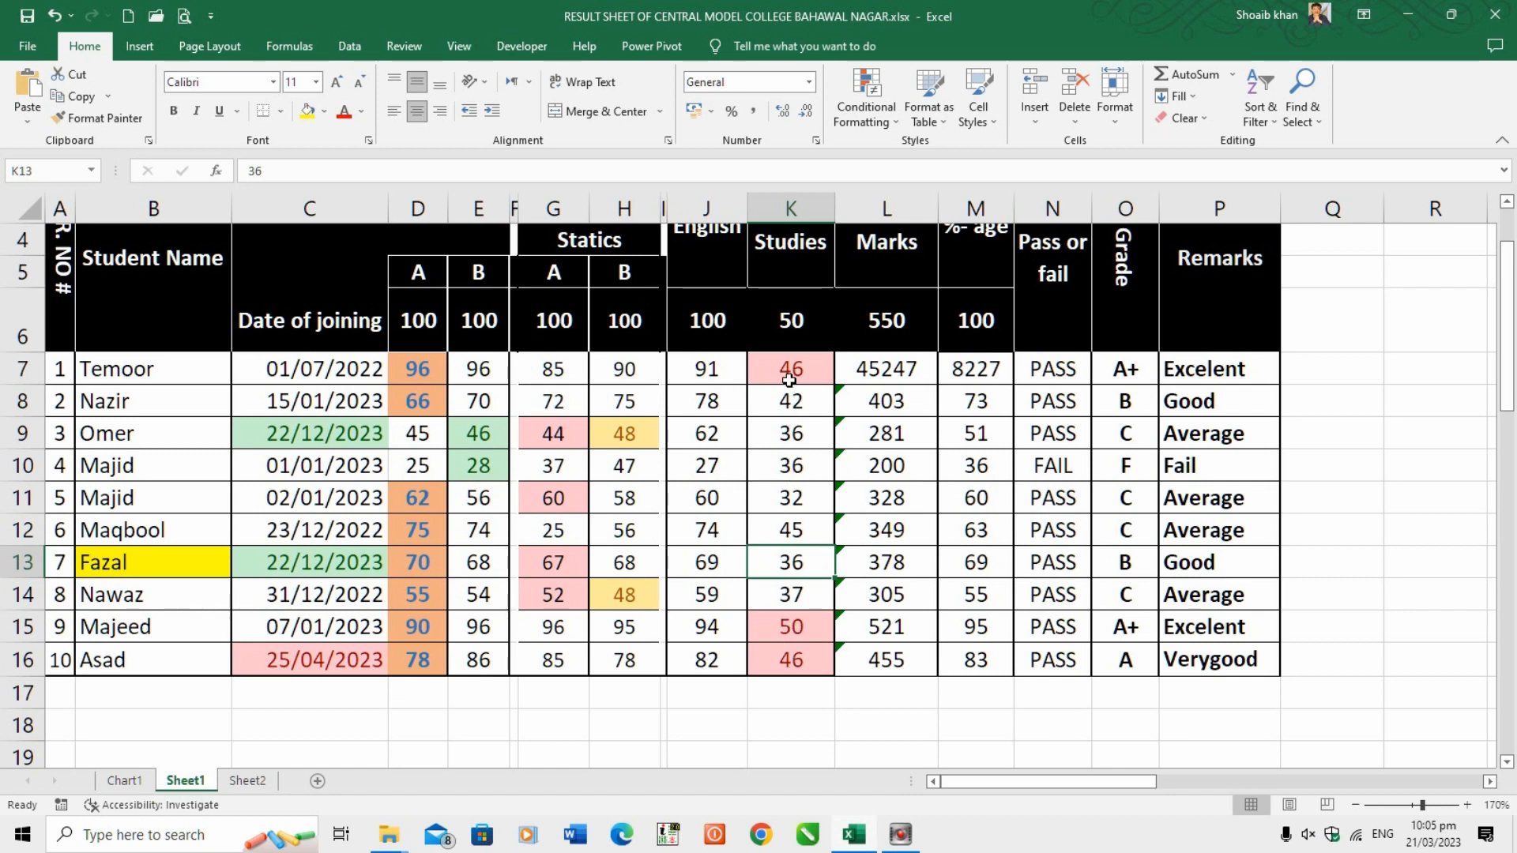
# Highlight the bottom 3 English marks in J7:J16 with a Bottom 10 Items rule using Light Red Fill with Dark Red Text.
pyautogui.moveTo(706, 371); pyautogui.dragTo(707, 661)
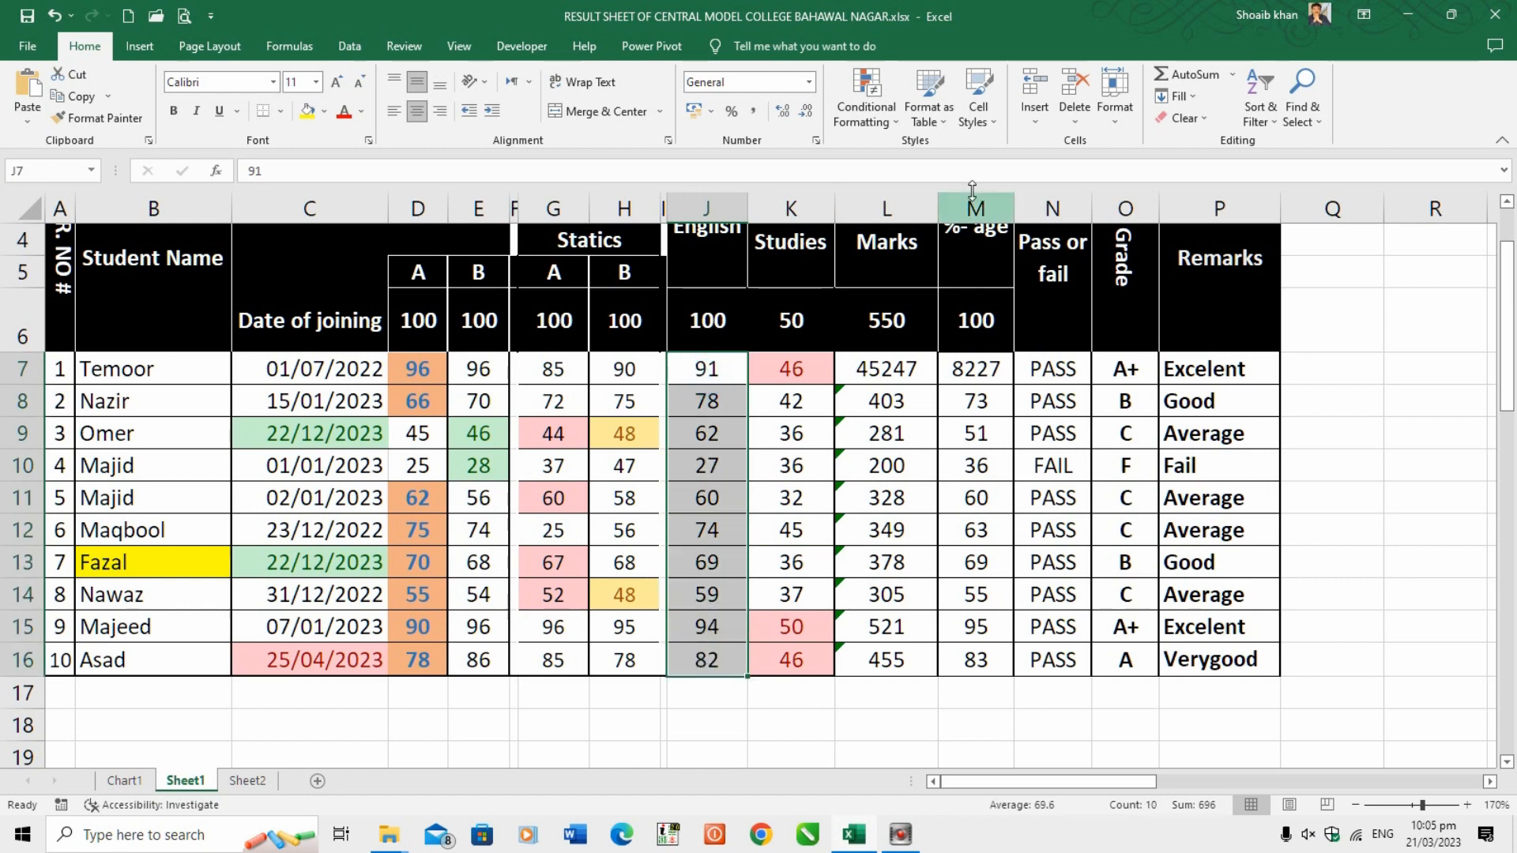
pyautogui.click(896, 123)
pyautogui.moveTo(898, 196)
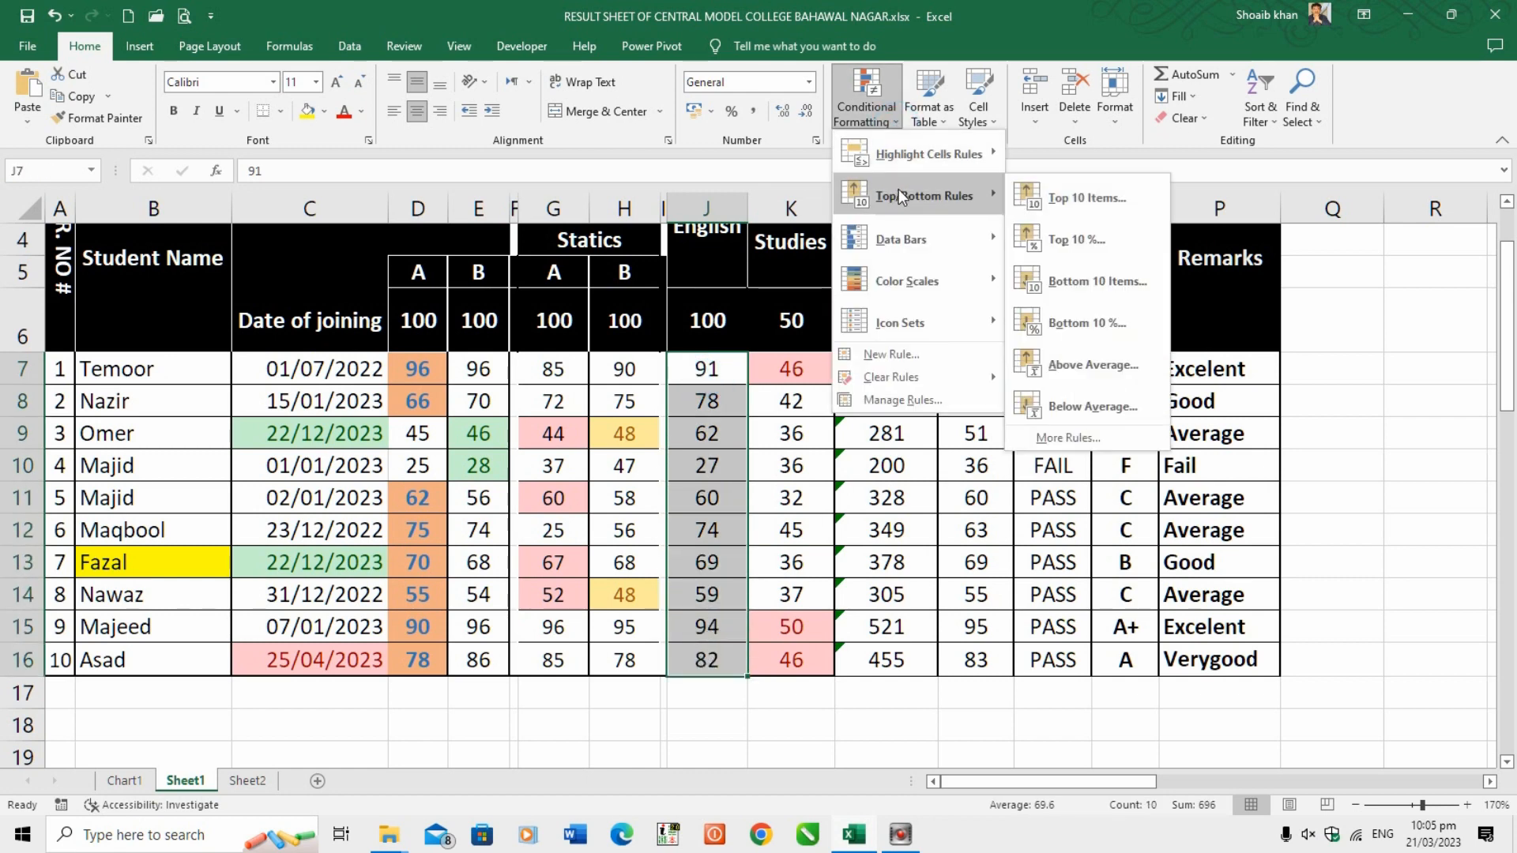
pyautogui.click(1088, 283)
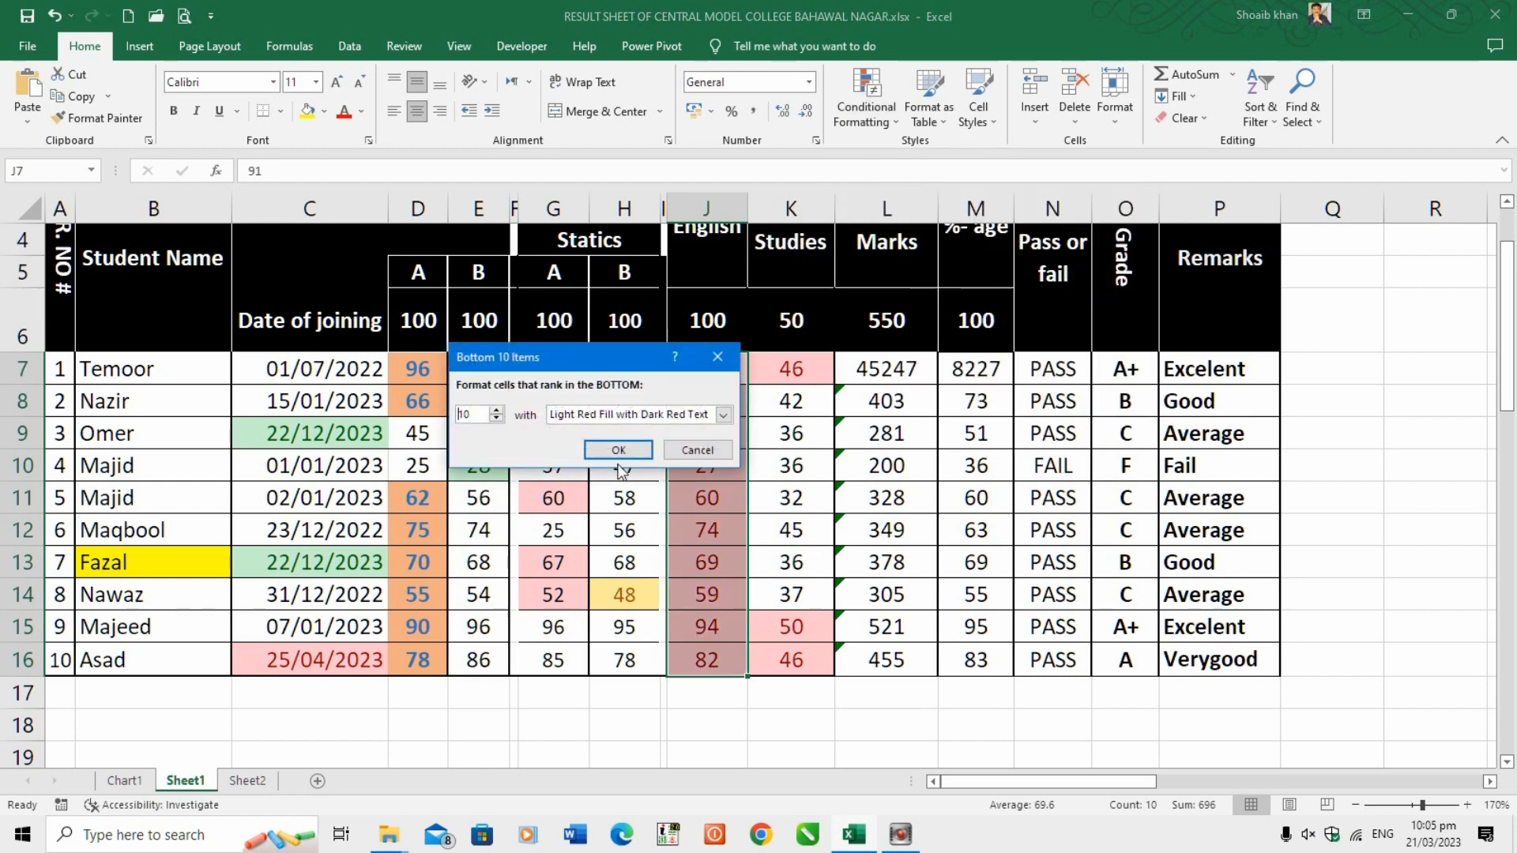
pyautogui.click(496, 419)
pyautogui.click(496, 419)
pyautogui.click(496, 419)
pyautogui.click(496, 420)
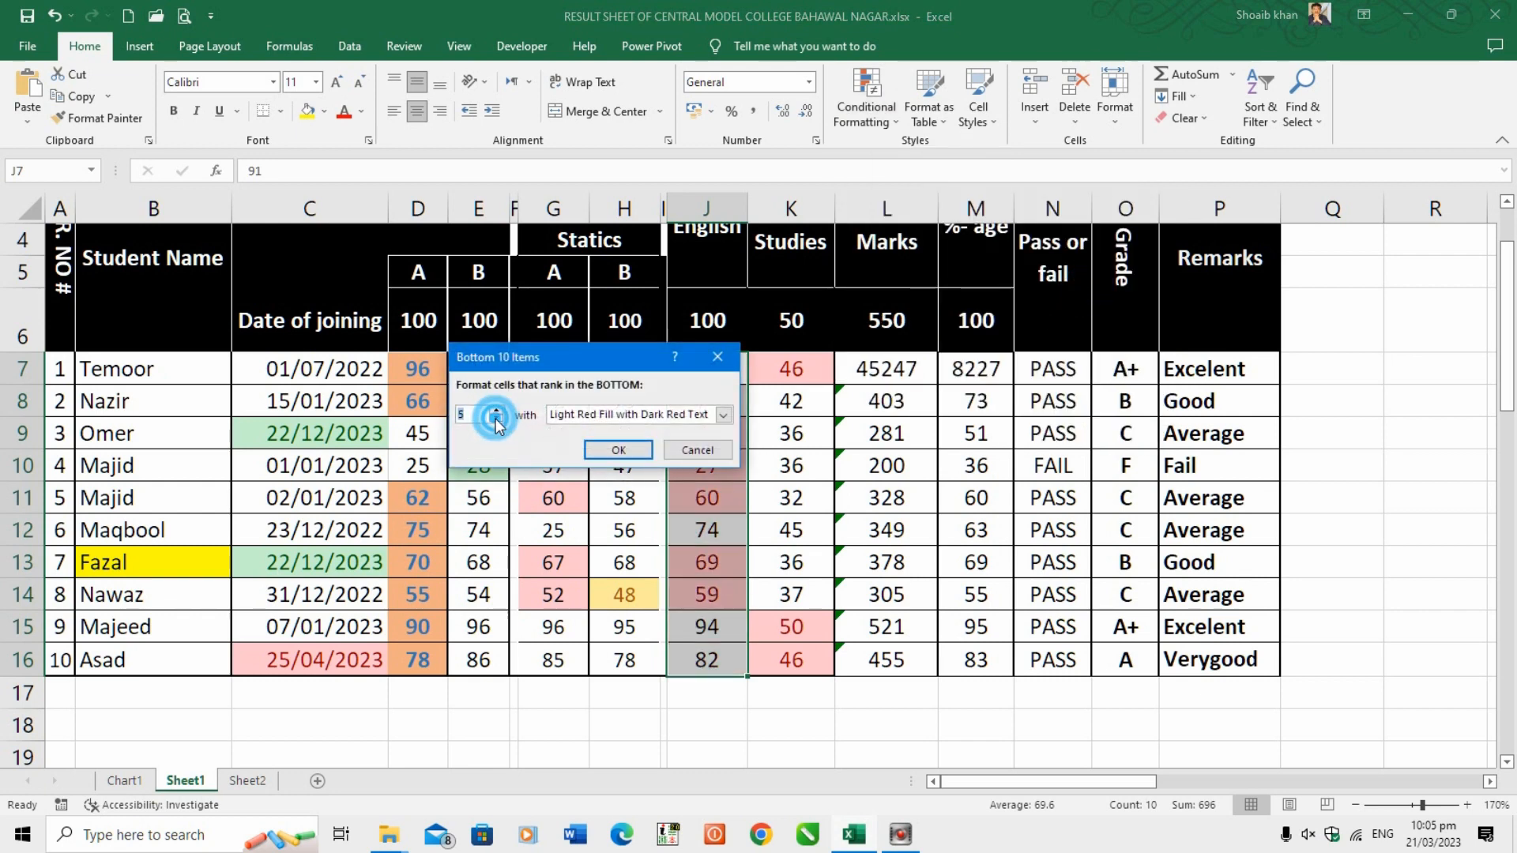
pyautogui.click(496, 420)
pyautogui.click(496, 420)
pyautogui.click(496, 420)
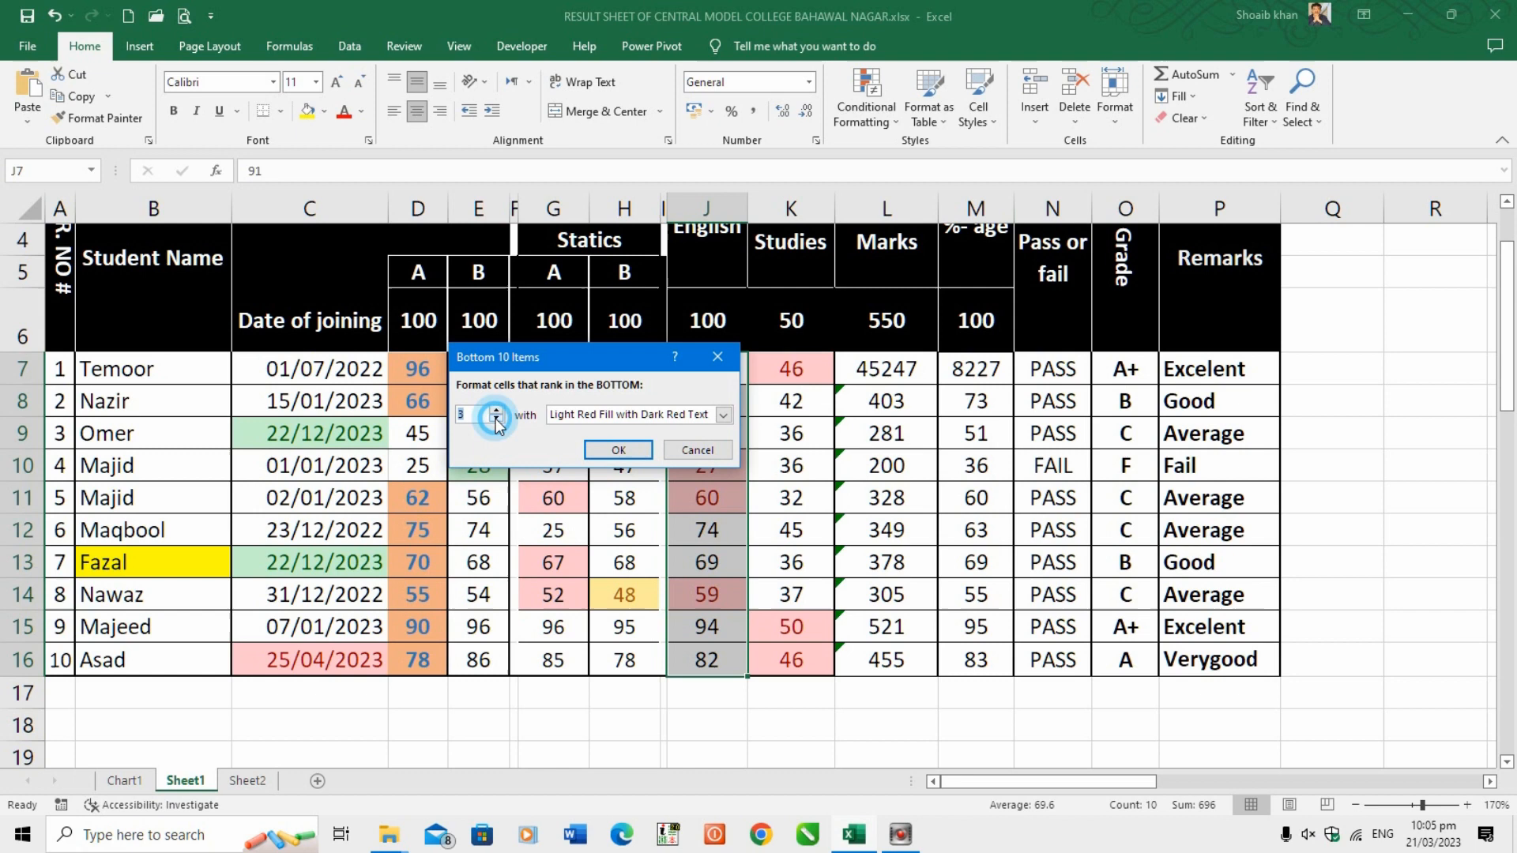
pyautogui.click(602, 452)
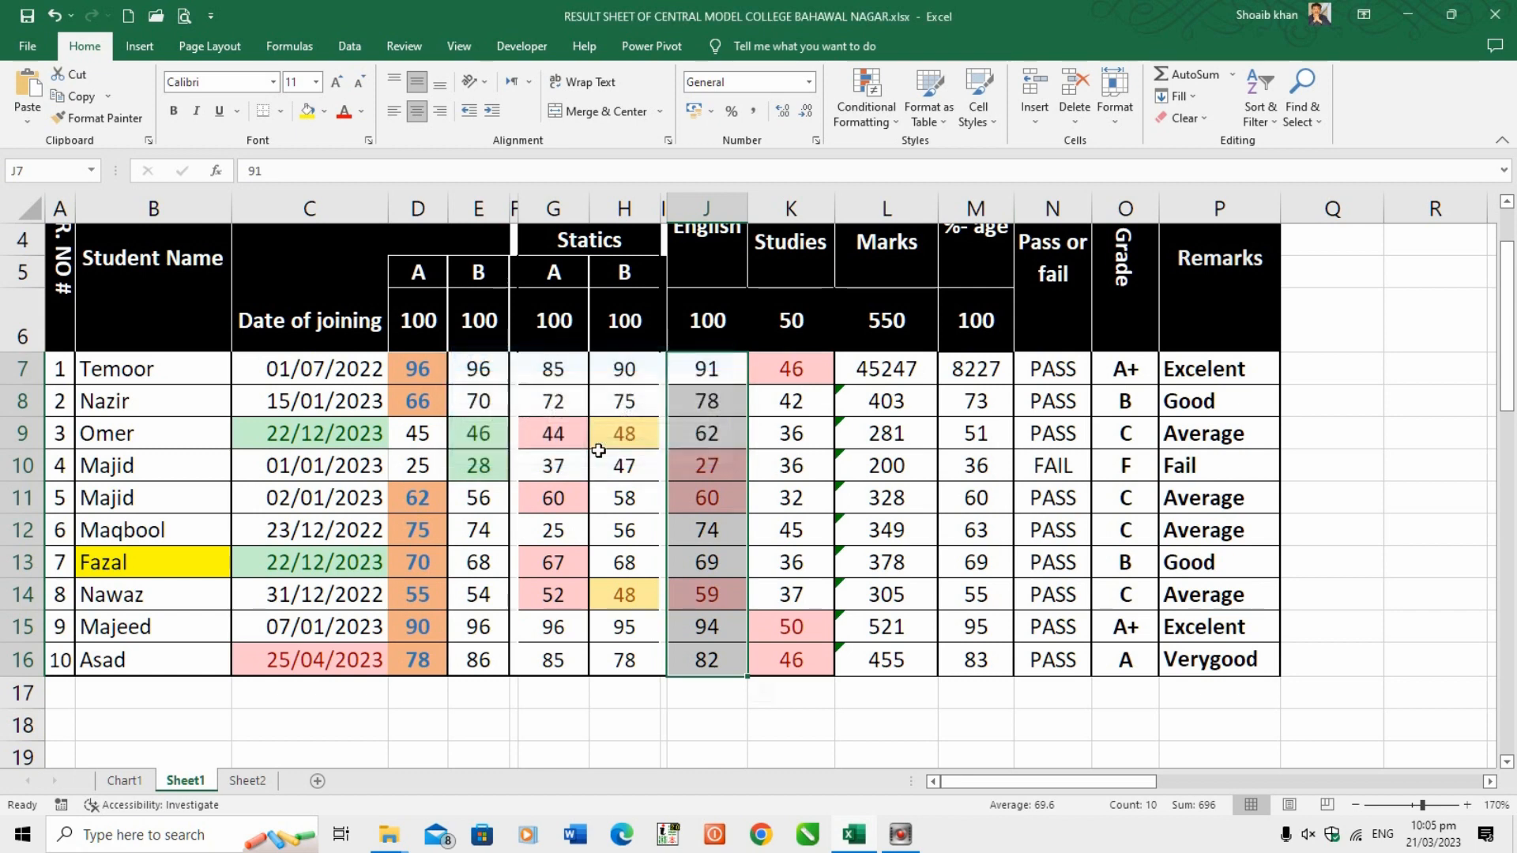
pyautogui.click(713, 600)
pyautogui.click(717, 497)
pyautogui.click(716, 471)
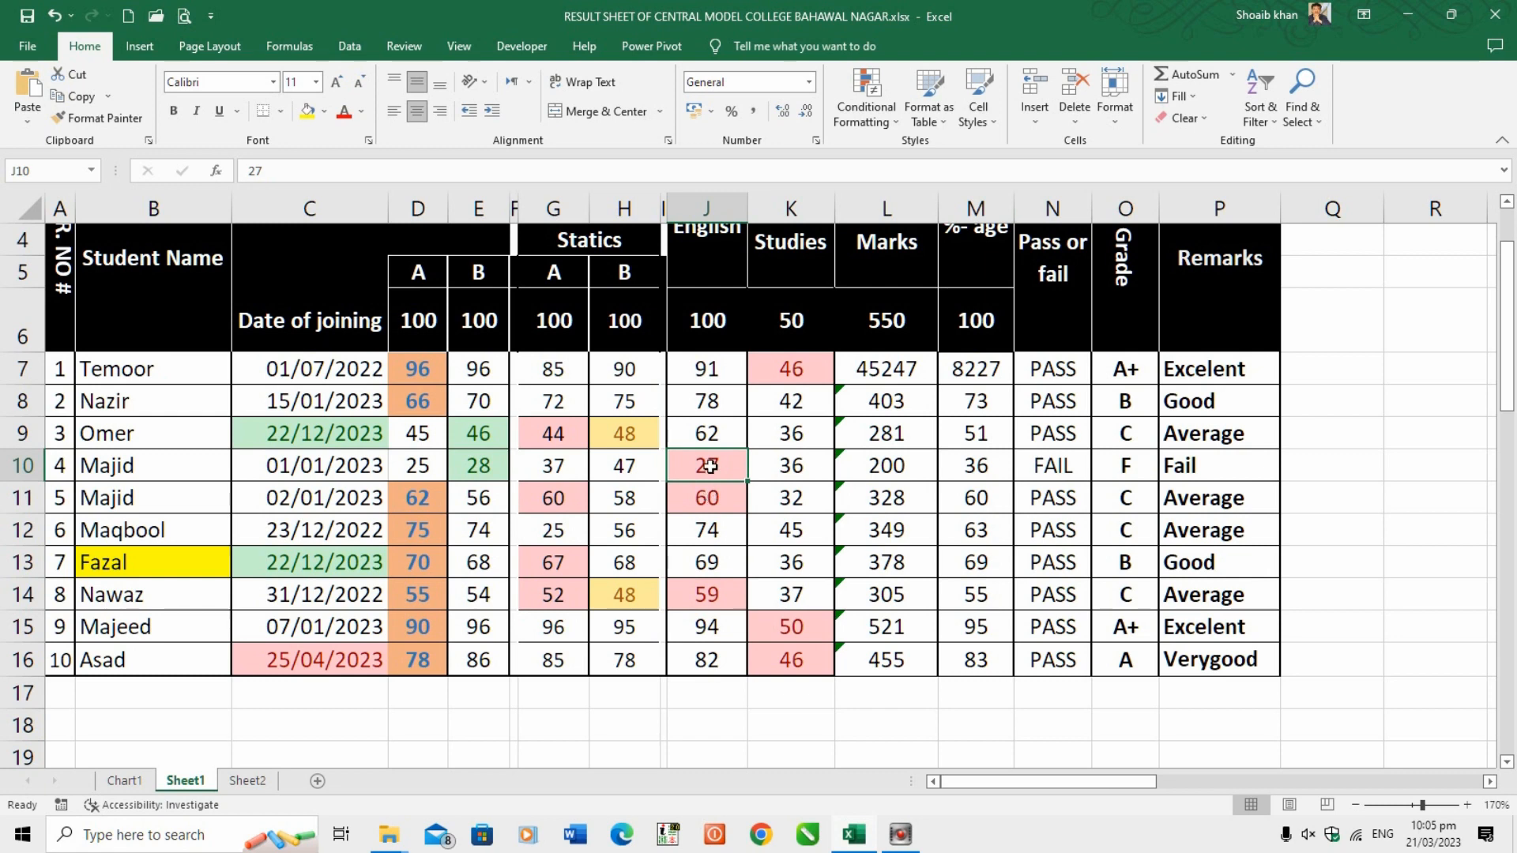
pyautogui.click(896, 123)
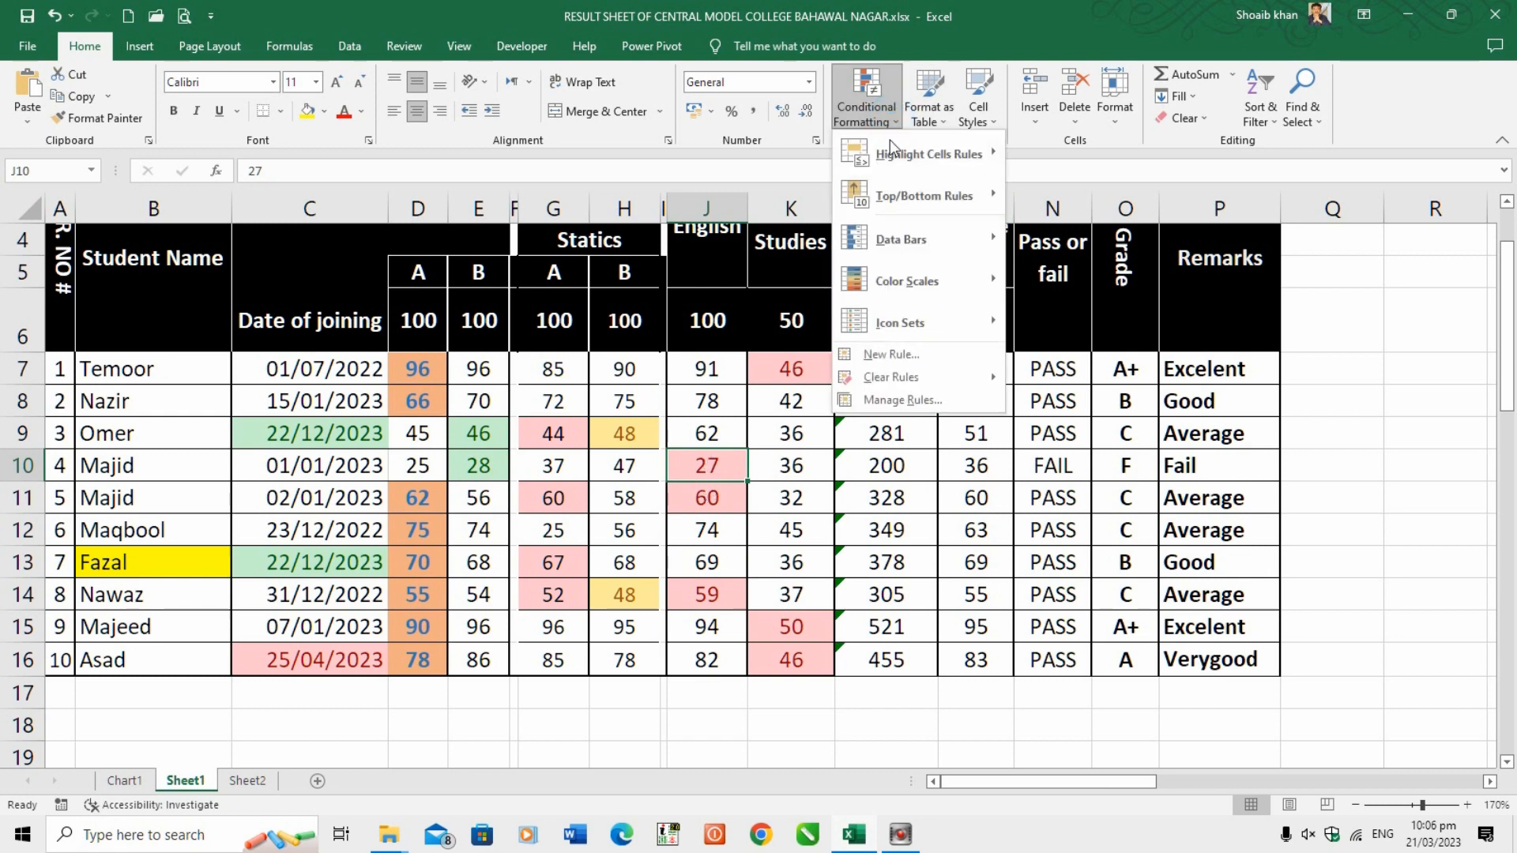
pyautogui.moveTo(888, 237)
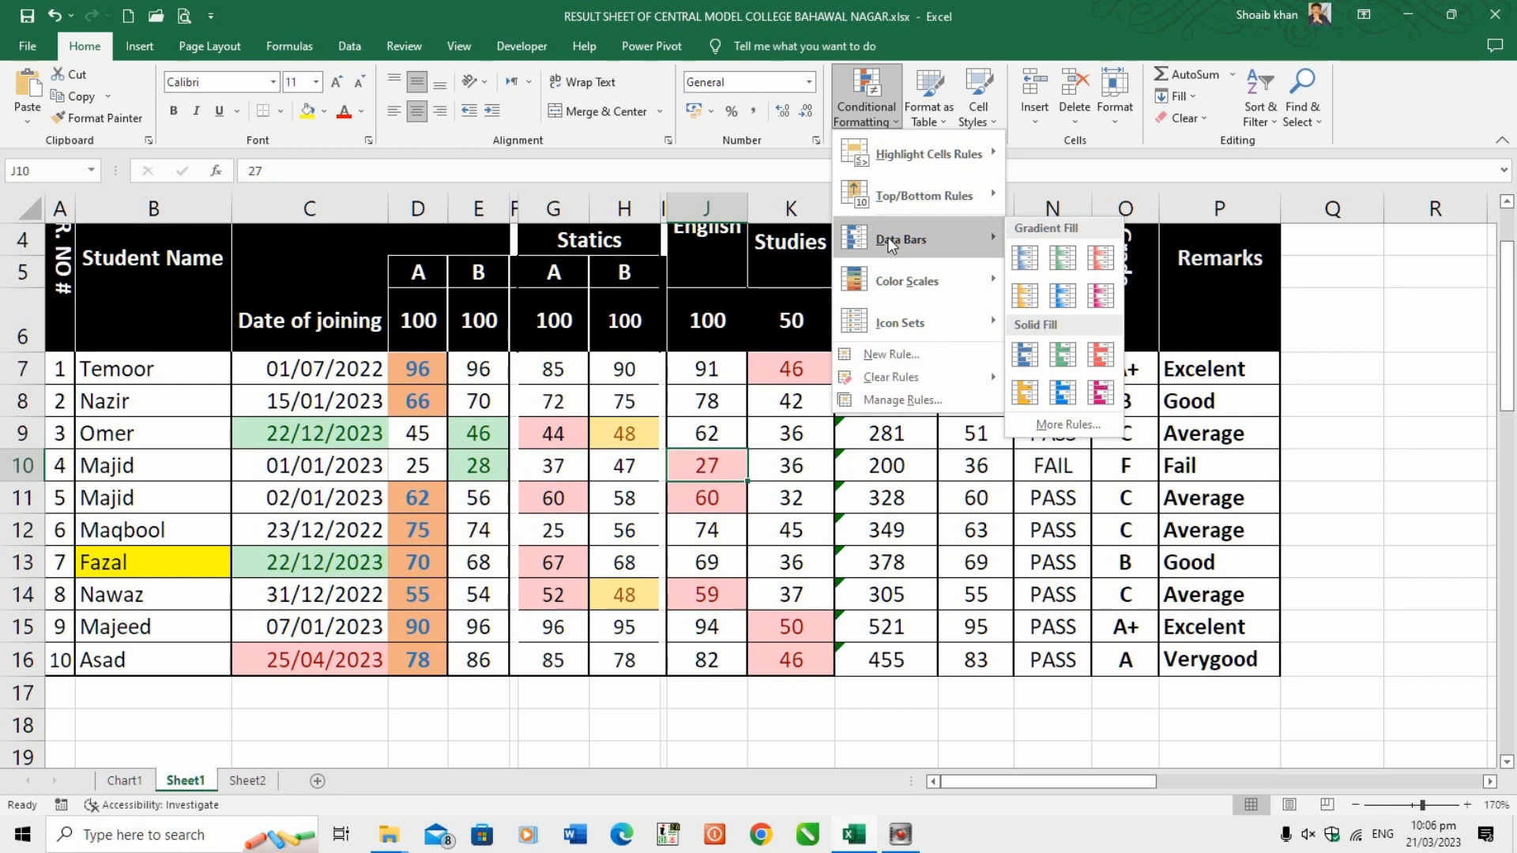
pyautogui.click(862, 488)
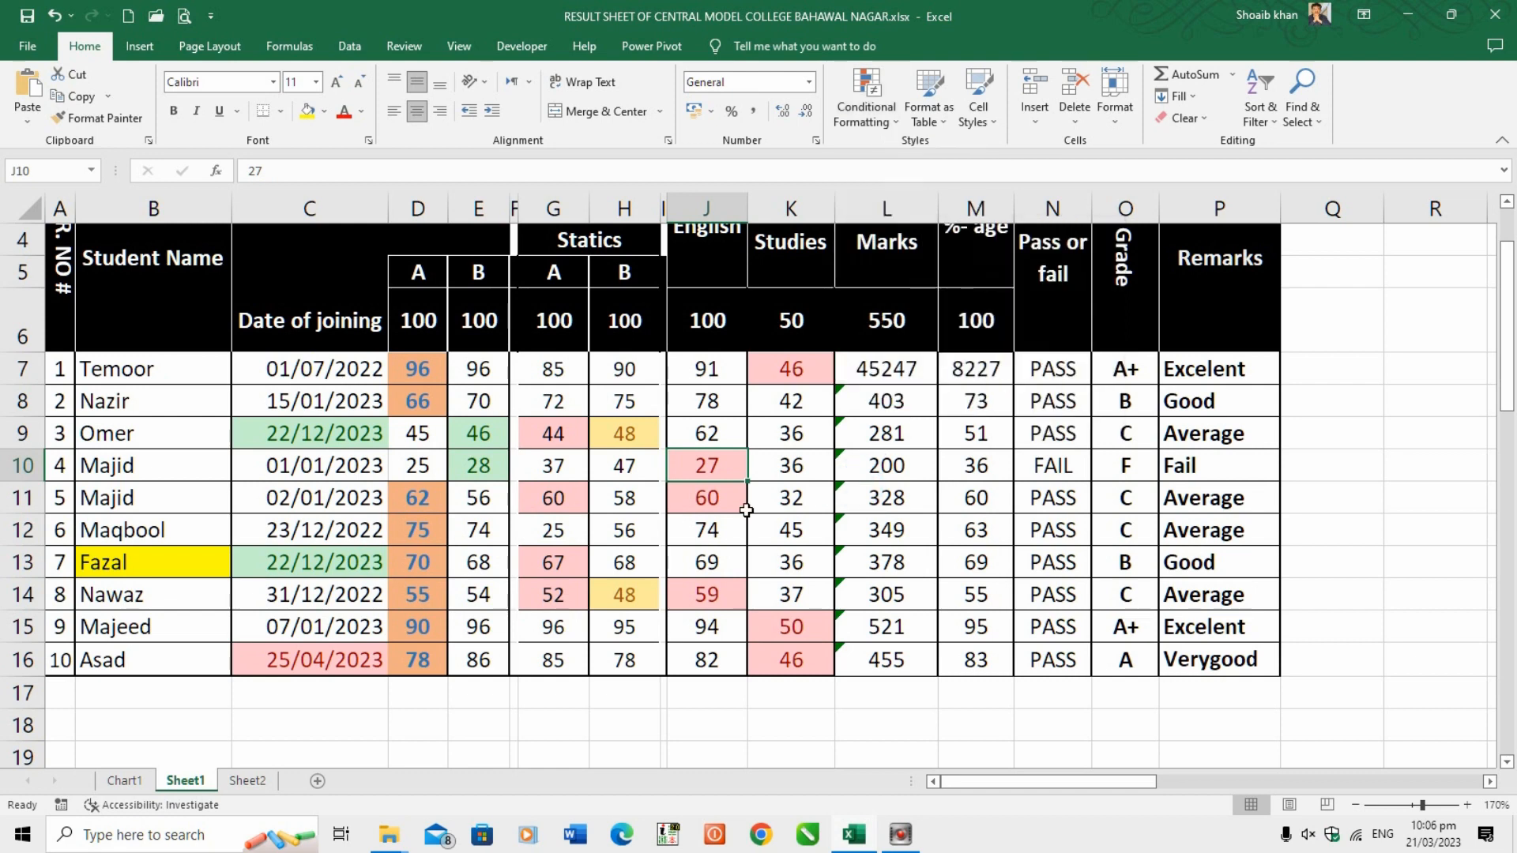
# Correct the total marks formula in L7 to =SUM(D7:K7).
pyautogui.click(881, 370)
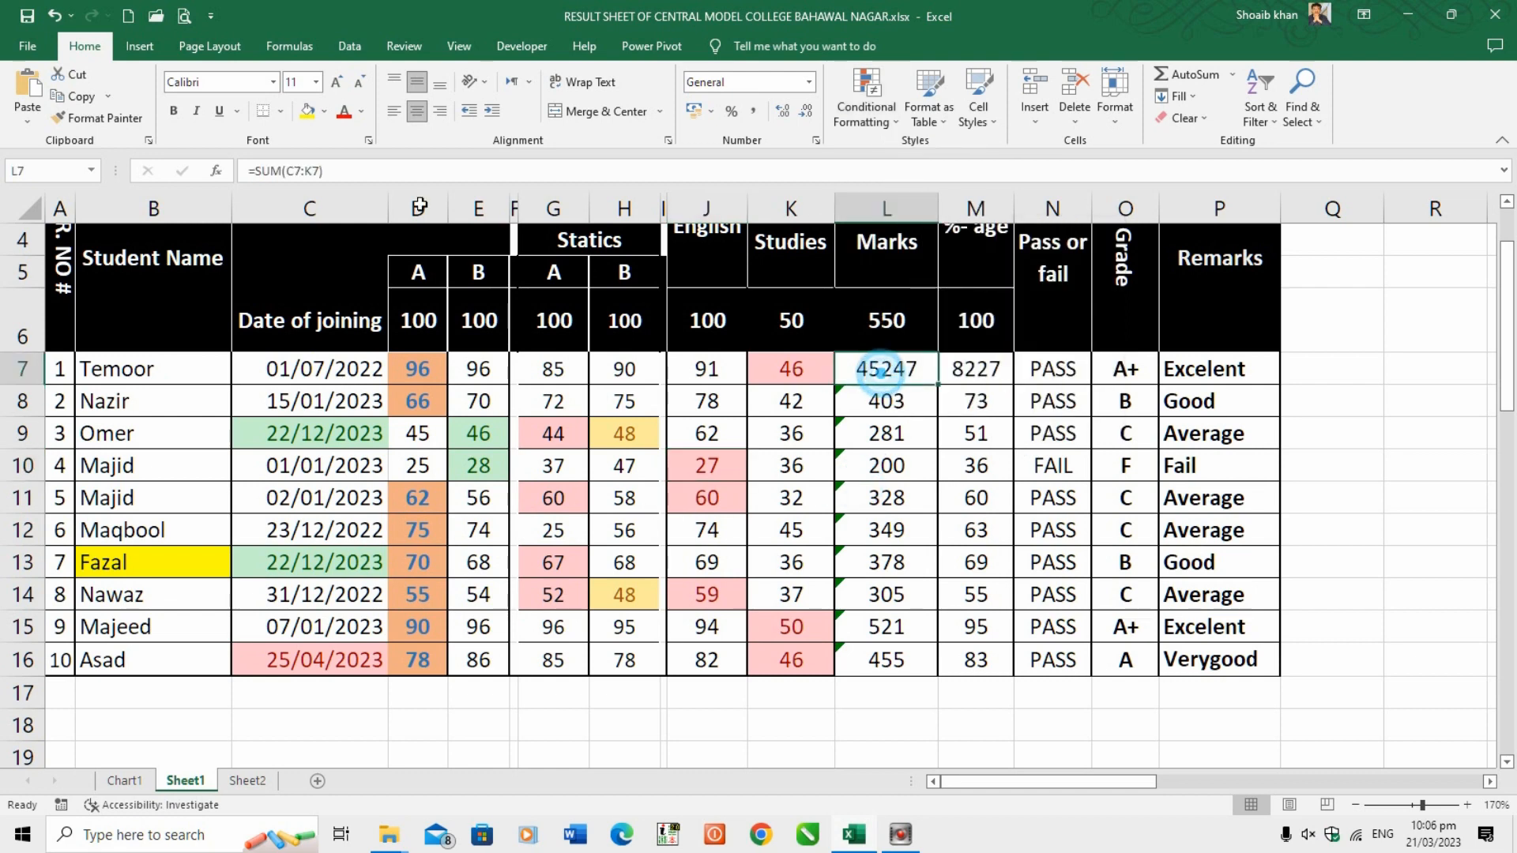
pyautogui.click(292, 170)
pyautogui.press('BackSpace')
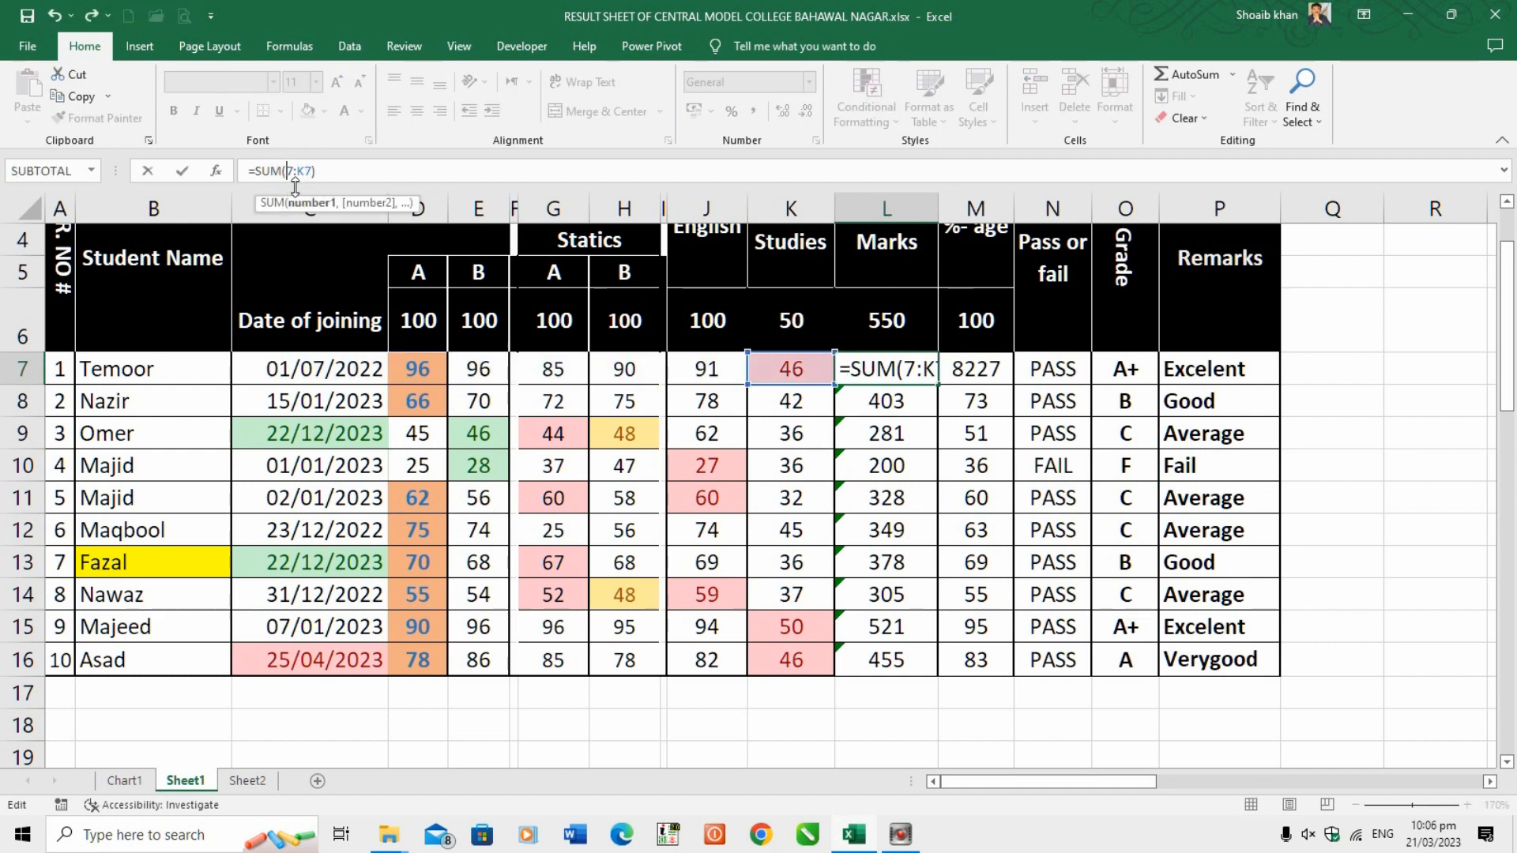
pyautogui.write('D')
pyautogui.press('Return')
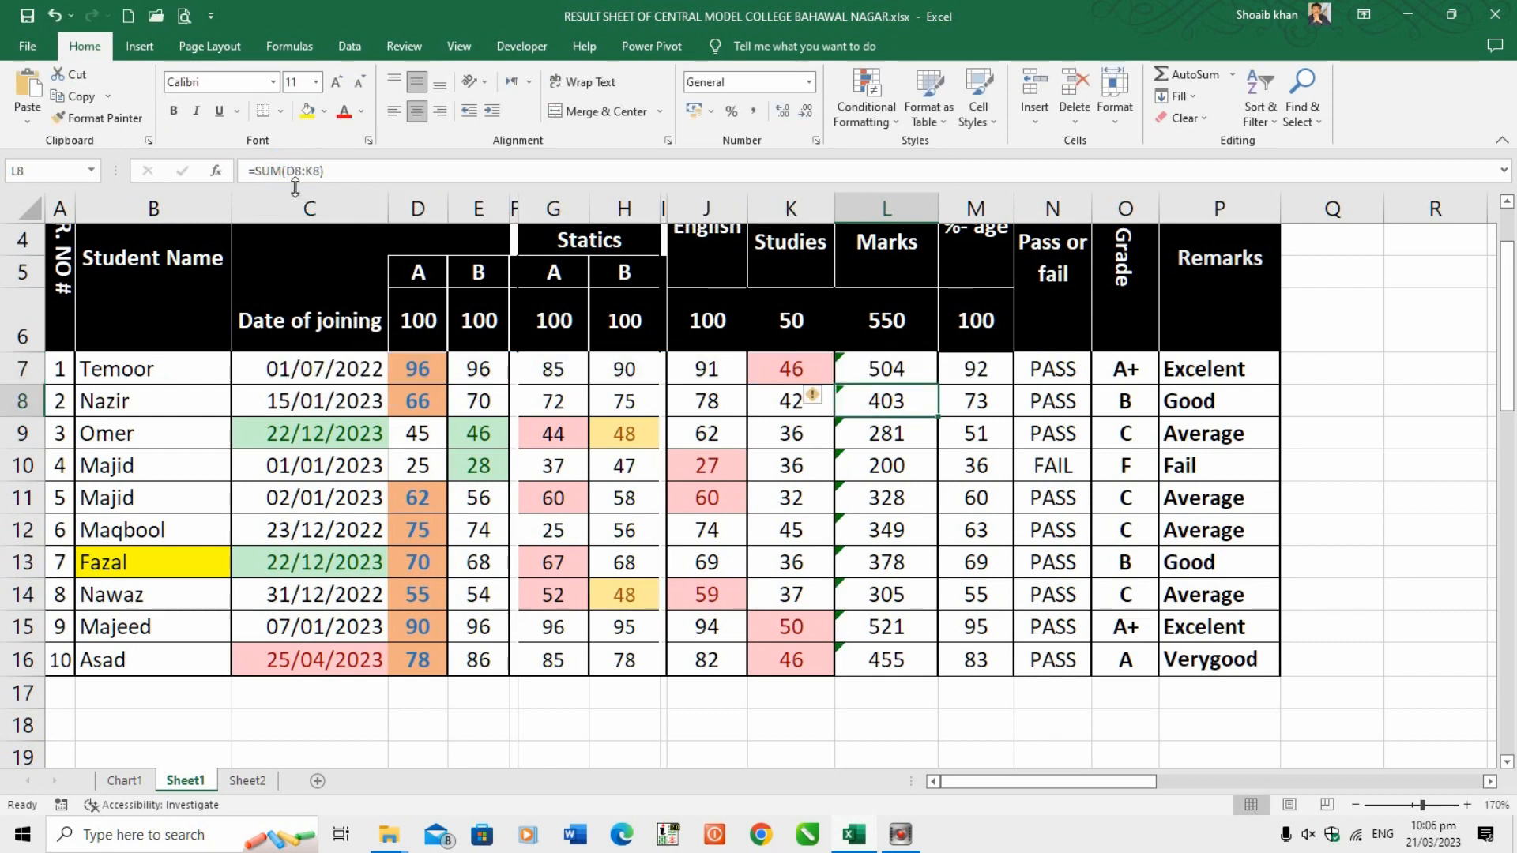
# Apply magenta gradient-fill data bars to the total marks in L7:L16.
pyautogui.moveTo(886, 371); pyautogui.dragTo(893, 654)
pyautogui.click(894, 123)
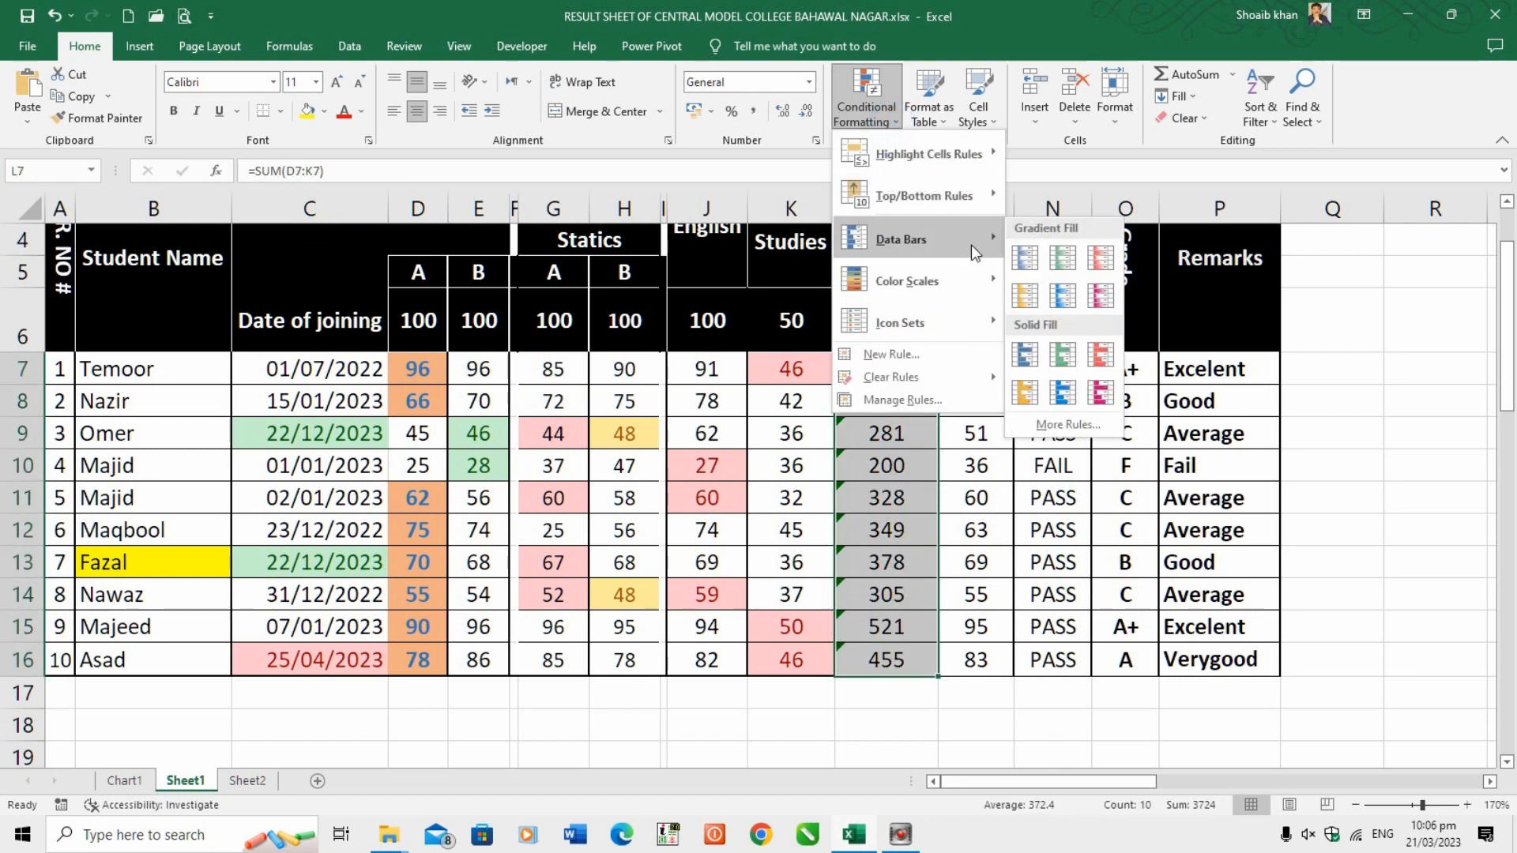
pyautogui.click(1100, 297)
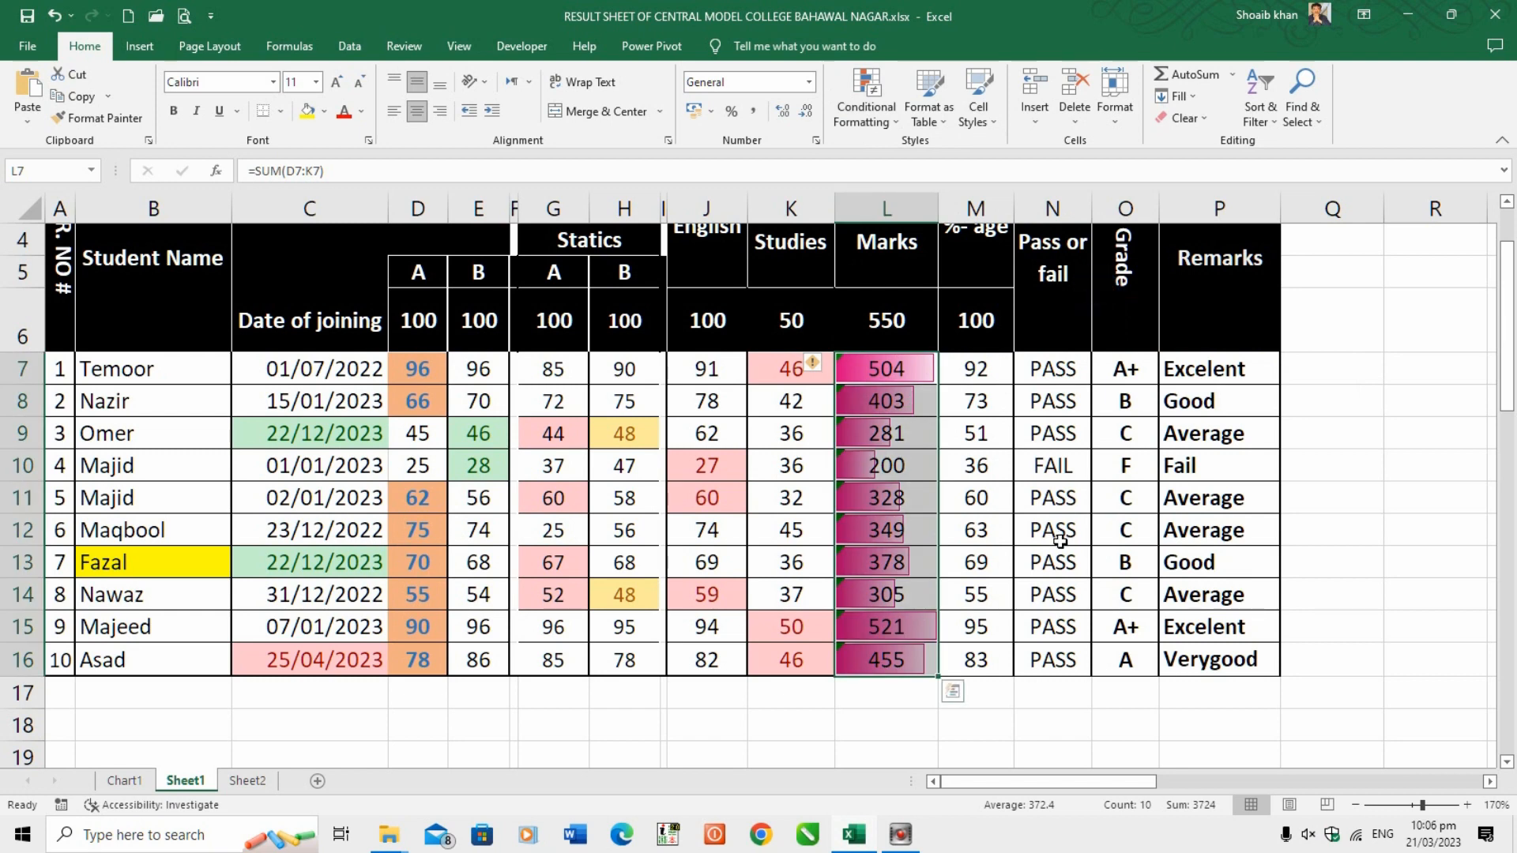
pyautogui.click(971, 523)
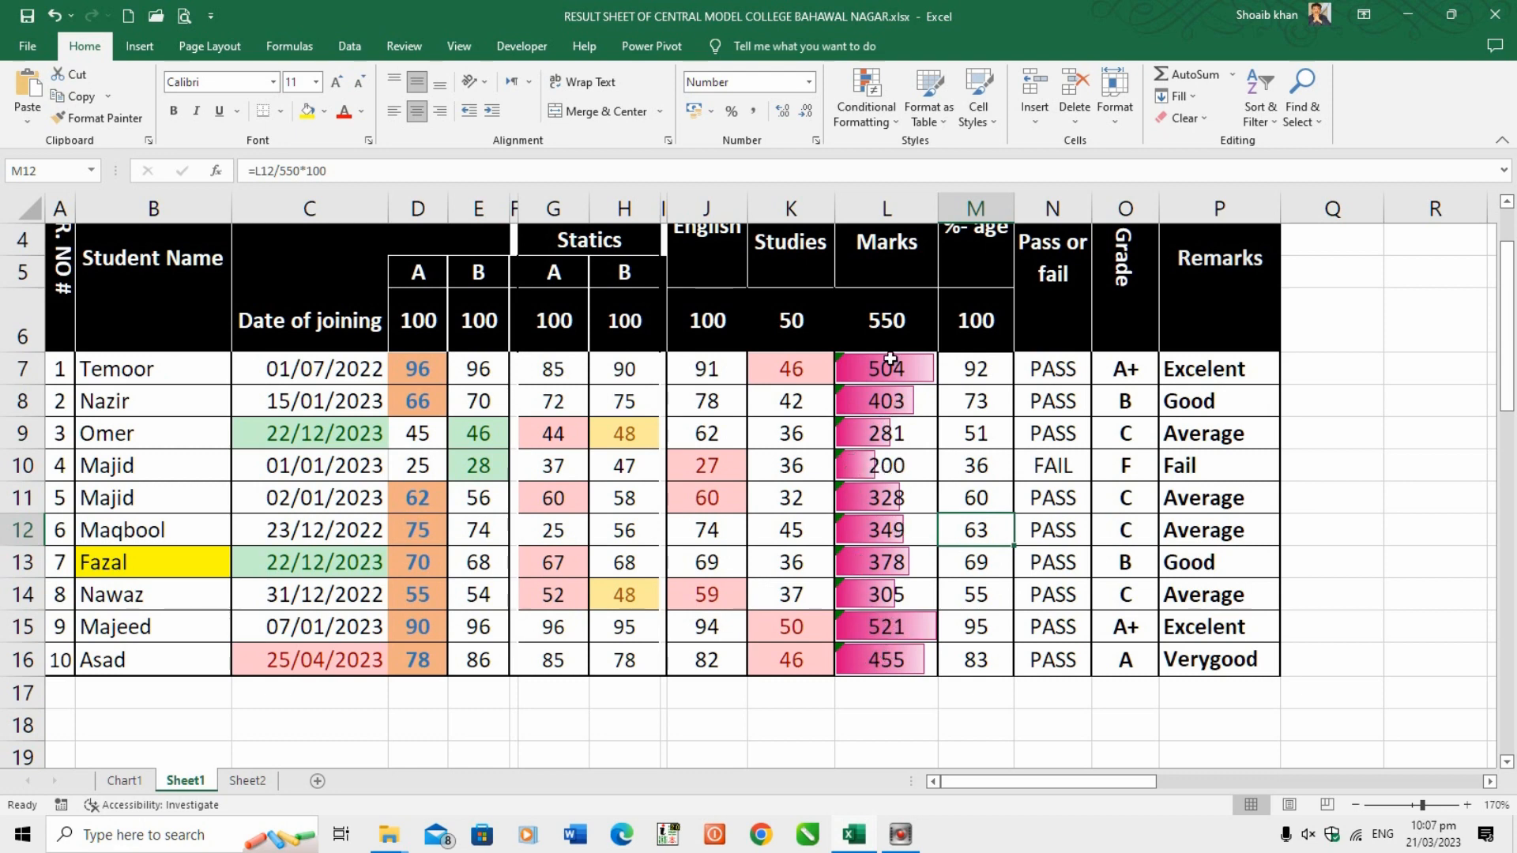
# Clear the conditional formatting rules from the total marks in L7:L16 to remove the magenta data bars.
pyautogui.moveTo(875, 369); pyautogui.dragTo(874, 660)
pyautogui.click(894, 125)
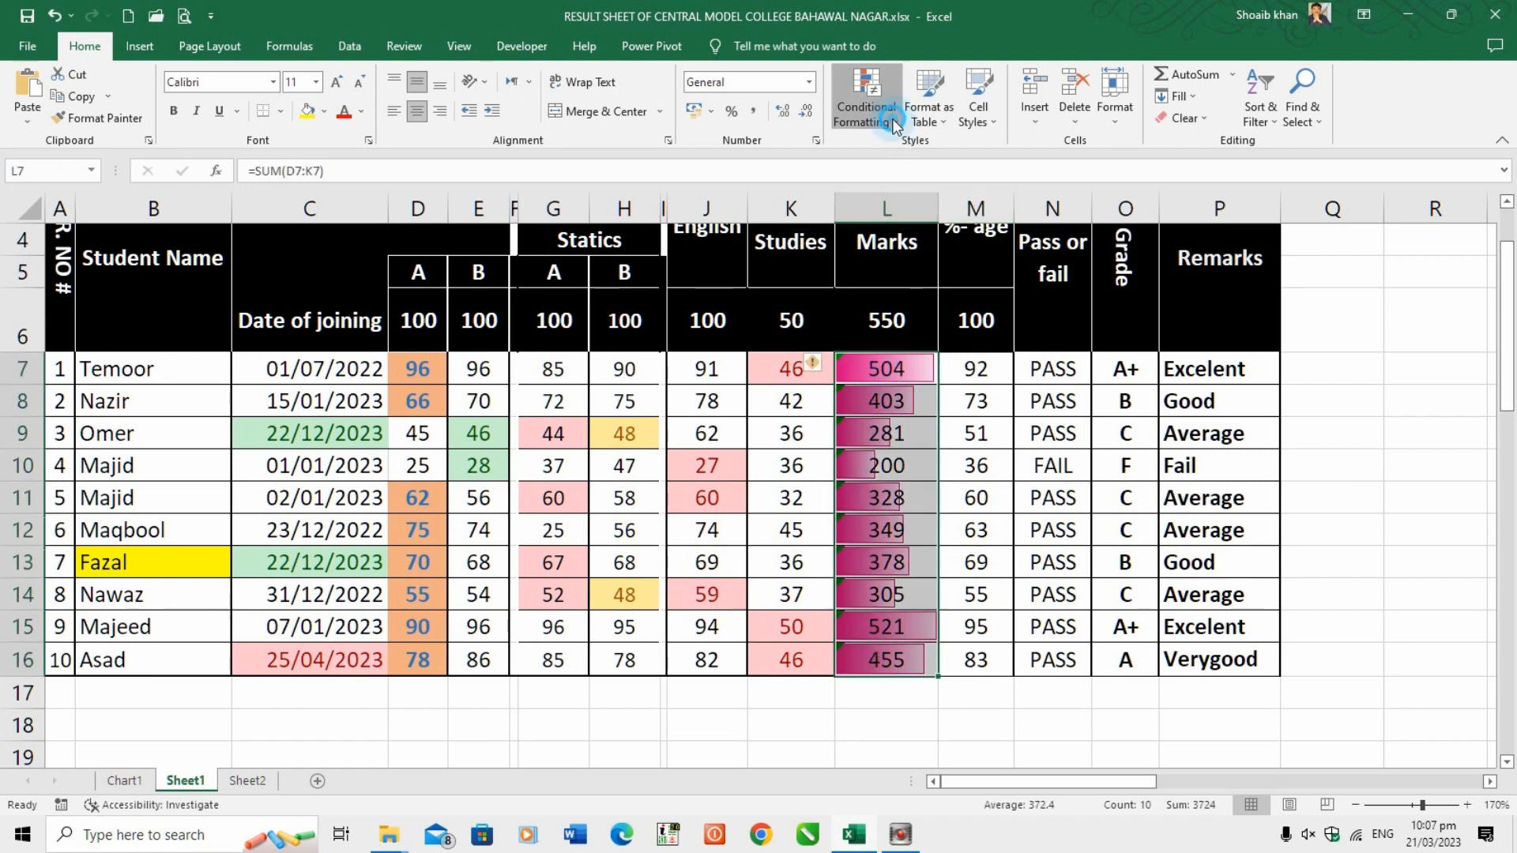
pyautogui.moveTo(901, 379)
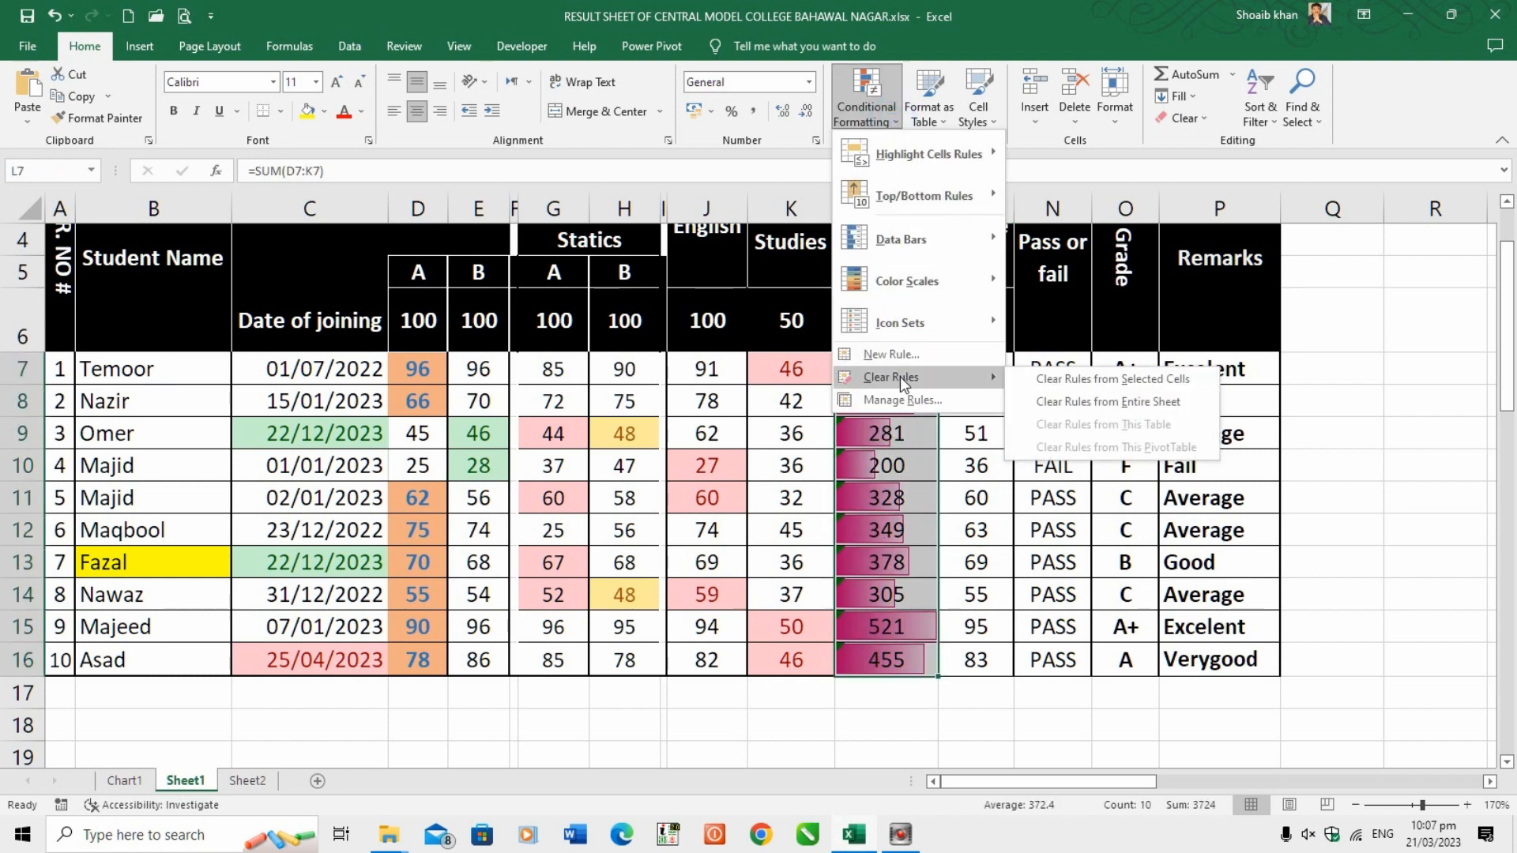
pyautogui.click(1092, 376)
# Apply green solid-fill data bars to the total marks in L7:L16.
pyautogui.moveTo(905, 370); pyautogui.dragTo(900, 660)
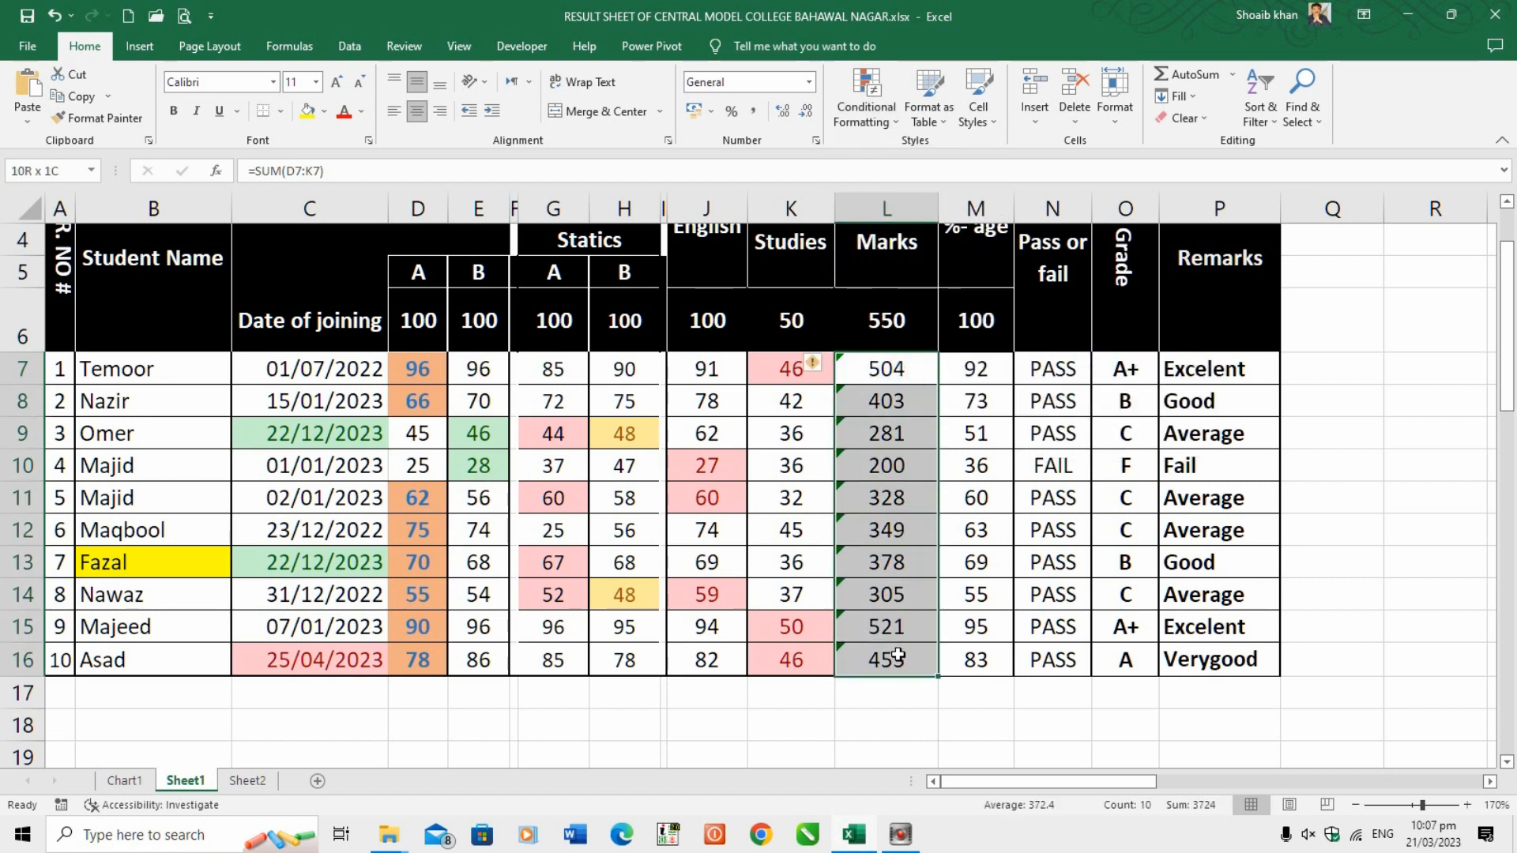
pyautogui.click(895, 127)
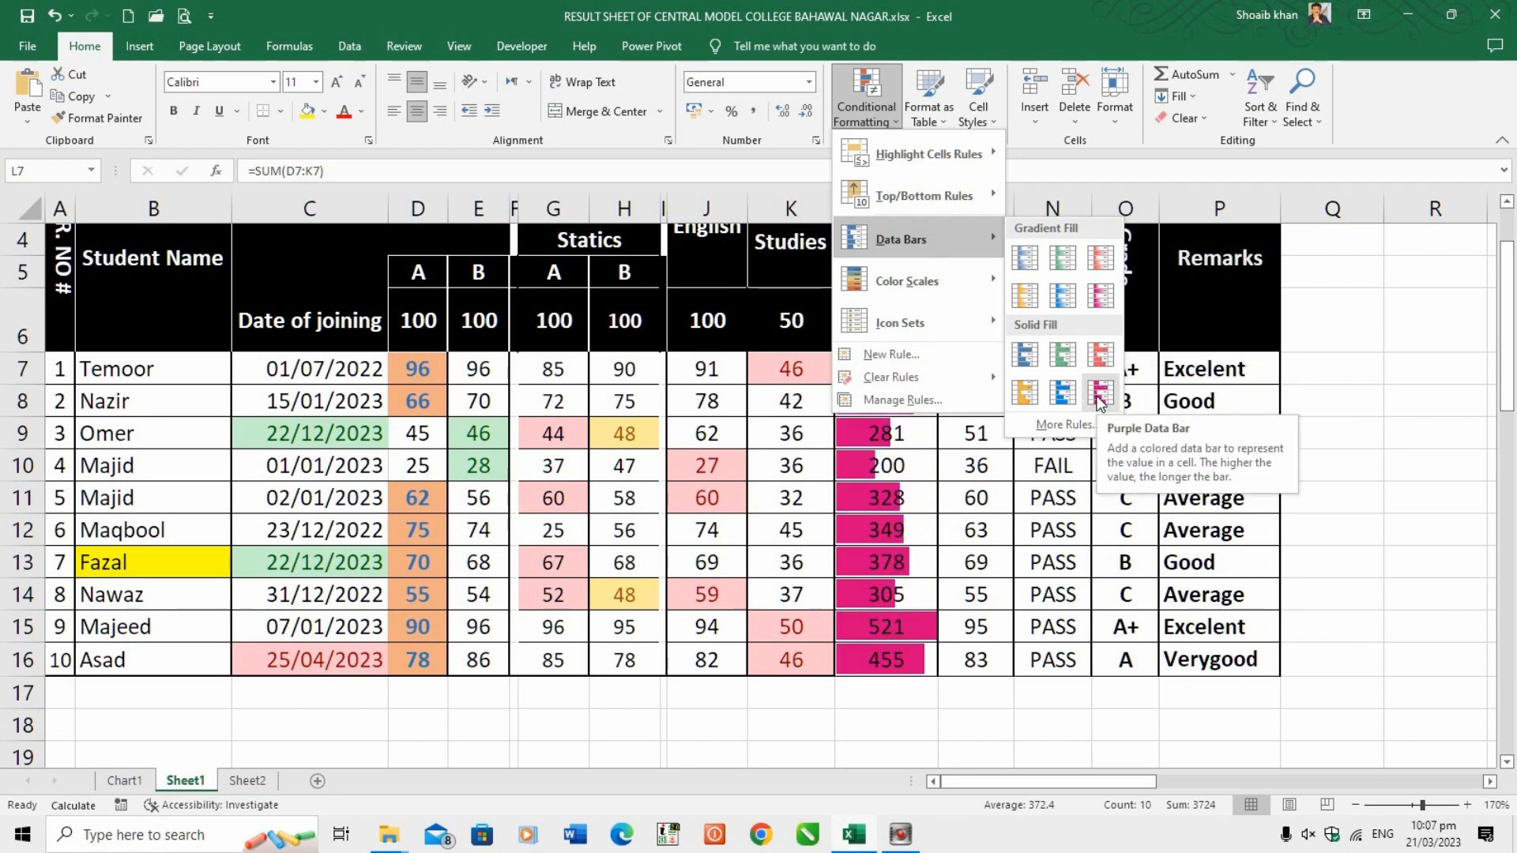
pyautogui.click(1063, 354)
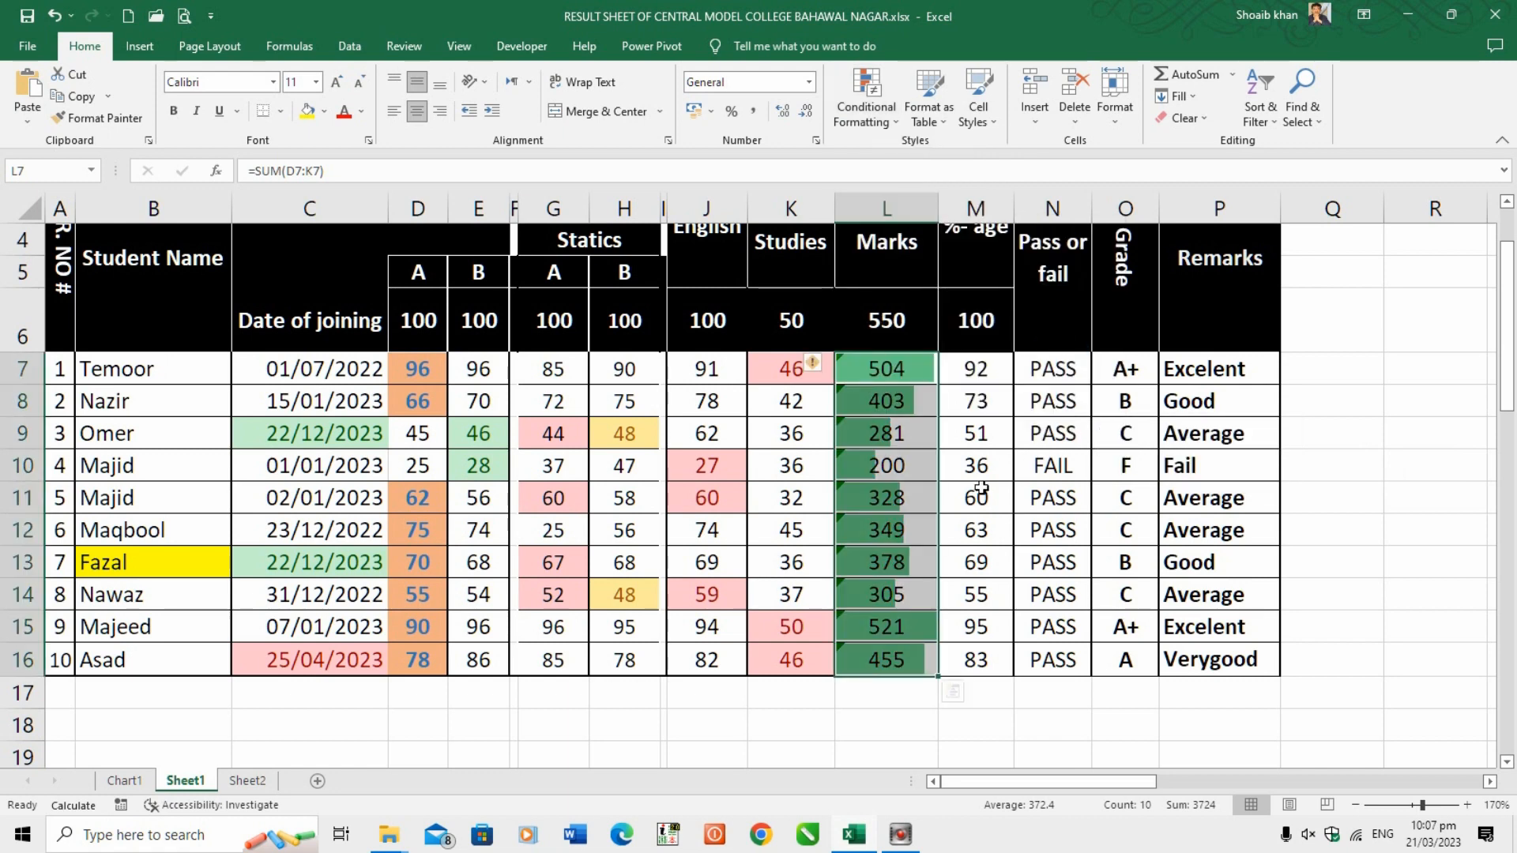
pyautogui.click(931, 432)
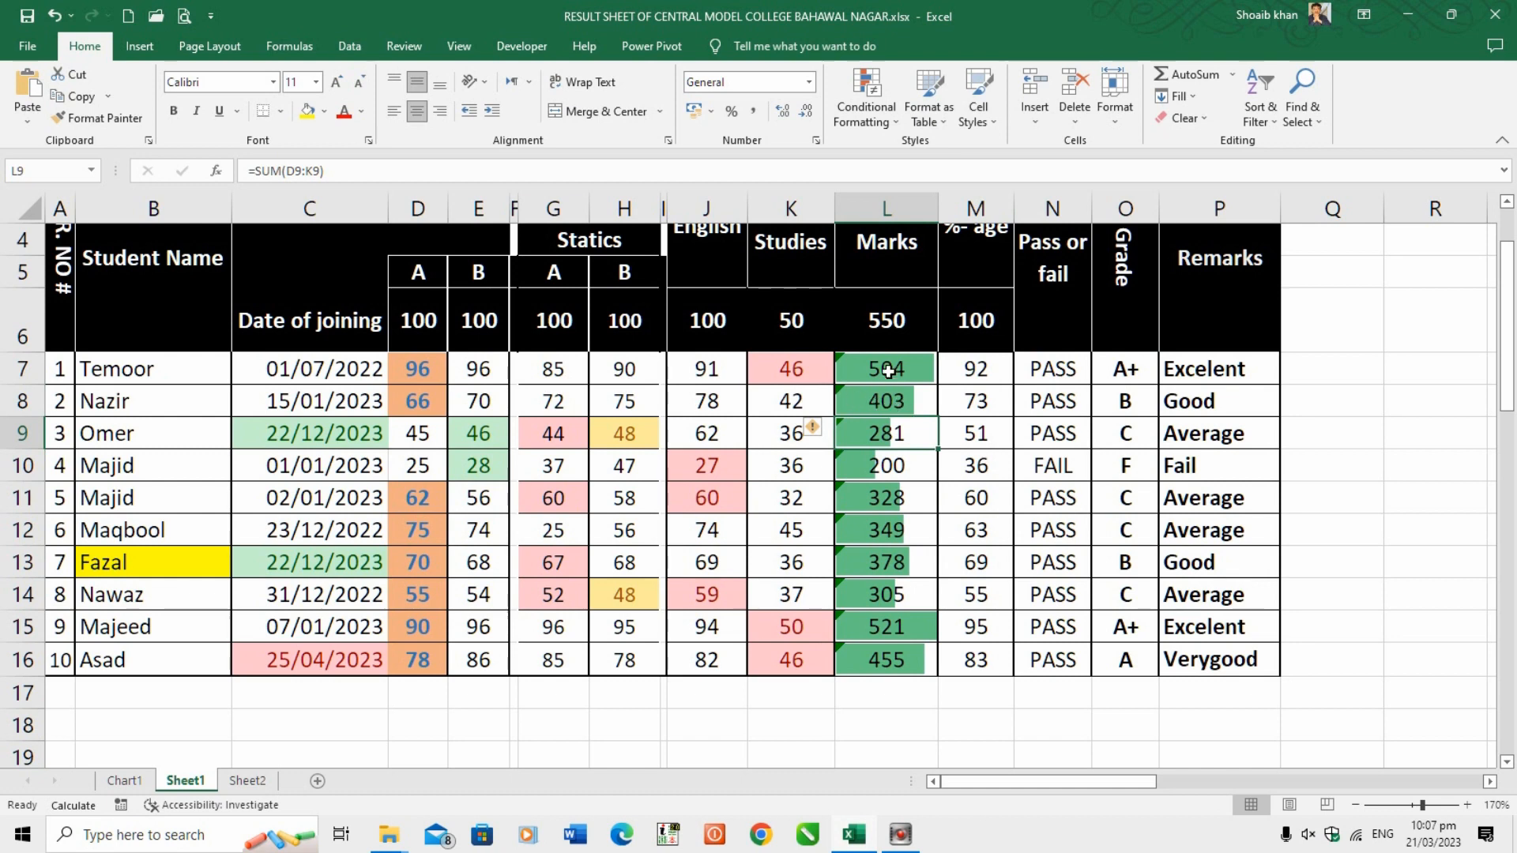
# Clear the green data bar rule from the total marks in L7:L16.
pyautogui.moveTo(886, 369); pyautogui.dragTo(881, 662)
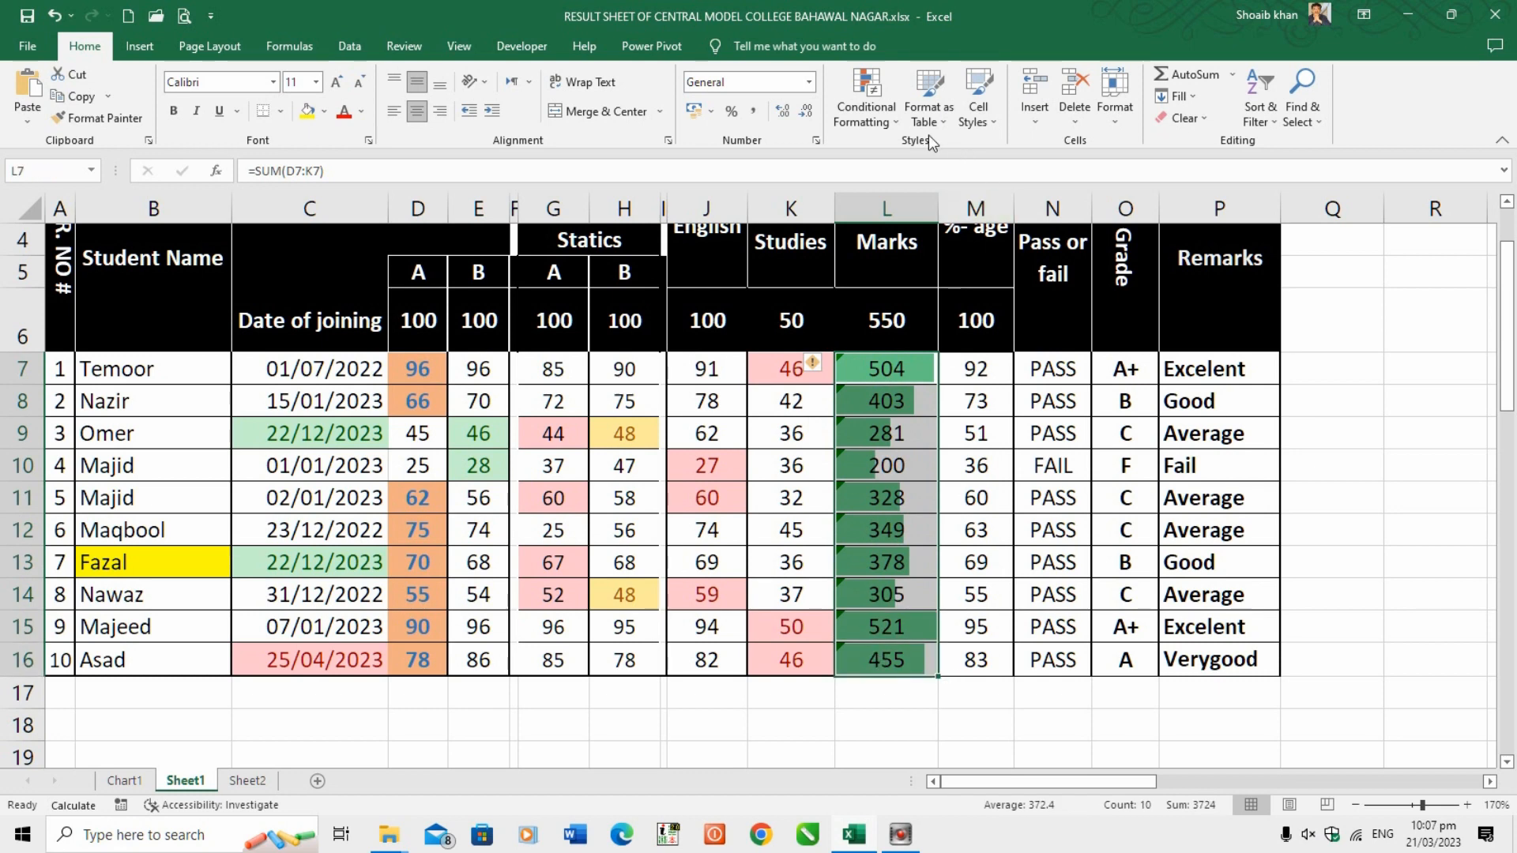
pyautogui.click(867, 107)
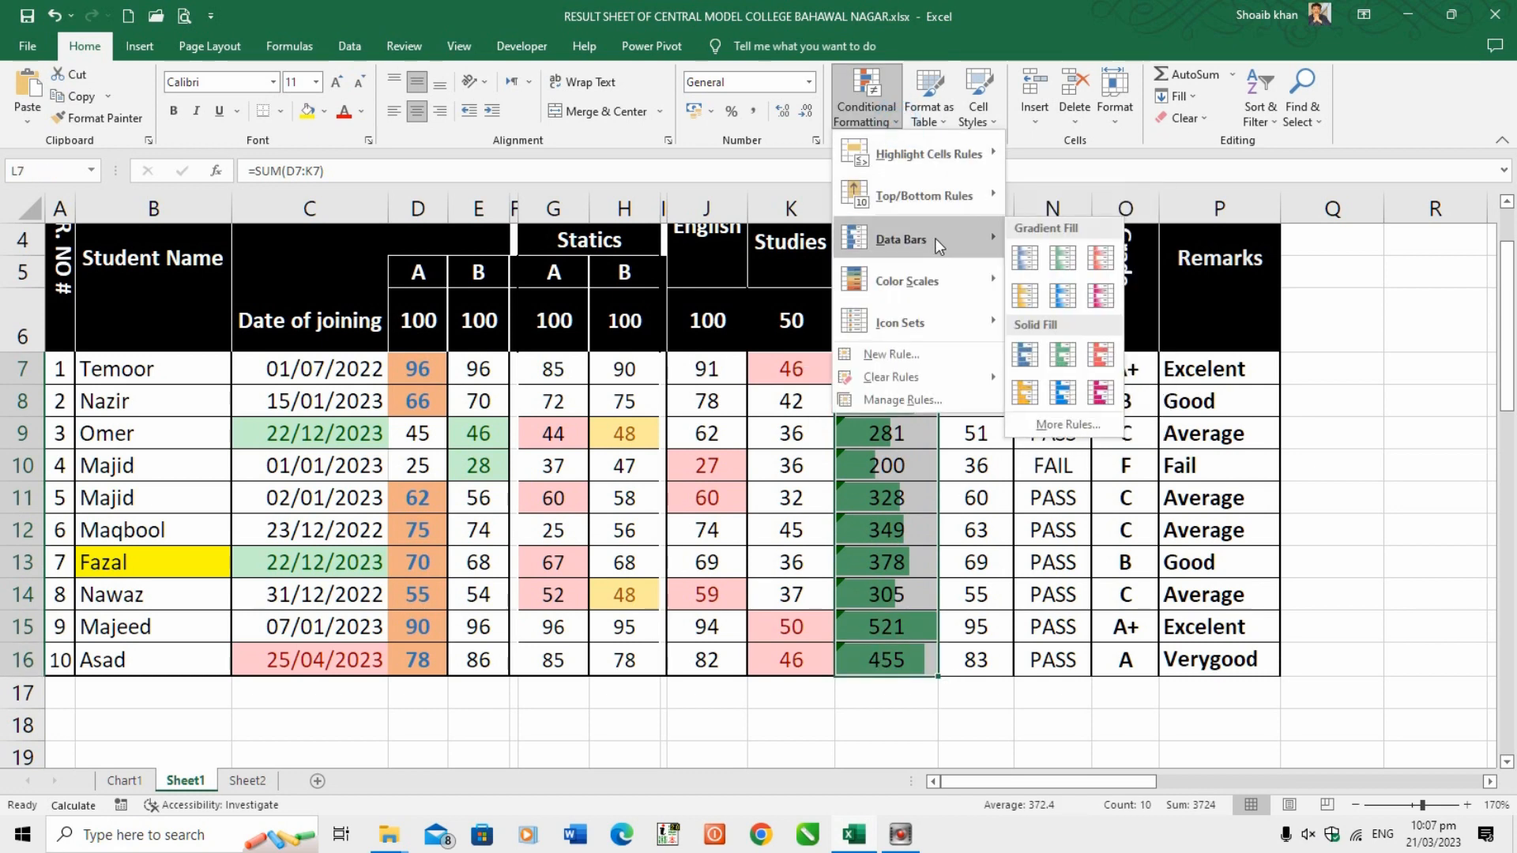
pyautogui.moveTo(935, 288)
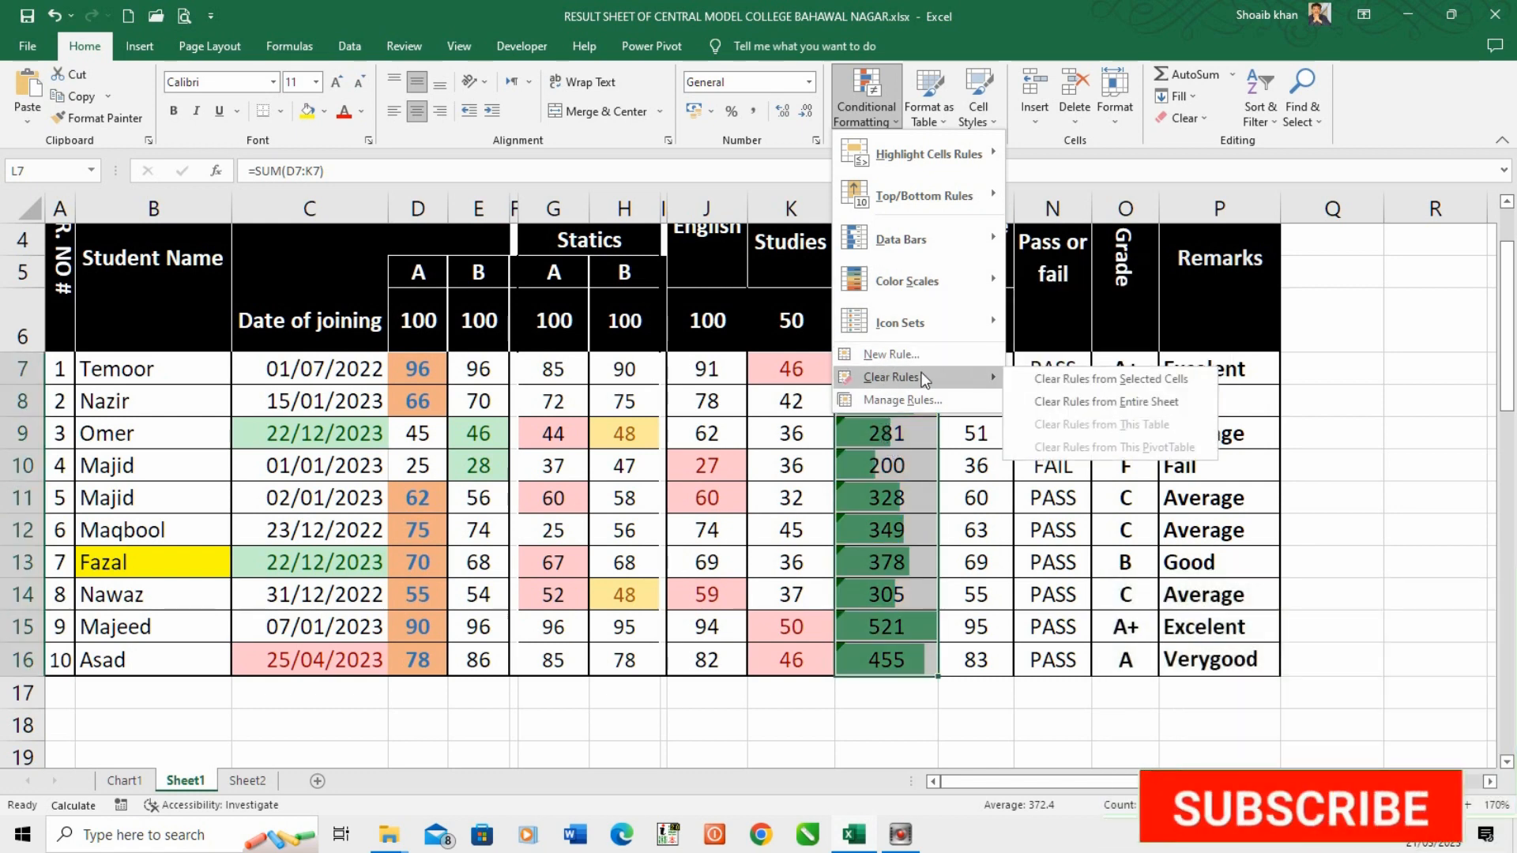
pyautogui.click(1082, 378)
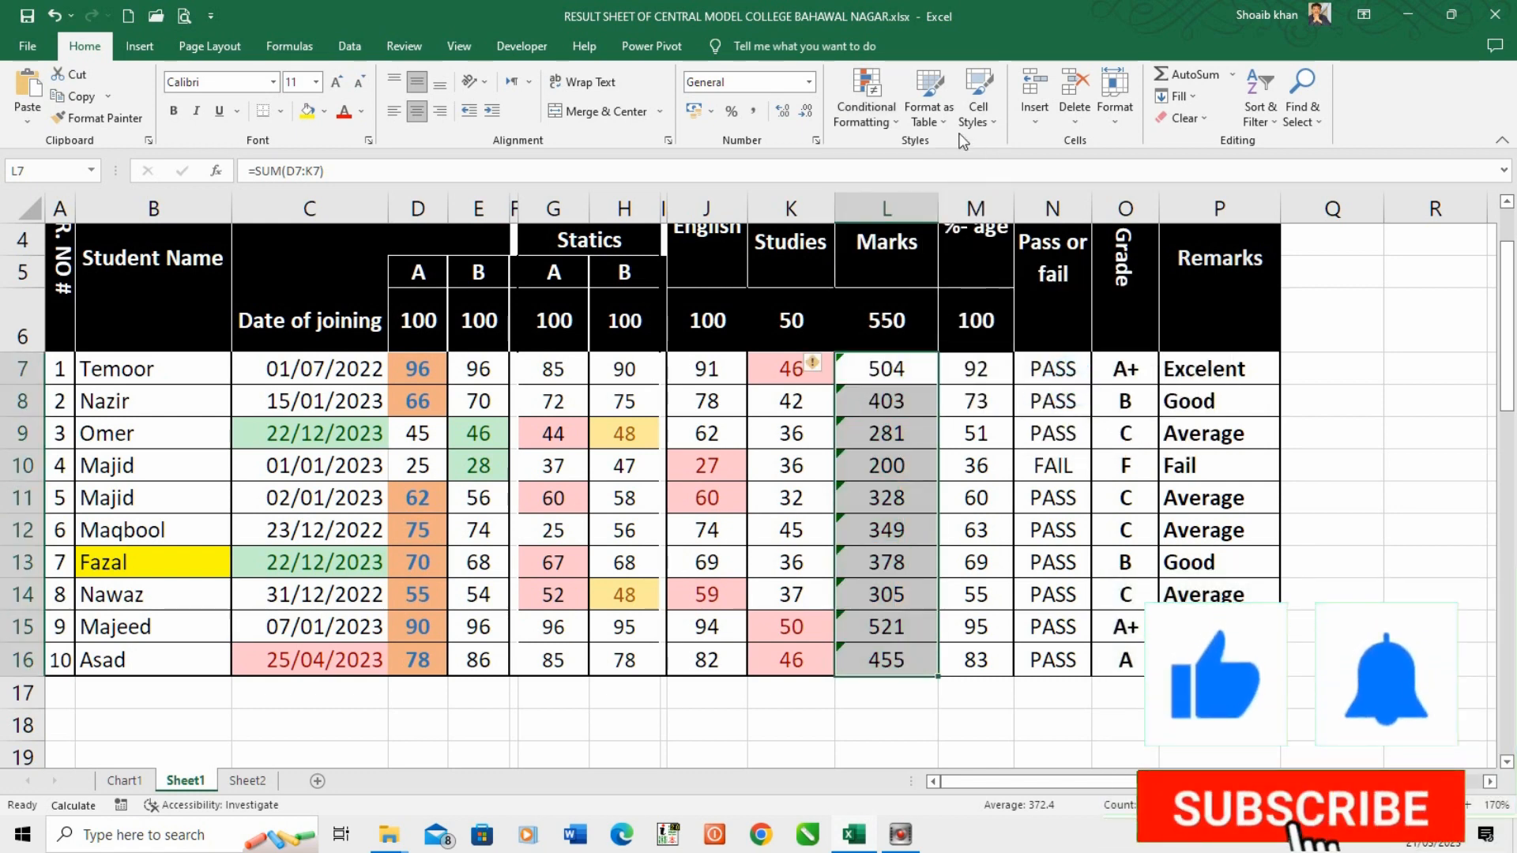
# Apply the Green - Yellow - Red color scale to the total marks in L7:L16.
pyautogui.click(867, 107)
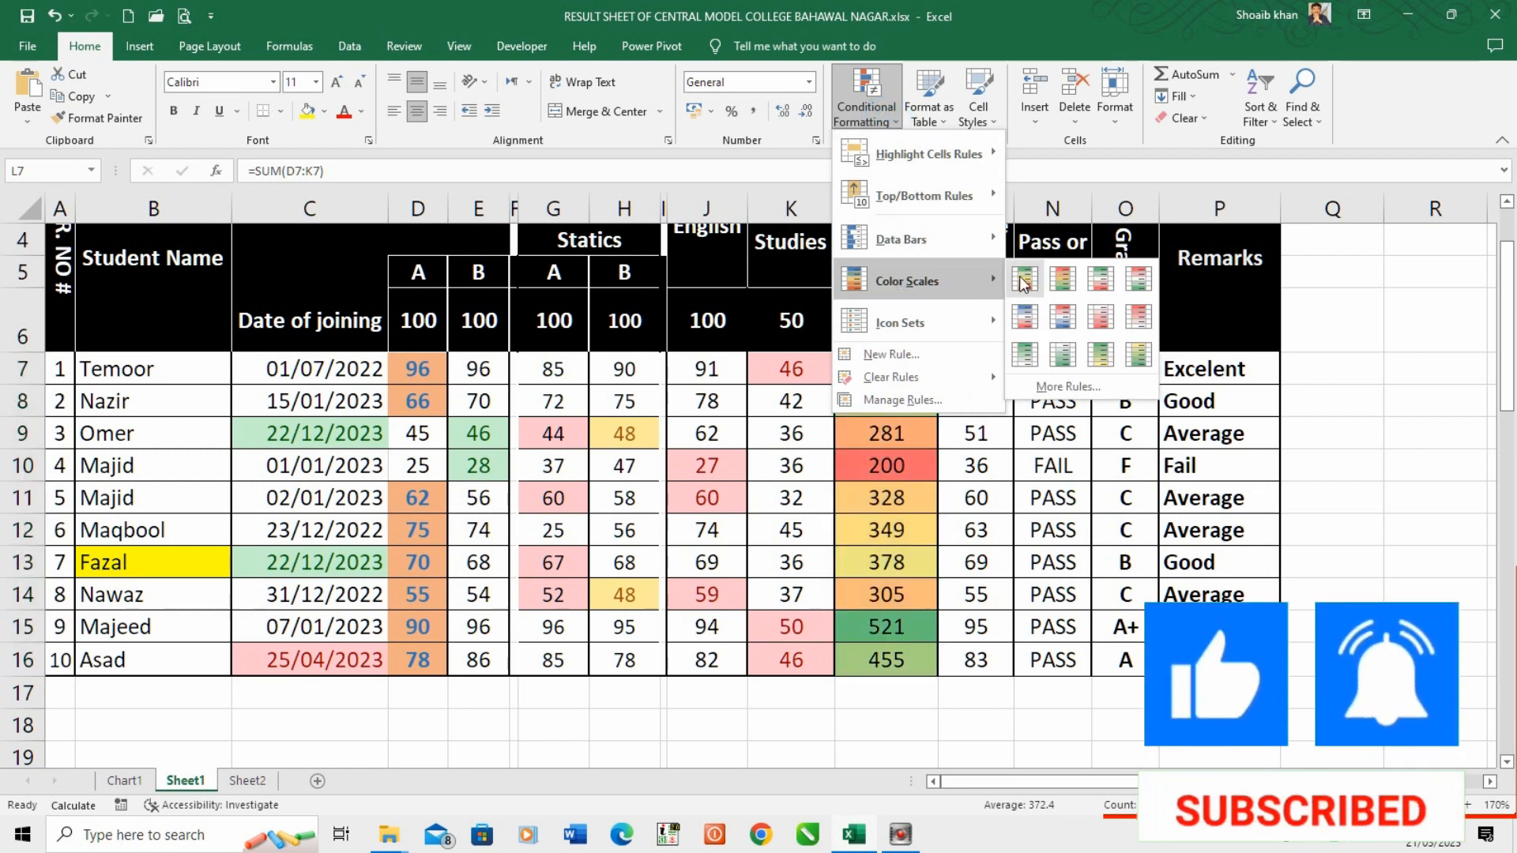
pyautogui.click(1023, 283)
pyautogui.click(886, 465)
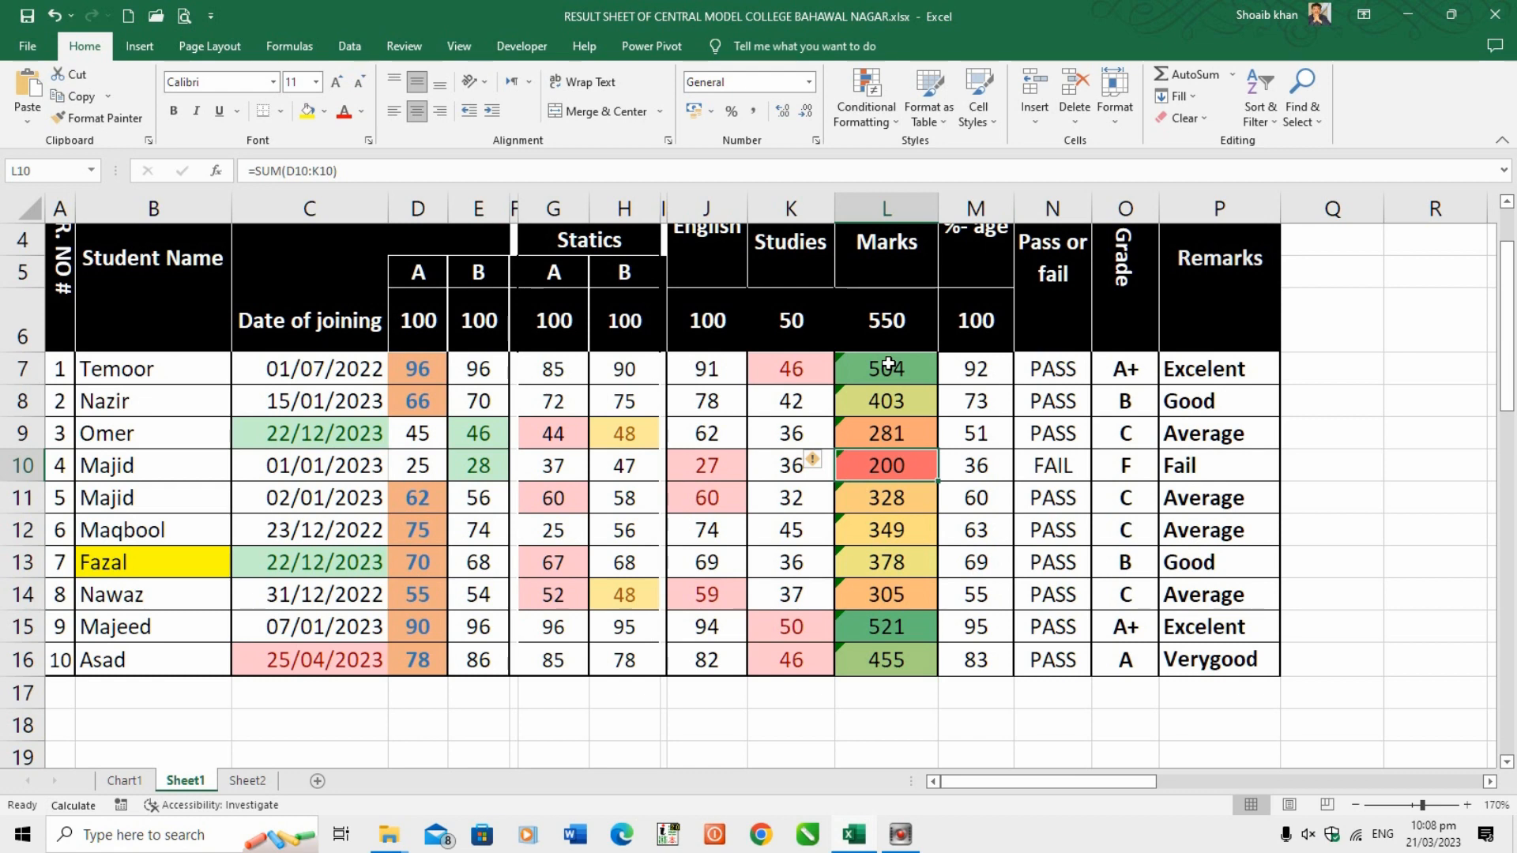
# Clear the color scale rule from the total marks in L7:L16.
pyautogui.moveTo(888, 364); pyautogui.dragTo(911, 656)
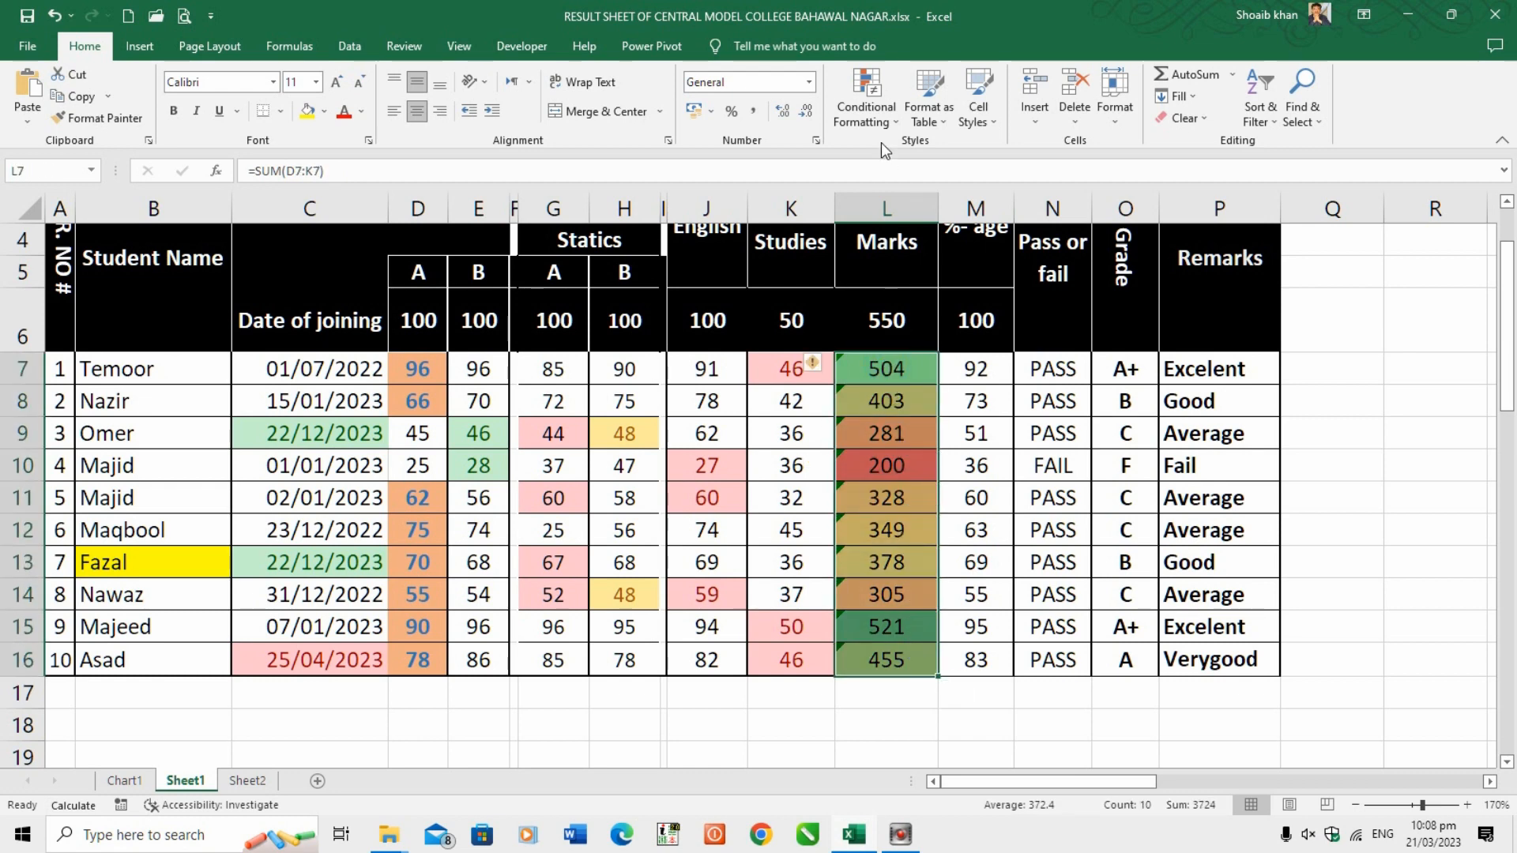
pyautogui.click(886, 123)
pyautogui.moveTo(922, 377)
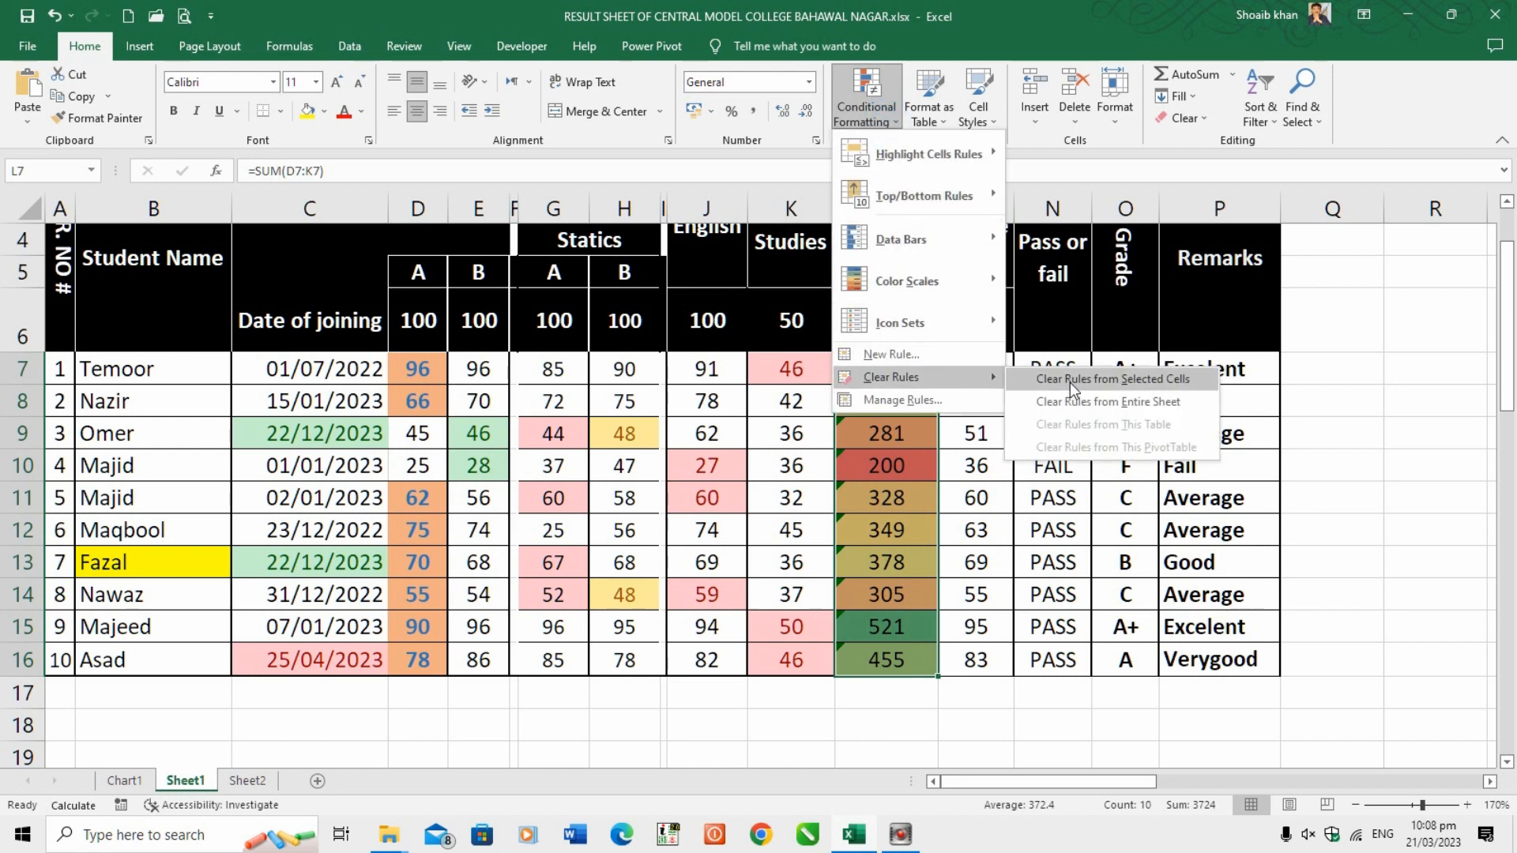
pyautogui.click(1070, 381)
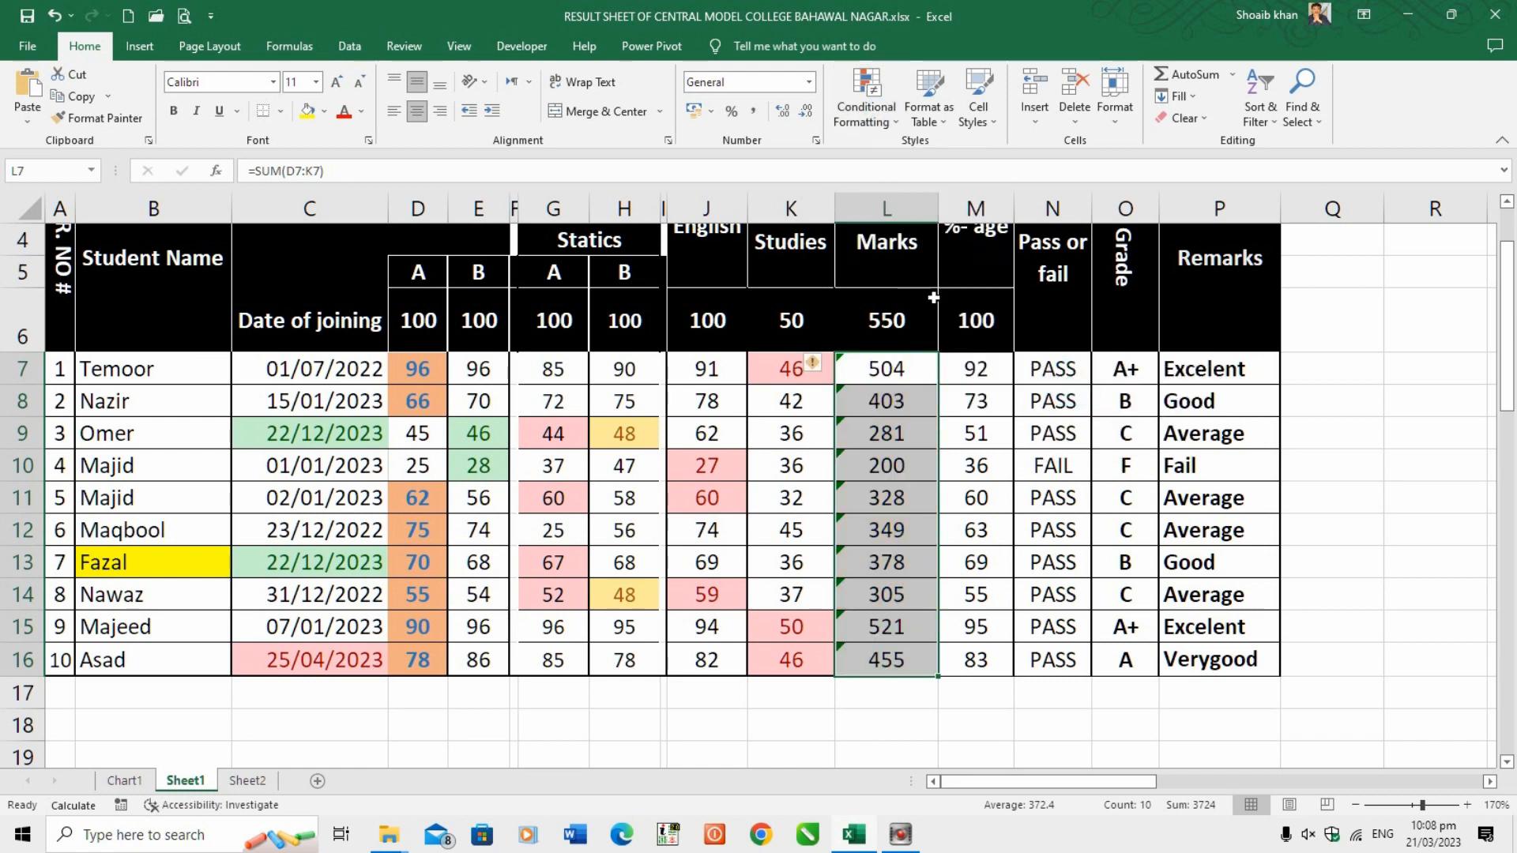
# Apply the directional icon set with three colored arrows to the total marks in L7:L16.
pyautogui.click(886, 123)
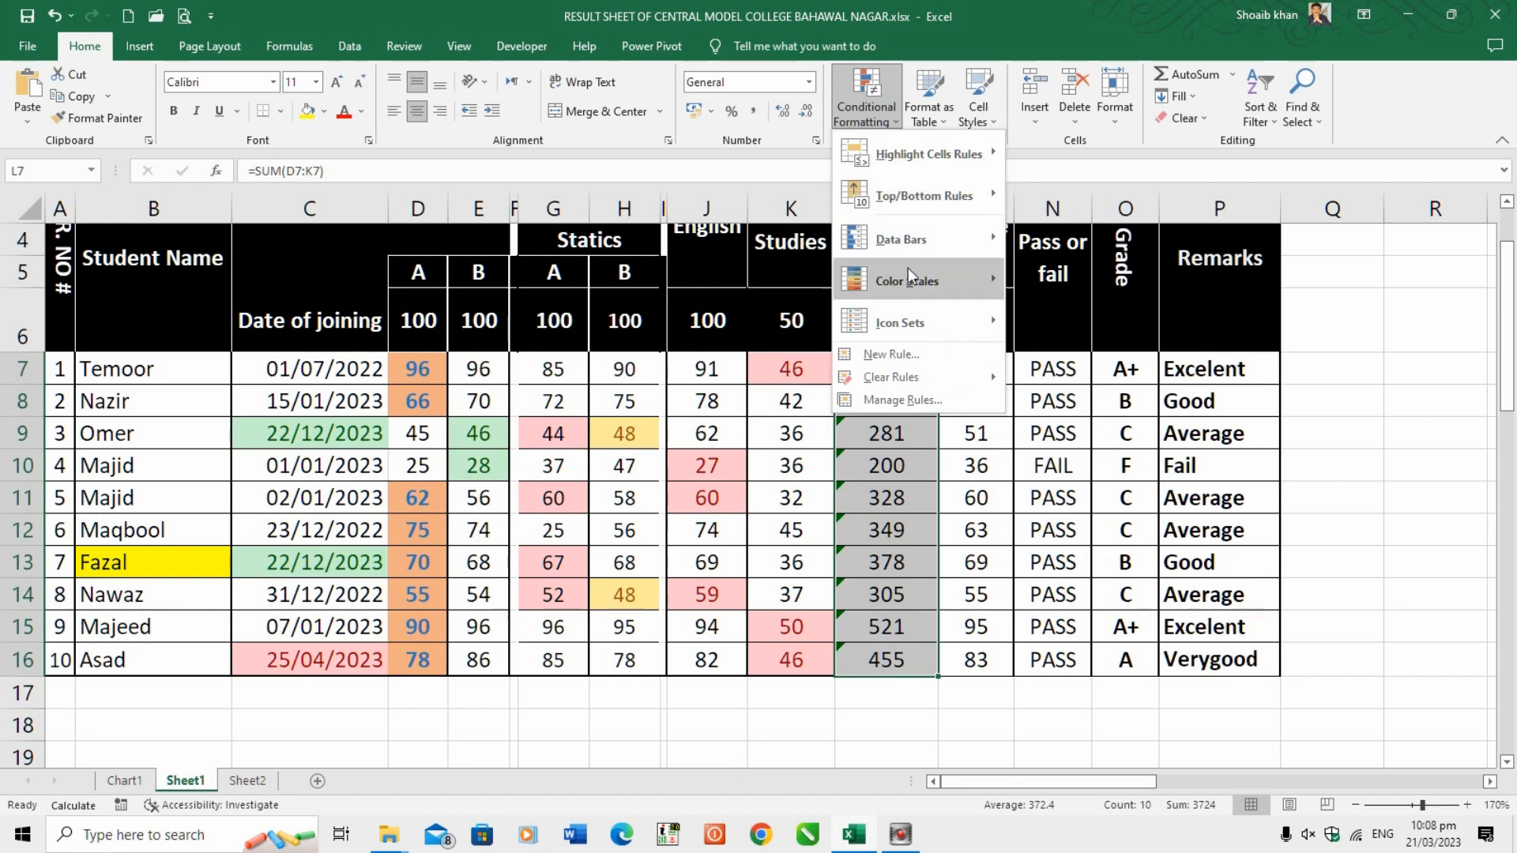
pyautogui.moveTo(907, 277)
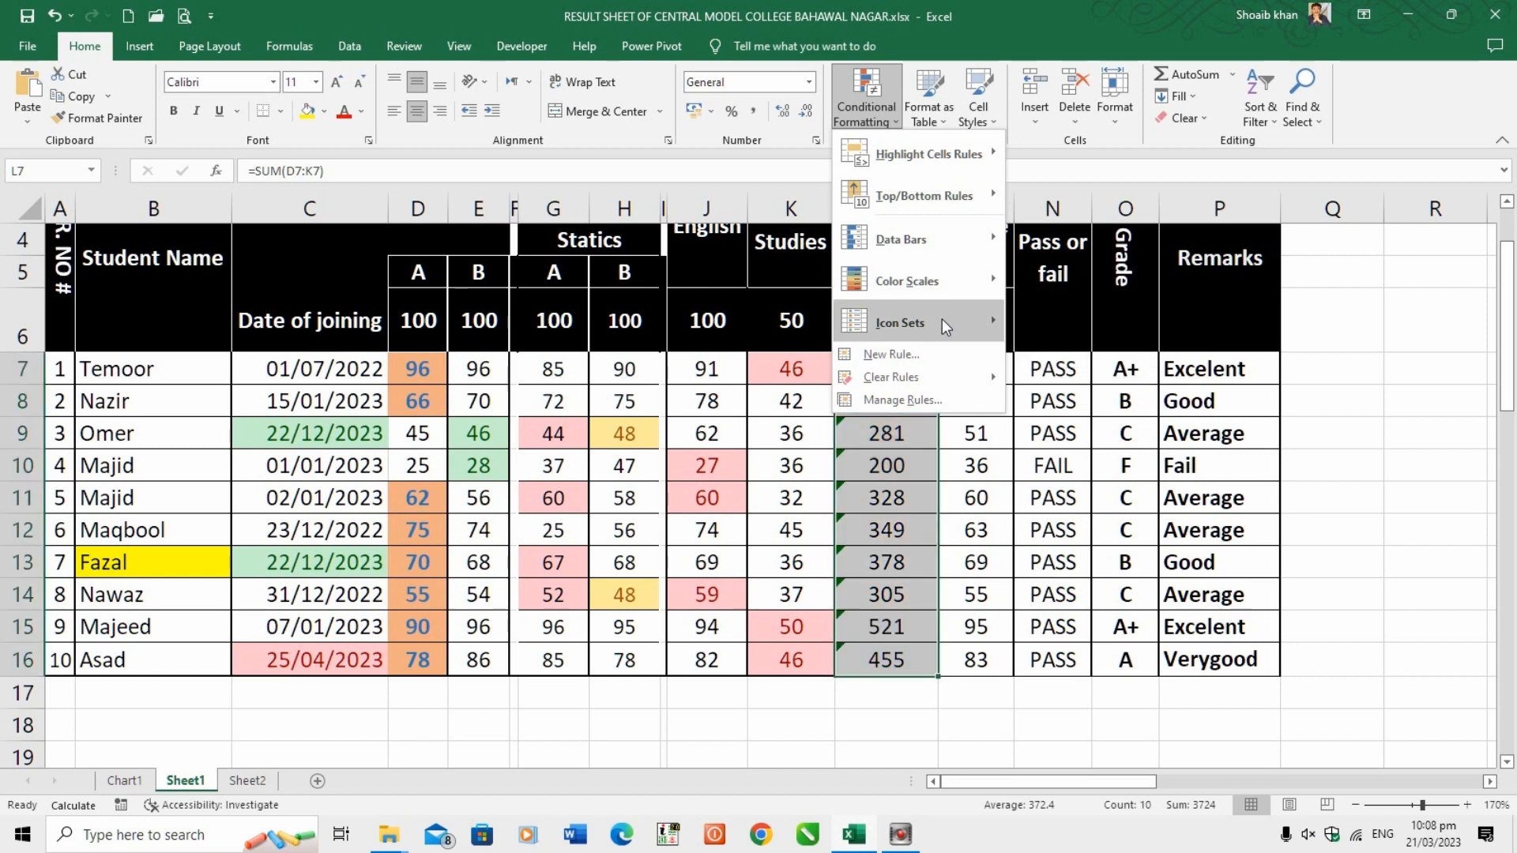
pyautogui.moveTo(945, 325)
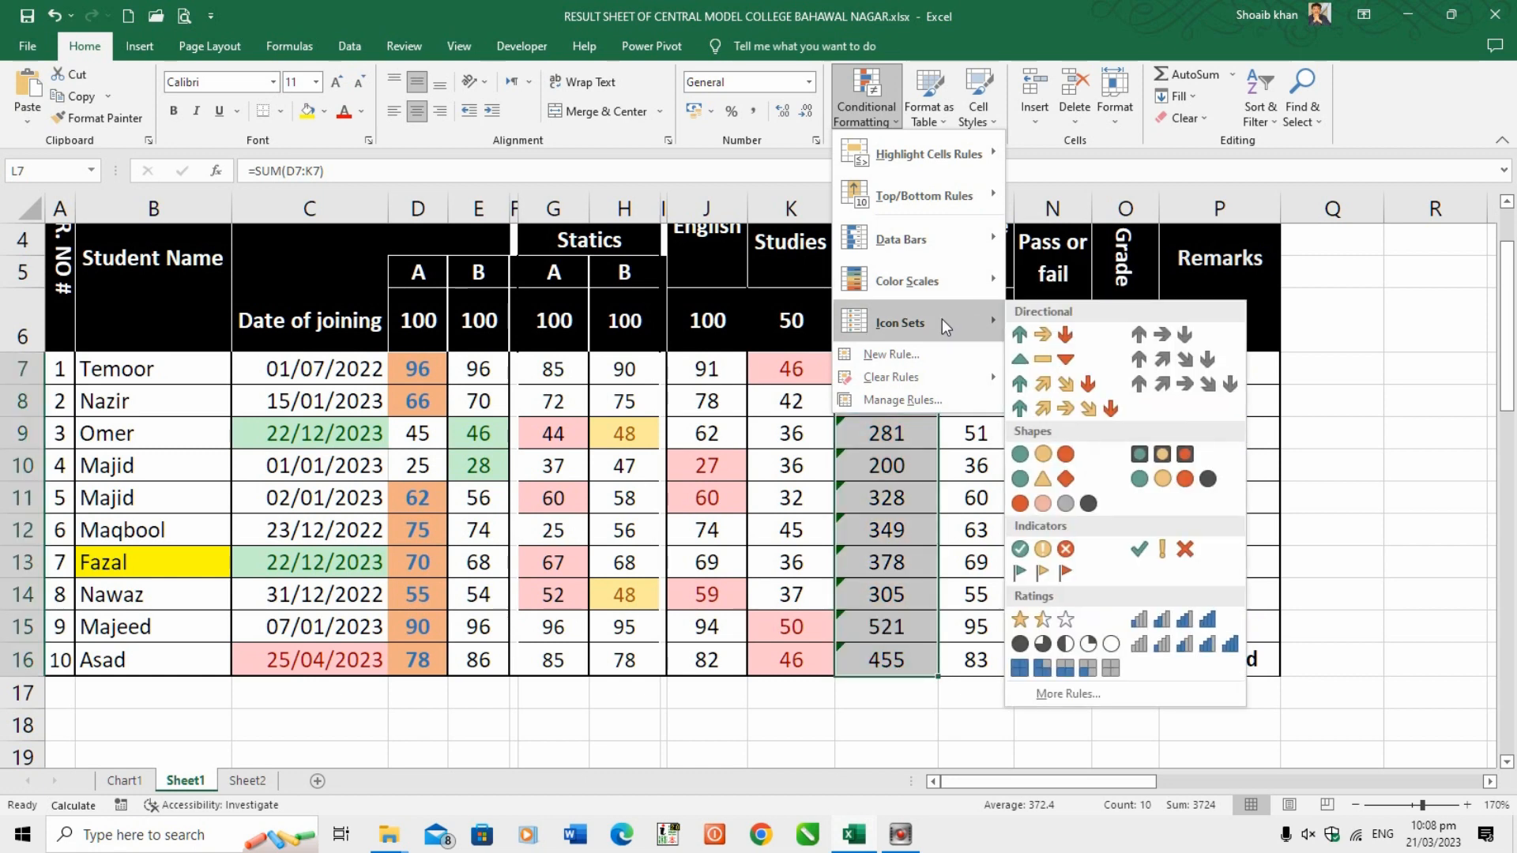
pyautogui.click(1062, 337)
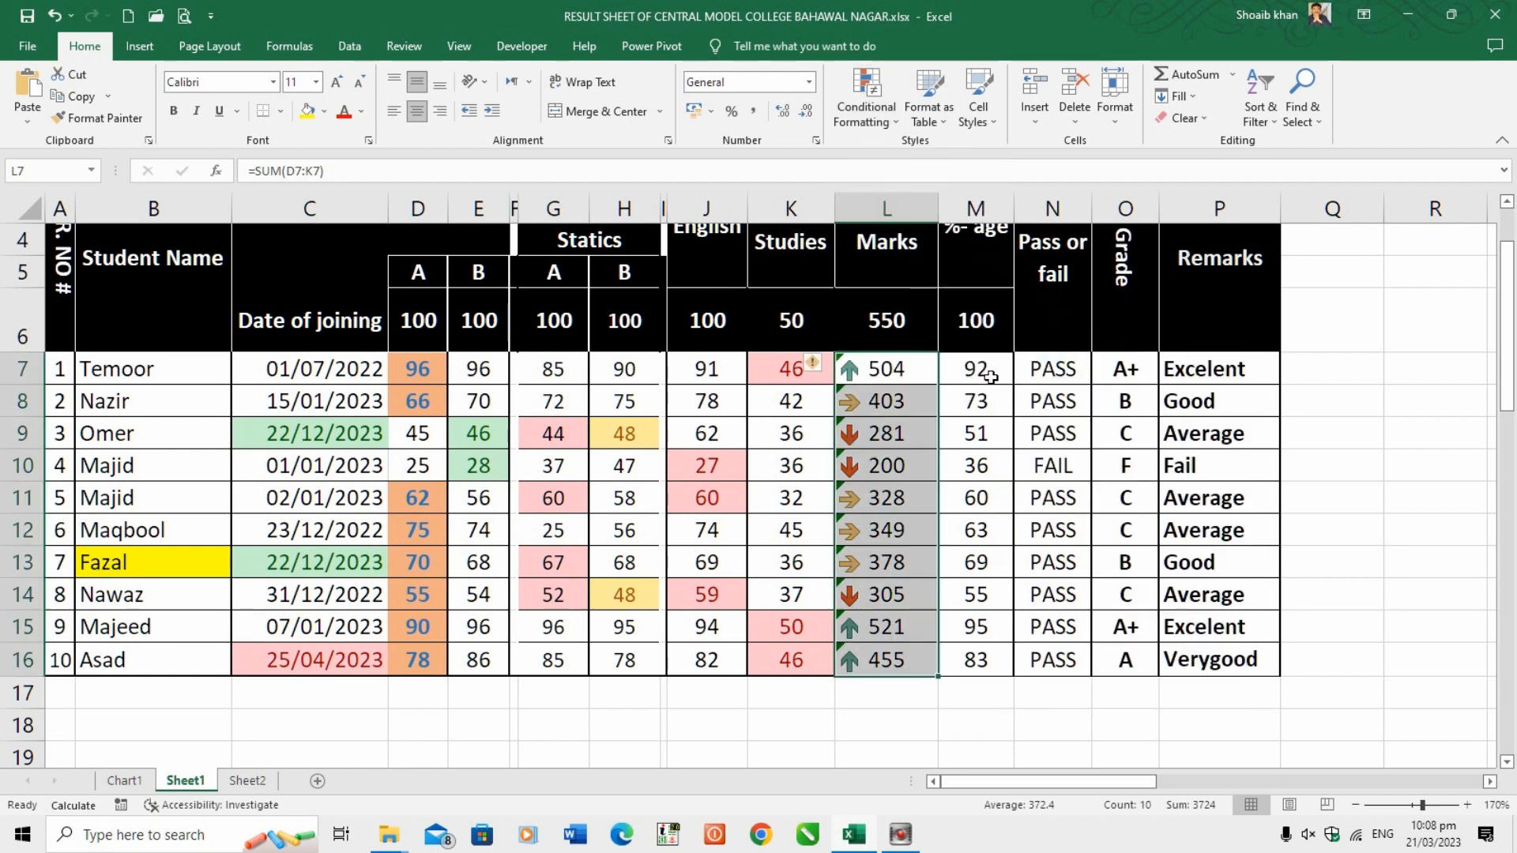
pyautogui.click(887, 400)
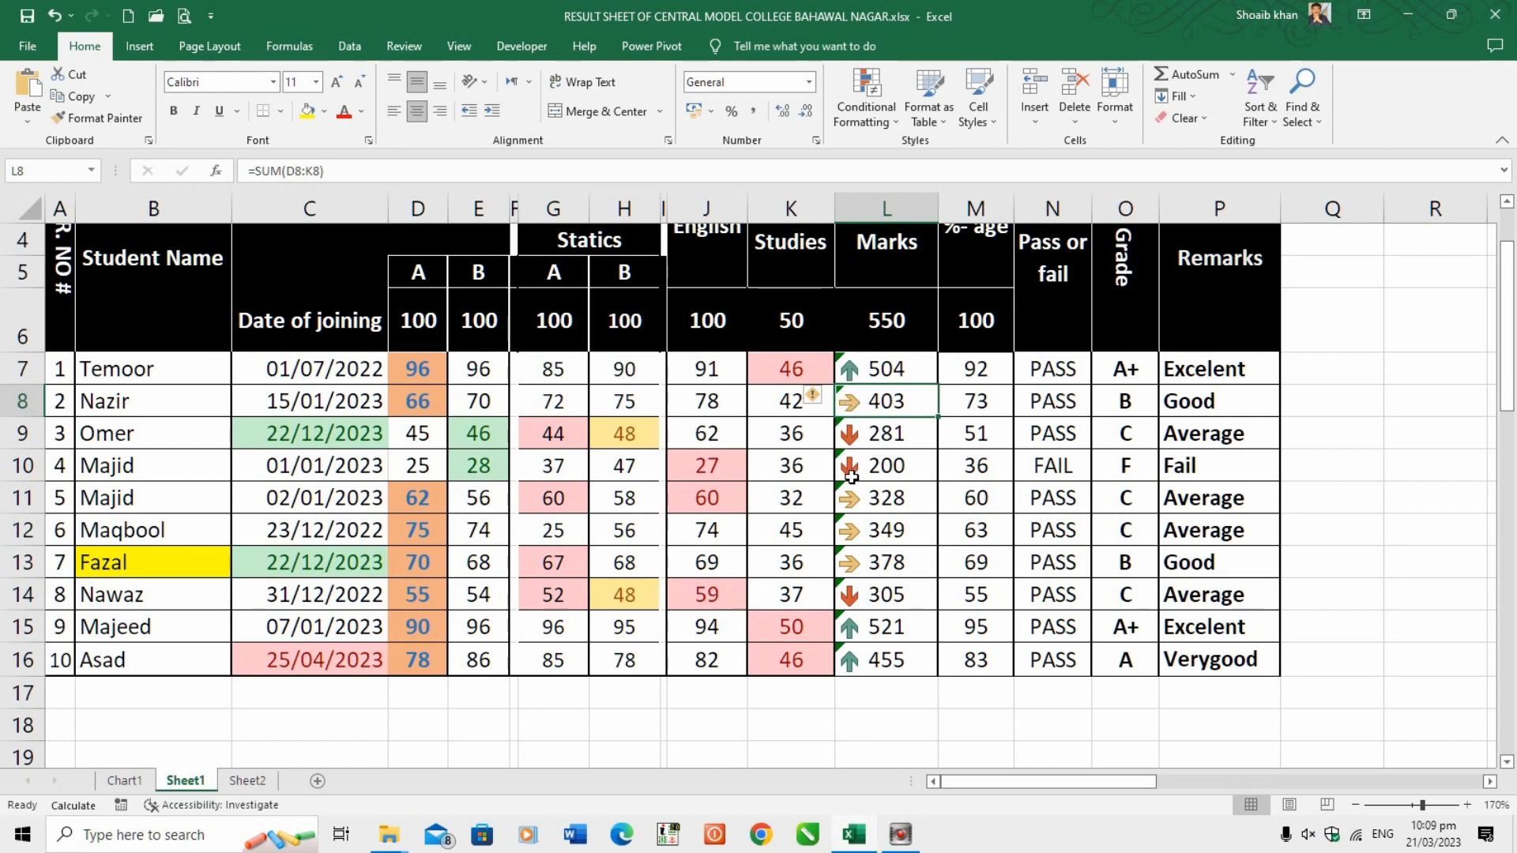
# Clear the arrow icon set rule from the total marks in L7:L16.
pyautogui.moveTo(860, 367); pyautogui.dragTo(863, 654)
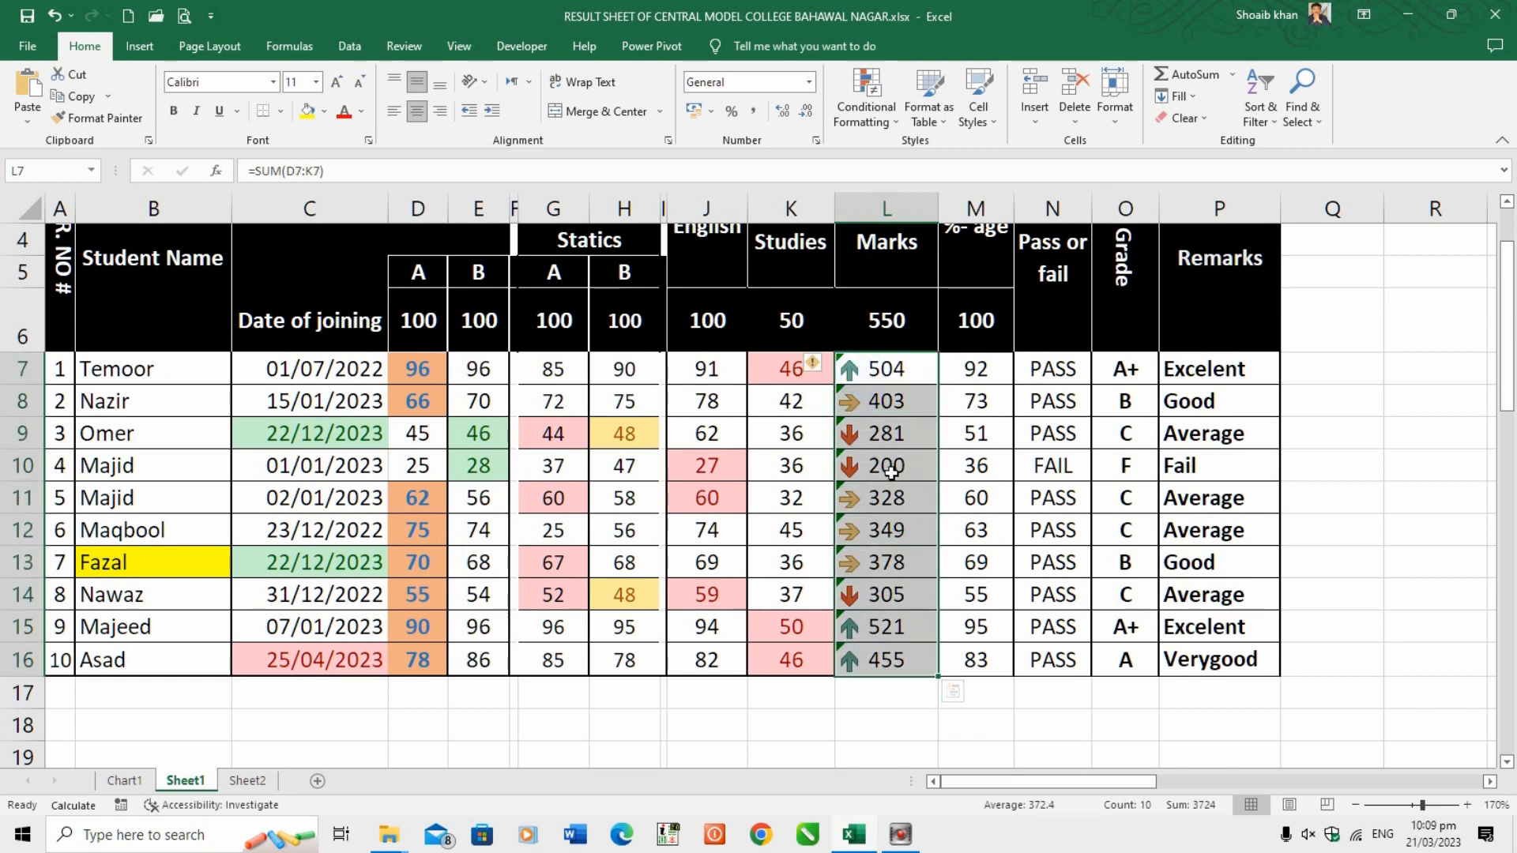
pyautogui.click(866, 111)
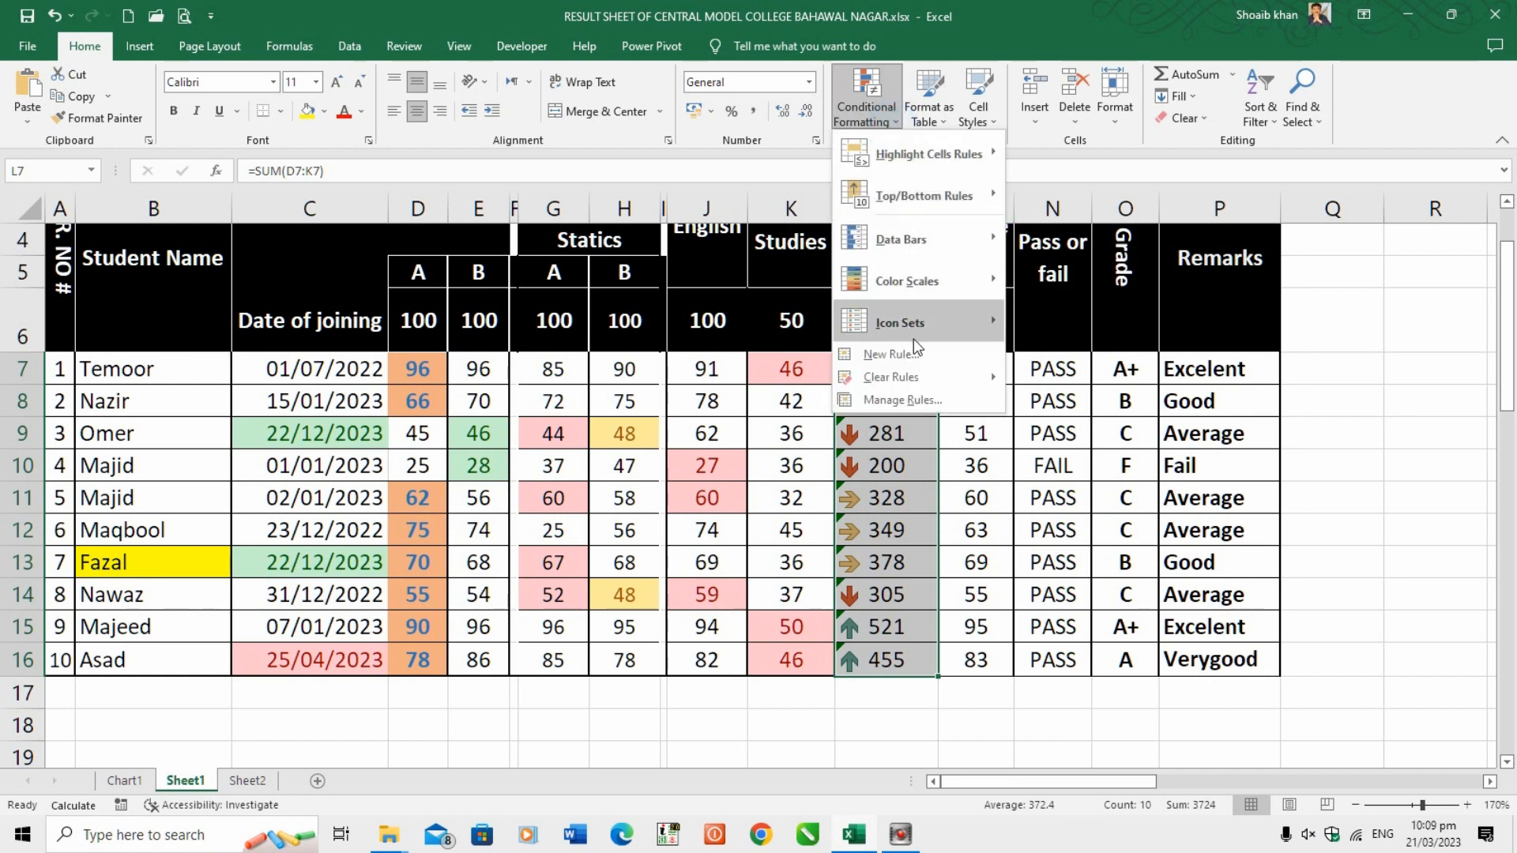
pyautogui.moveTo(905, 378)
pyautogui.click(1068, 381)
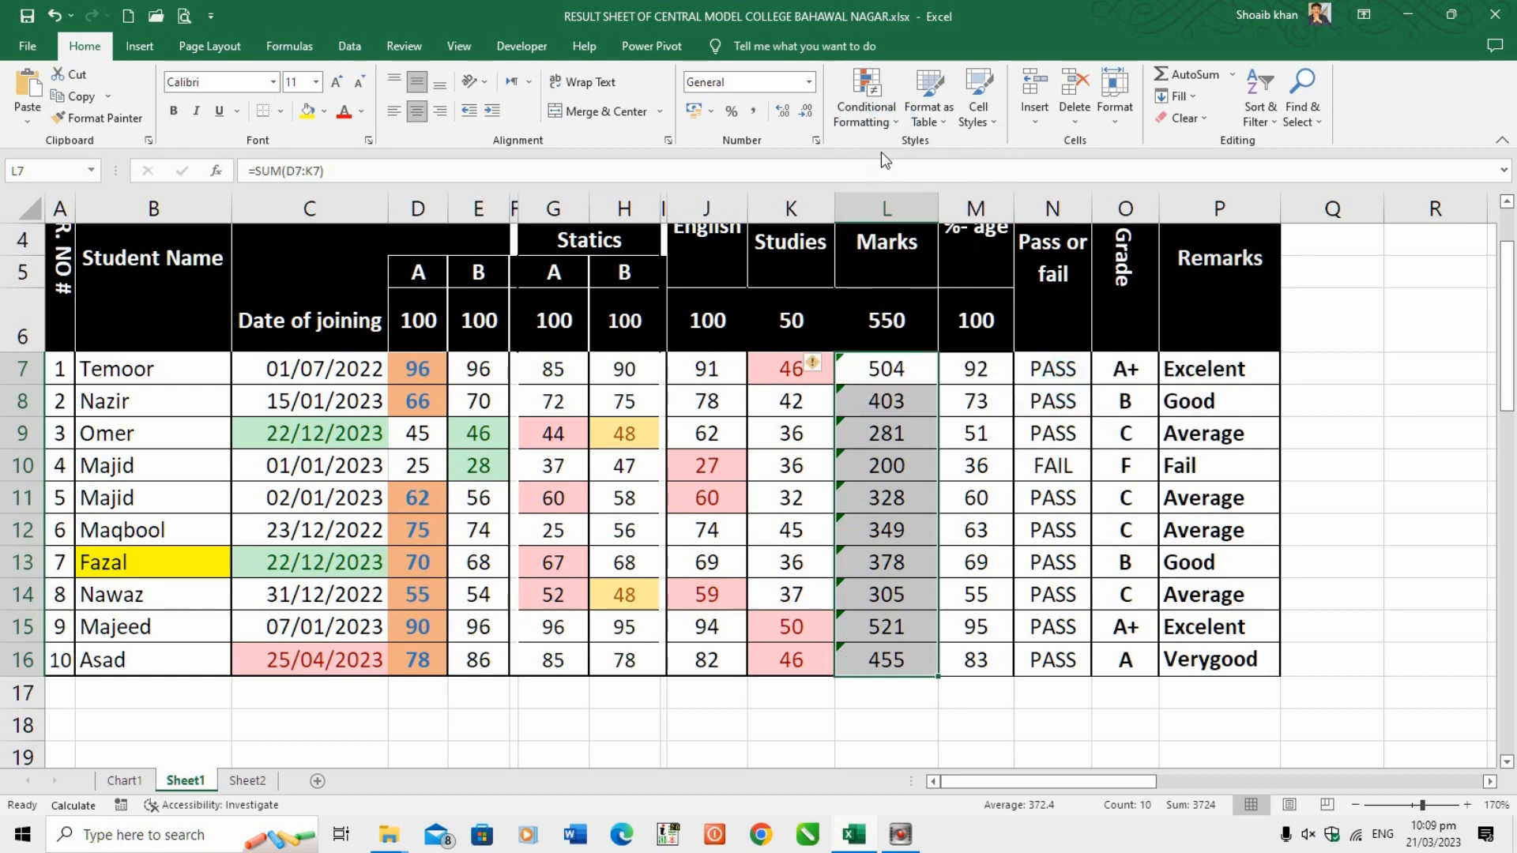
# Apply the uncircled three-symbol indicator icon set (check, exclamation mark, cross) to the total marks in L7:L16.
pyautogui.click(889, 123)
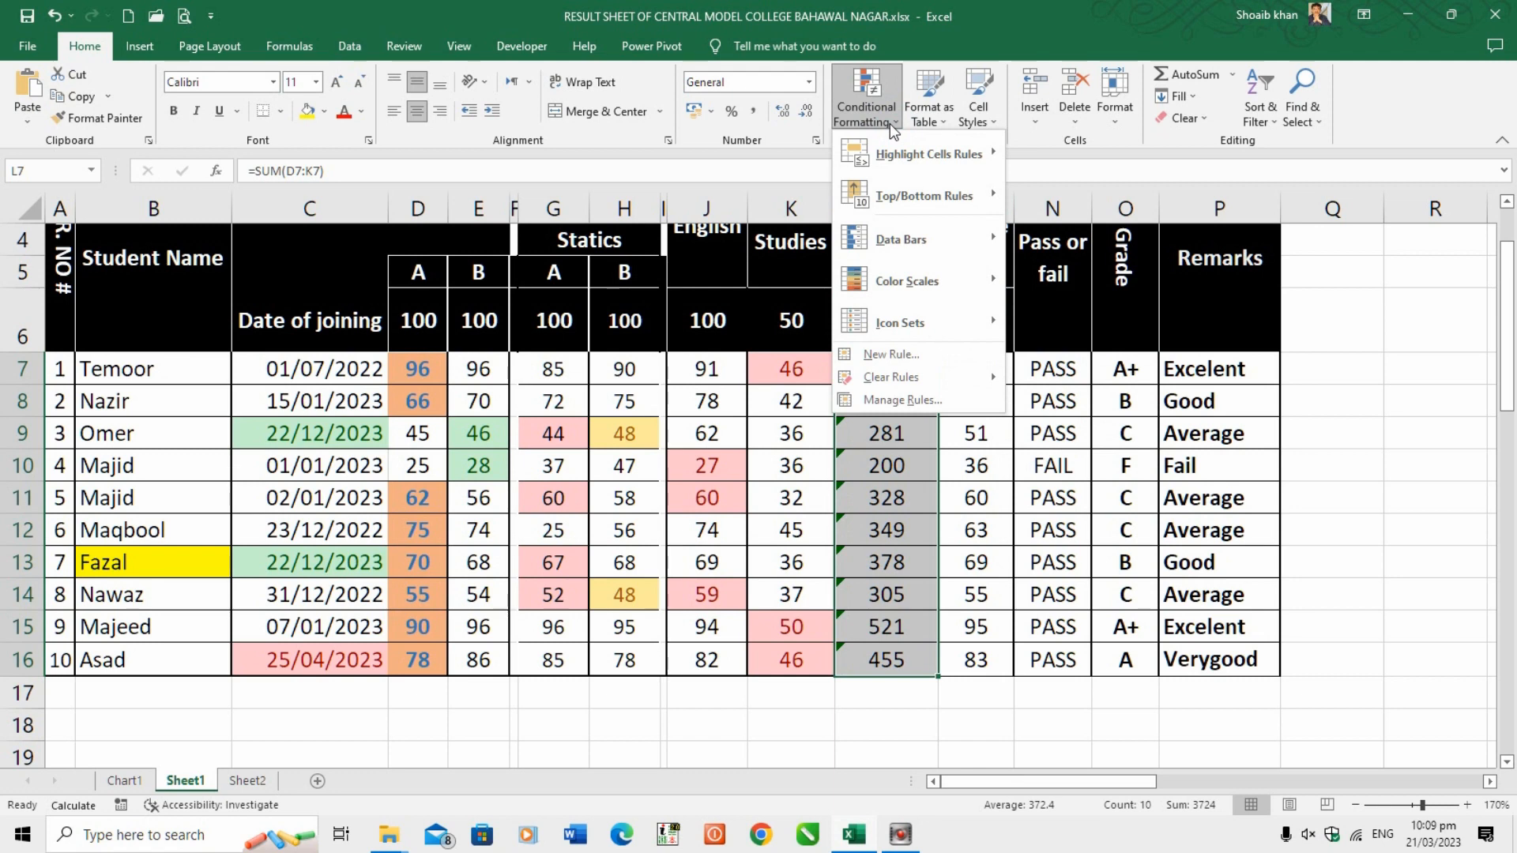
pyautogui.moveTo(916, 324)
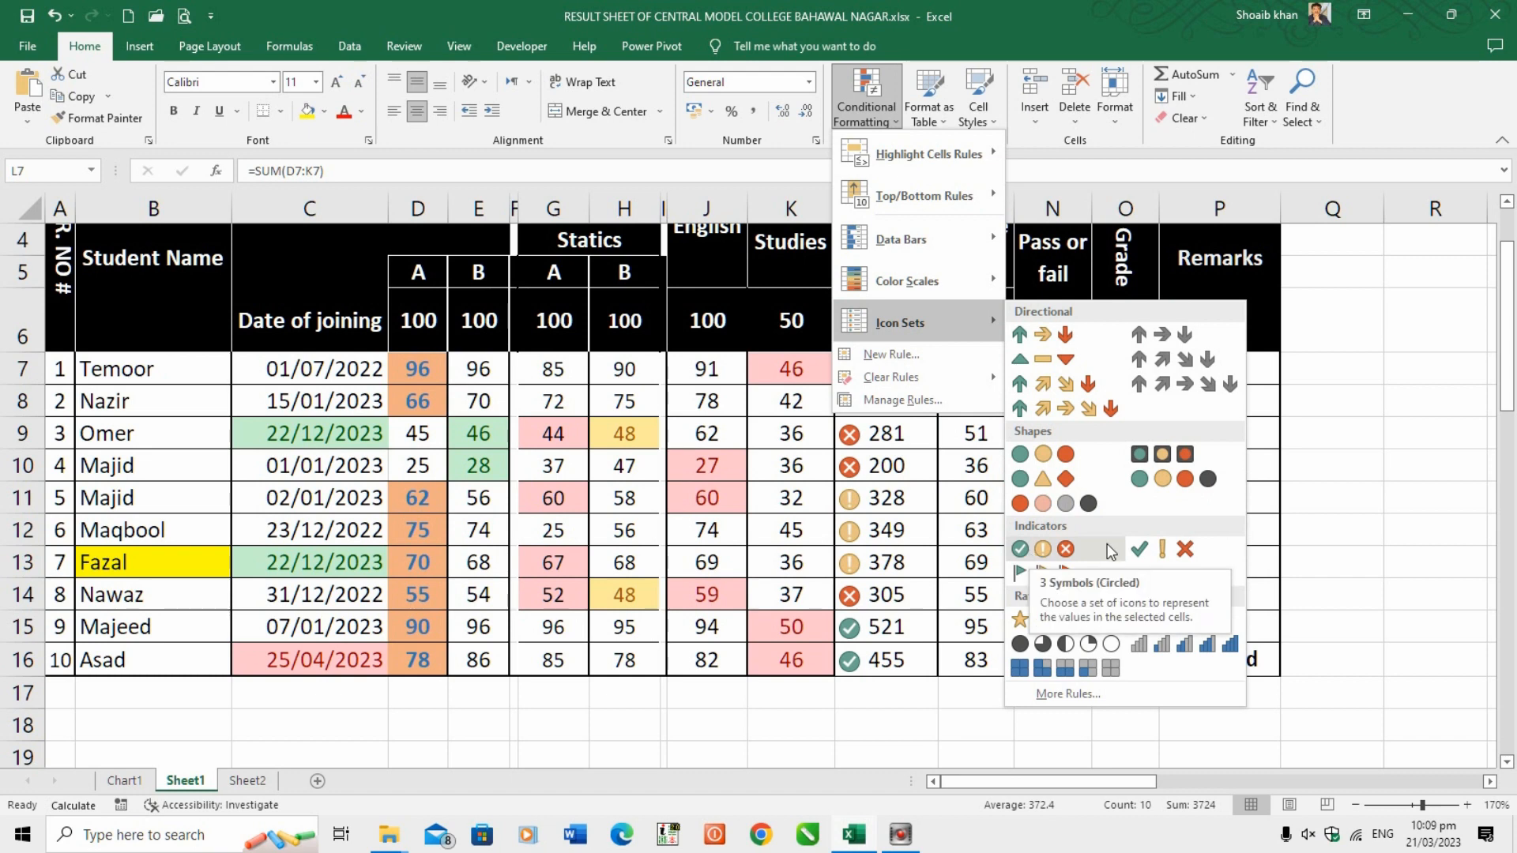
pyautogui.click(1164, 550)
pyautogui.click(886, 498)
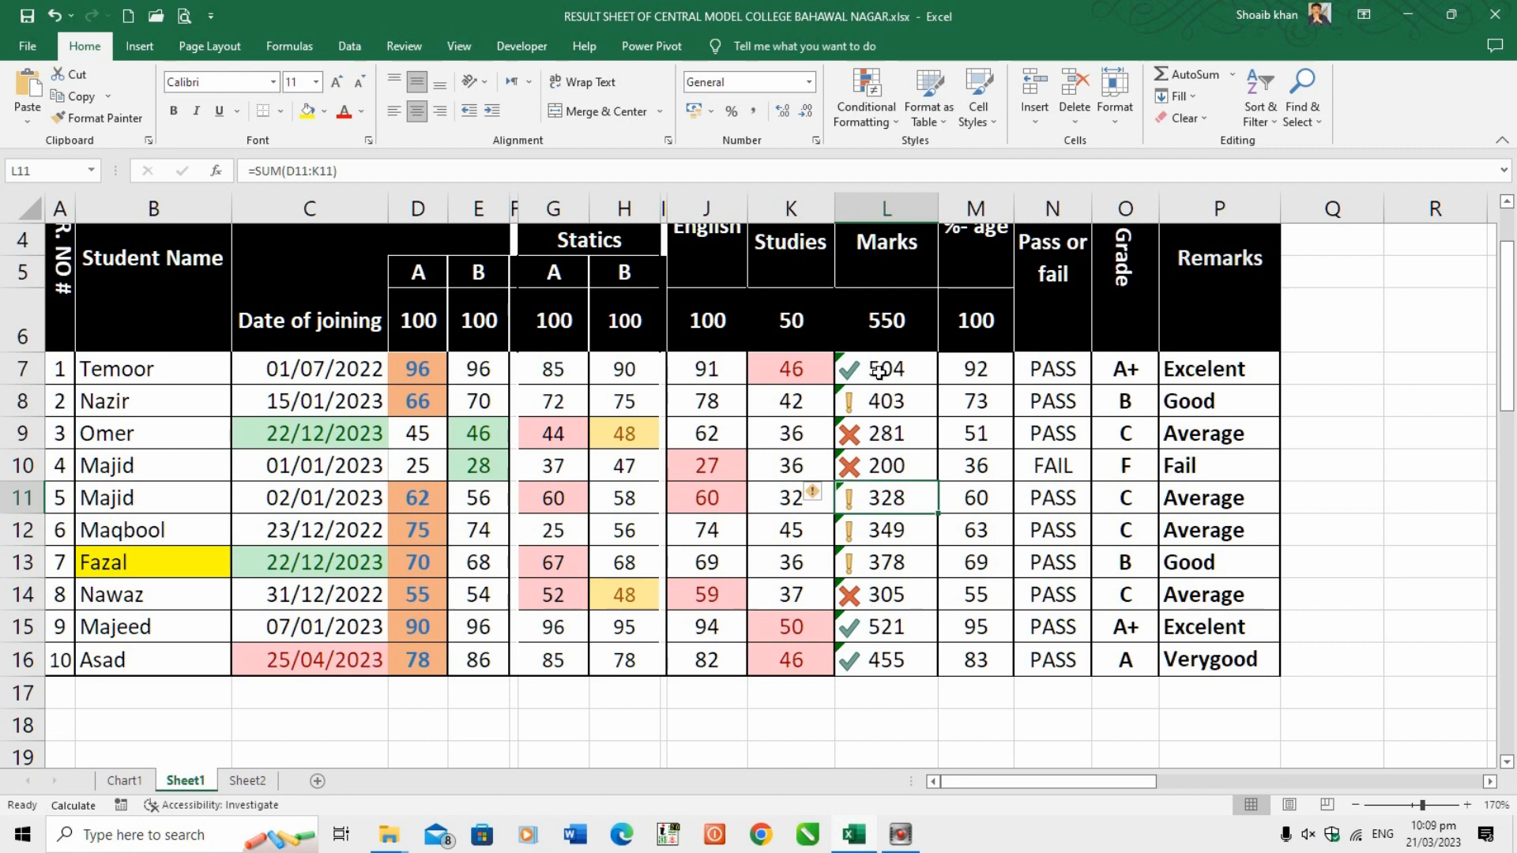
# Apply the five-level signal-bar ratings icon set to the total marks in L7:L16.
pyautogui.moveTo(880, 372); pyautogui.dragTo(879, 659)
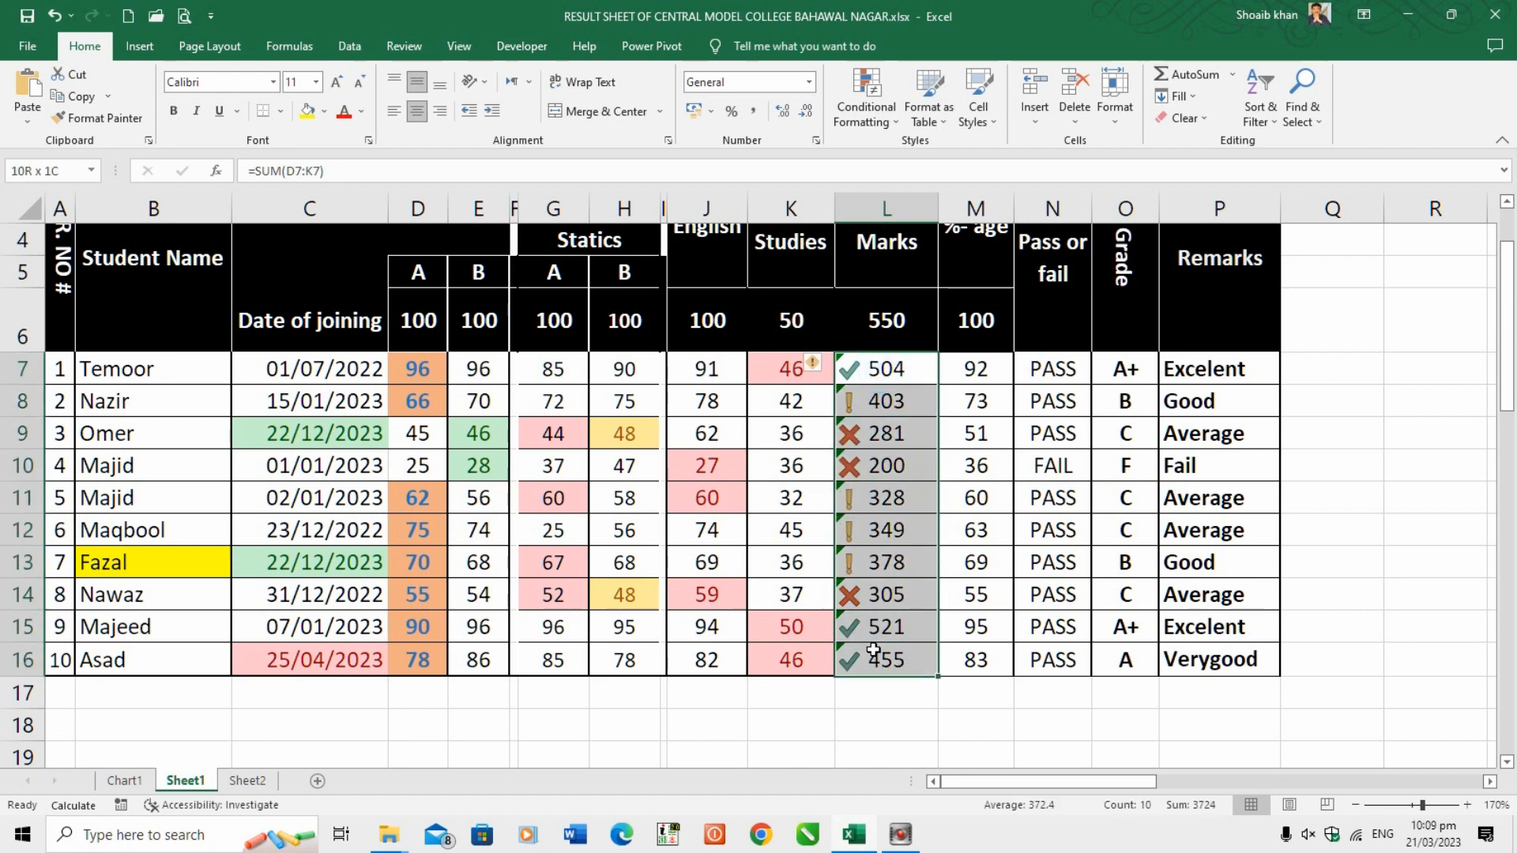
pyautogui.click(879, 117)
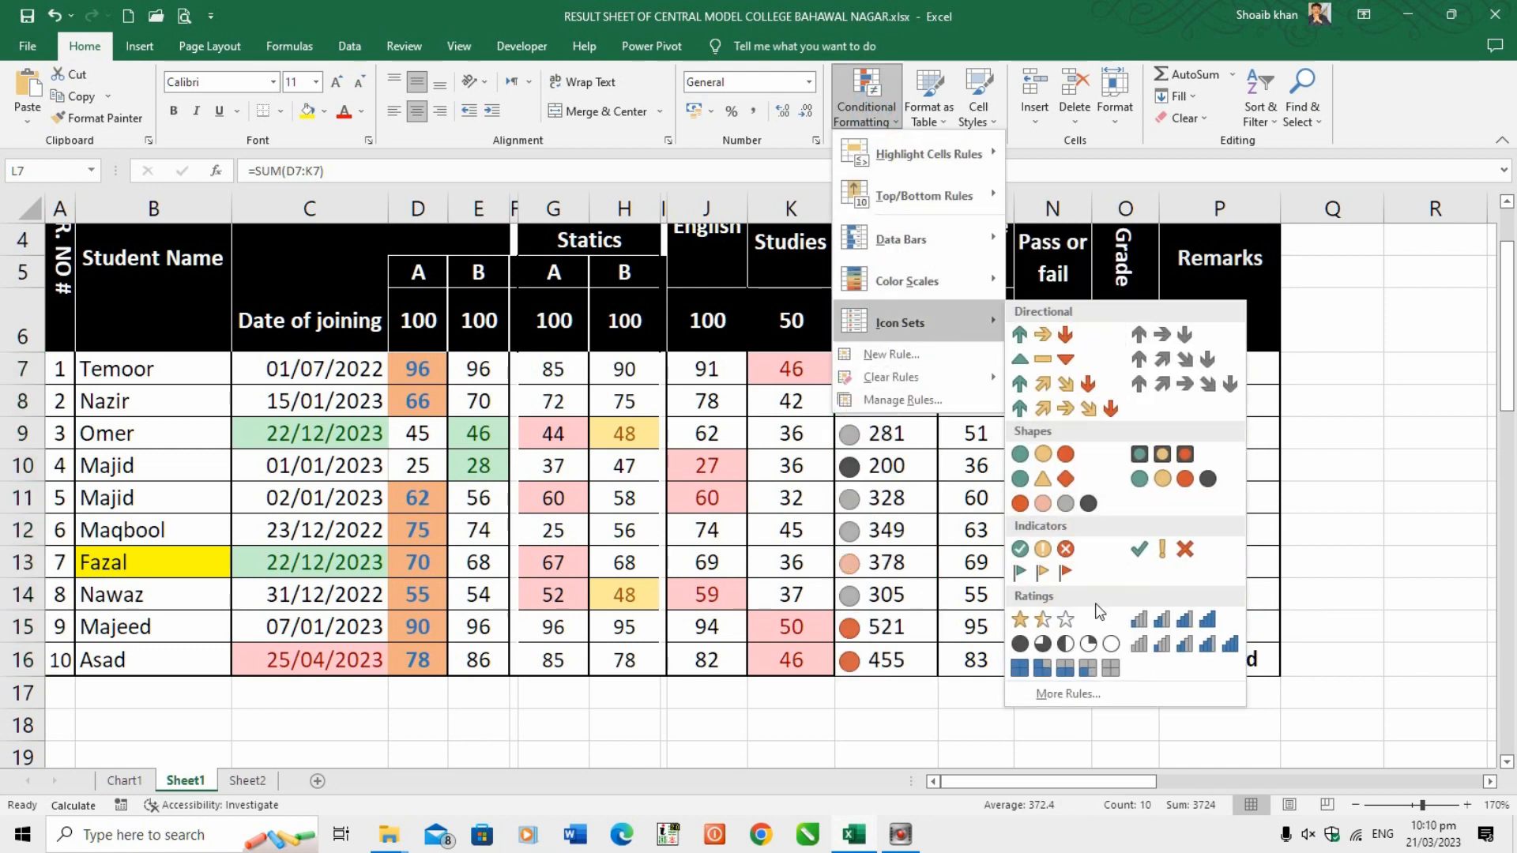
pyautogui.click(1182, 646)
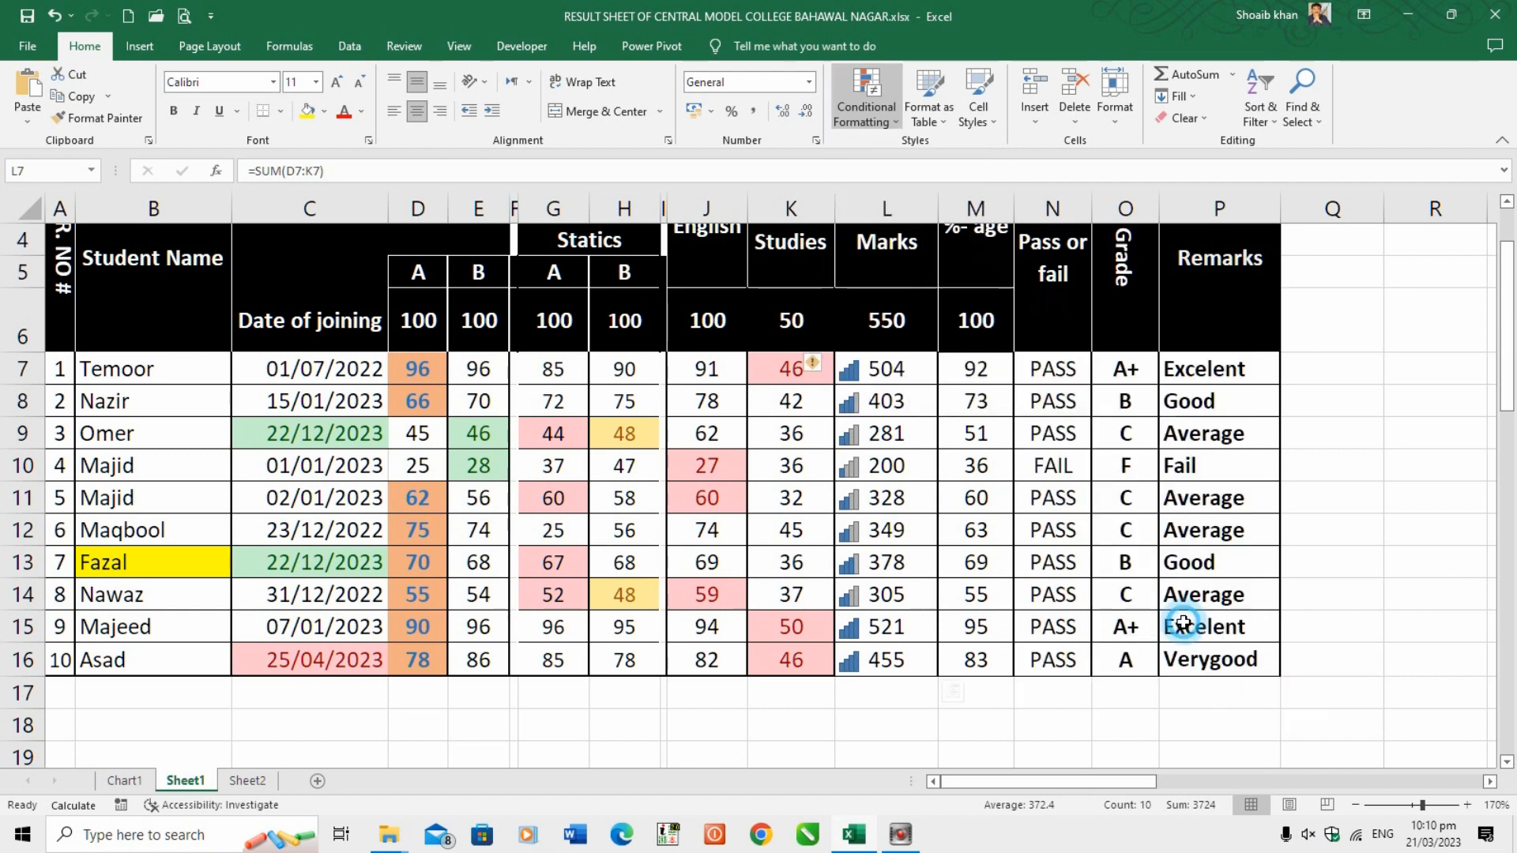
pyautogui.click(867, 370)
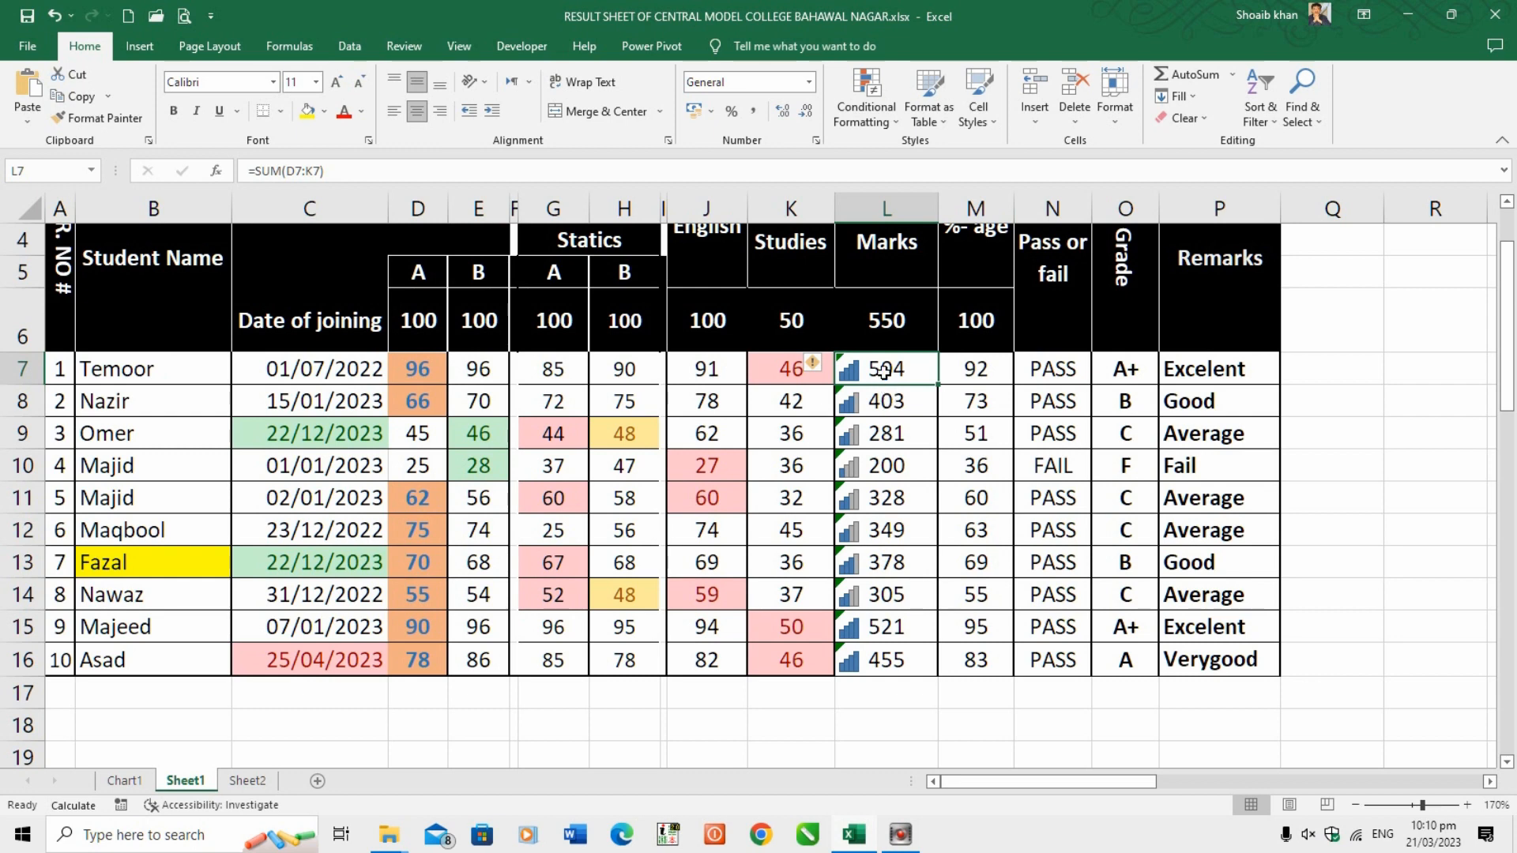
pyautogui.moveTo(883, 371); pyautogui.dragTo(870, 659)
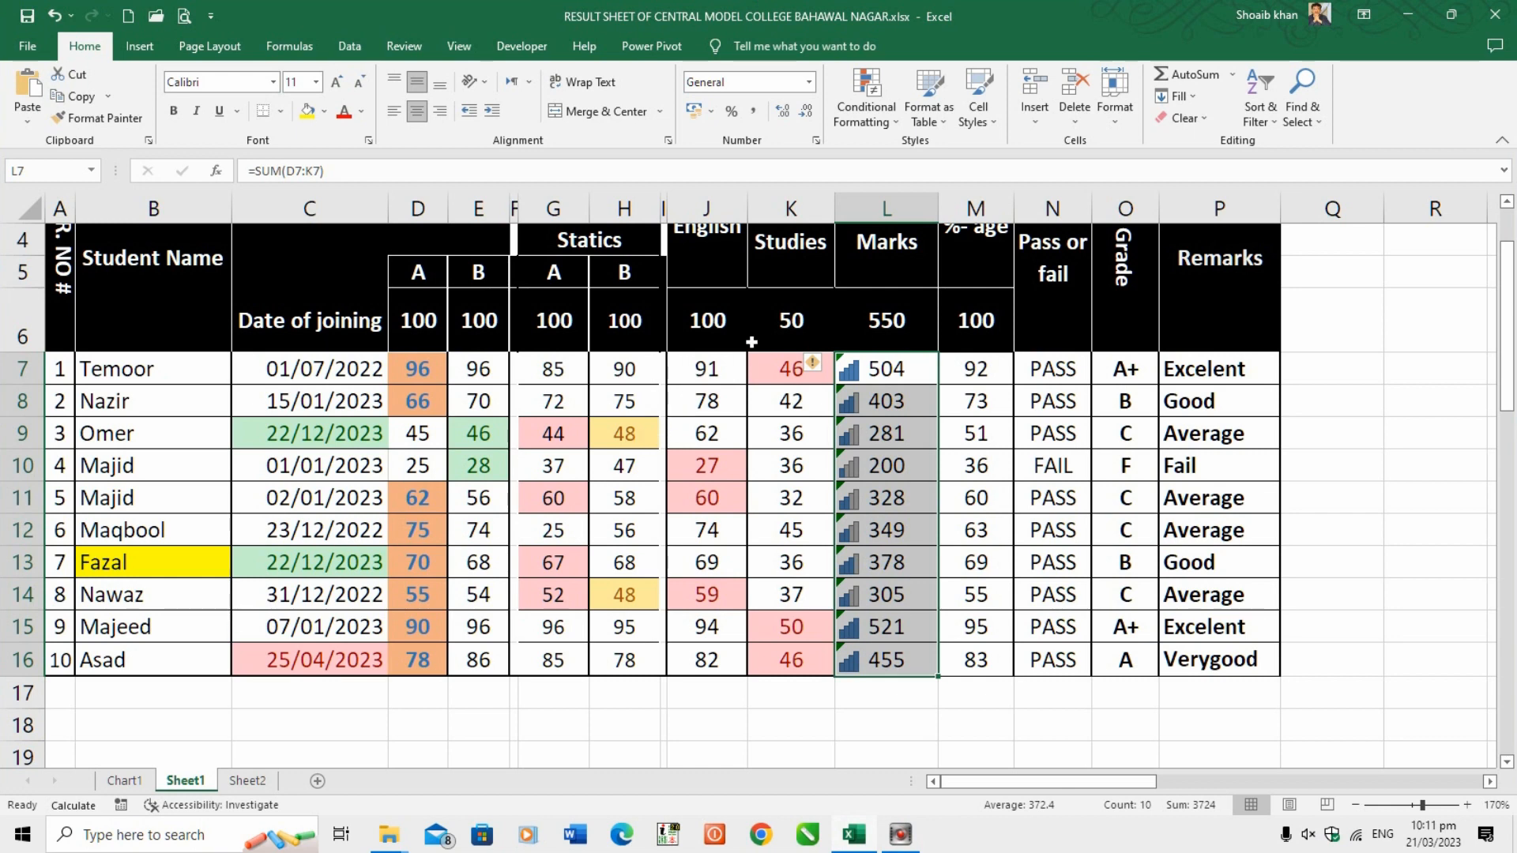
pyautogui.click(886, 122)
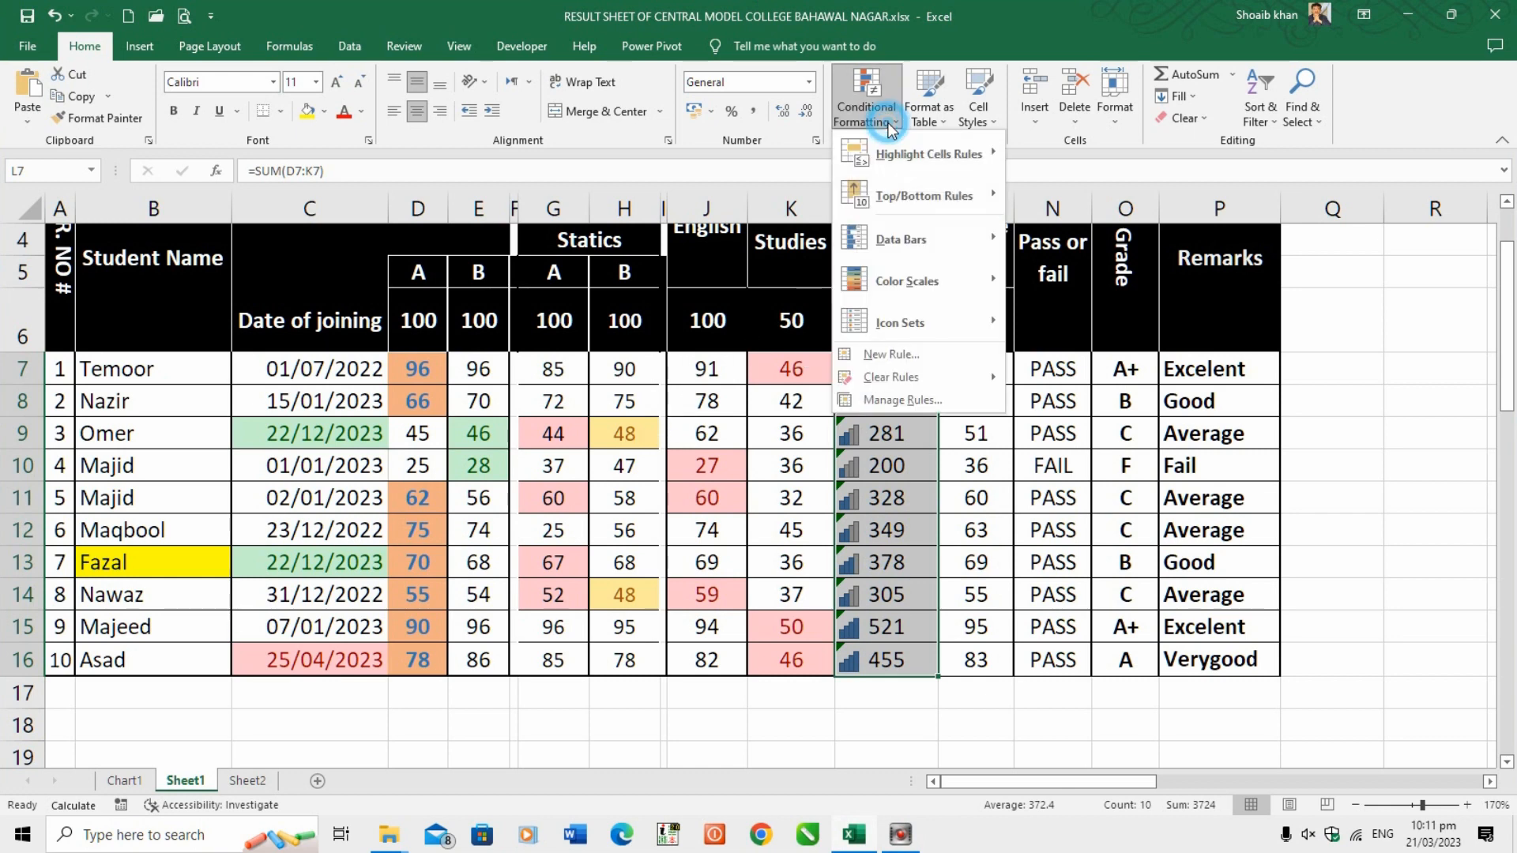
pyautogui.click(883, 356)
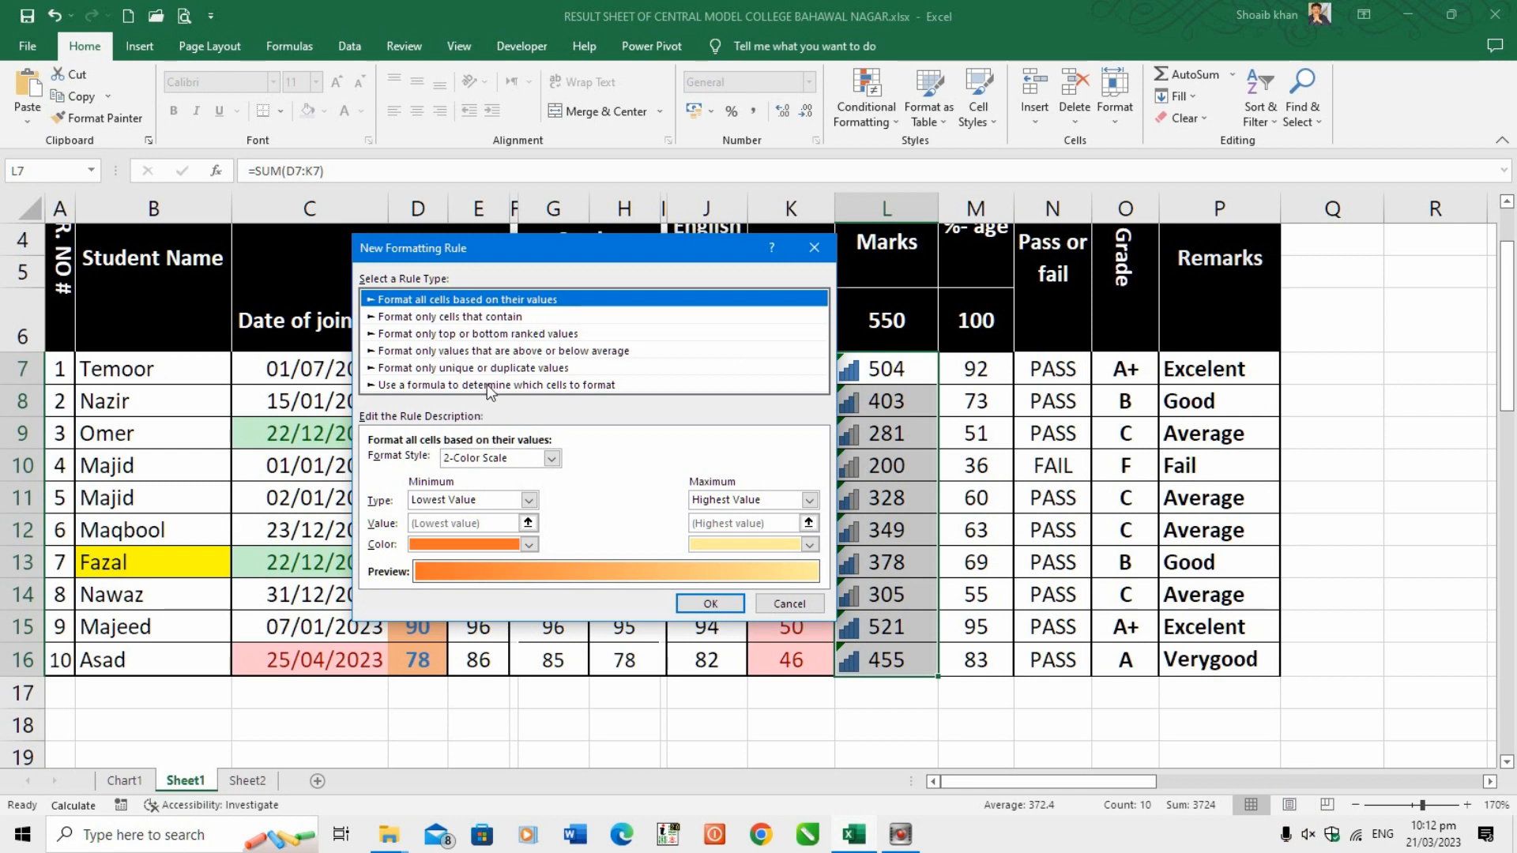
pyautogui.click(468, 369)
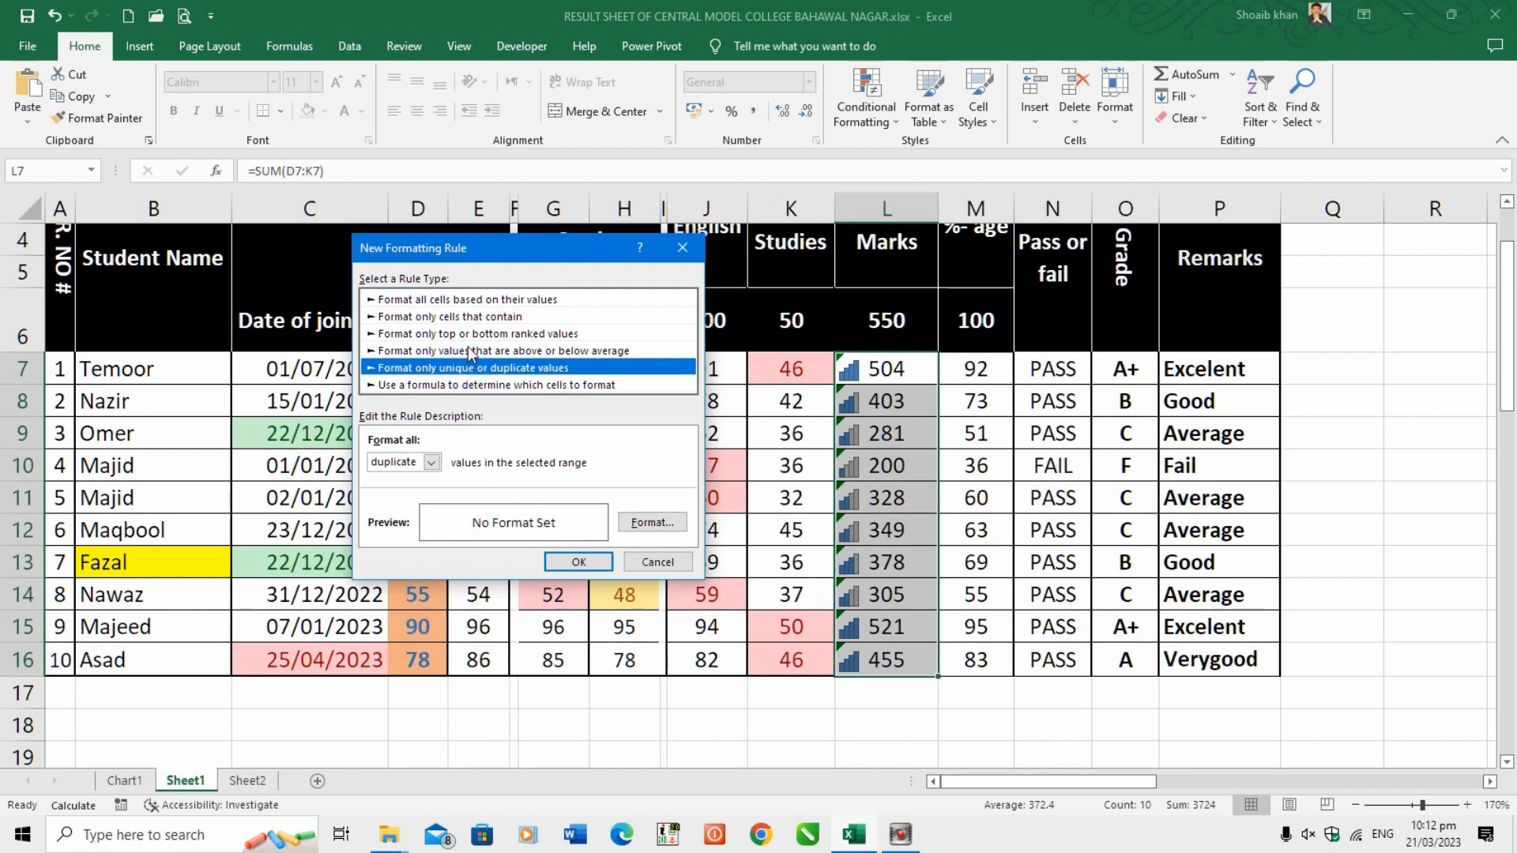
pyautogui.click(467, 349)
pyautogui.click(470, 333)
pyautogui.click(470, 317)
pyautogui.click(466, 299)
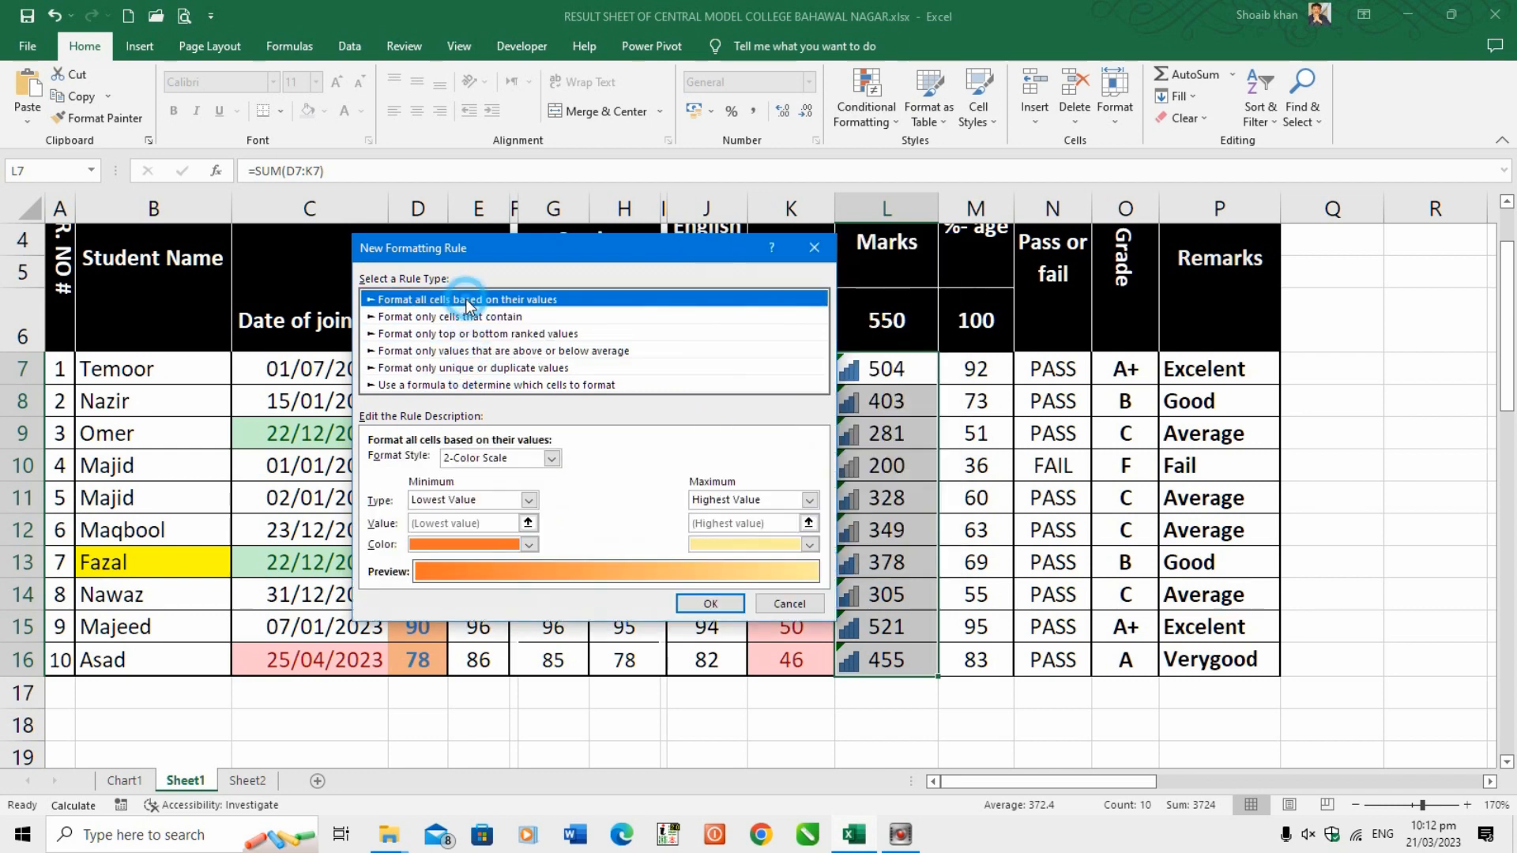
pyautogui.click(552, 459)
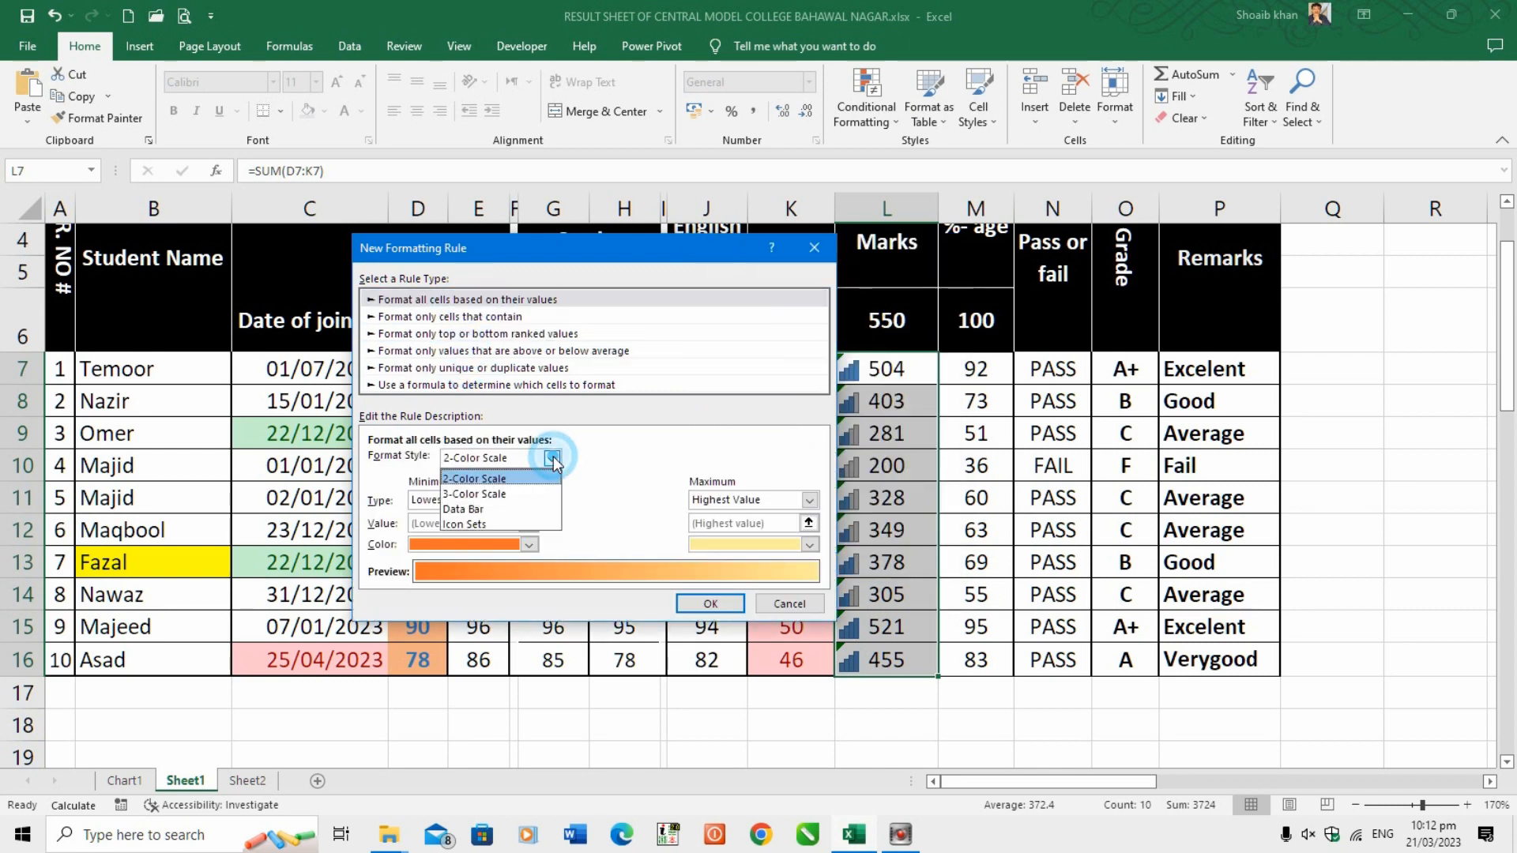
pyautogui.click(510, 493)
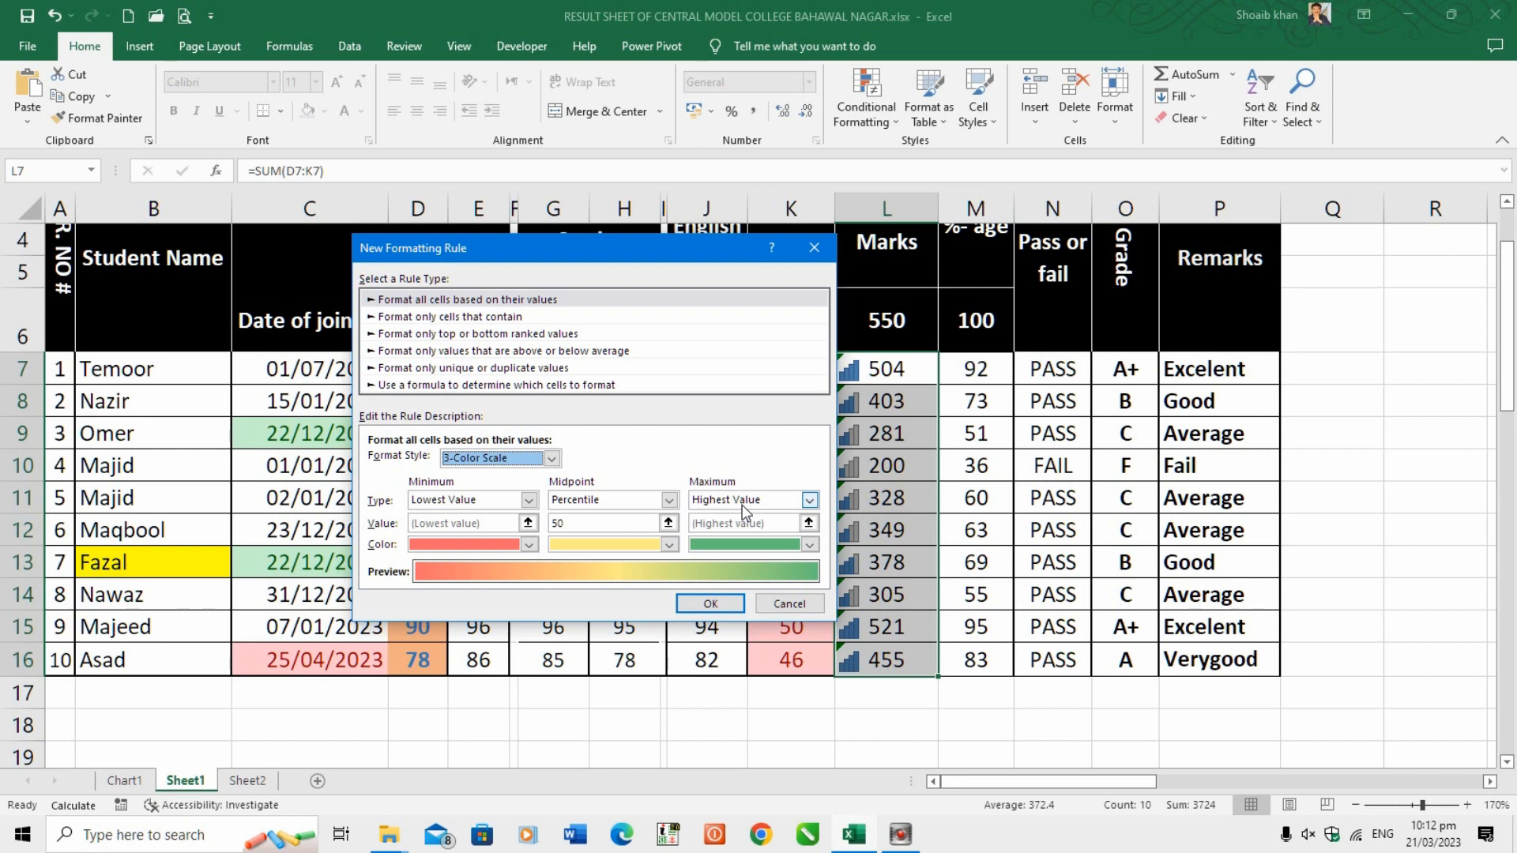
pyautogui.click(778, 604)
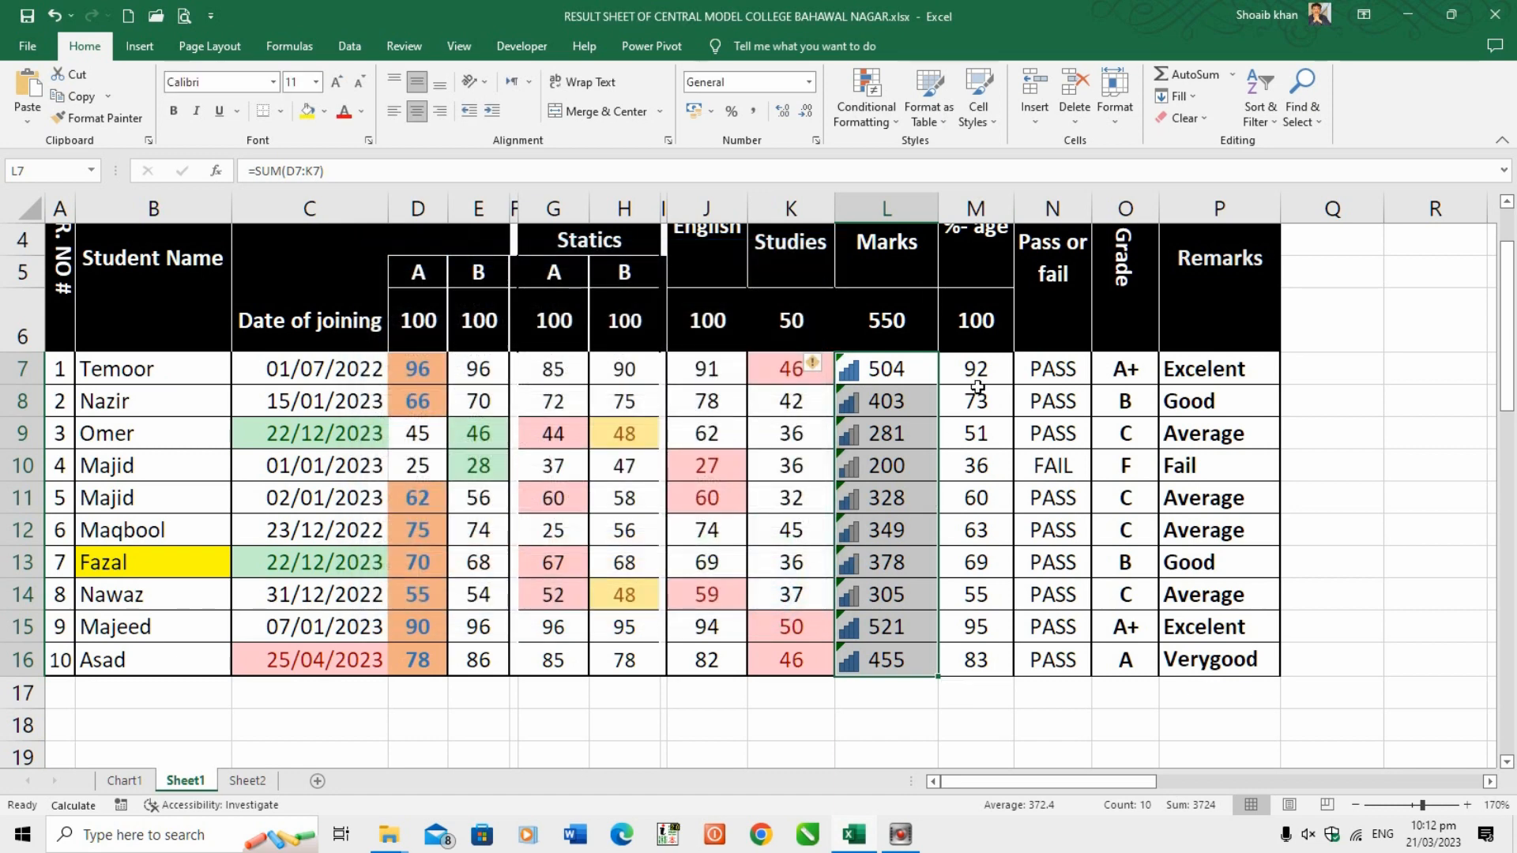
# Start a new 3-Color Scale rule formatting all cells based on their values for the percentages in M7:M16.
pyautogui.click(987, 369)
pyautogui.moveTo(986, 370); pyautogui.dragTo(989, 663)
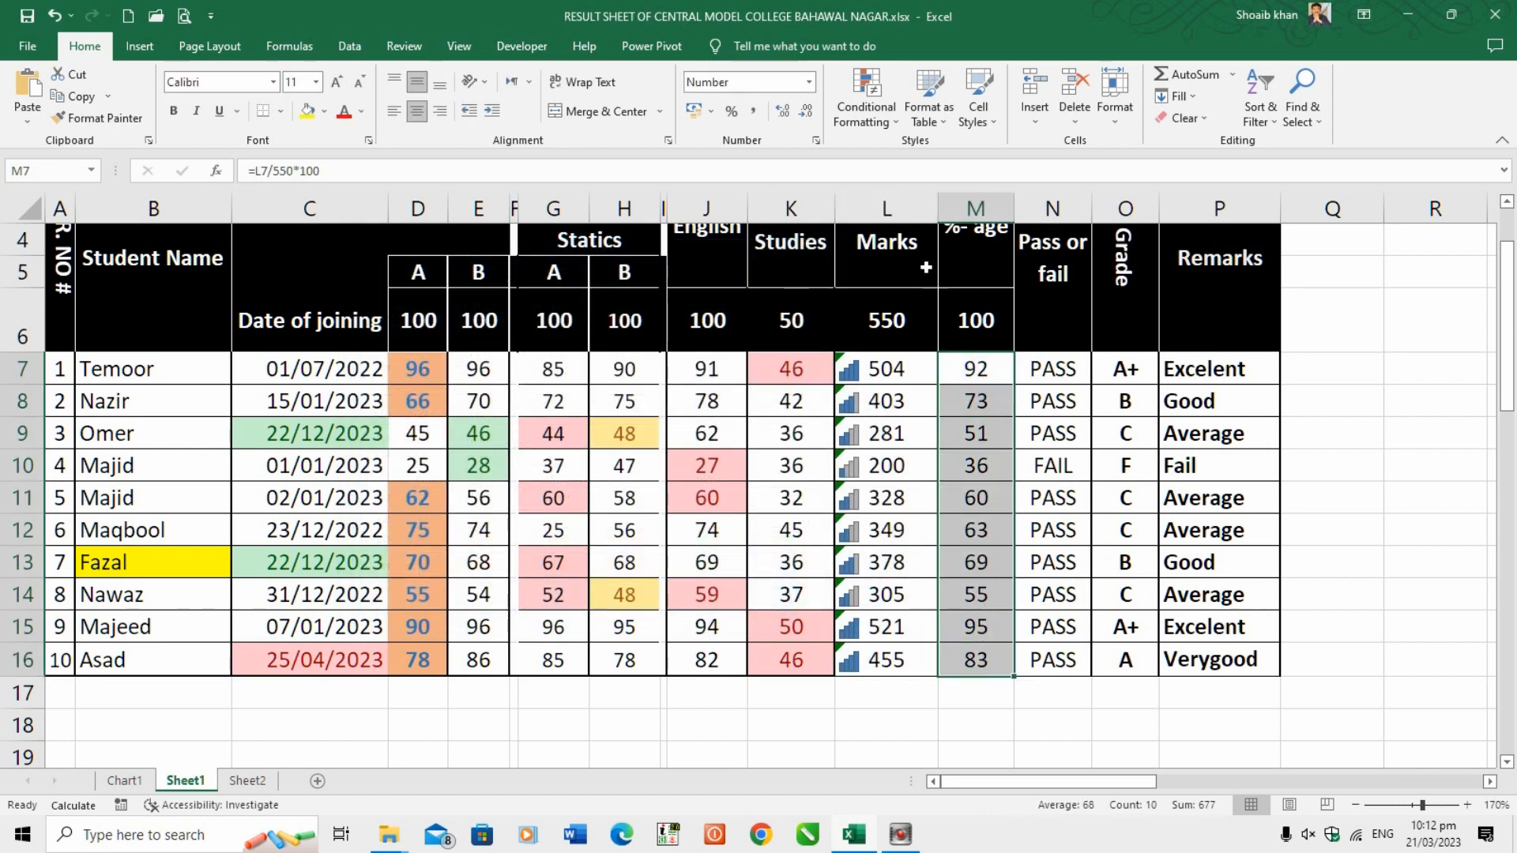
pyautogui.click(894, 124)
pyautogui.click(904, 366)
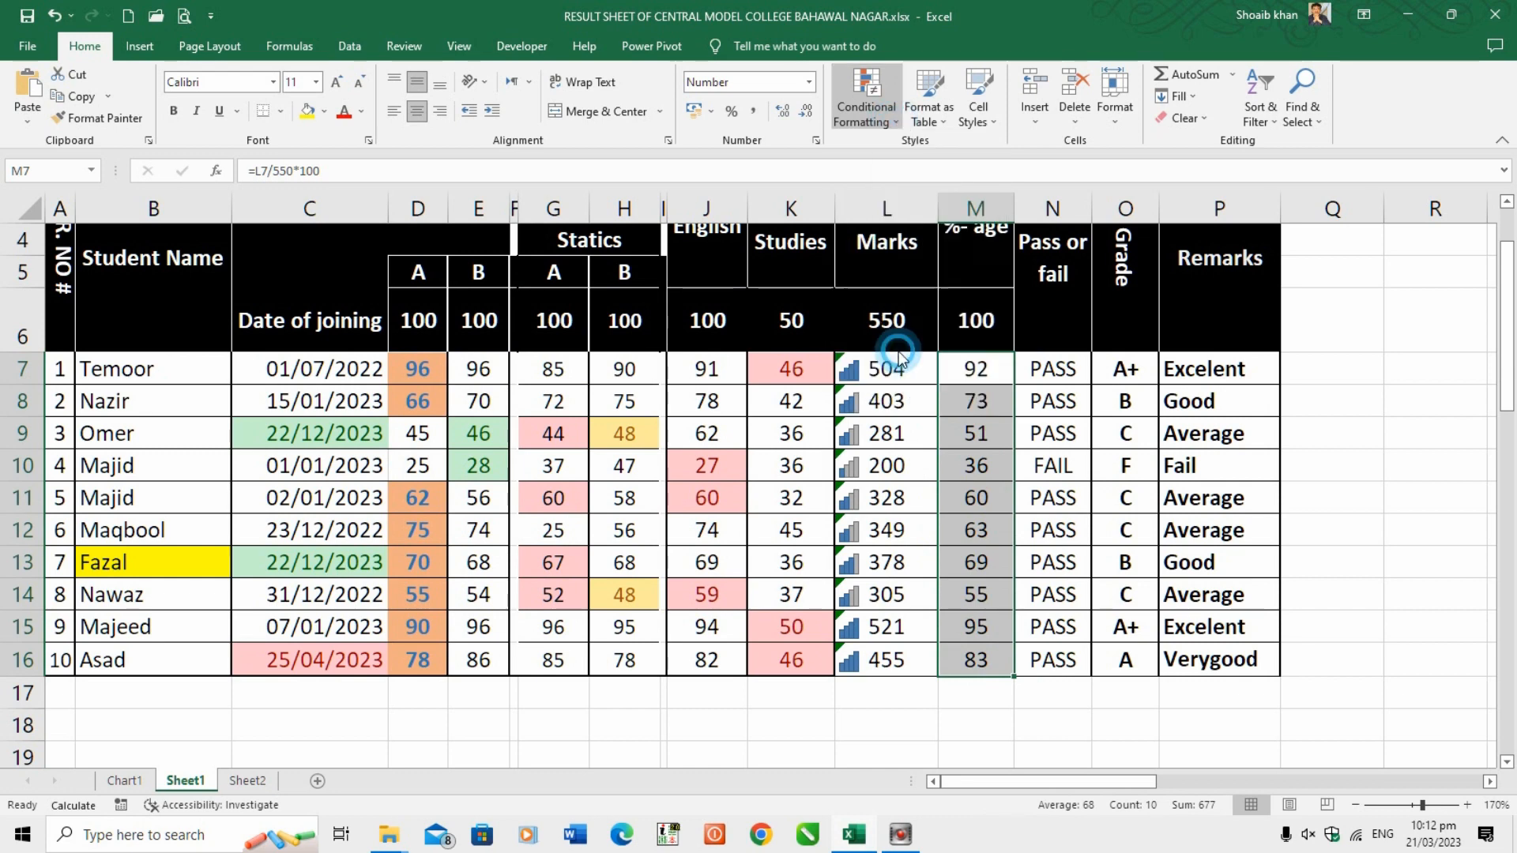
pyautogui.click(551, 458)
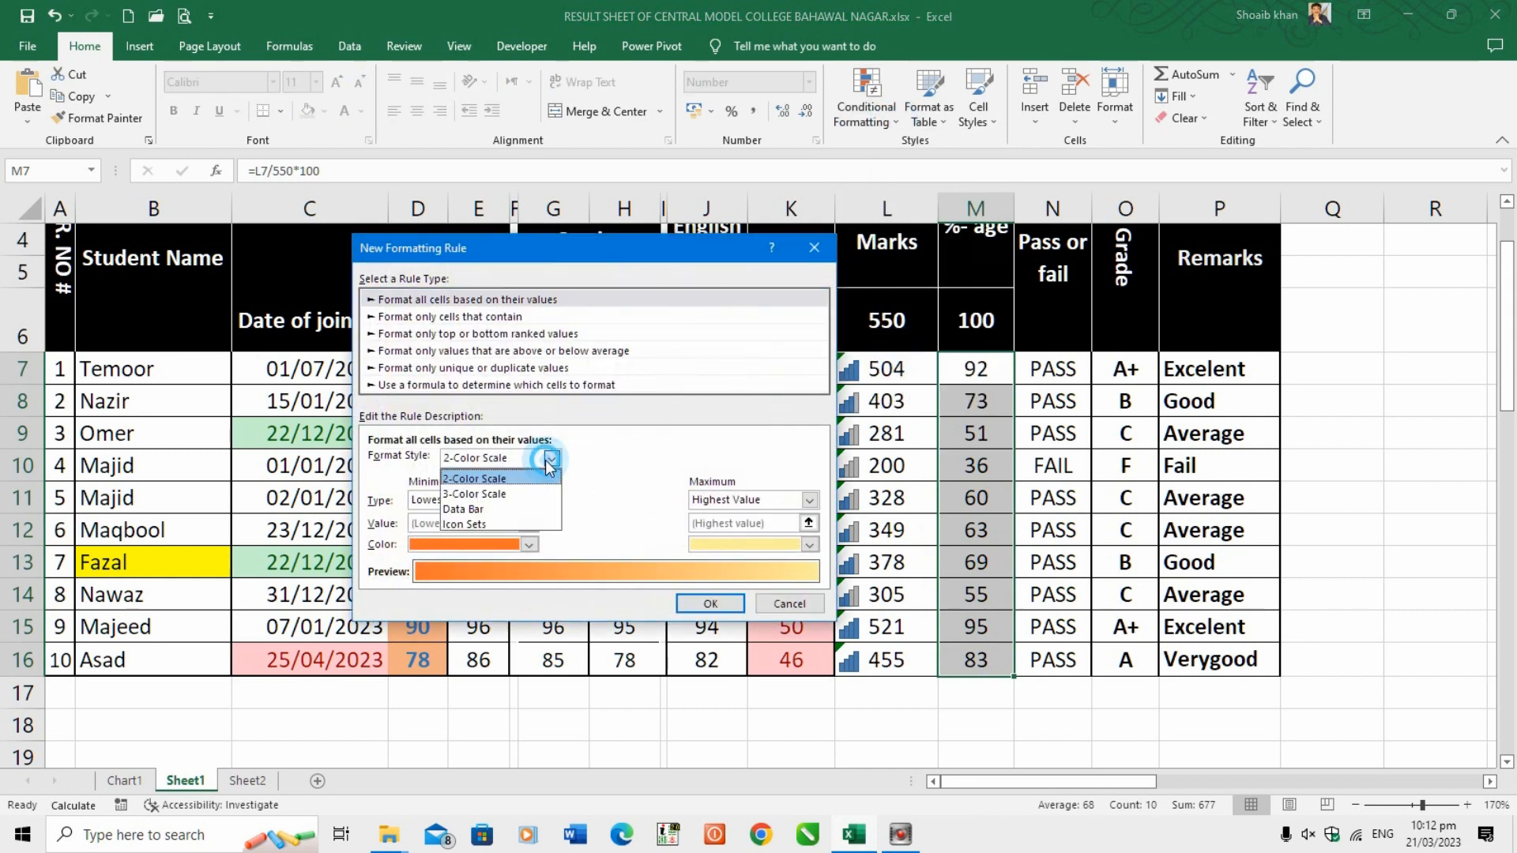
pyautogui.click(505, 496)
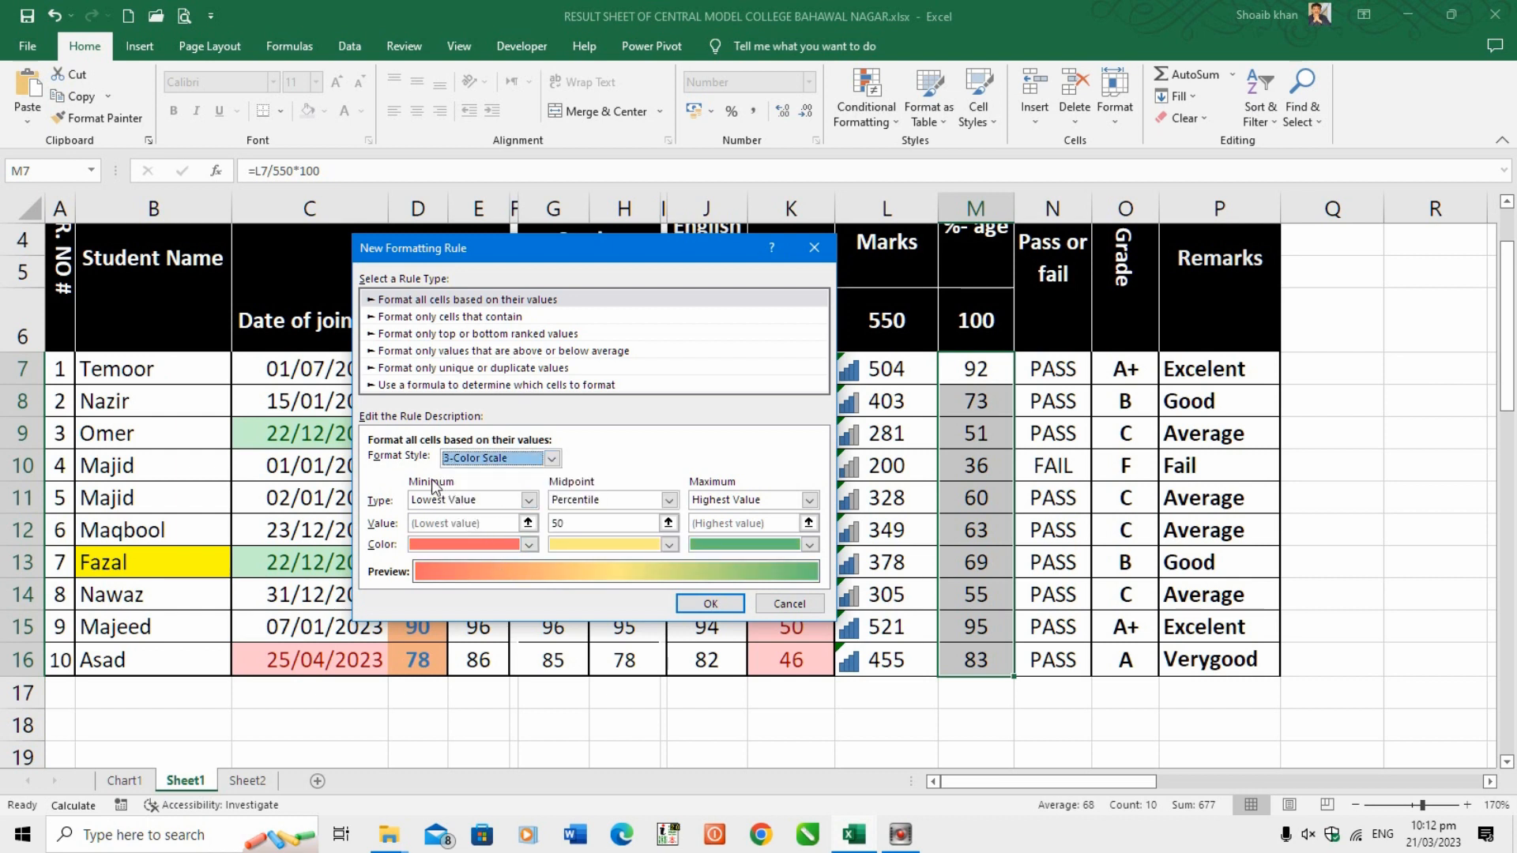
# Set the color scale's minimum color to standard dark red and maximum to standard green, and apply the rule.
pyautogui.click(528, 544)
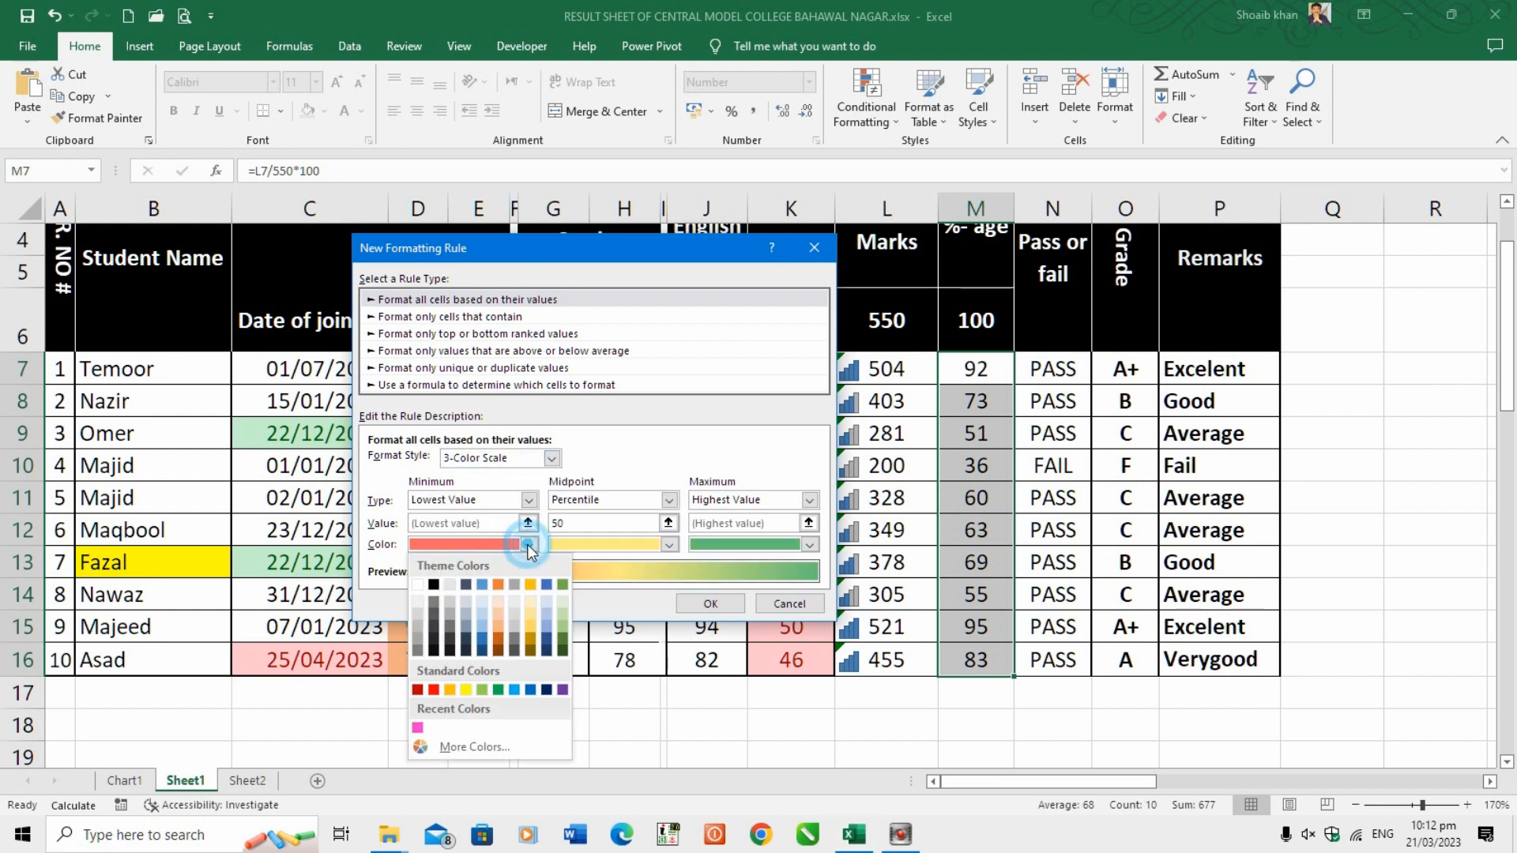
pyautogui.click(419, 691)
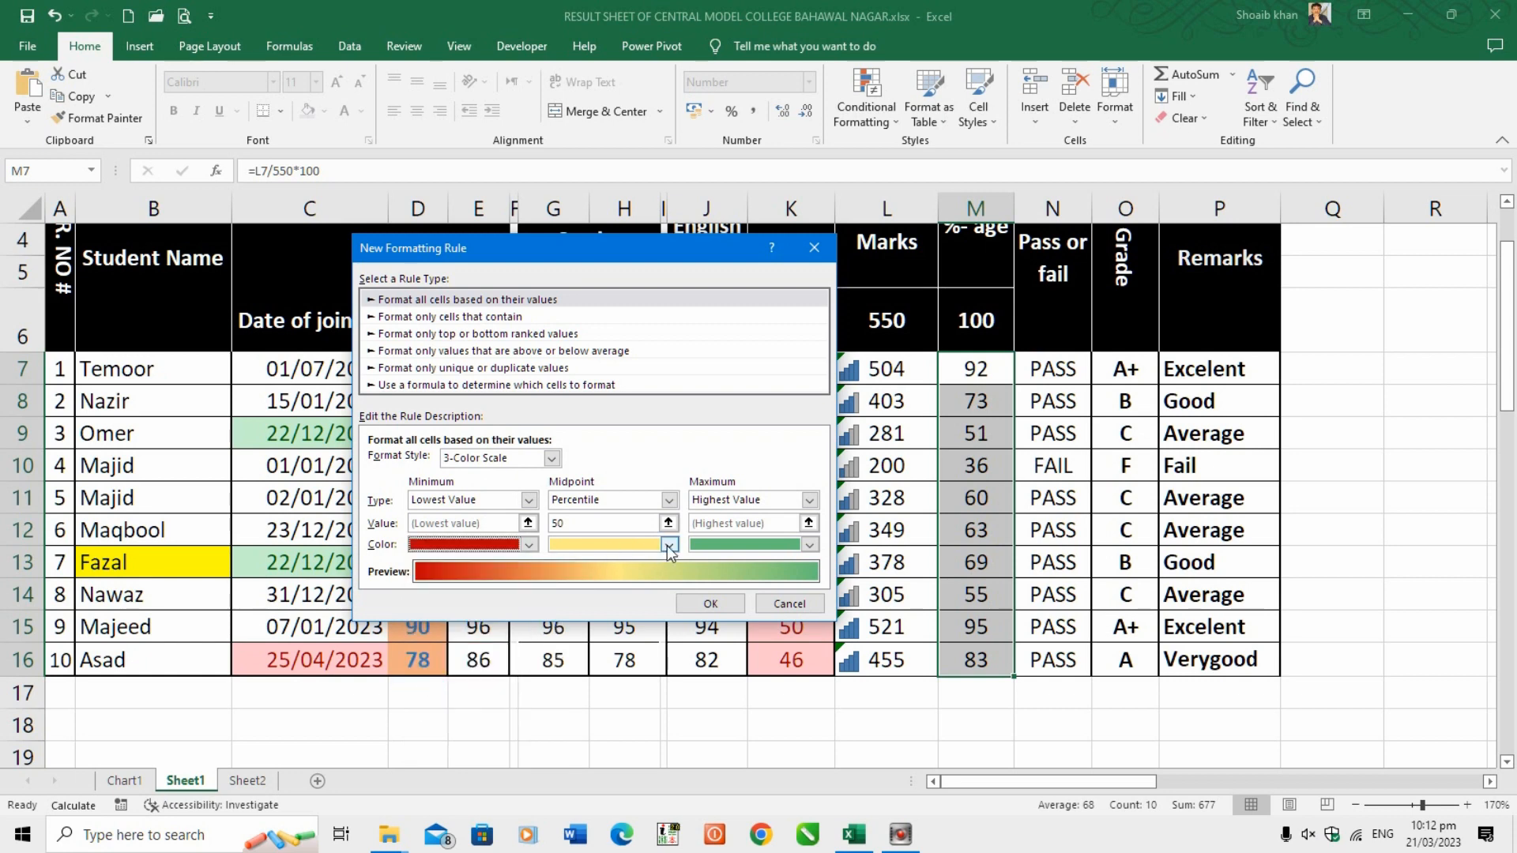
pyautogui.click(810, 547)
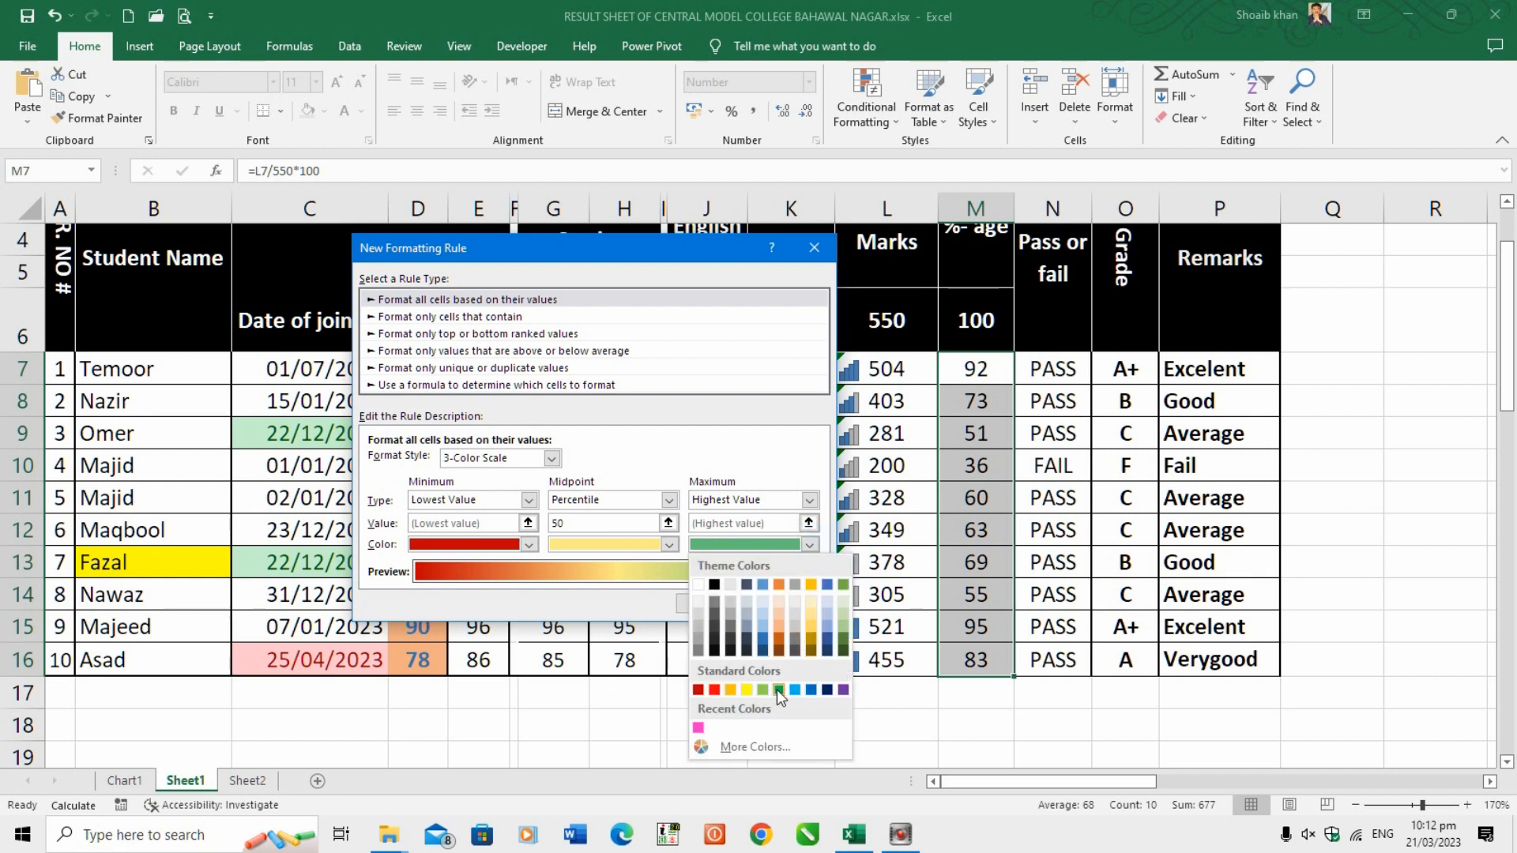
pyautogui.click(778, 690)
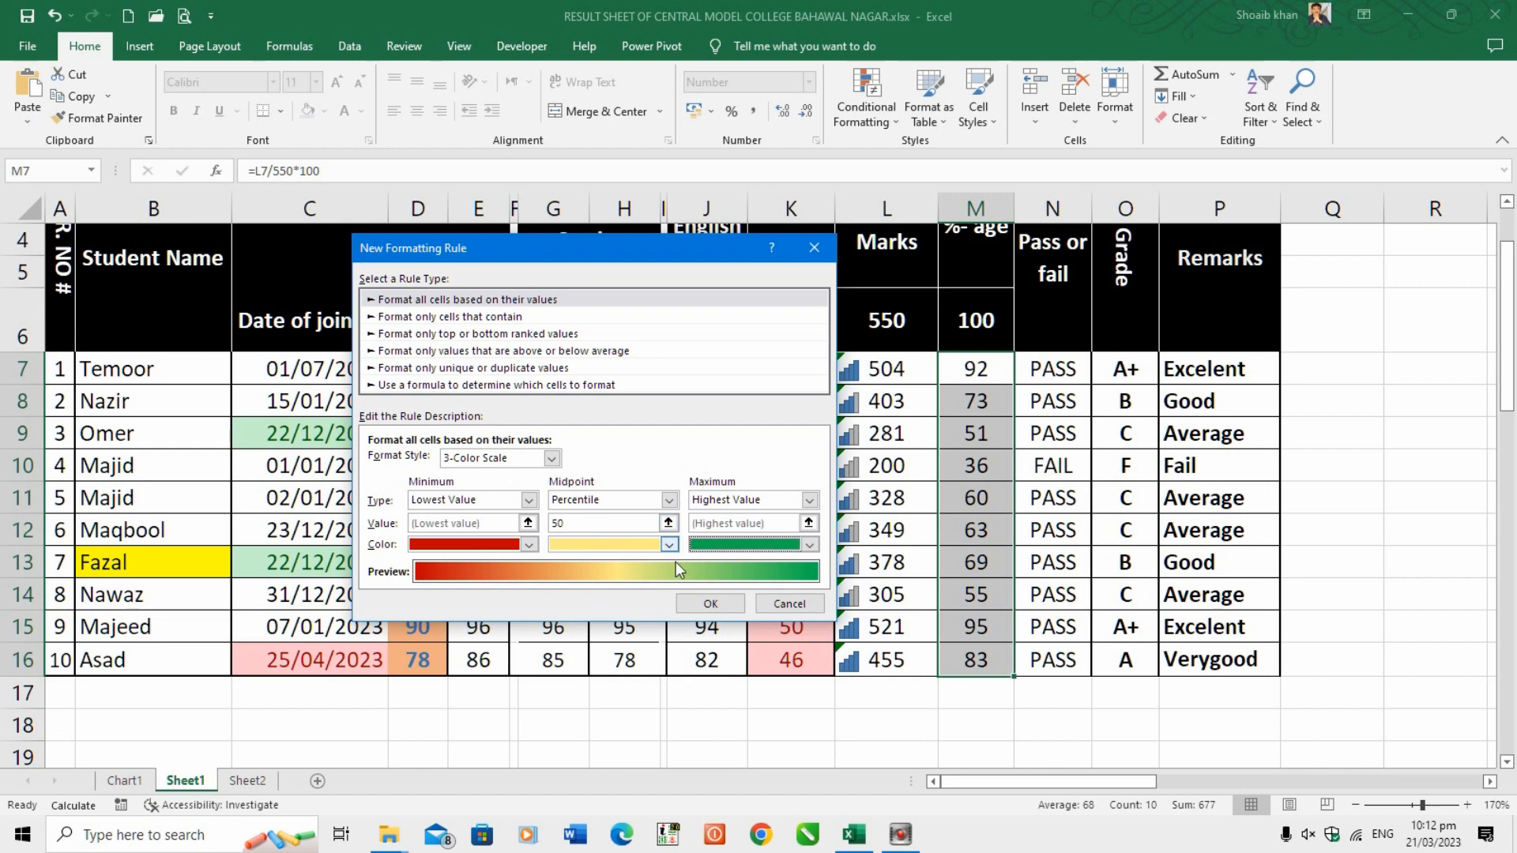
pyautogui.click(713, 606)
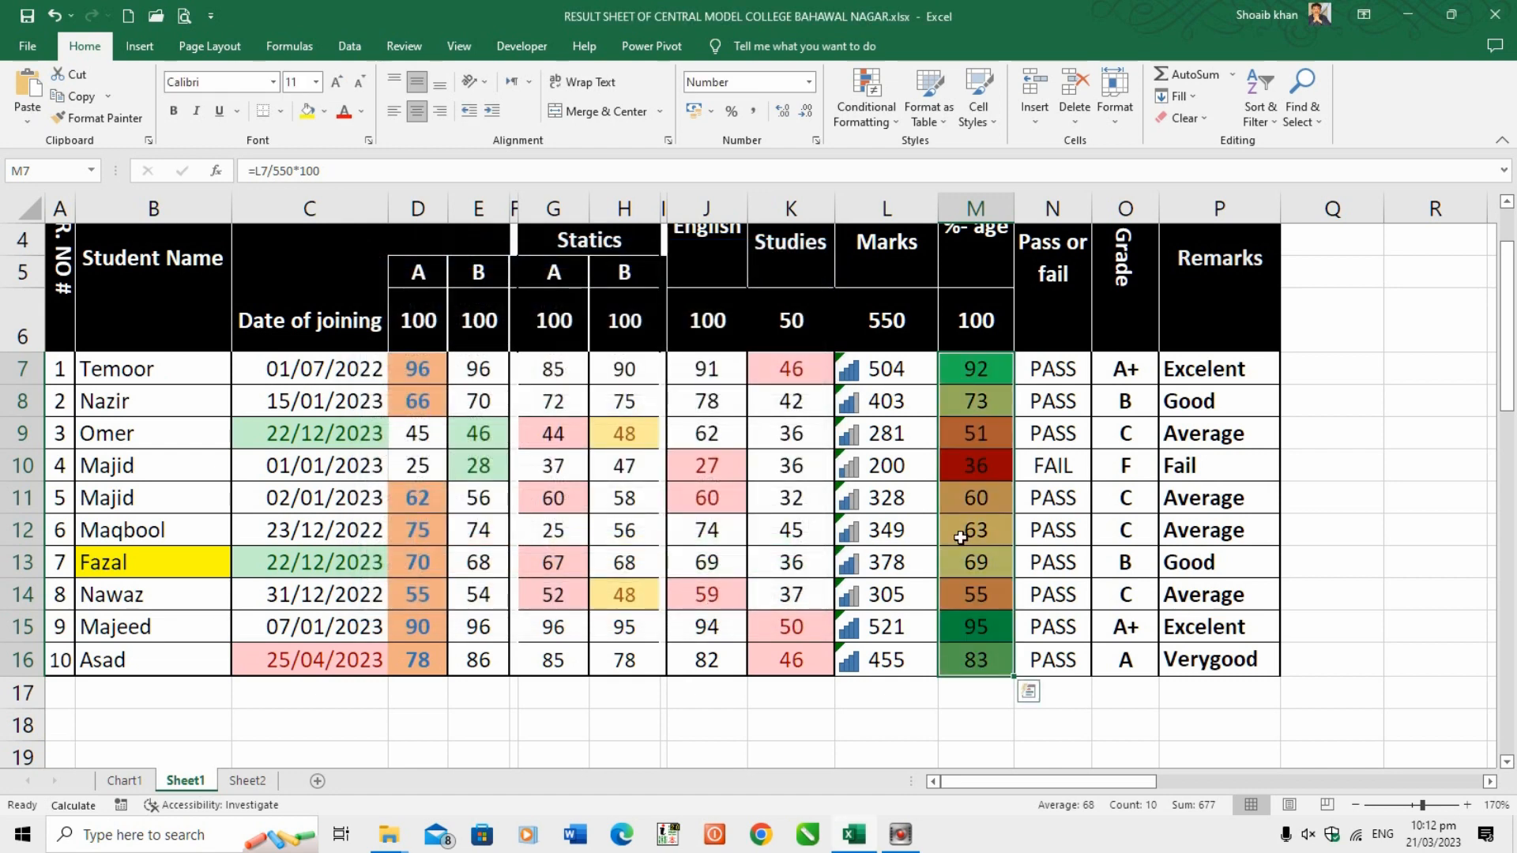
pyautogui.click(1047, 494)
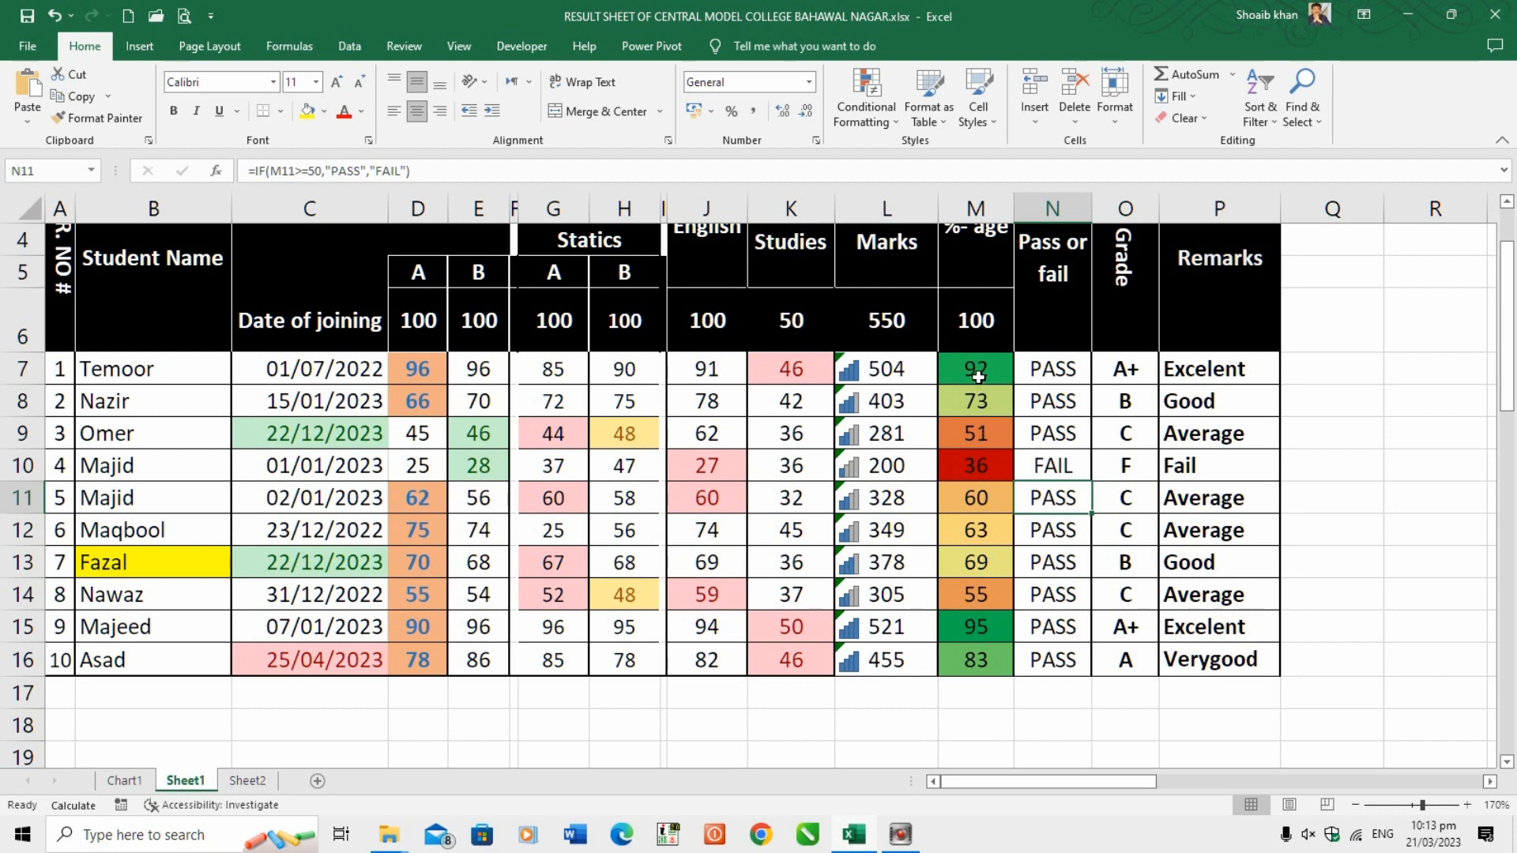
pyautogui.click(898, 125)
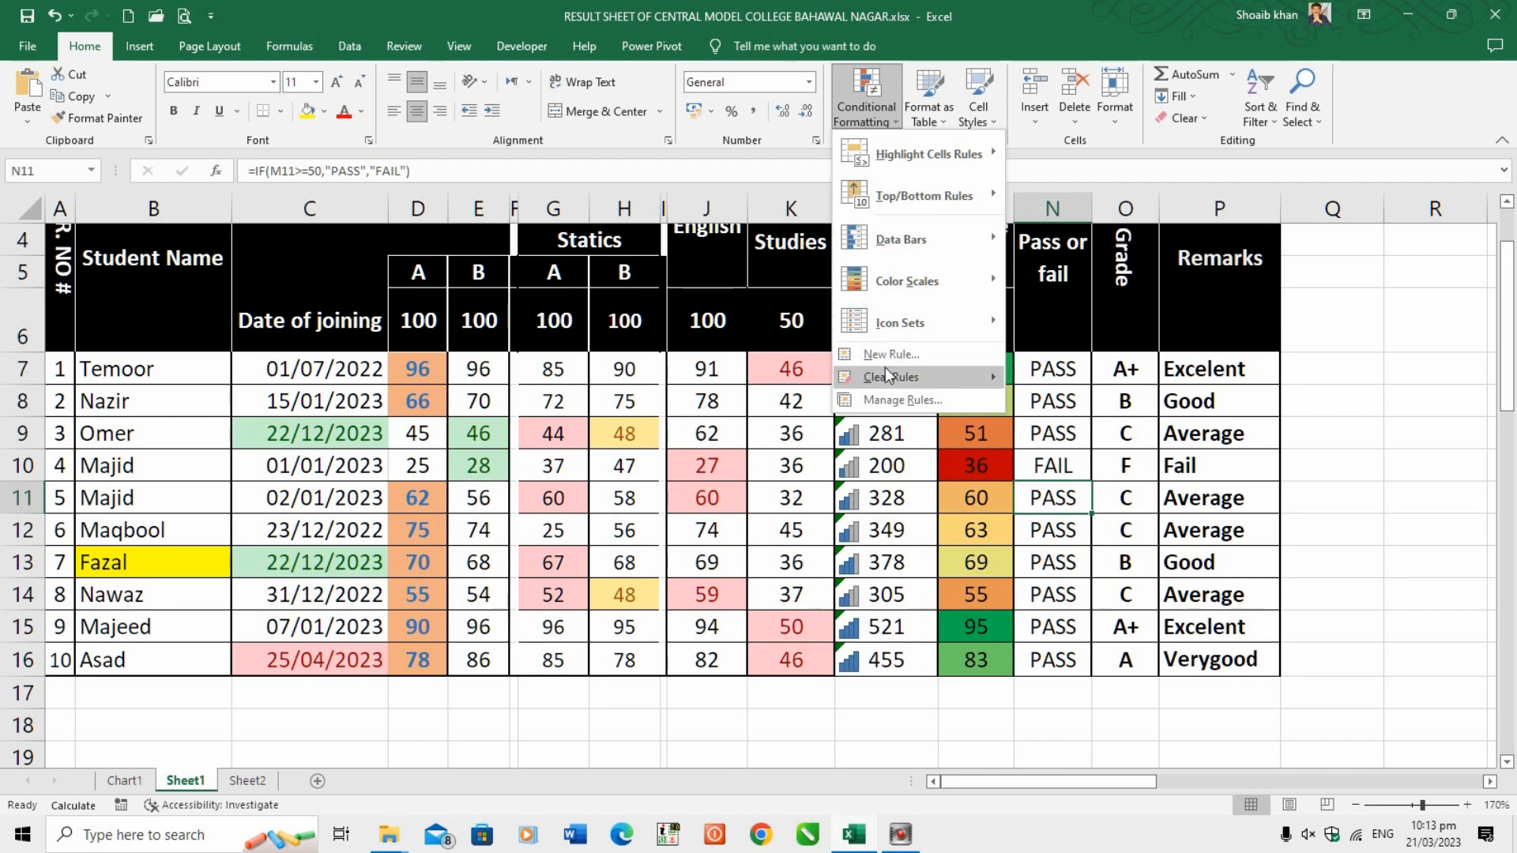
pyautogui.moveTo(892, 380)
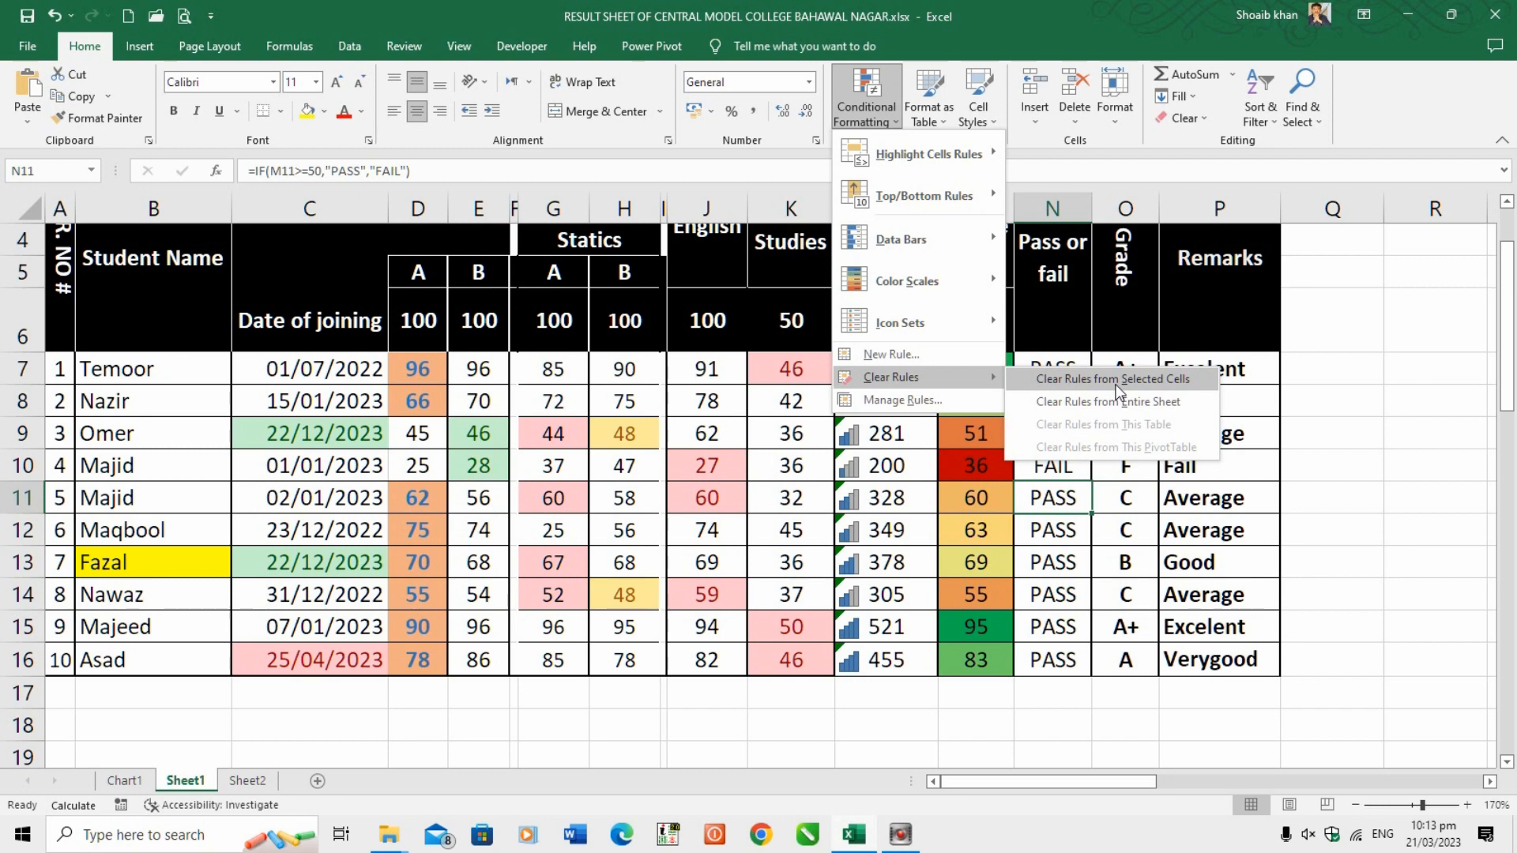
pyautogui.click(988, 471)
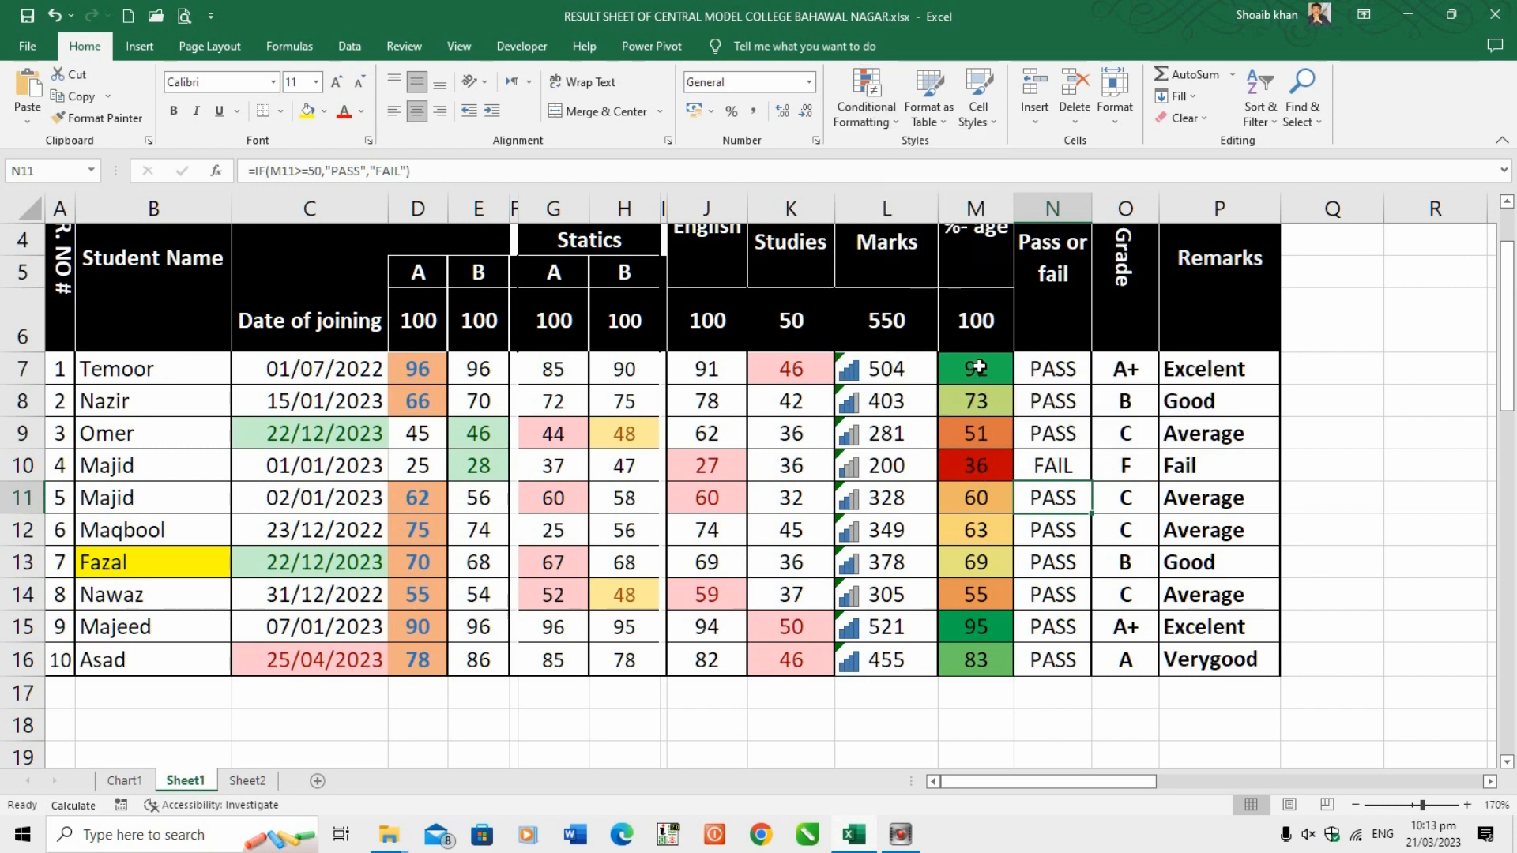
# Clear the conditional formatting rules from the percentages in M7:M16.
pyautogui.moveTo(975, 365); pyautogui.dragTo(975, 660)
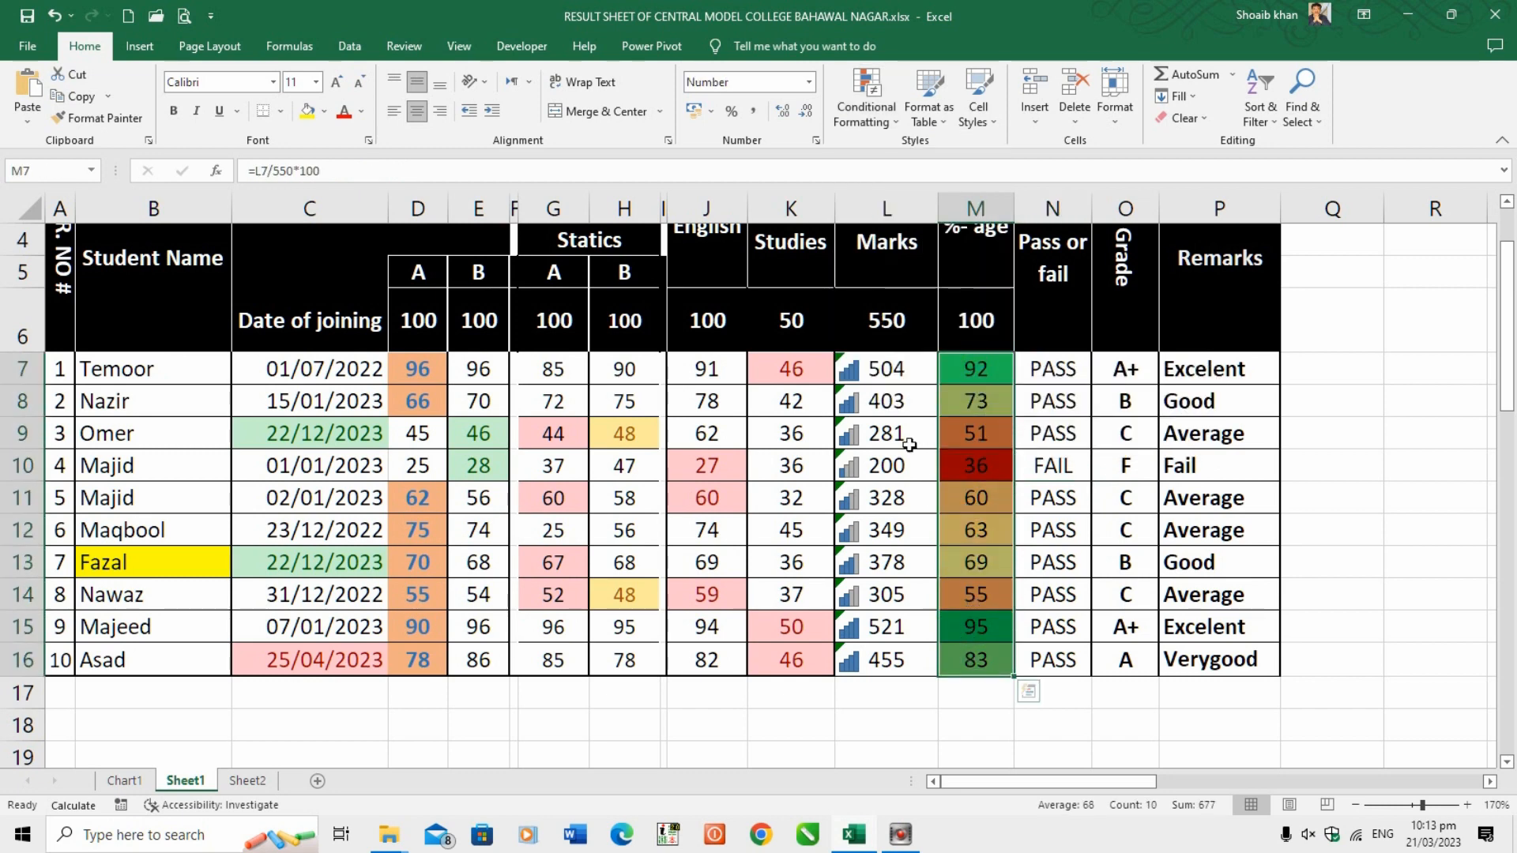
pyautogui.click(890, 122)
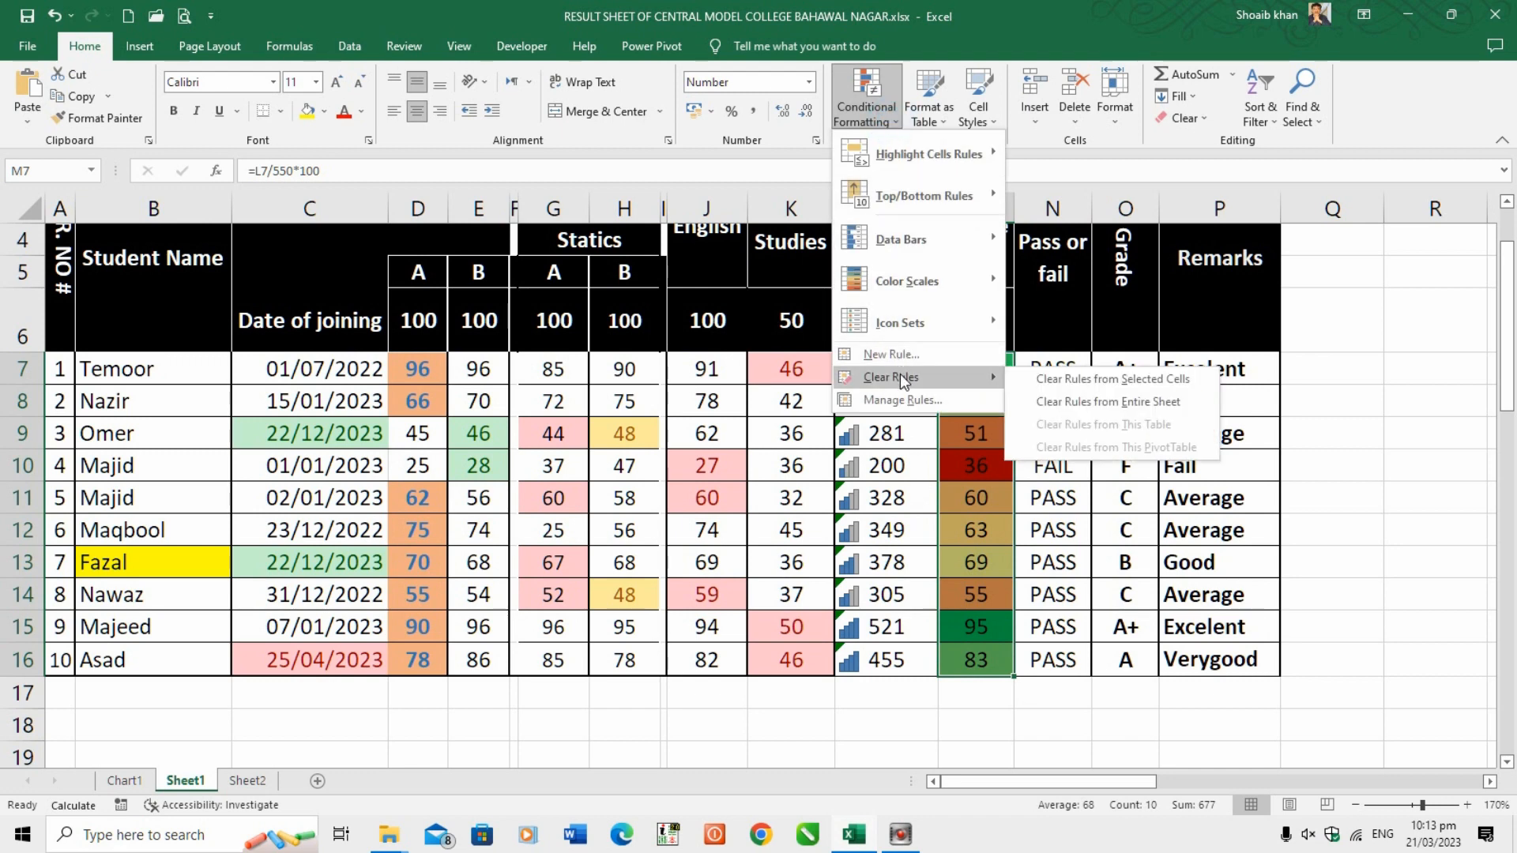
pyautogui.click(1062, 378)
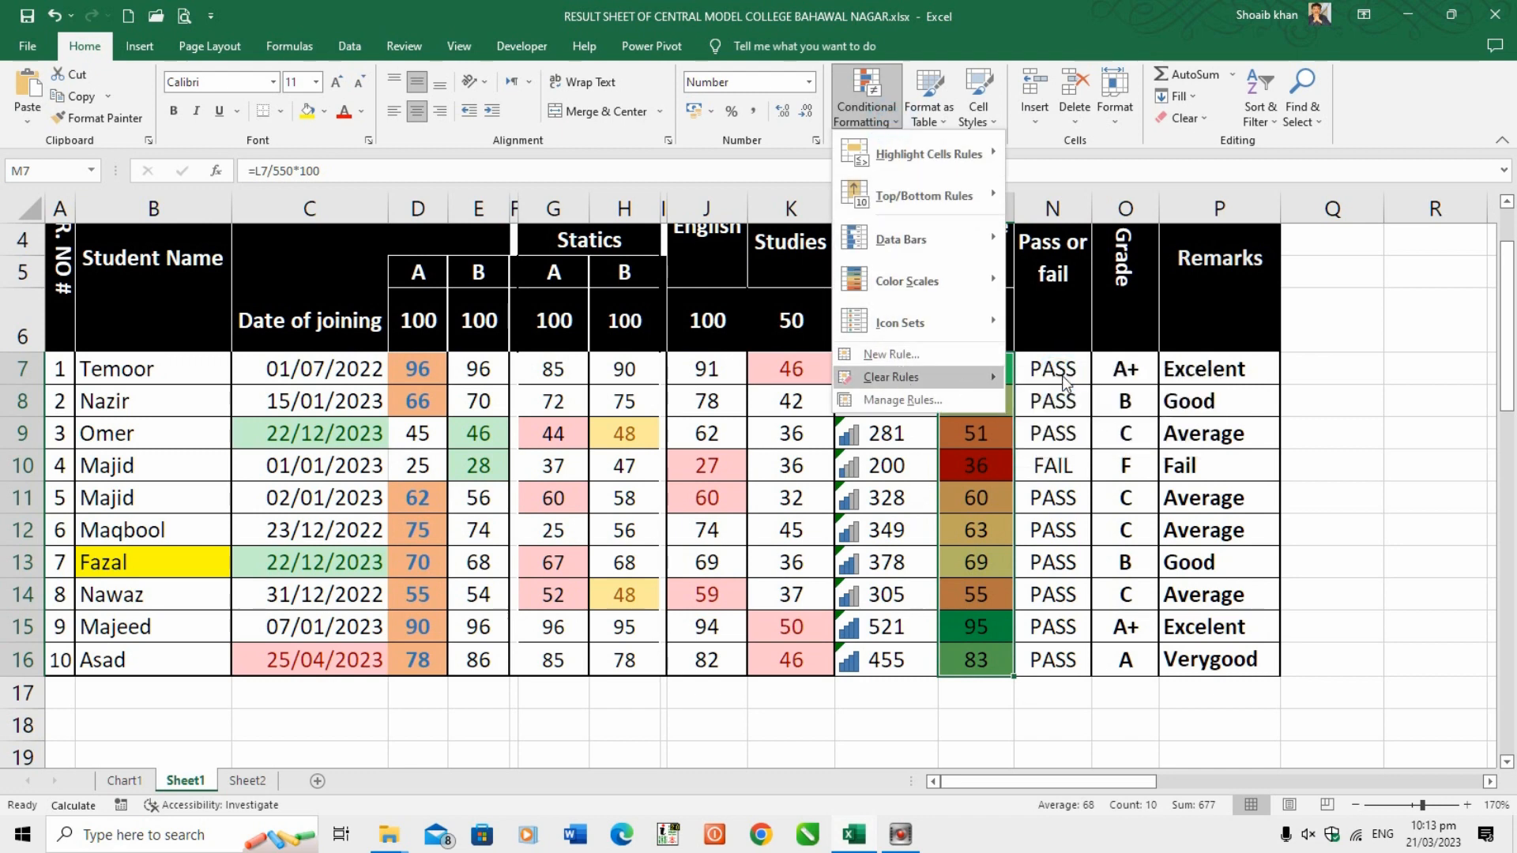
pyautogui.click(976, 494)
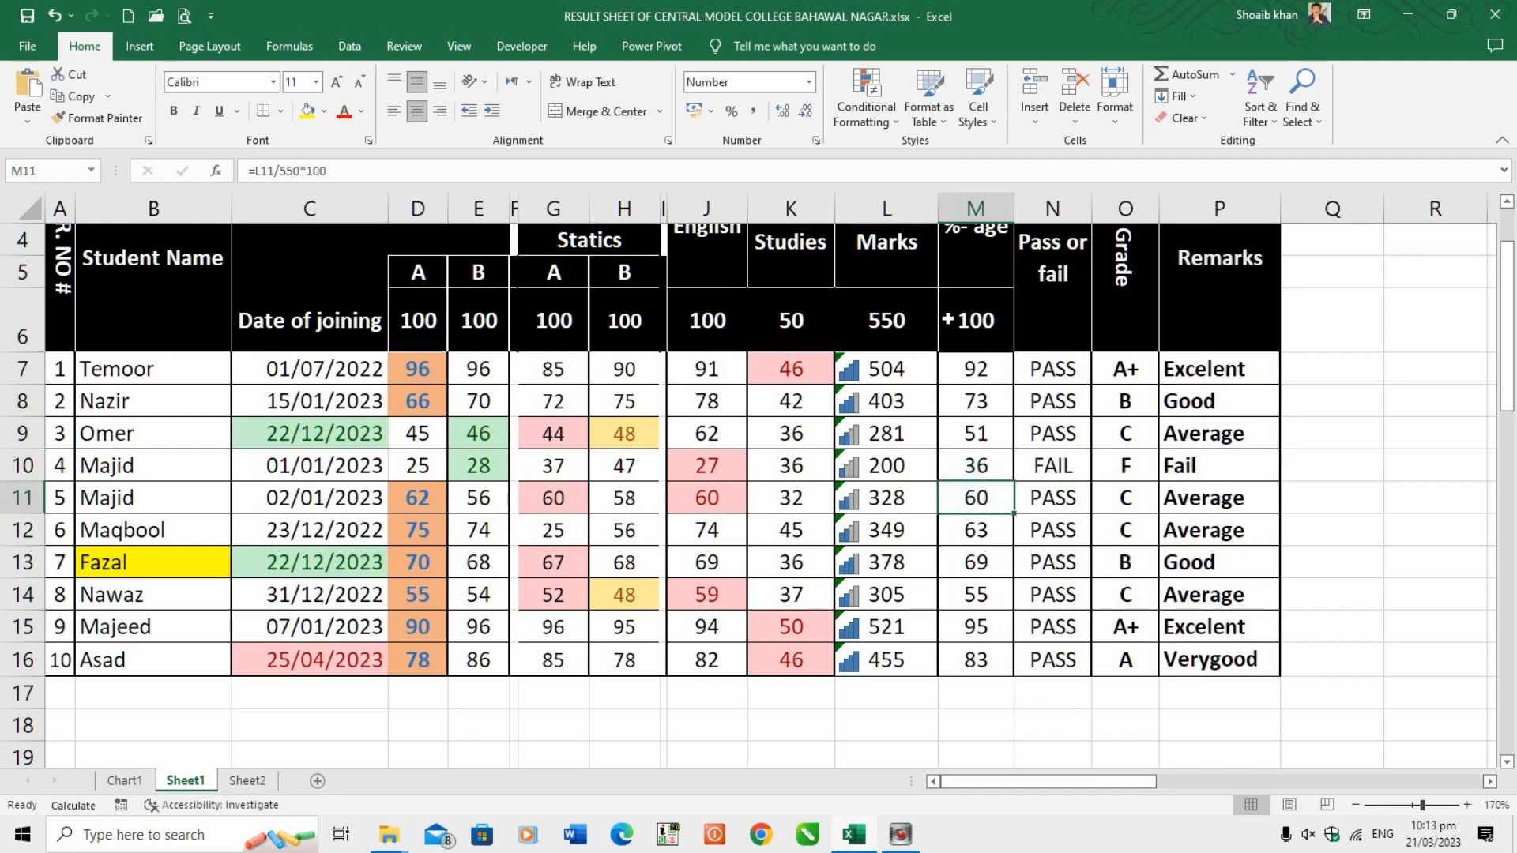
# Clear the conditional formatting rules from the entire sheet and undo that clearing.
pyautogui.click(895, 125)
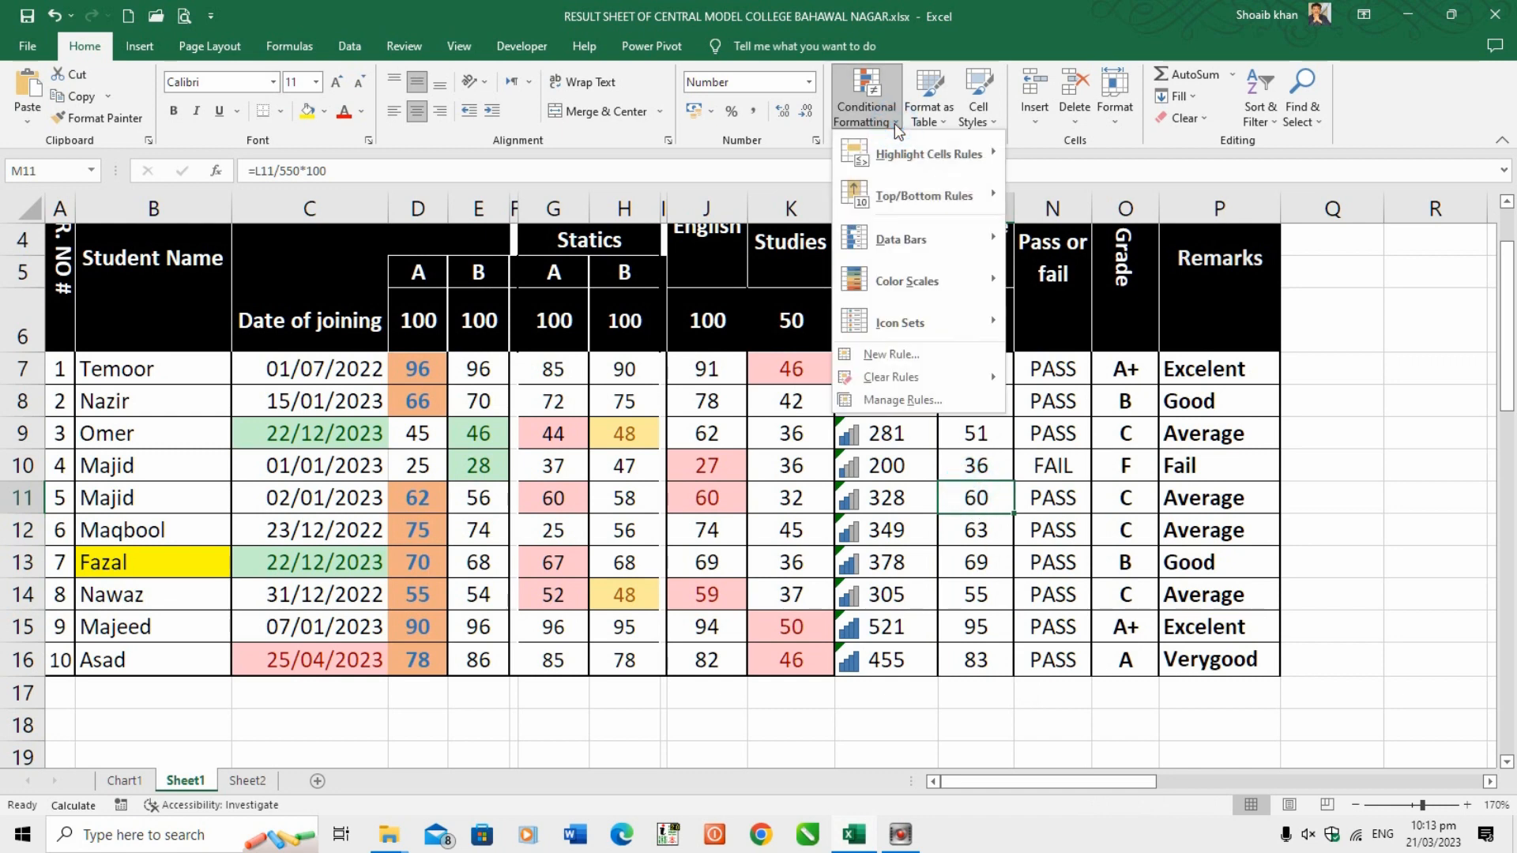
pyautogui.moveTo(915, 382)
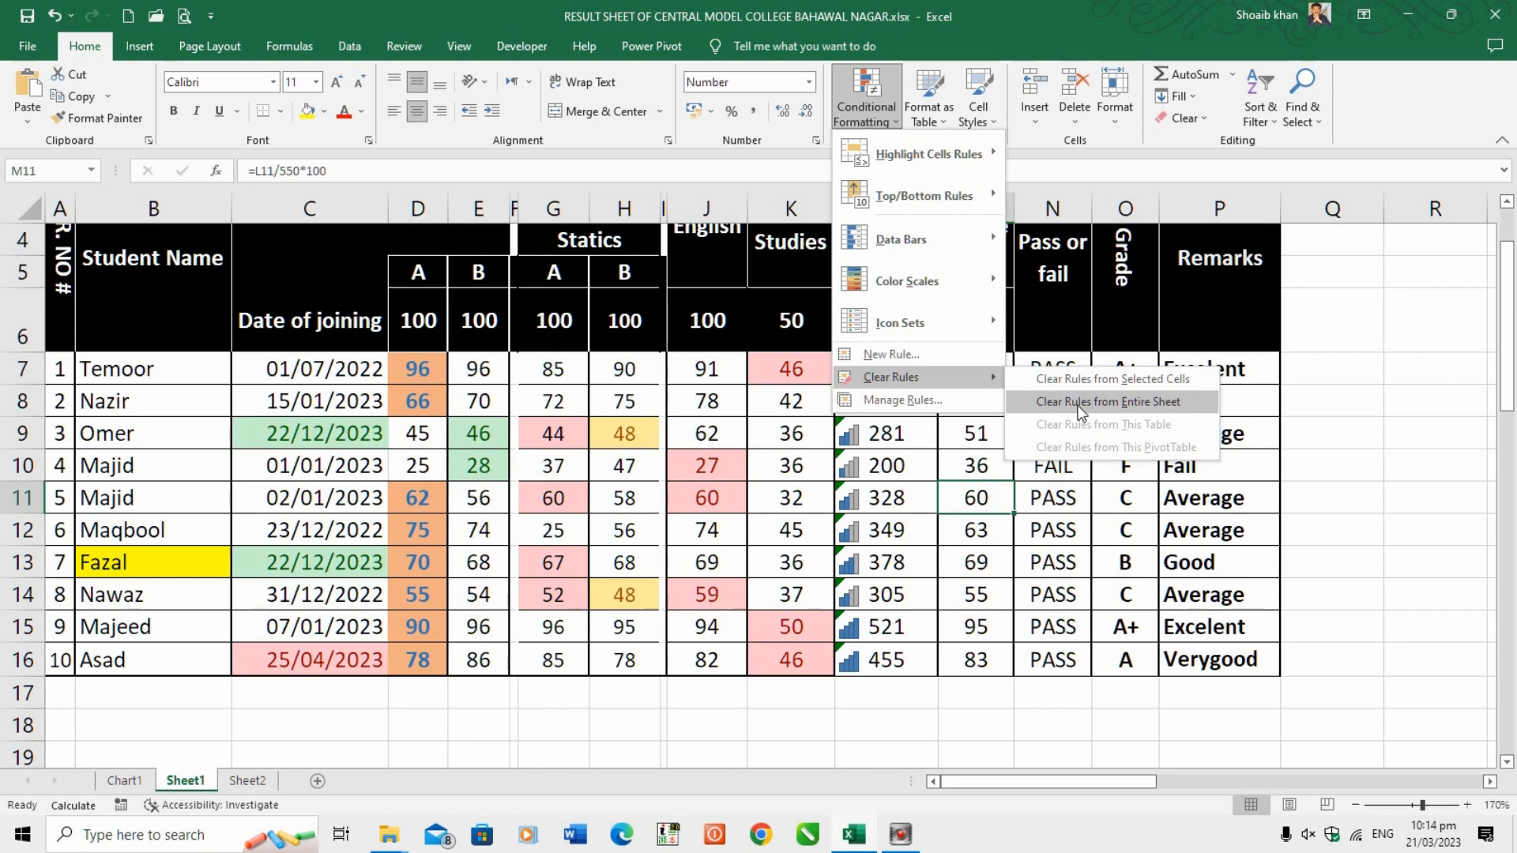
pyautogui.click(1078, 405)
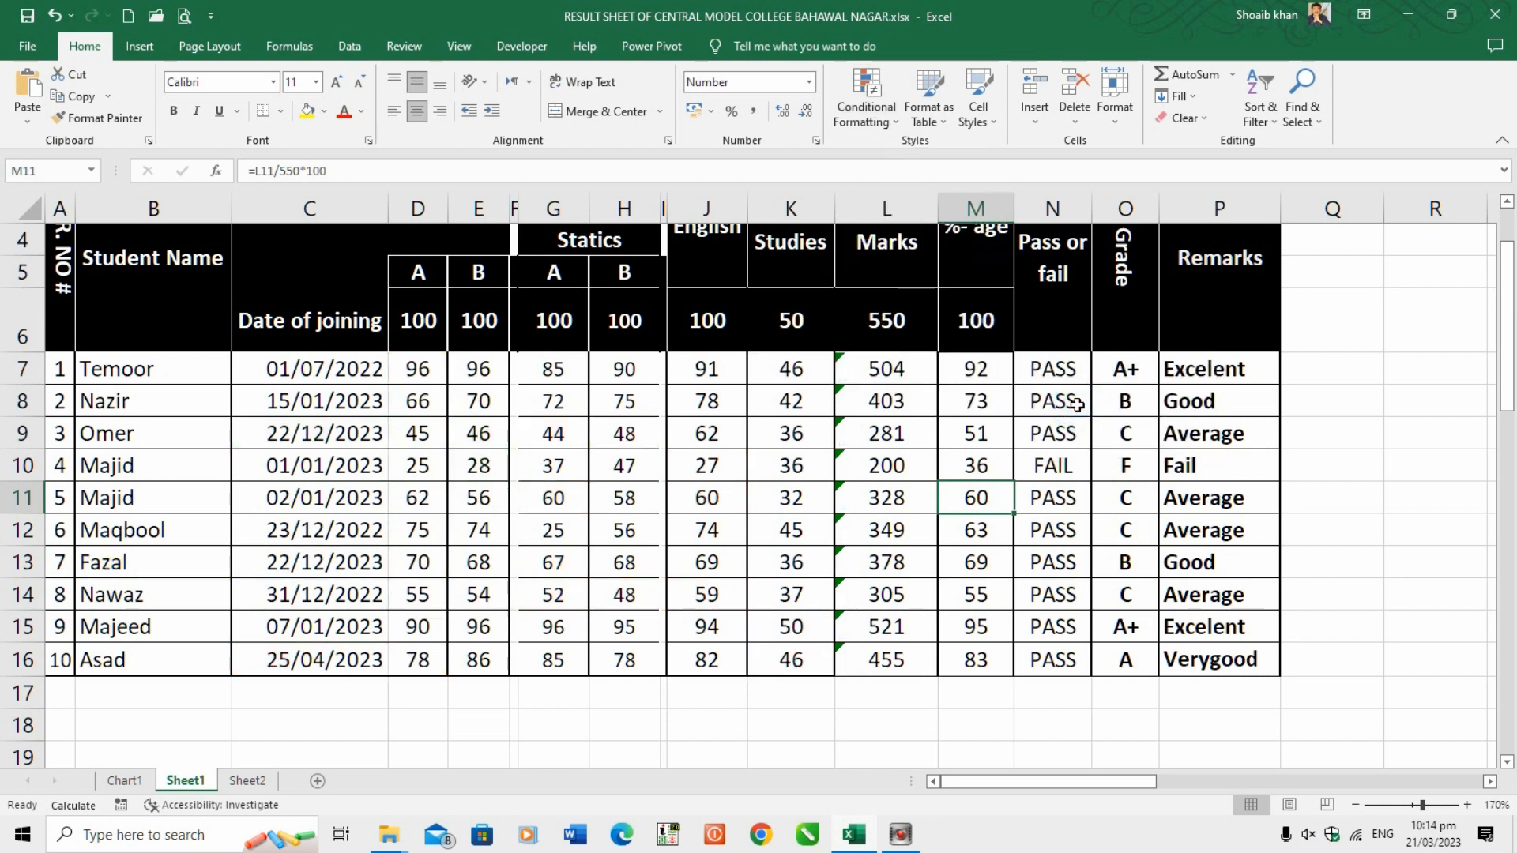
pyautogui.click(54, 15)
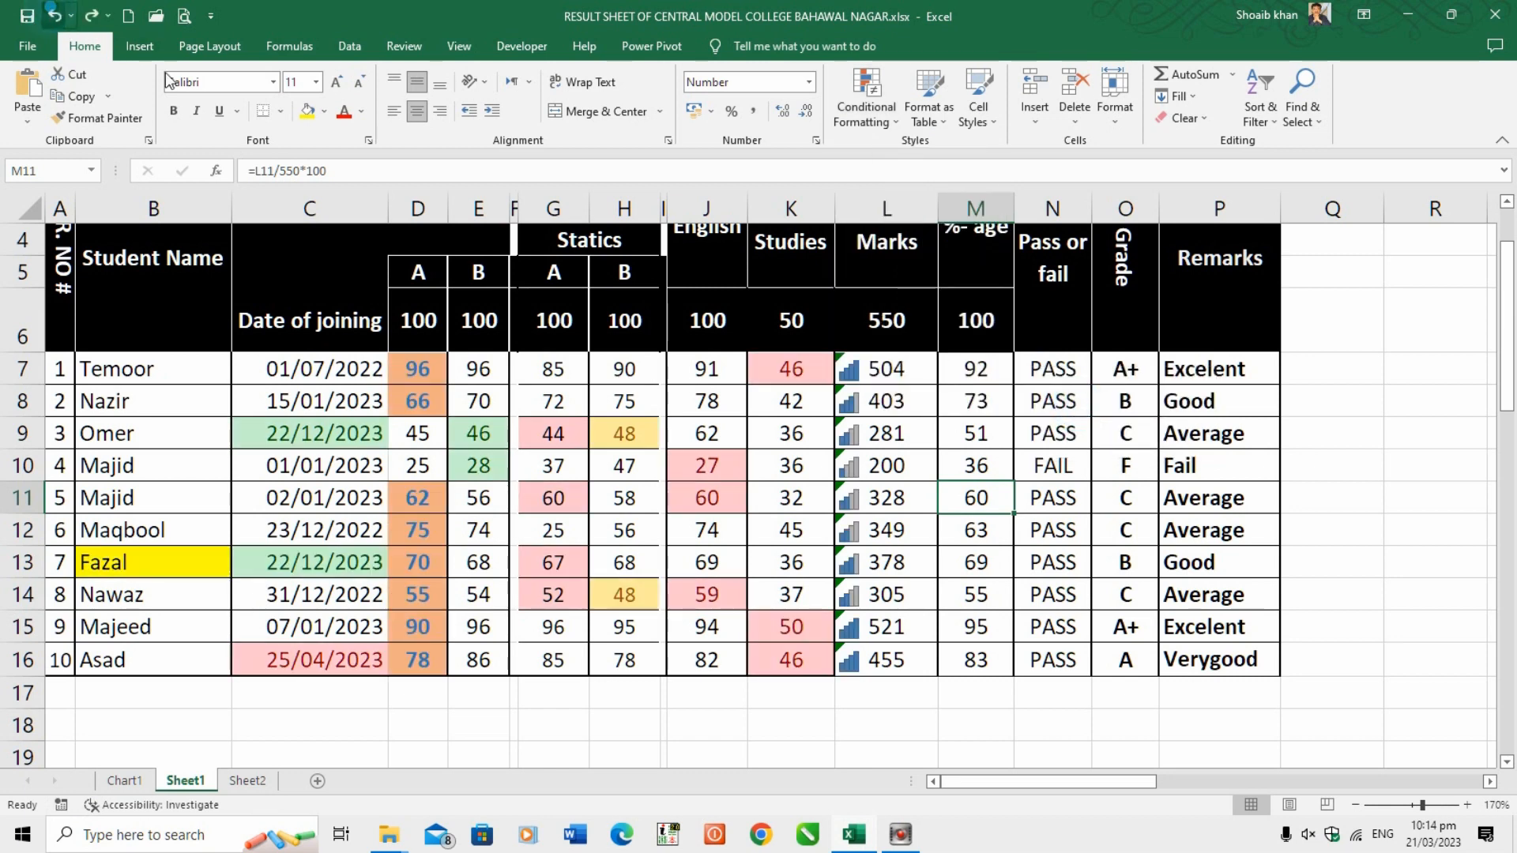
pyautogui.click(884, 125)
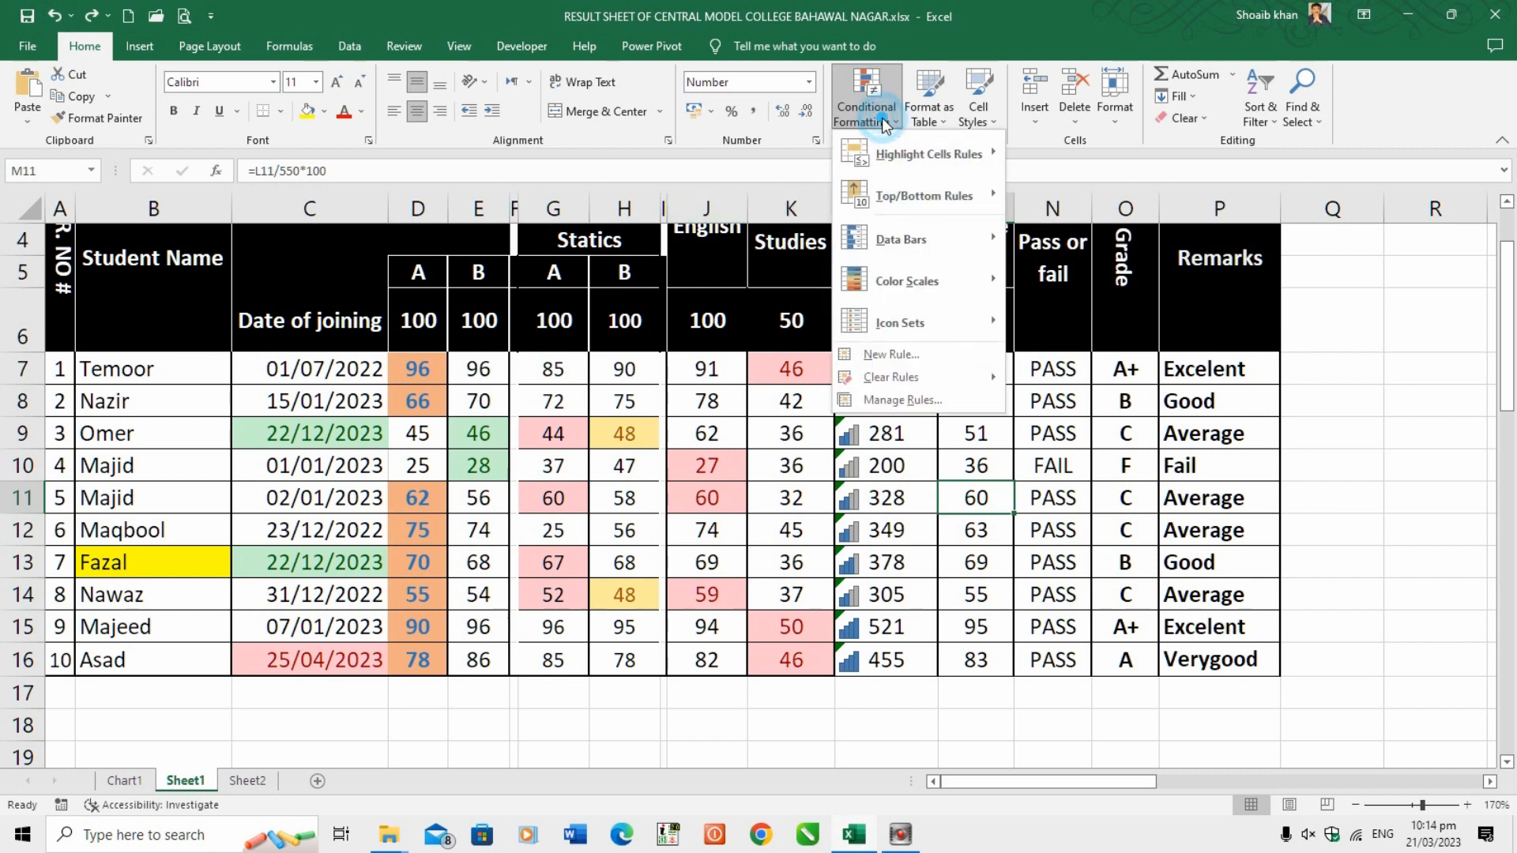
pyautogui.click(913, 399)
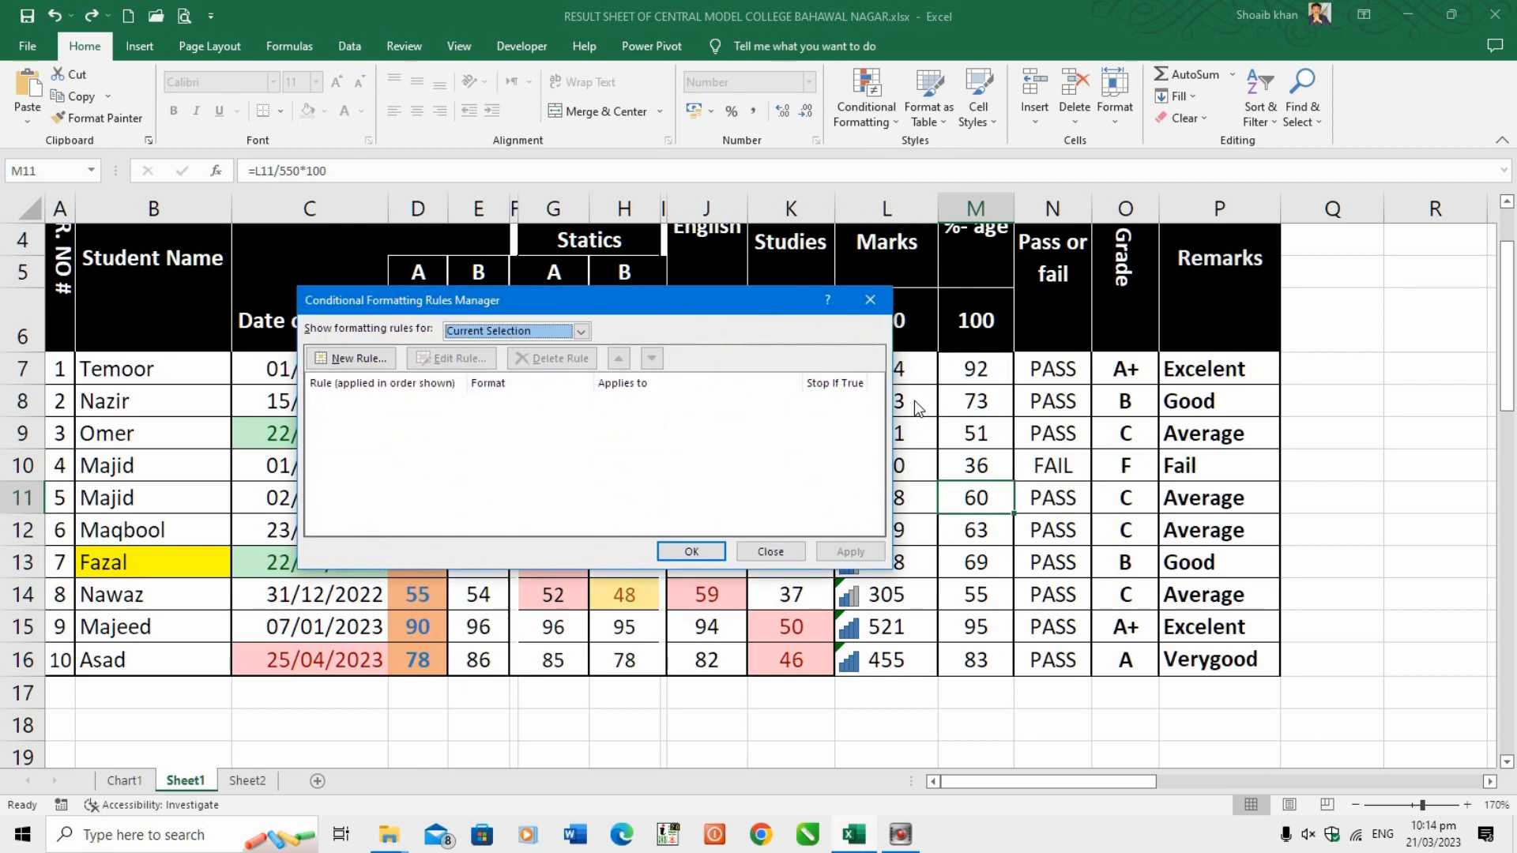
pyautogui.click(778, 552)
# Edit the four-bar icon set rule on the total marks in L7:L16 to use the black, red, yellow and green circles style, and apply it.
pyautogui.moveTo(869, 369); pyautogui.dragTo(892, 670)
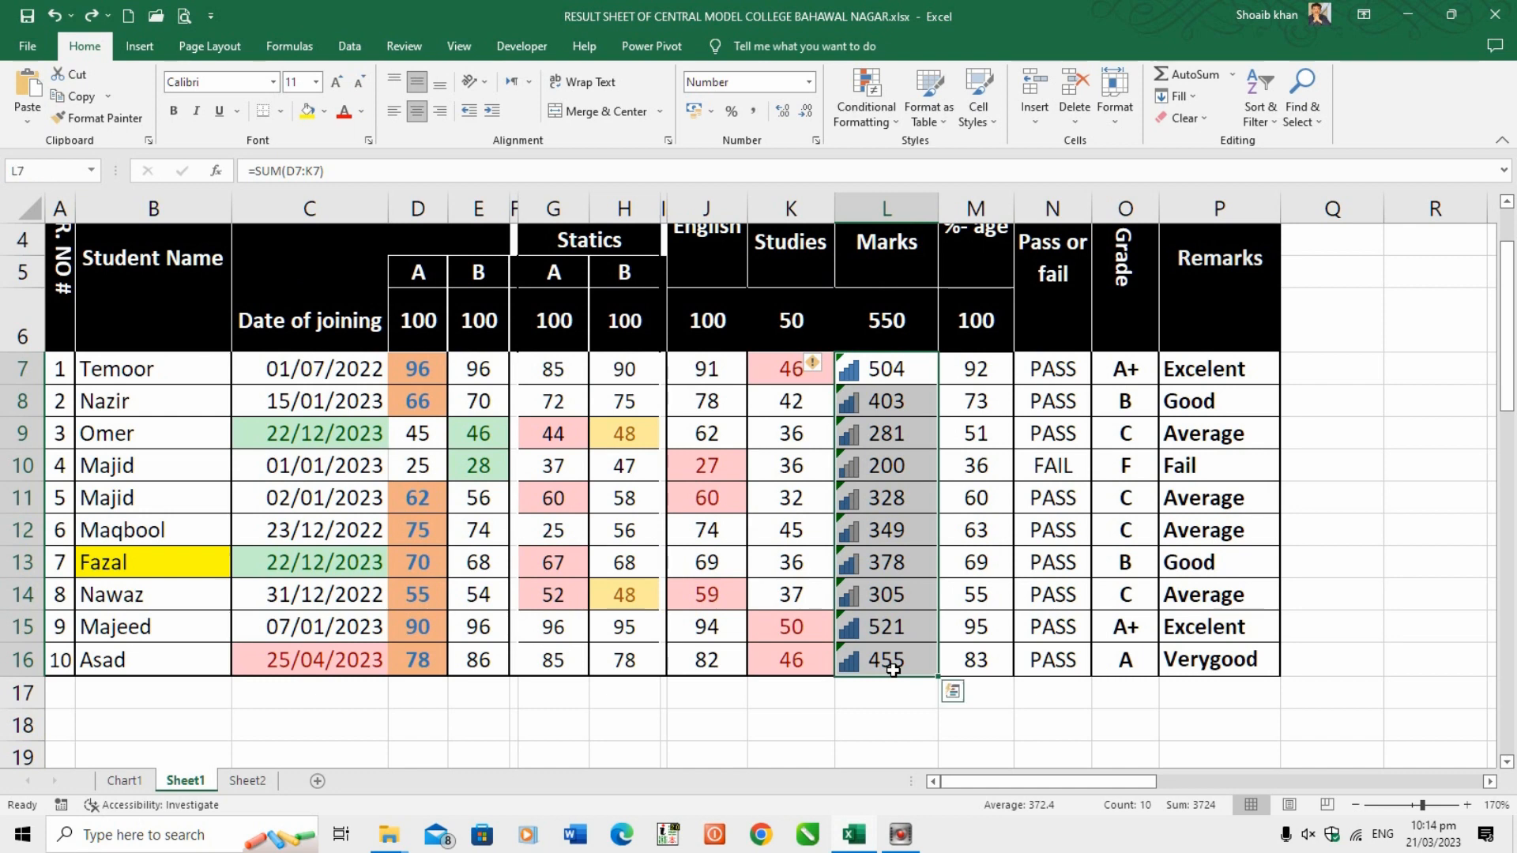
pyautogui.click(894, 124)
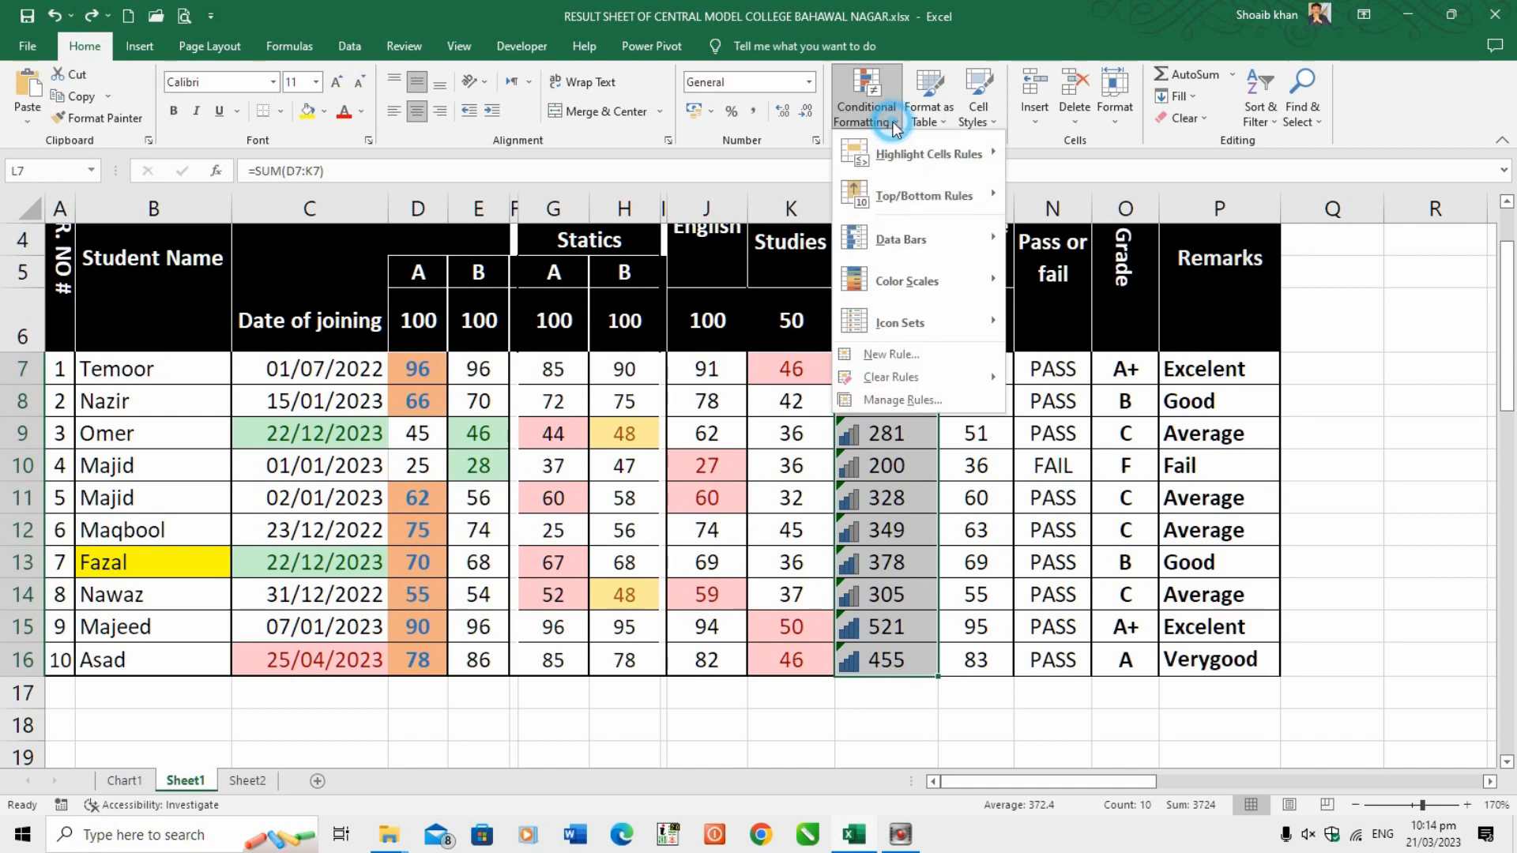
pyautogui.click(908, 401)
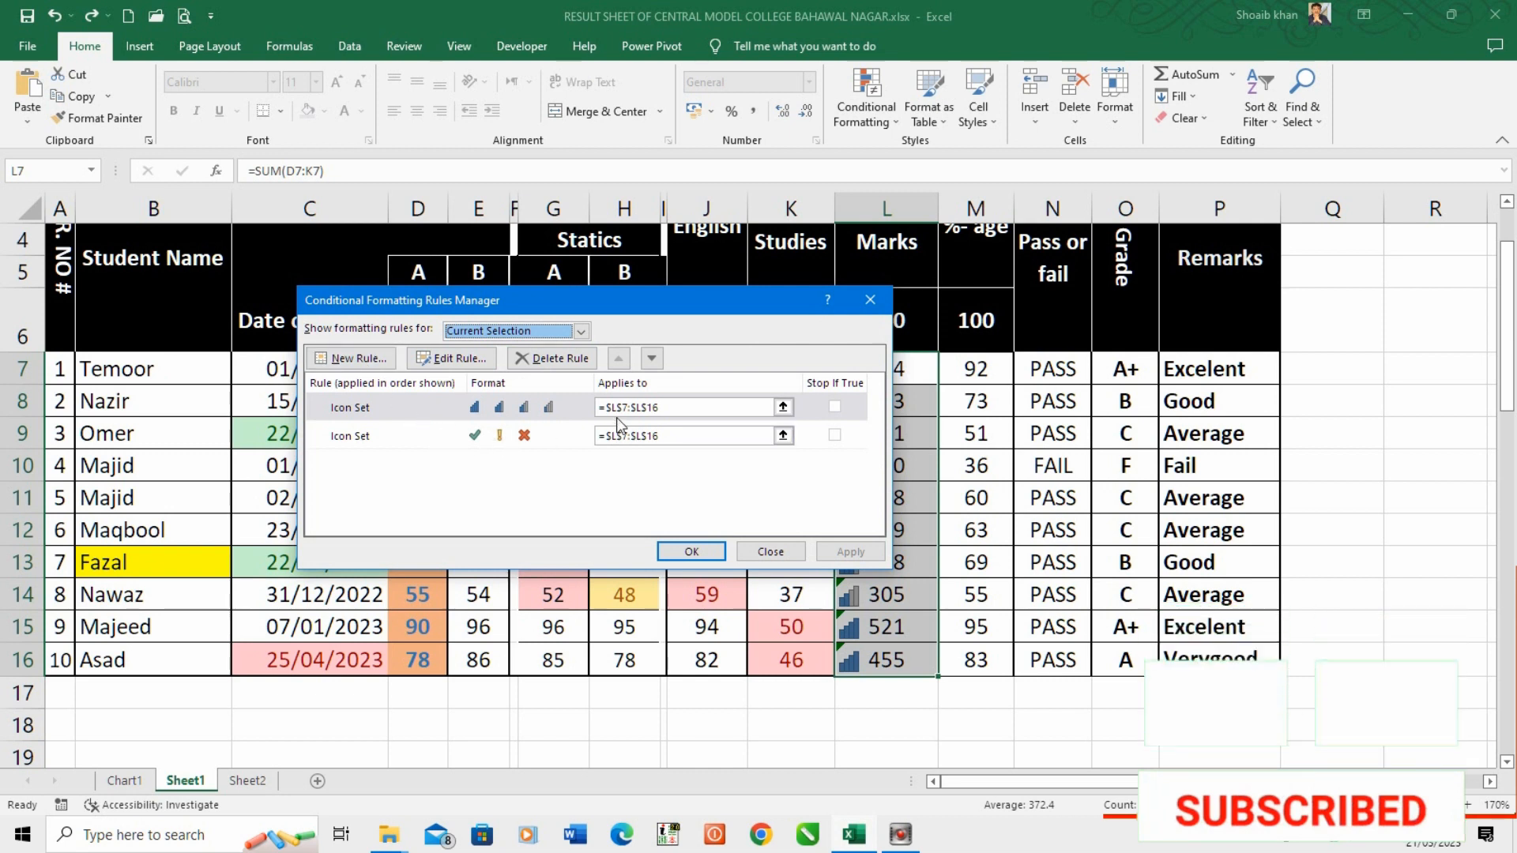
pyautogui.click(465, 357)
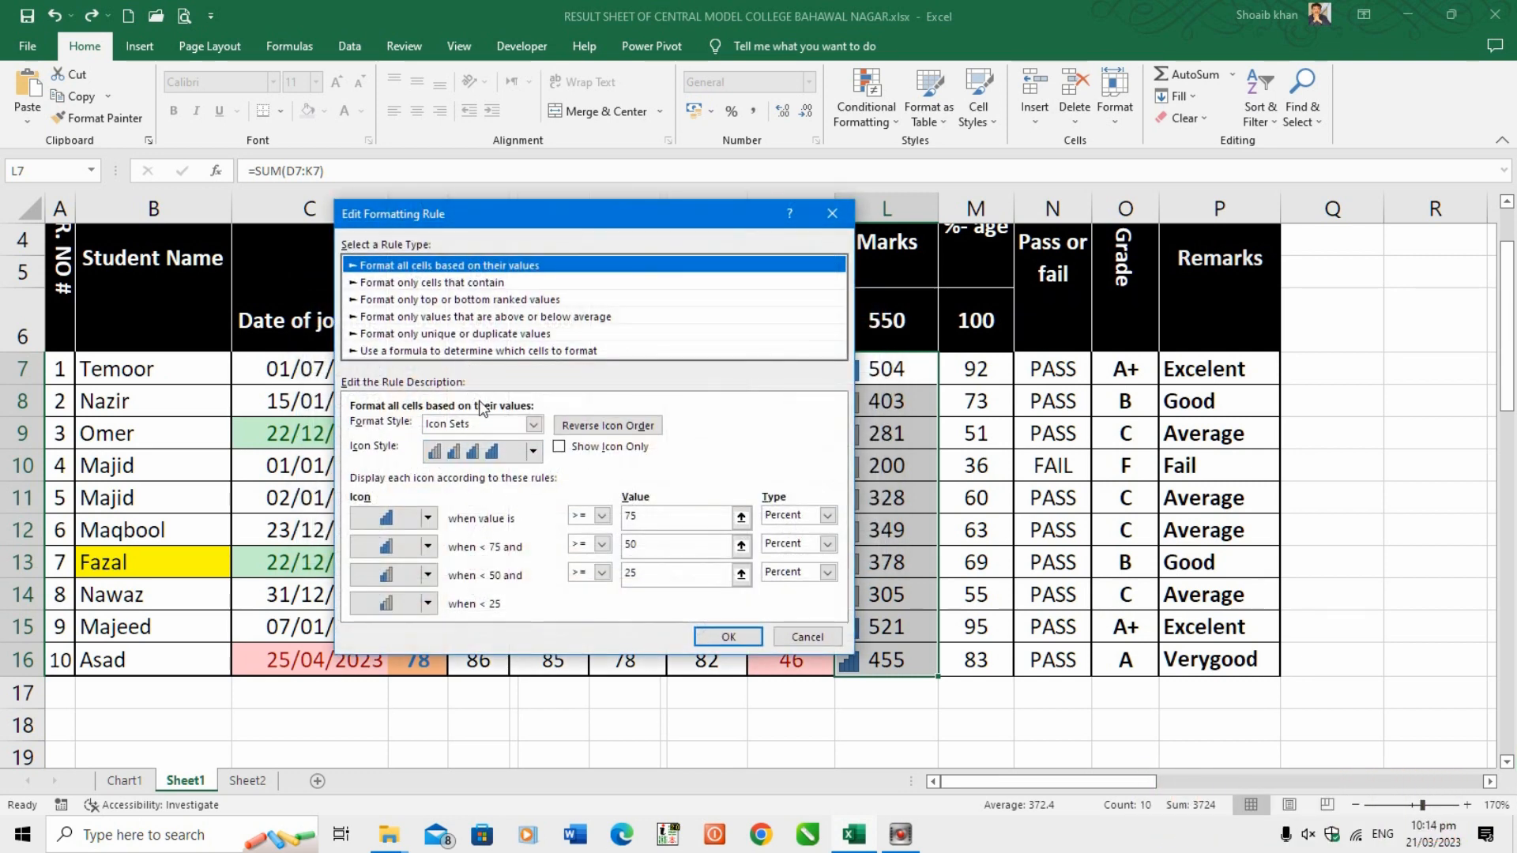
pyautogui.click(533, 451)
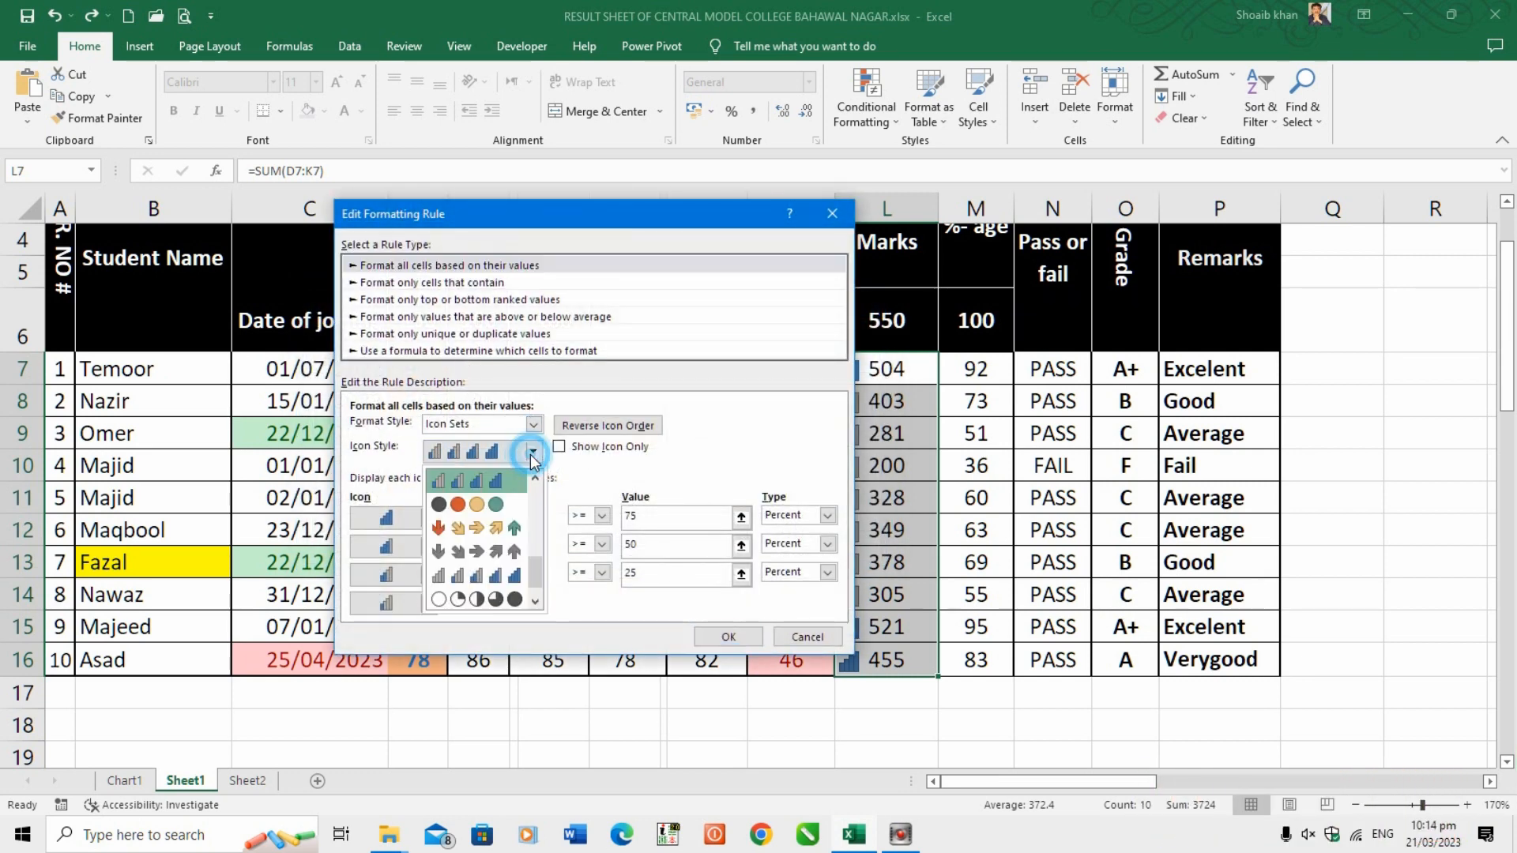
pyautogui.click(477, 509)
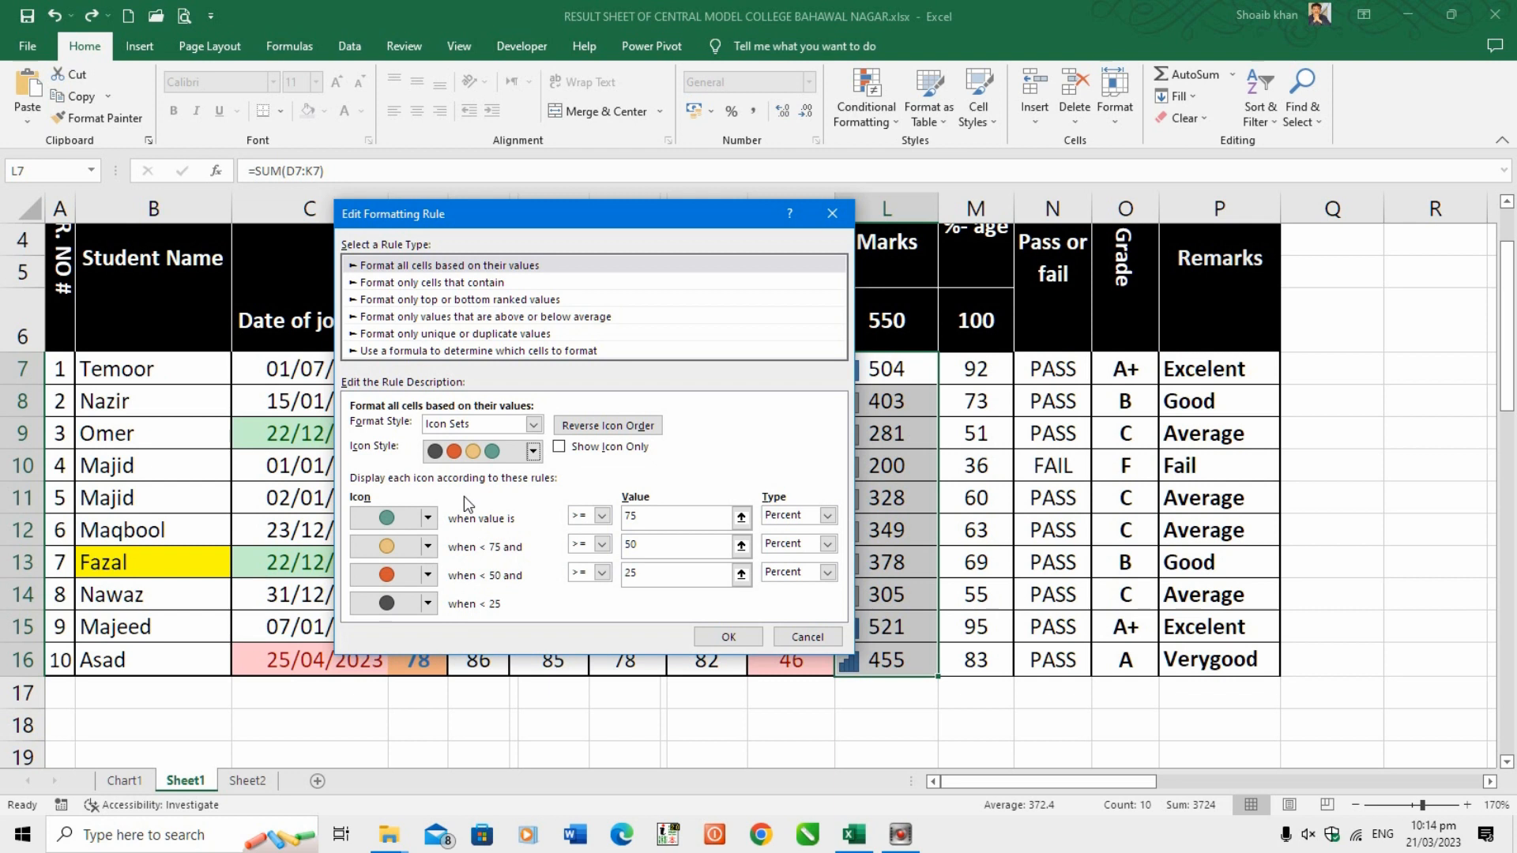
pyautogui.click(630, 517)
pyautogui.click(632, 574)
pyautogui.click(725, 639)
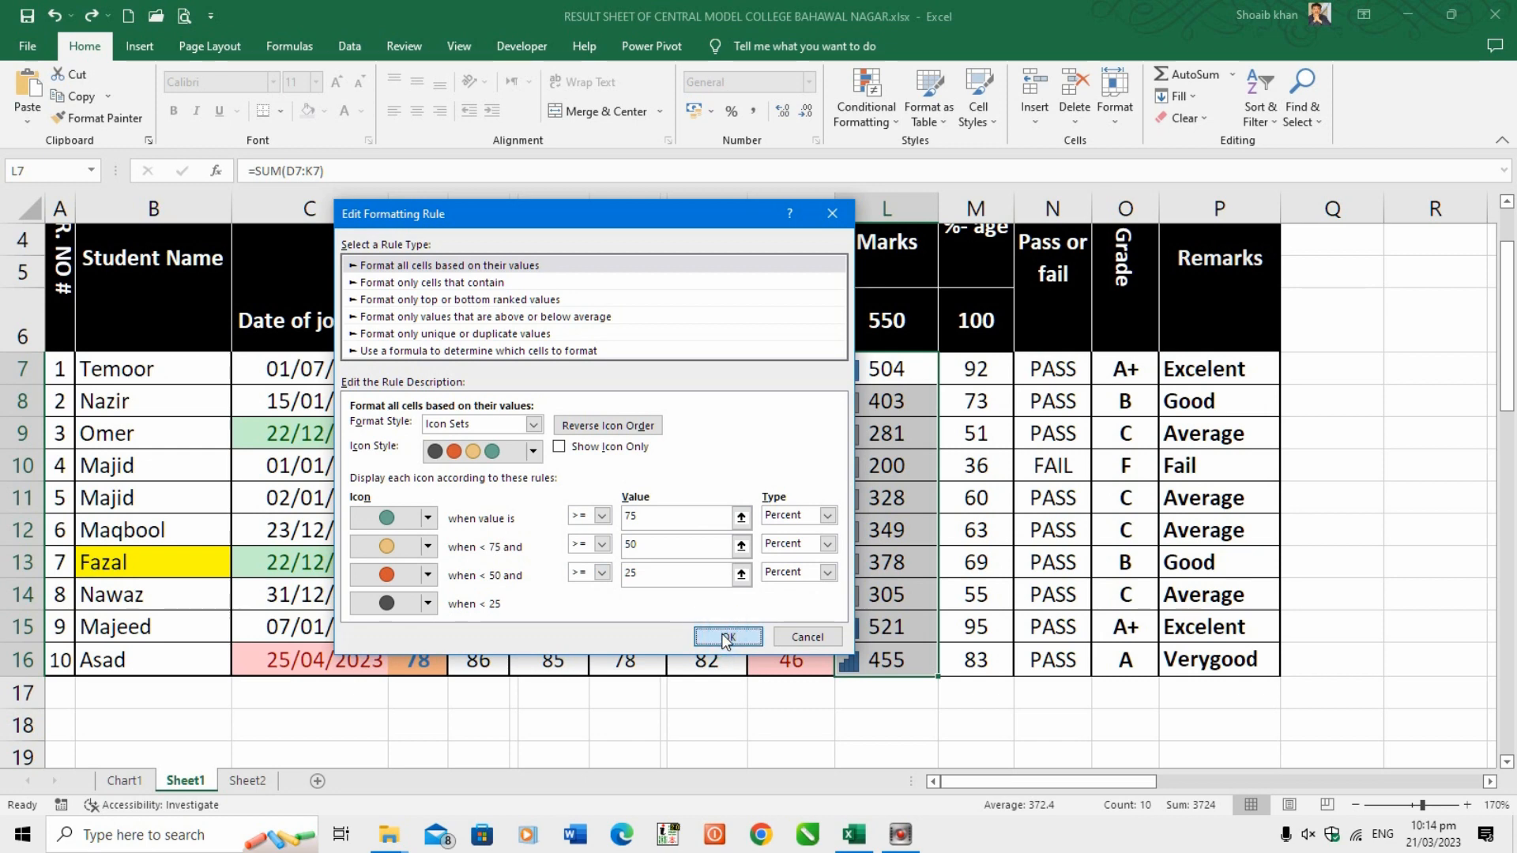
pyautogui.click(684, 550)
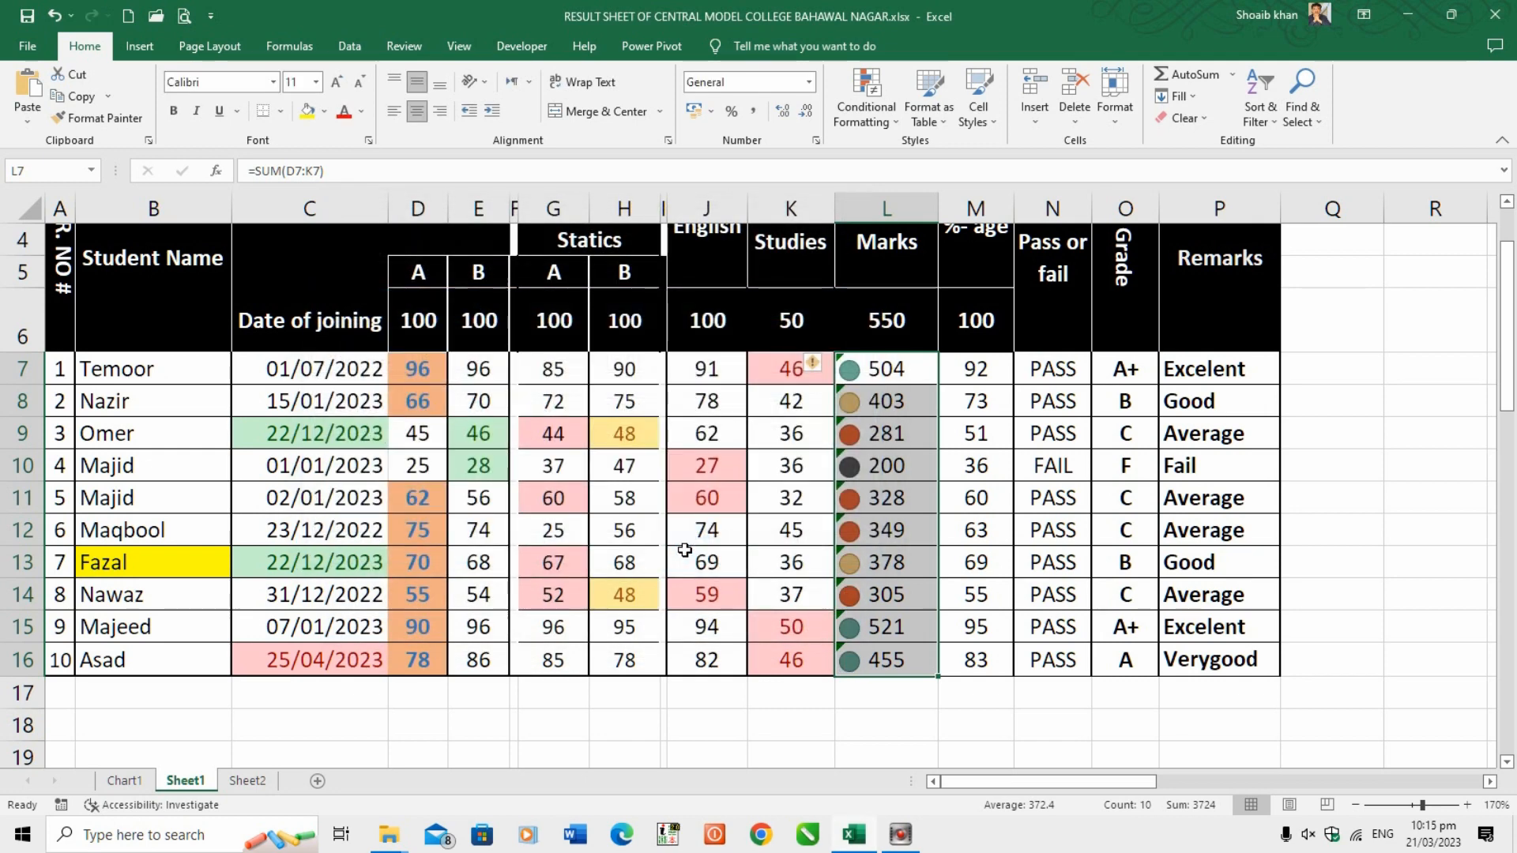
# Clear all conditional formatting rules from the entire result sheet.
pyautogui.click(885, 393)
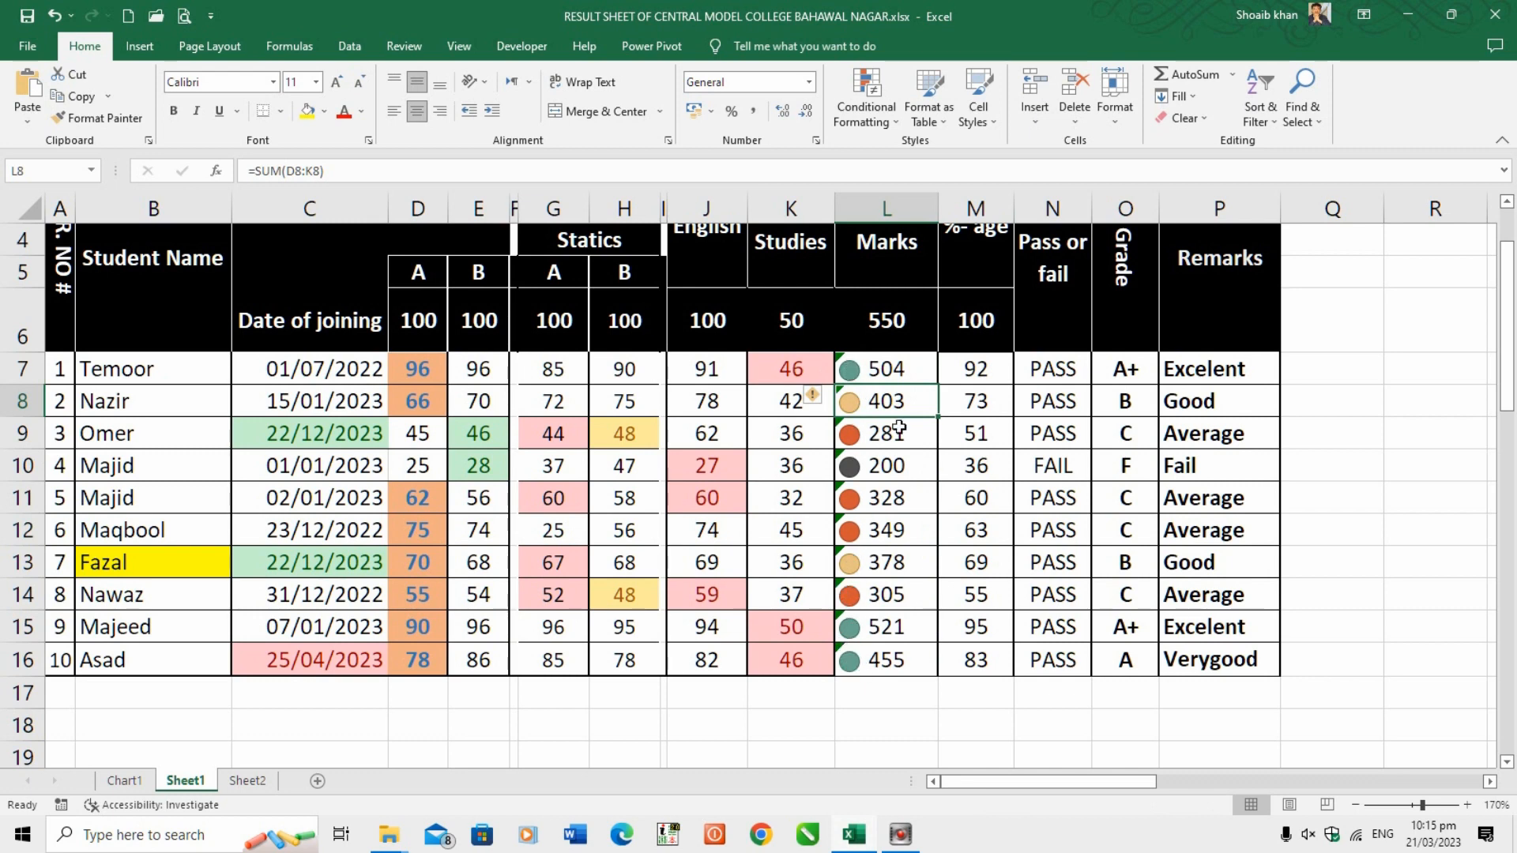
pyautogui.click(893, 124)
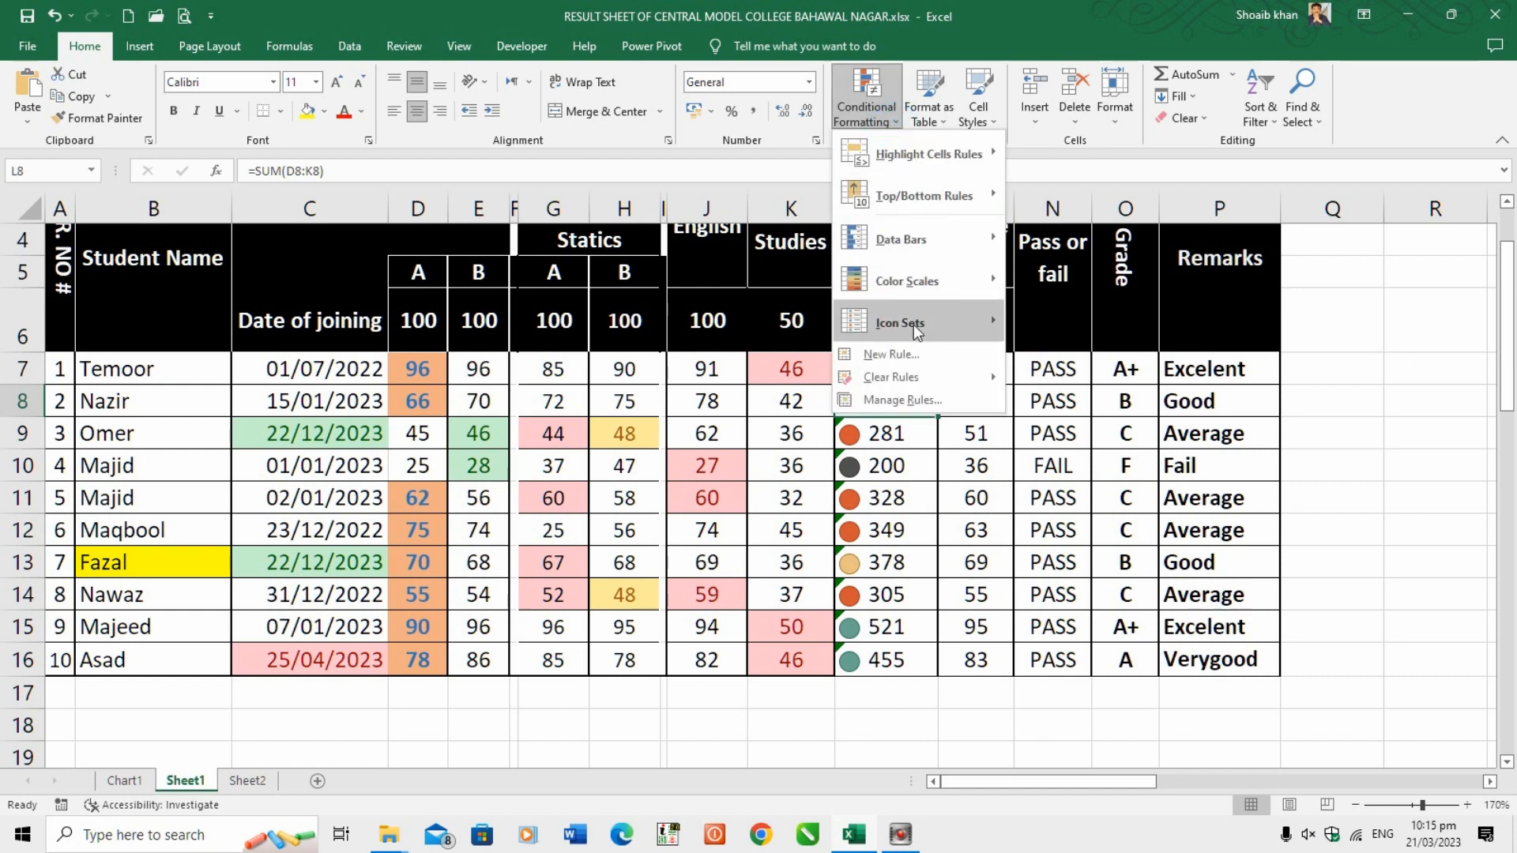
pyautogui.moveTo(917, 378)
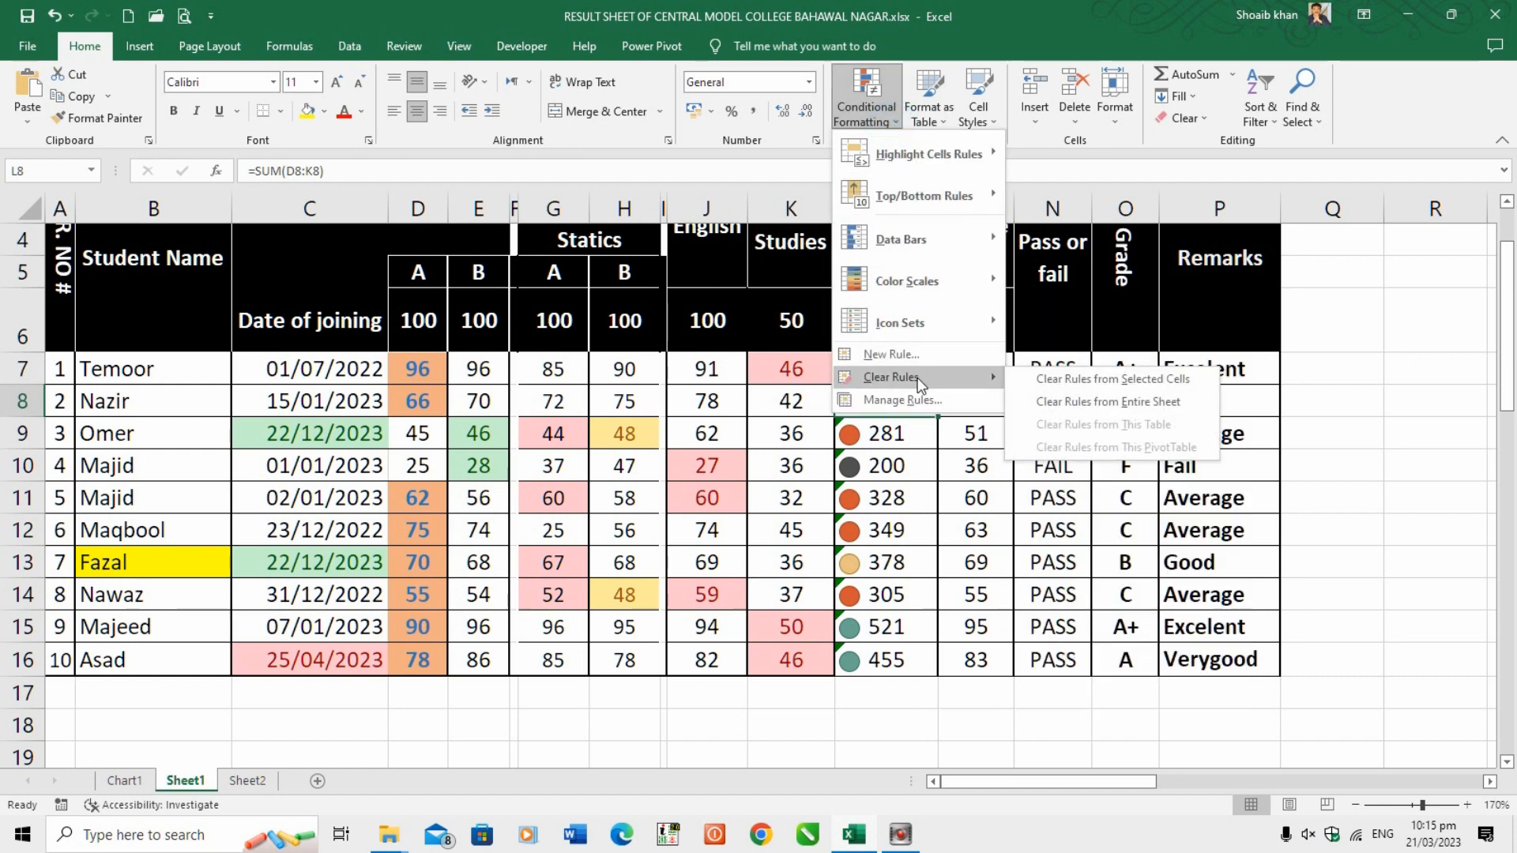
pyautogui.click(1085, 406)
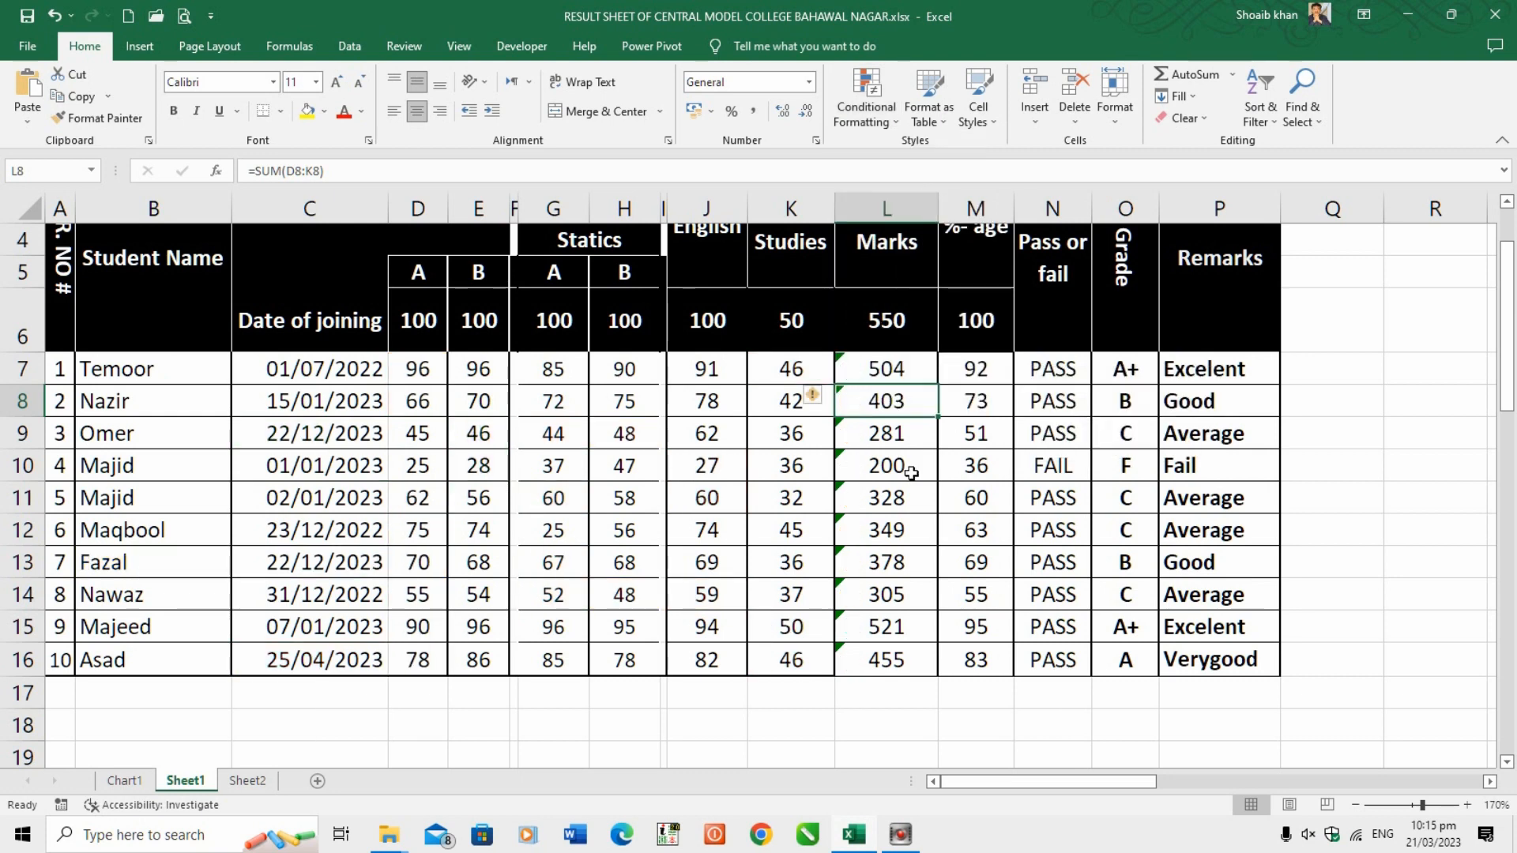
pyautogui.click(758, 467)
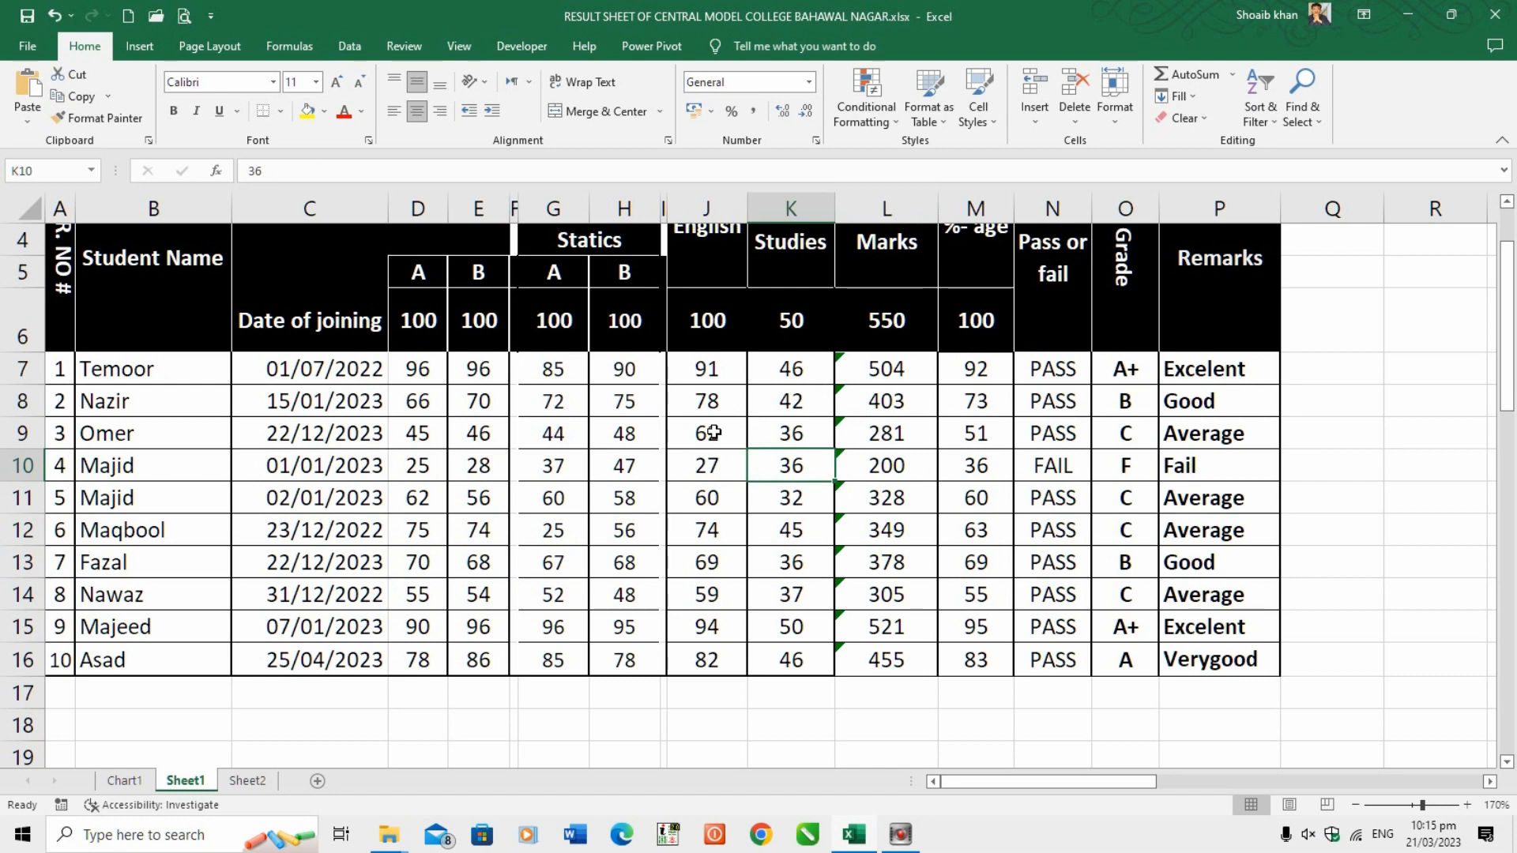